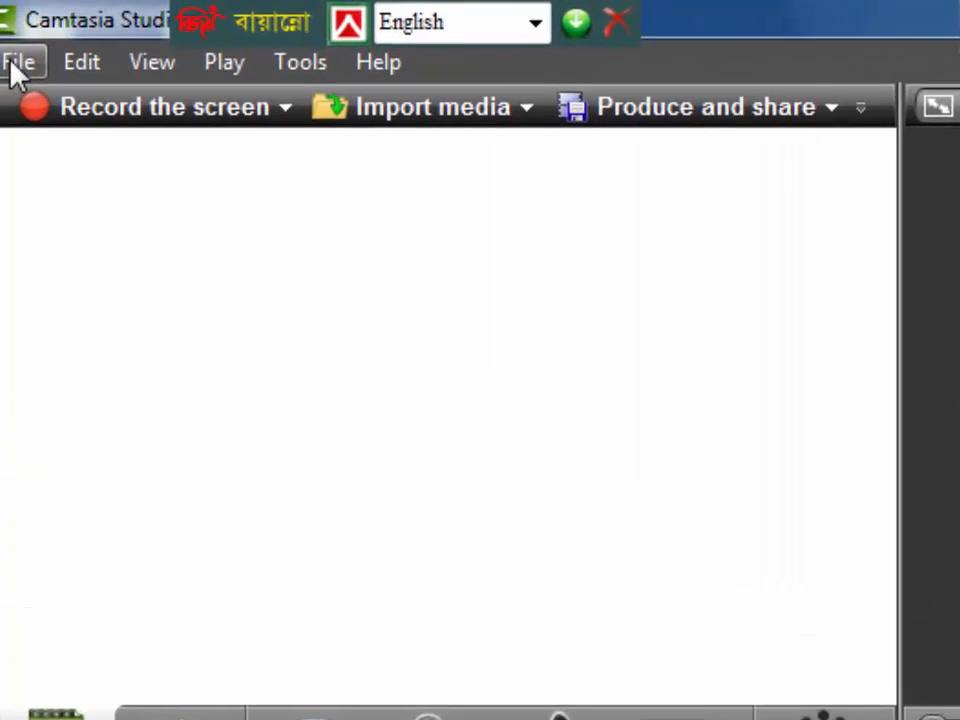
Import the video "demo final video editing" from the "demo final video editing" folder into the project media.
{"action": "left_click", "coordinate": [8, 32]}
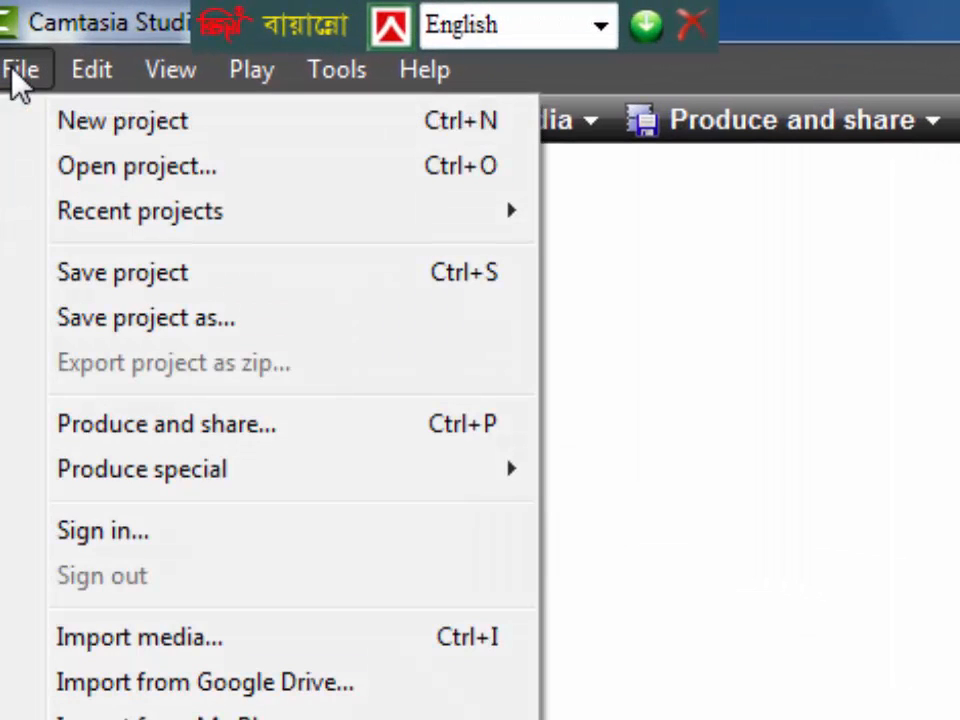
{"action": "left_click", "coordinate": [135, 640]}
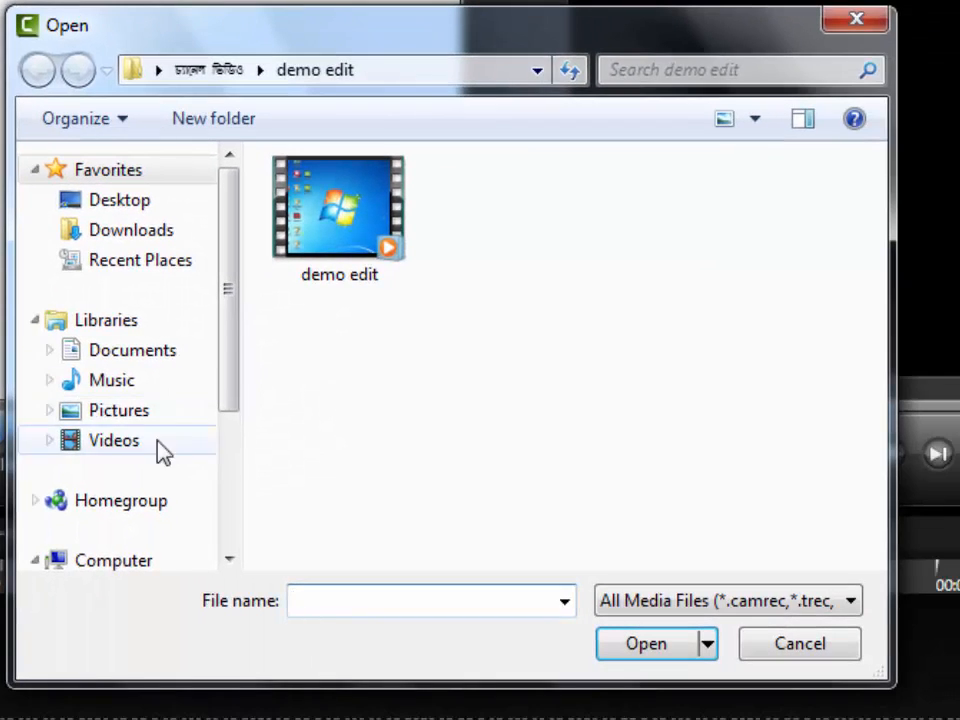
{"action": "left_click_drag", "start_coordinate": [225, 318], "coordinate": [231, 461]}
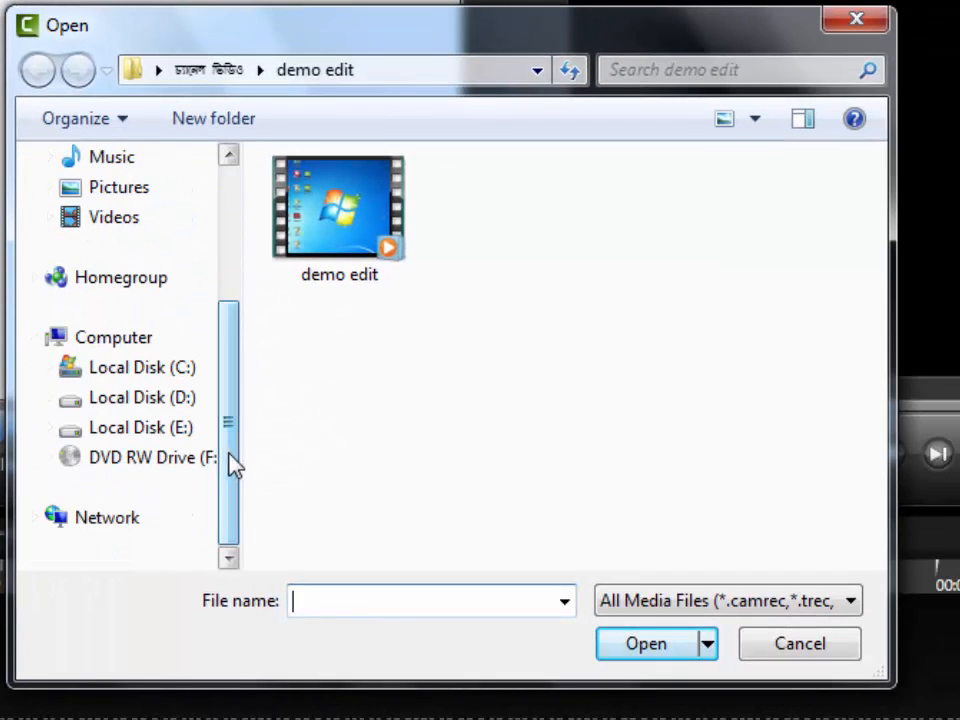
{"action": "left_click", "coordinate": [165, 403]}
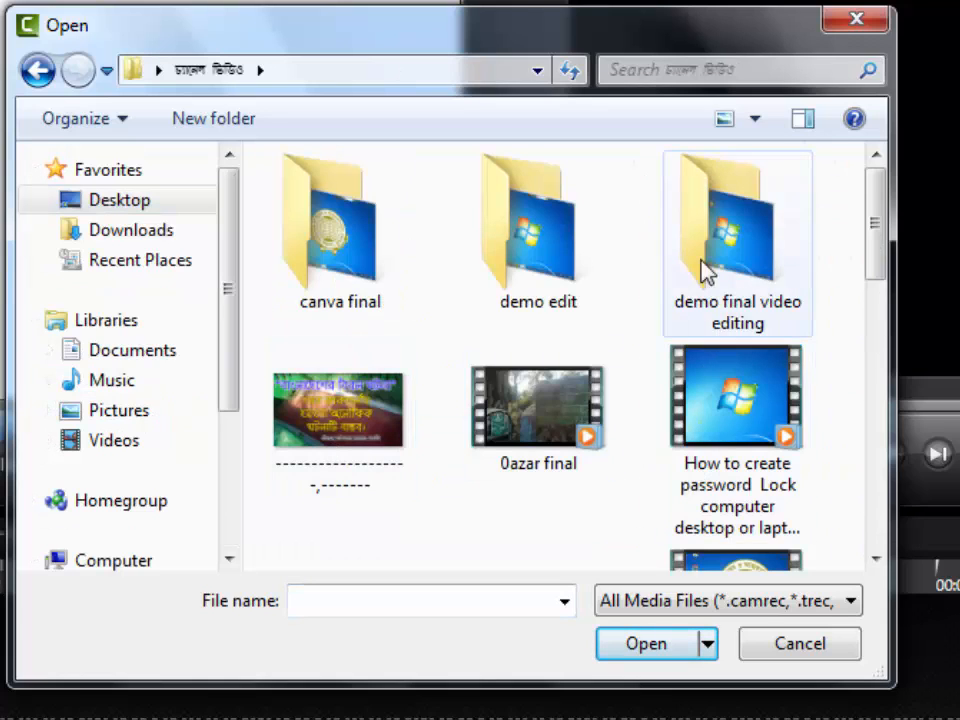
{"action": "left_click", "coordinate": [728, 278]}
{"action": "double_click", "coordinate": [728, 278]}
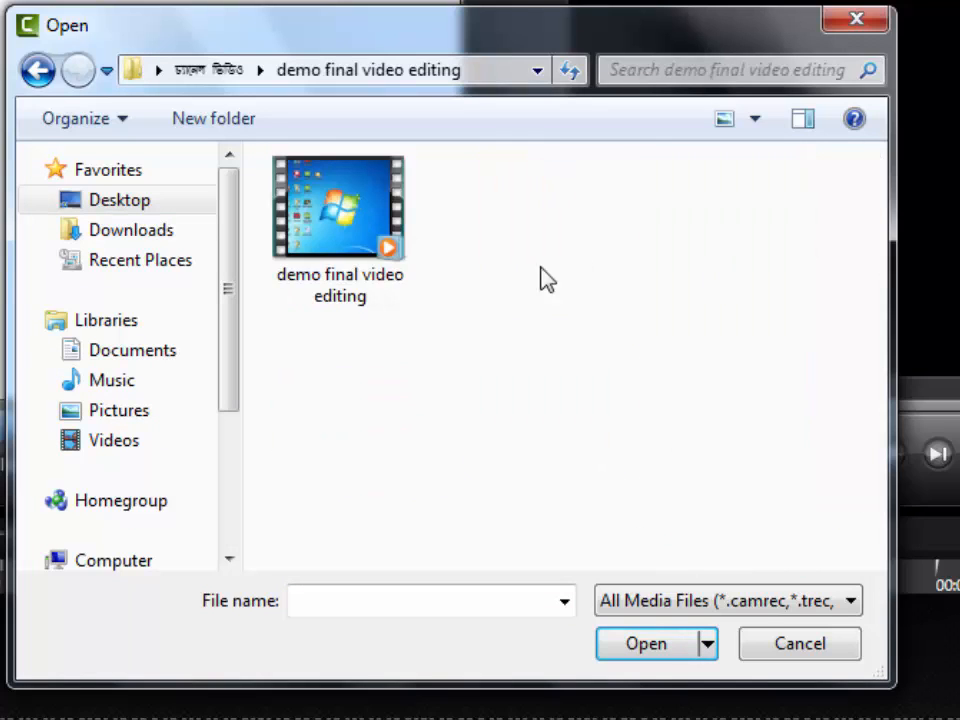
{"action": "double_click", "coordinate": [340, 252]}
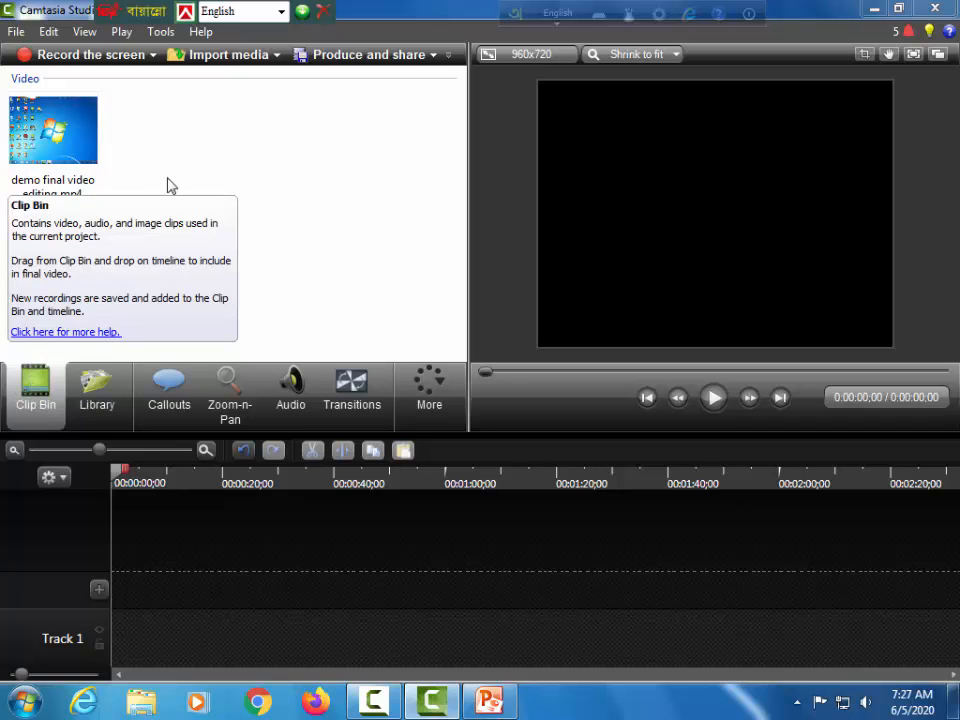
Place the demo final video editing.mp4 clip from the Clip Bin on Track 2, starting at 00:00:00;00.
{"action": "left_click", "coordinate": [100, 392]}
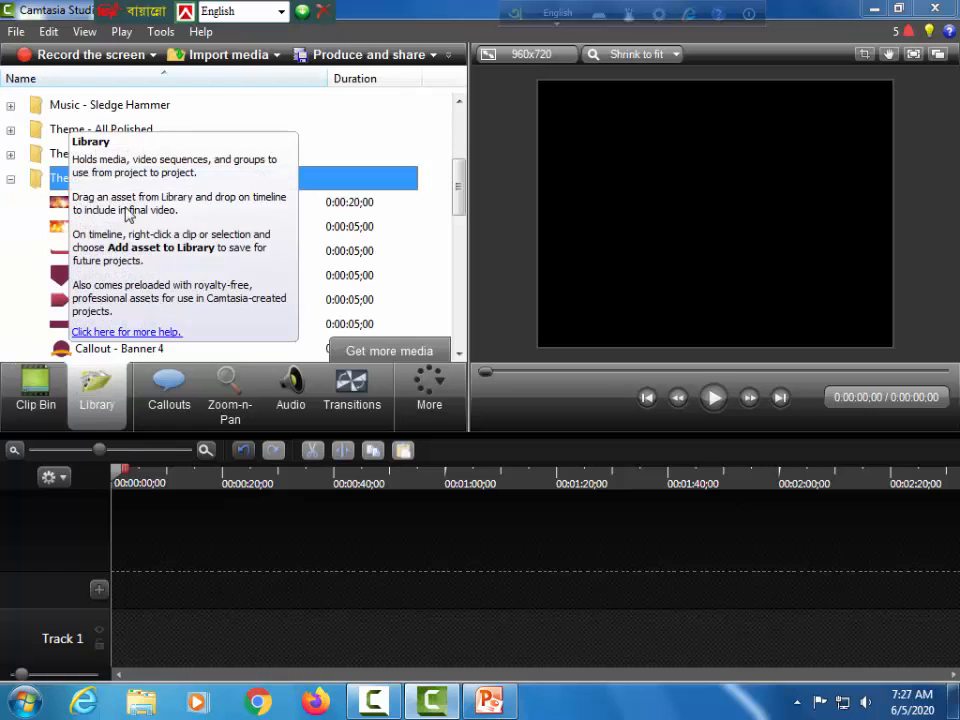
{"action": "left_click", "coordinate": [38, 380]}
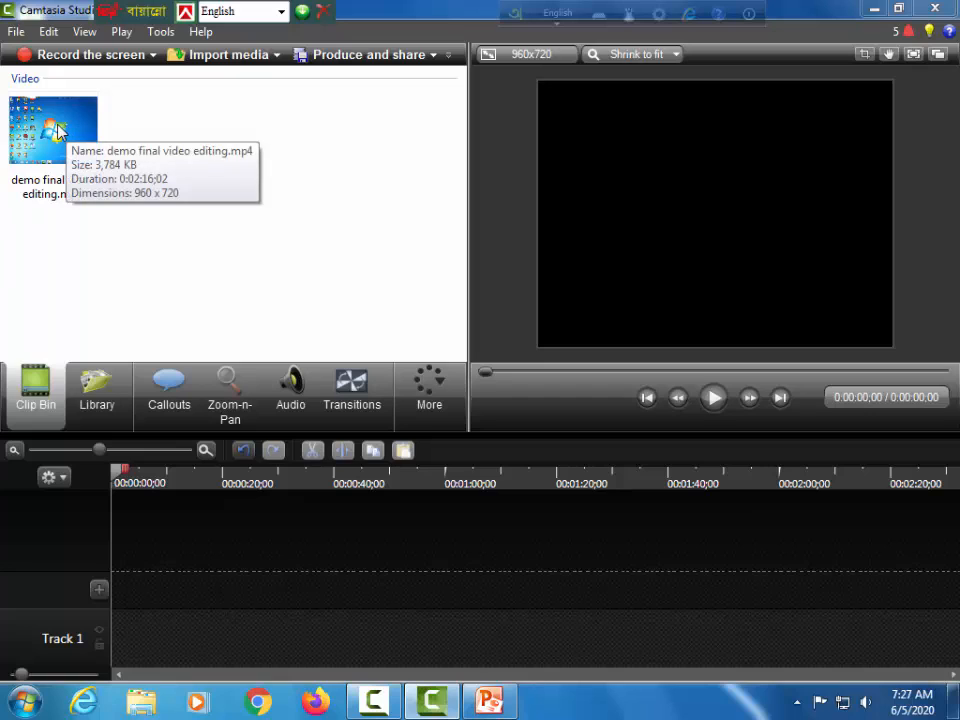
{"action": "left_click_drag", "start_coordinate": [46, 101], "coordinate": [93, 594]}
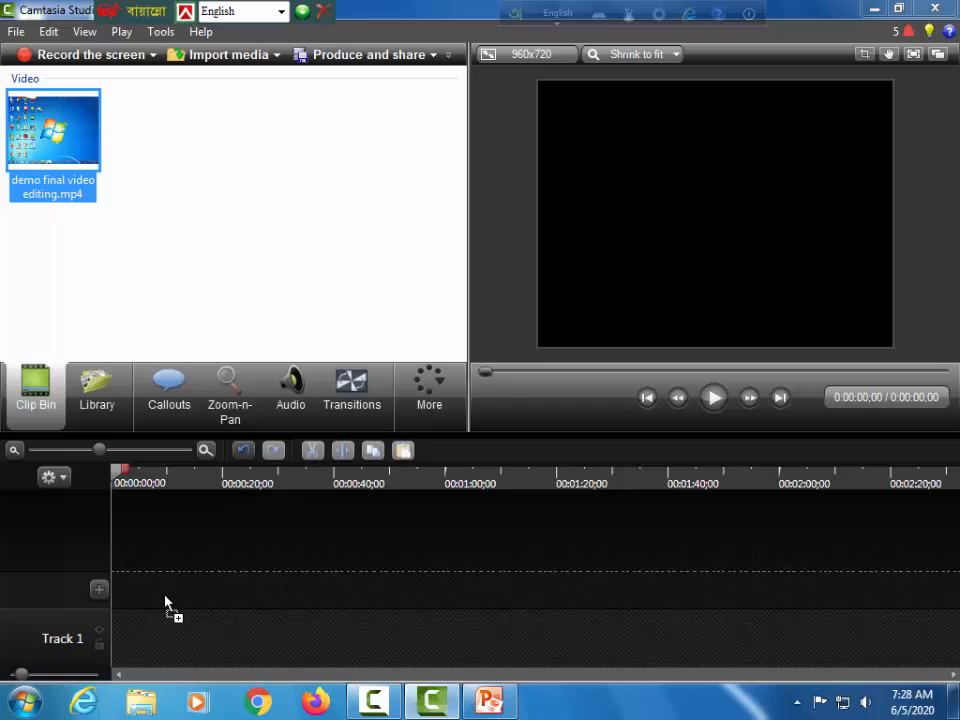
{"action": "left_click_drag", "start_coordinate": [165, 600], "coordinate": [272, 574]}
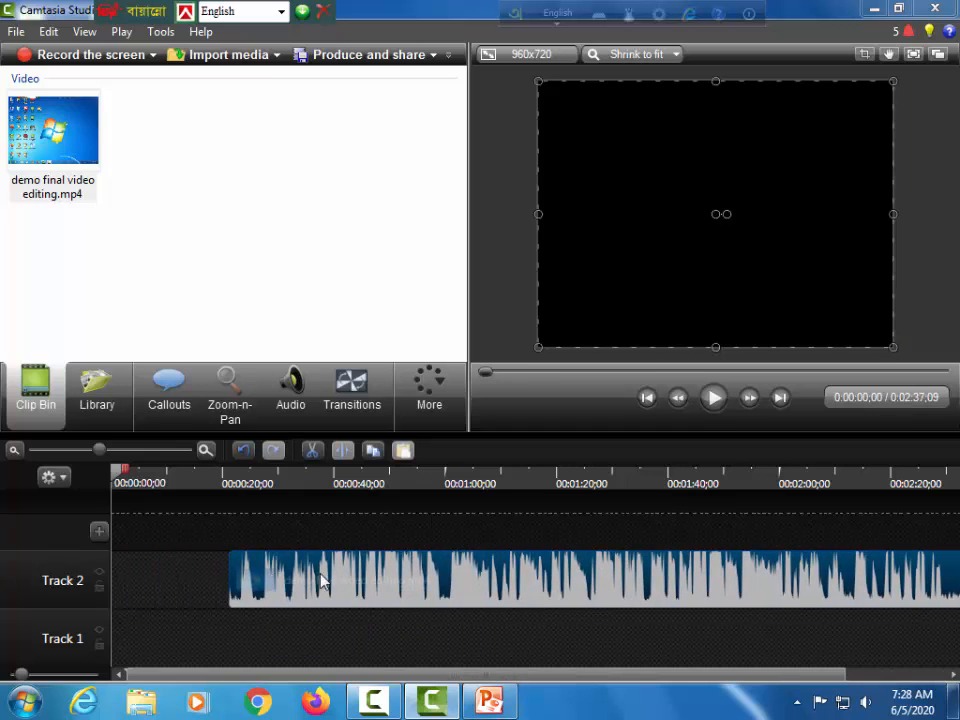
{"action": "left_click_drag", "start_coordinate": [340, 585], "coordinate": [132, 585]}
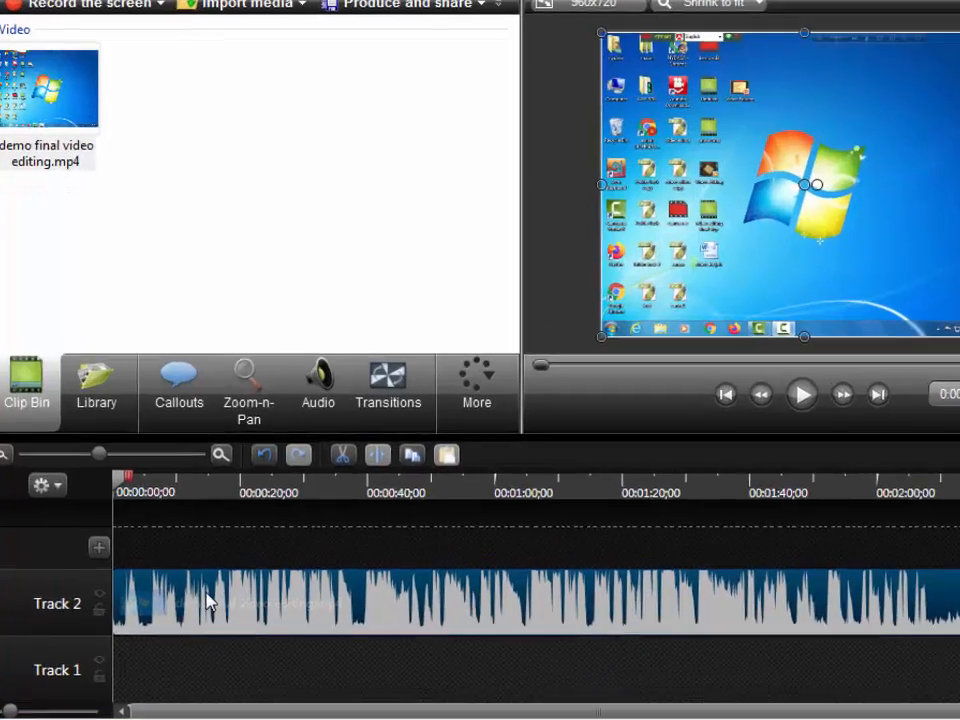
Separate the video and audio of the Track 2 clip and move the audio to Track 1.
{"action": "right_click", "coordinate": [195, 579]}
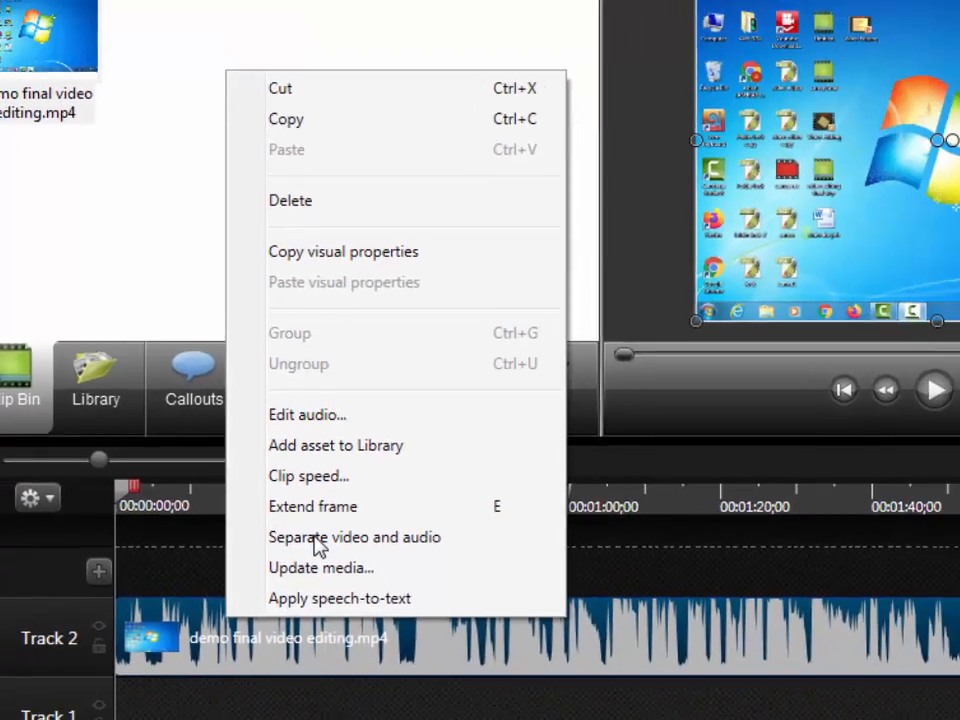
{"action": "left_click", "coordinate": [375, 570]}
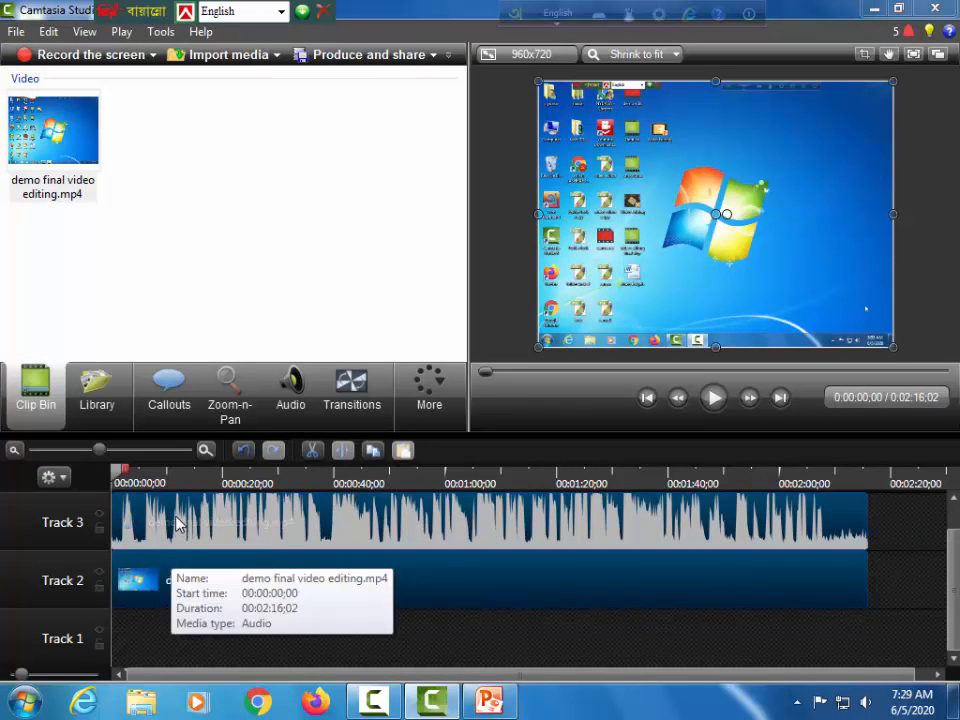
{"action": "left_click_drag", "start_coordinate": [175, 516], "coordinate": [154, 632]}
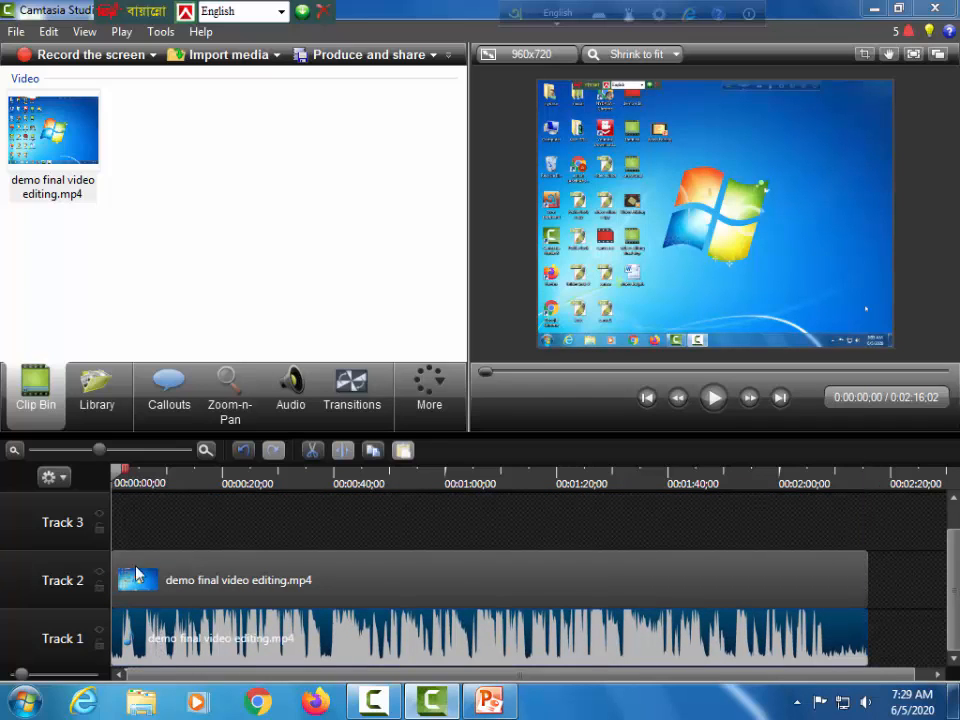
Select the separated video and audio clips in turn, and undo the audio move and the separation.
{"action": "left_click", "coordinate": [157, 579]}
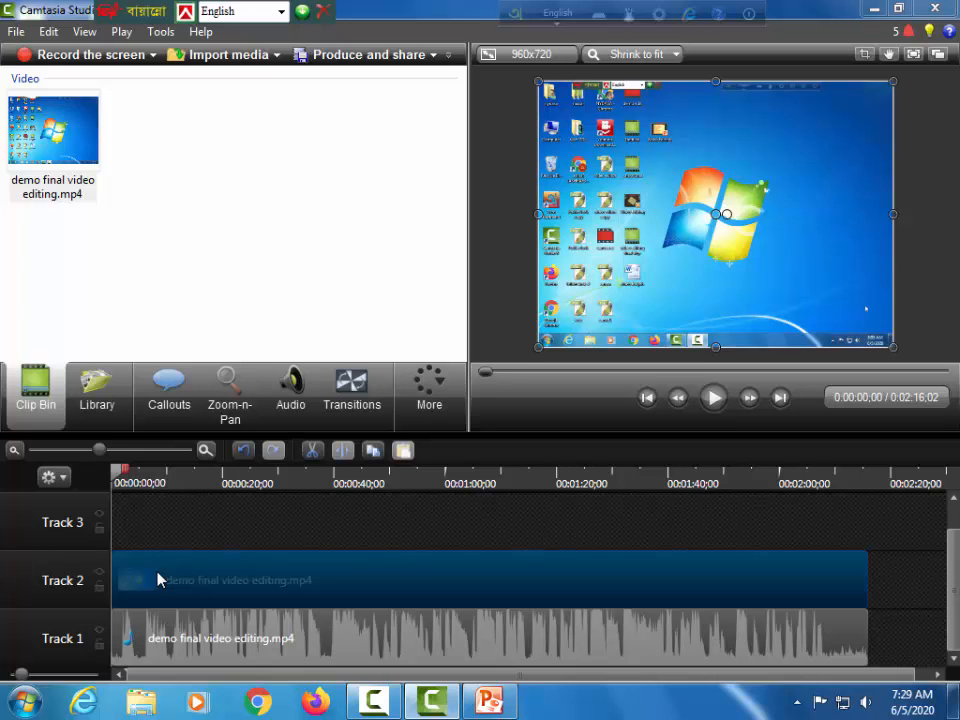
{"action": "right_click", "coordinate": [158, 580]}
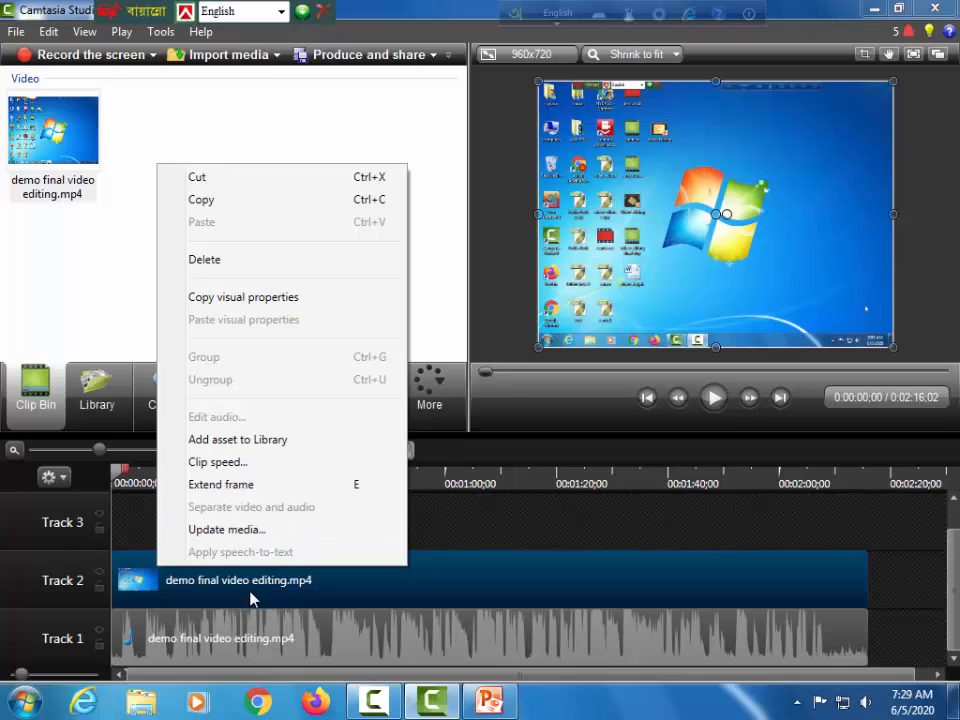
{"action": "left_click", "coordinate": [185, 648]}
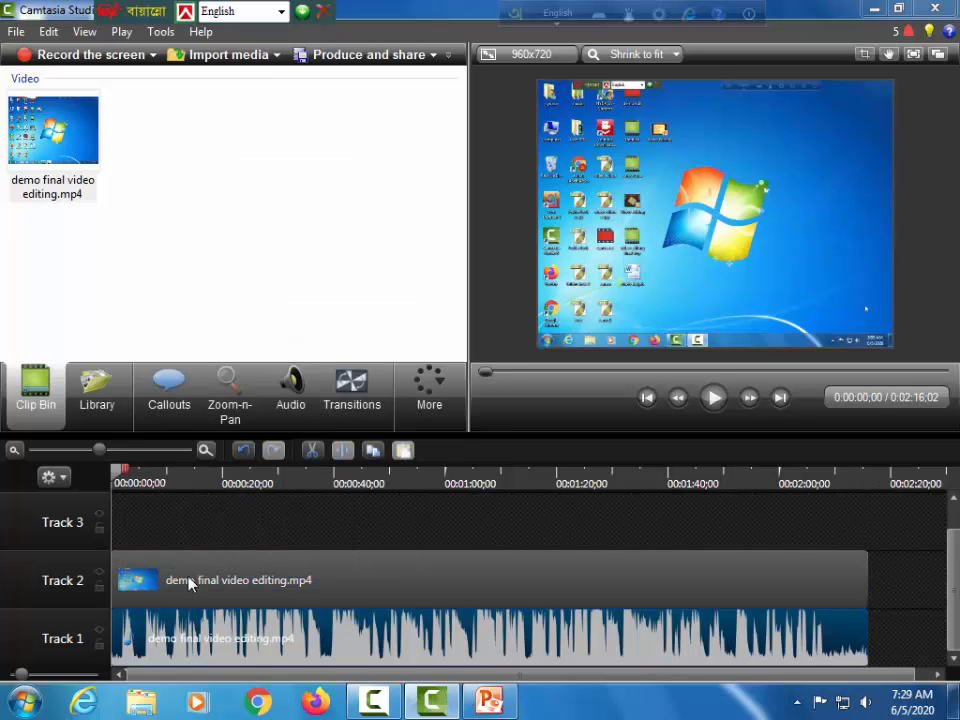
{"action": "left_click", "coordinate": [190, 583]}
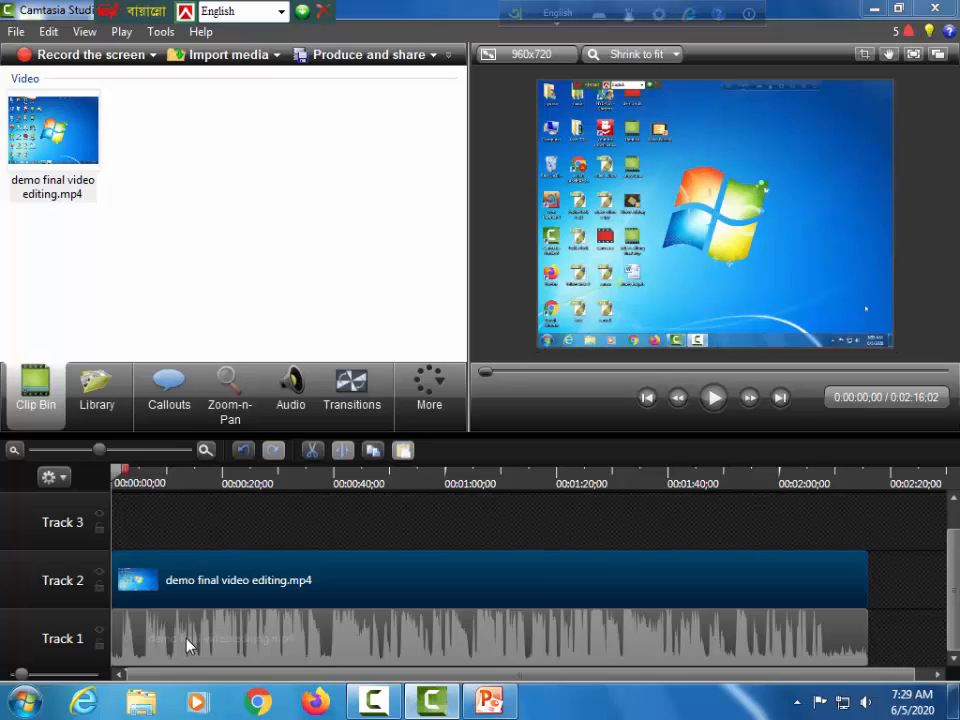
{"action": "key", "text": "ctrl+z"}
{"action": "key", "text": "ctrl+z"}
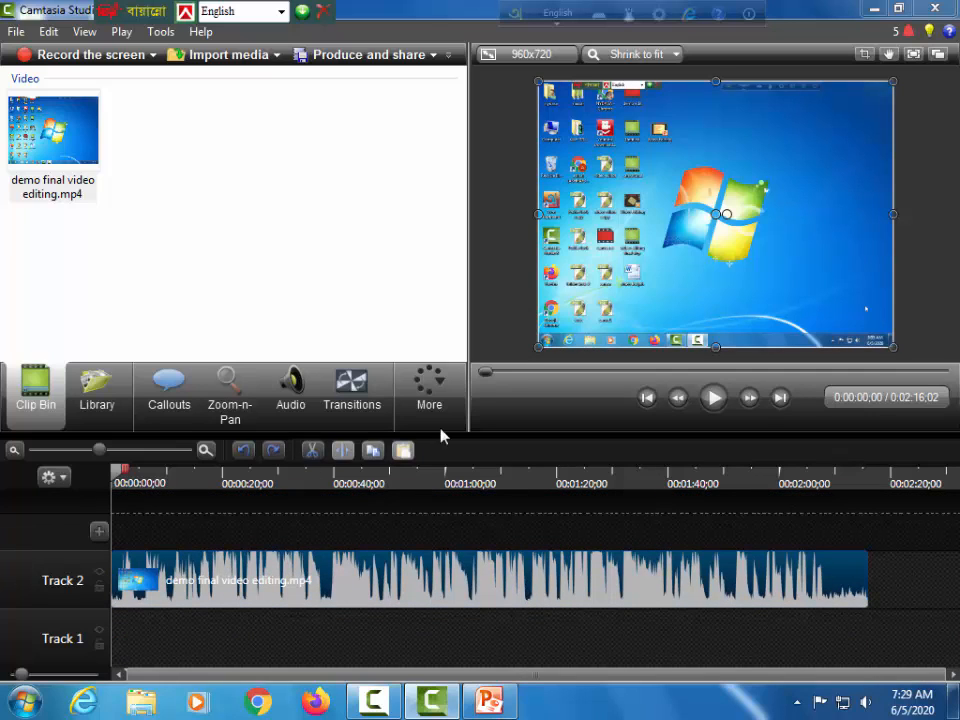
Play the combined clip to about 8 seconds, pause, and separate its video and audio.
{"action": "left_click", "coordinate": [714, 397]}
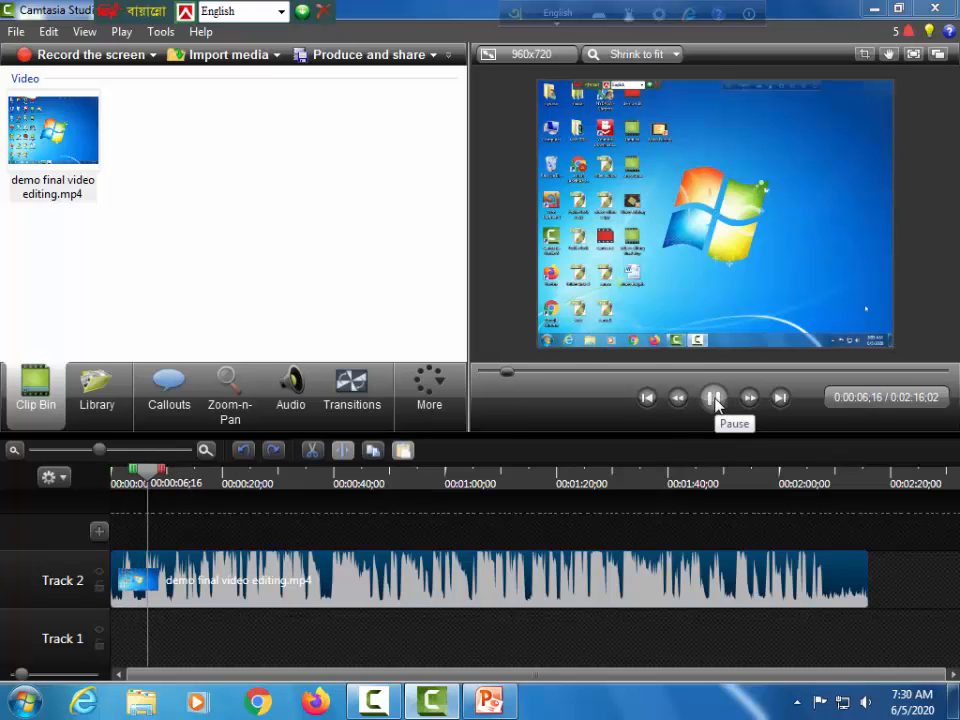
{"action": "left_click", "coordinate": [714, 398]}
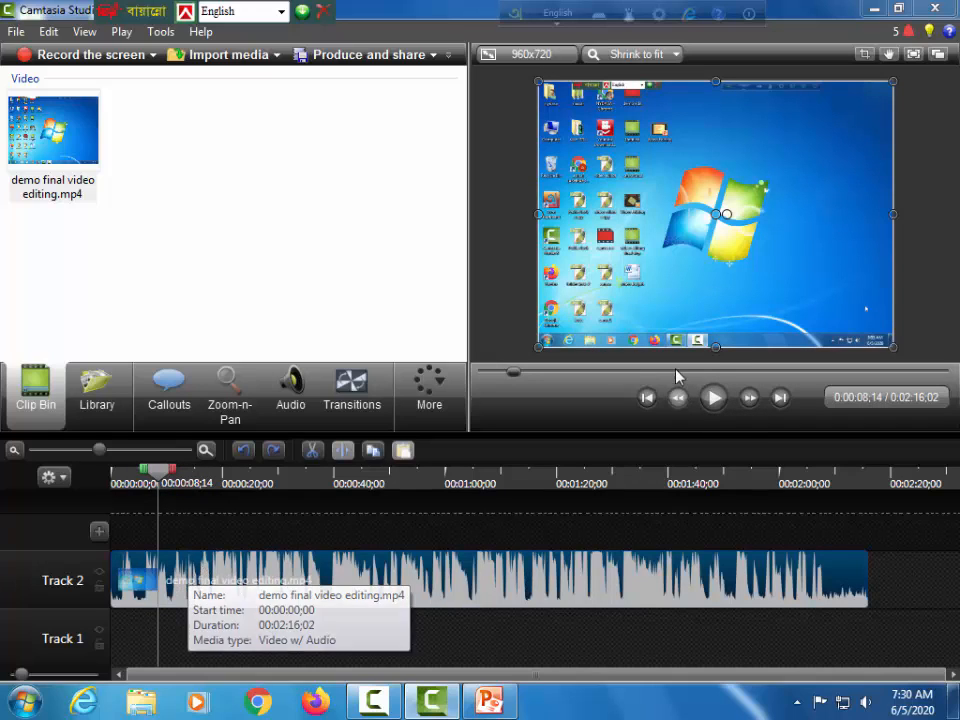
{"action": "right_click", "coordinate": [275, 580]}
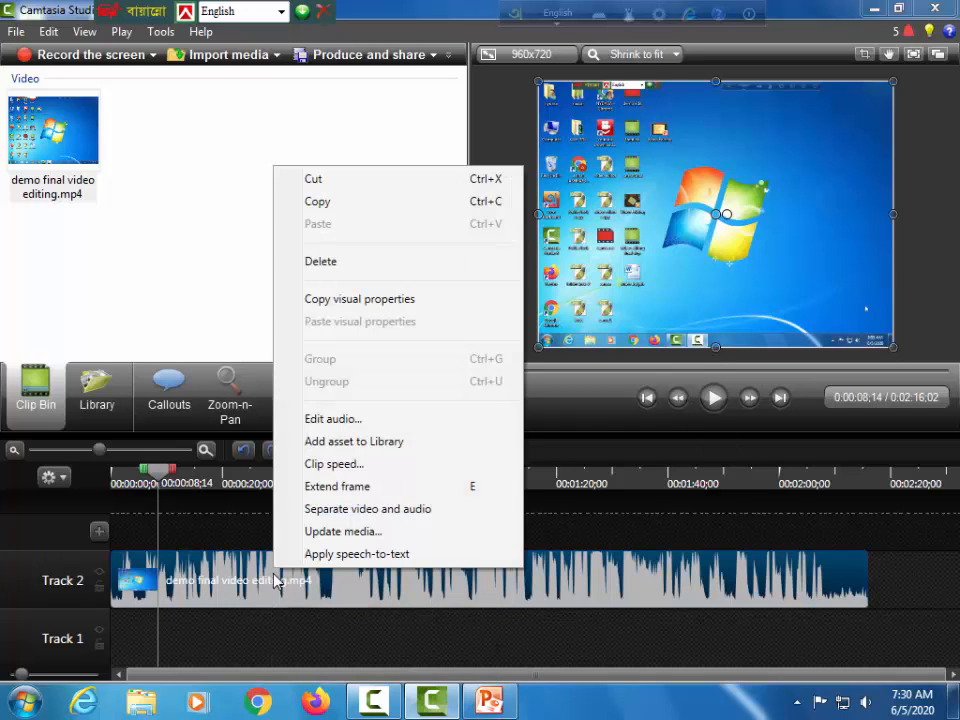
{"action": "left_click", "coordinate": [333, 512]}
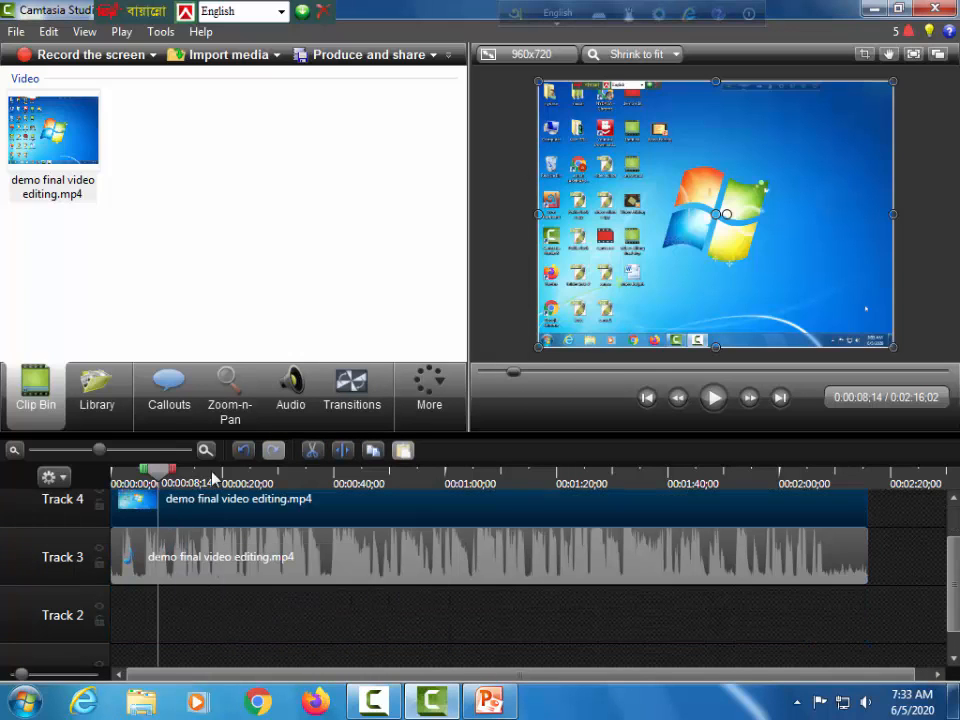
Play the separated clips to about 14 seconds, pause, and examine the Track 3 audio waveform at different timeline zoom levels.
{"action": "left_click", "coordinate": [716, 399]}
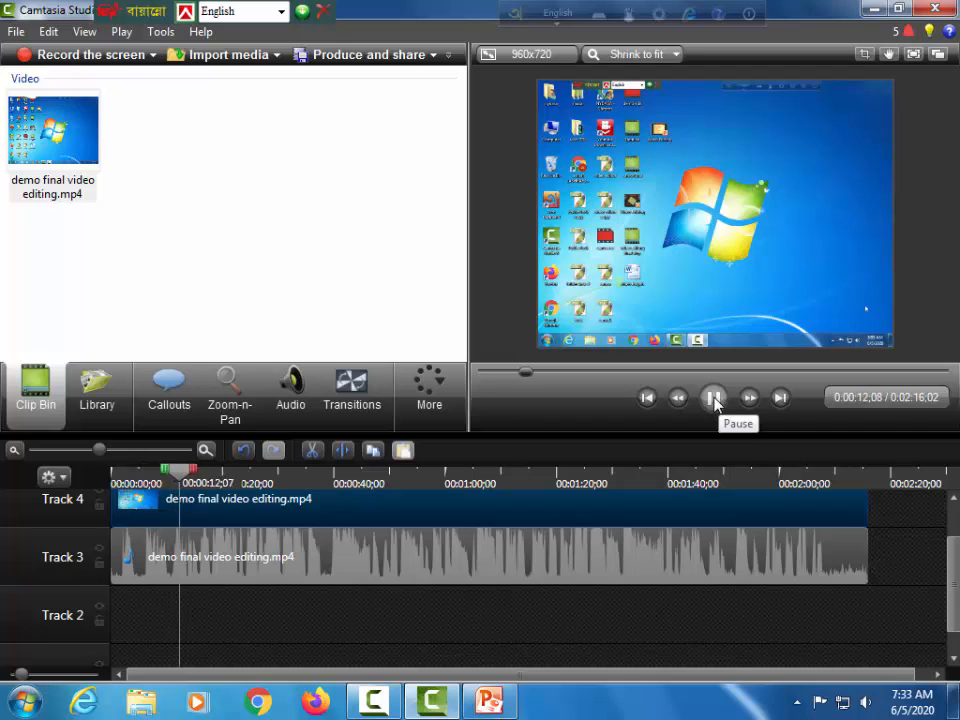
{"action": "left_click", "coordinate": [716, 399]}
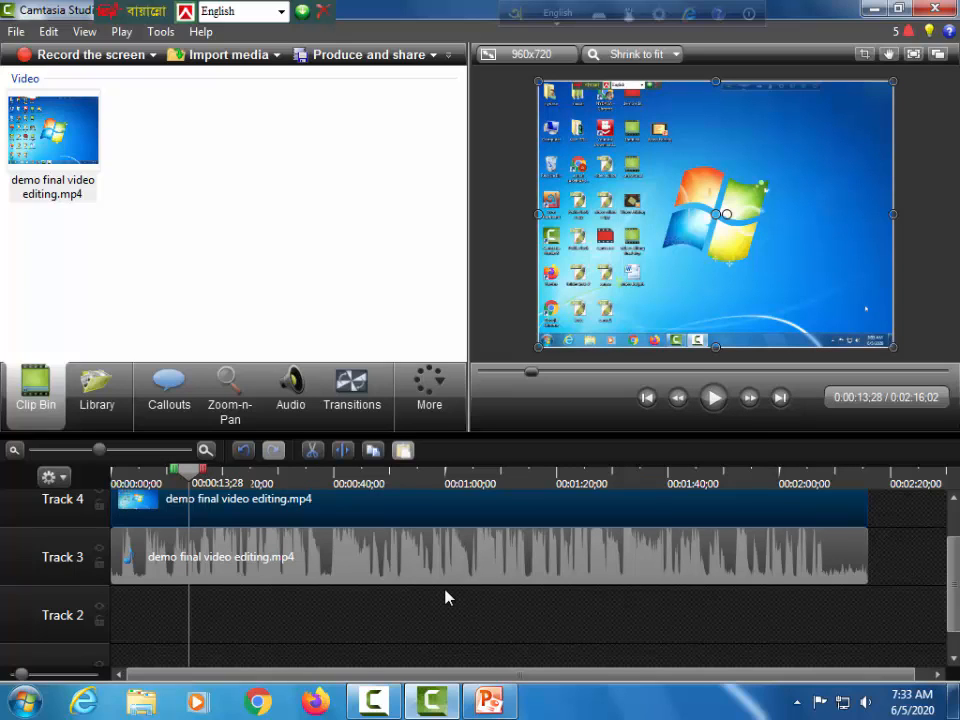
{"action": "left_click_drag", "start_coordinate": [953, 561], "coordinate": [957, 547]}
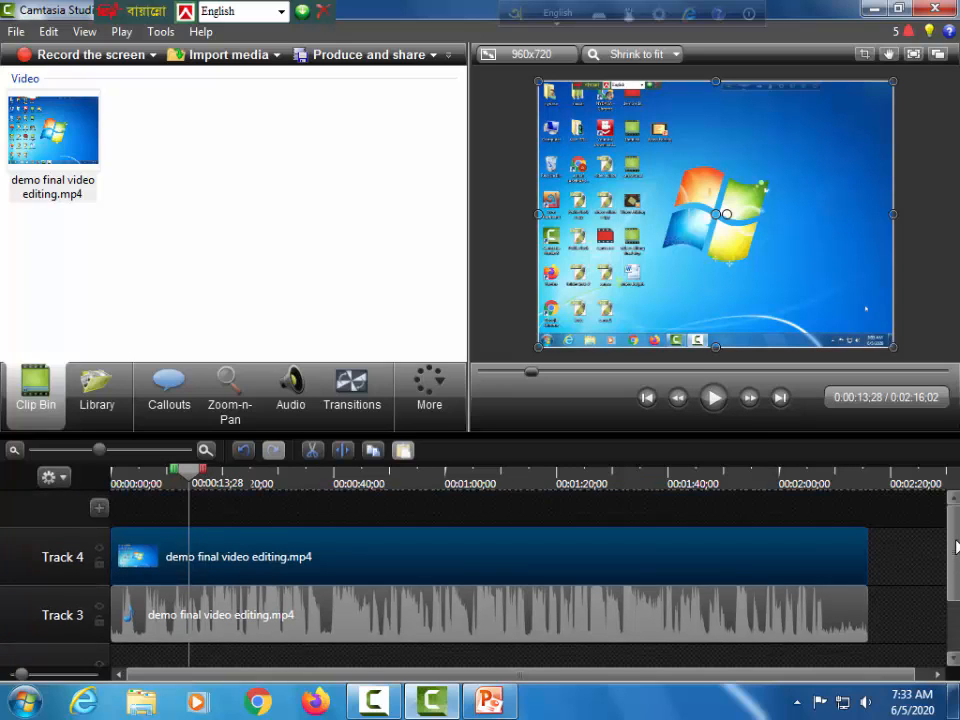
{"action": "scroll", "coordinate": [949, 567], "scroll_direction": "down", "scroll_amount": 1}
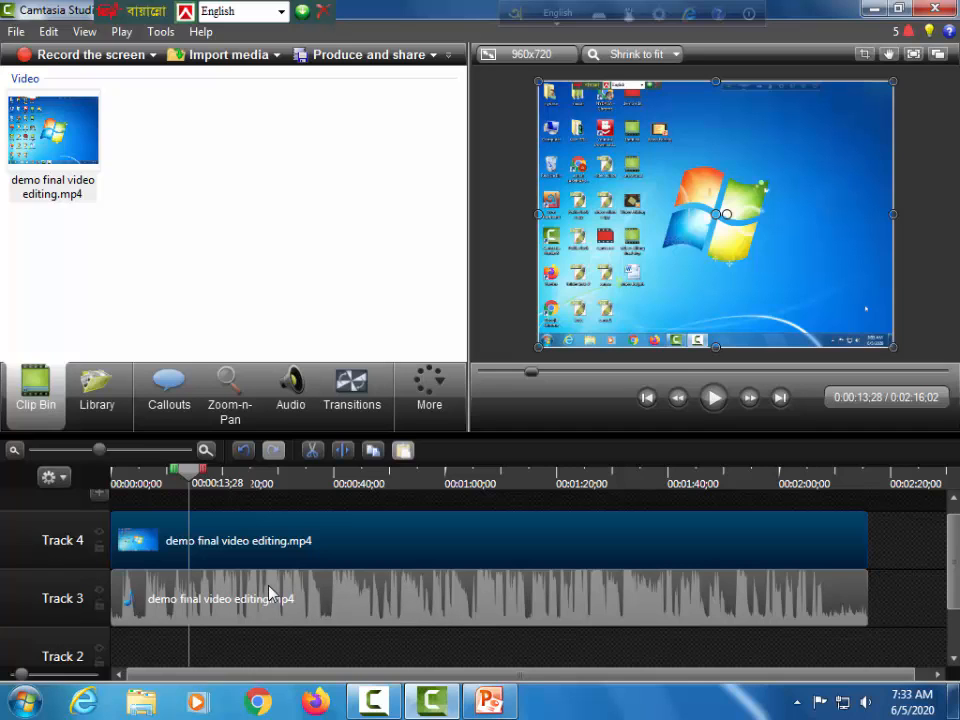
{"action": "scroll", "coordinate": [268, 593], "scroll_direction": "up", "scroll_amount": 3}
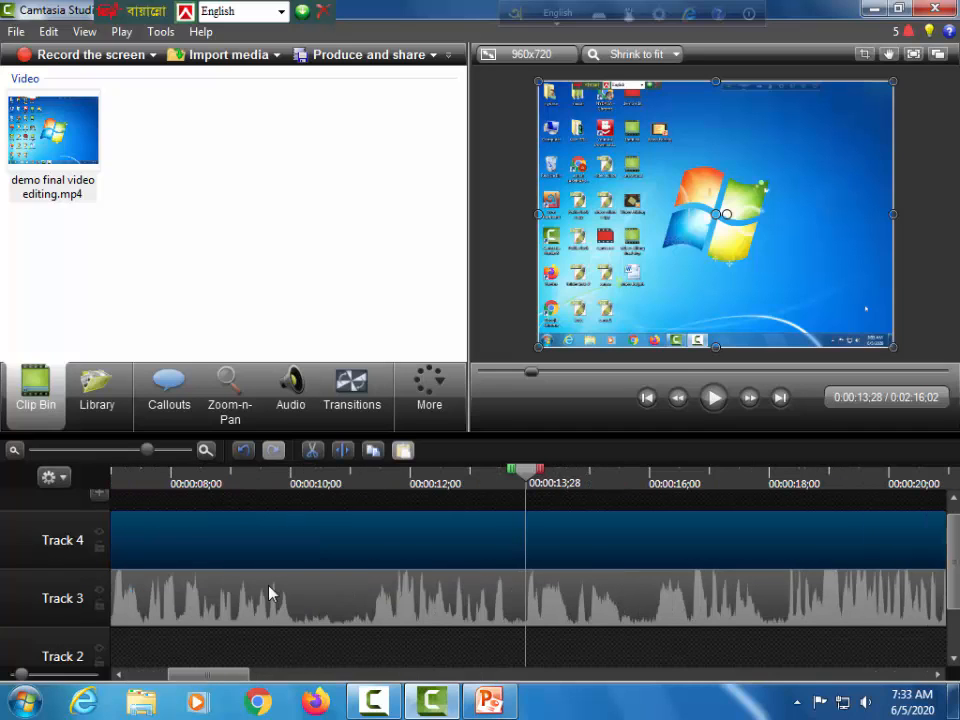
{"action": "scroll", "coordinate": [268, 593], "scroll_direction": "up", "scroll_amount": 2}
{"action": "scroll", "coordinate": [268, 593], "scroll_direction": "down", "scroll_amount": 6}
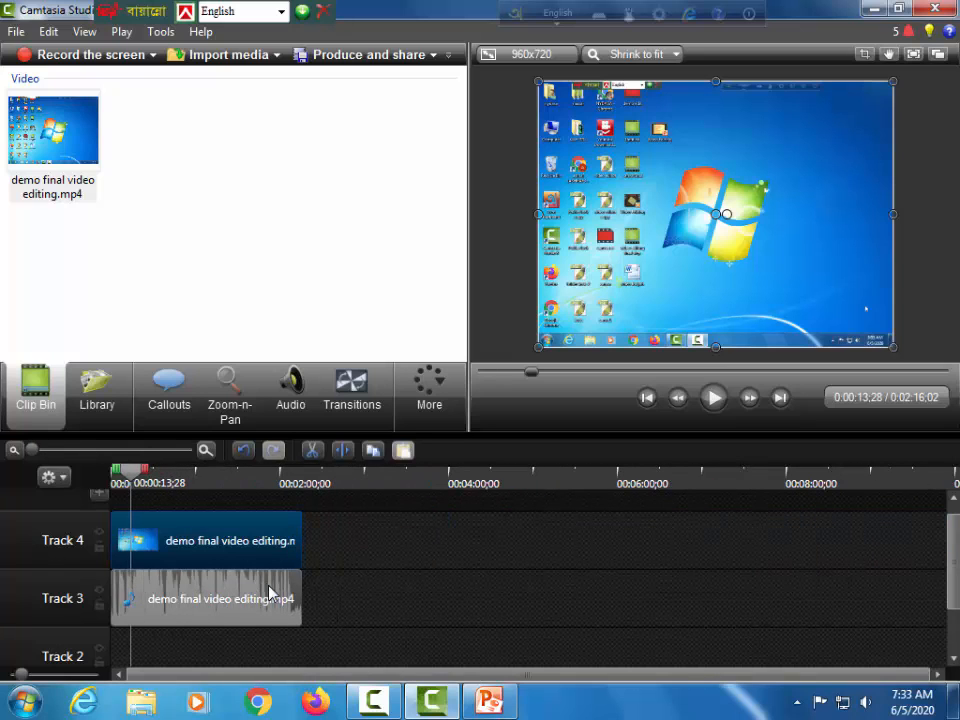
{"action": "scroll", "coordinate": [268, 593], "scroll_direction": "up", "scroll_amount": 5}
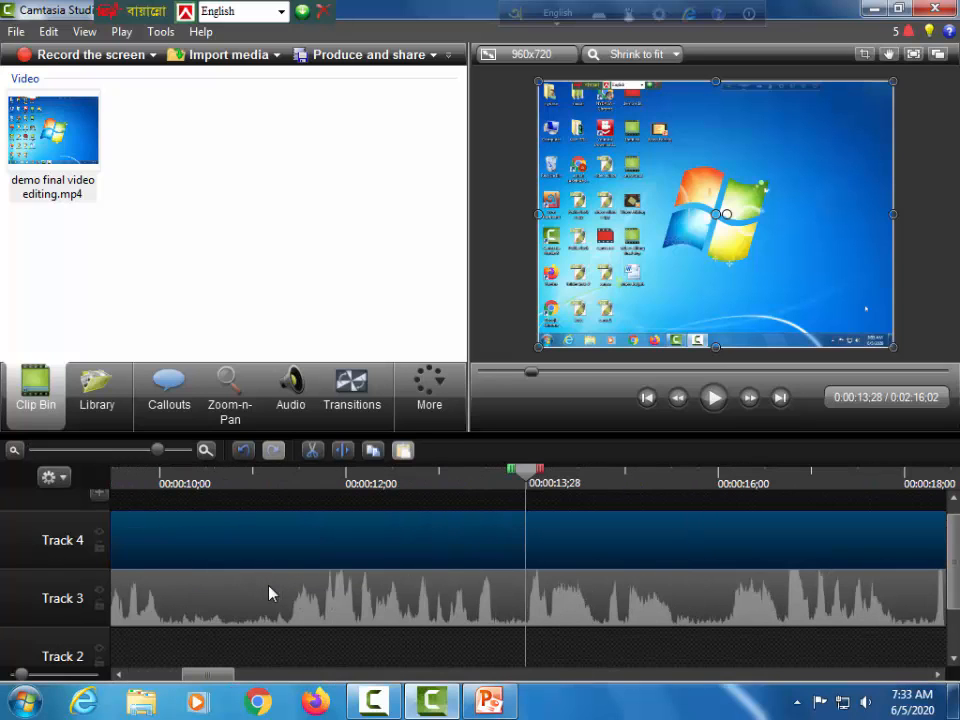
{"action": "scroll", "coordinate": [268, 593], "scroll_direction": "down", "scroll_amount": 3}
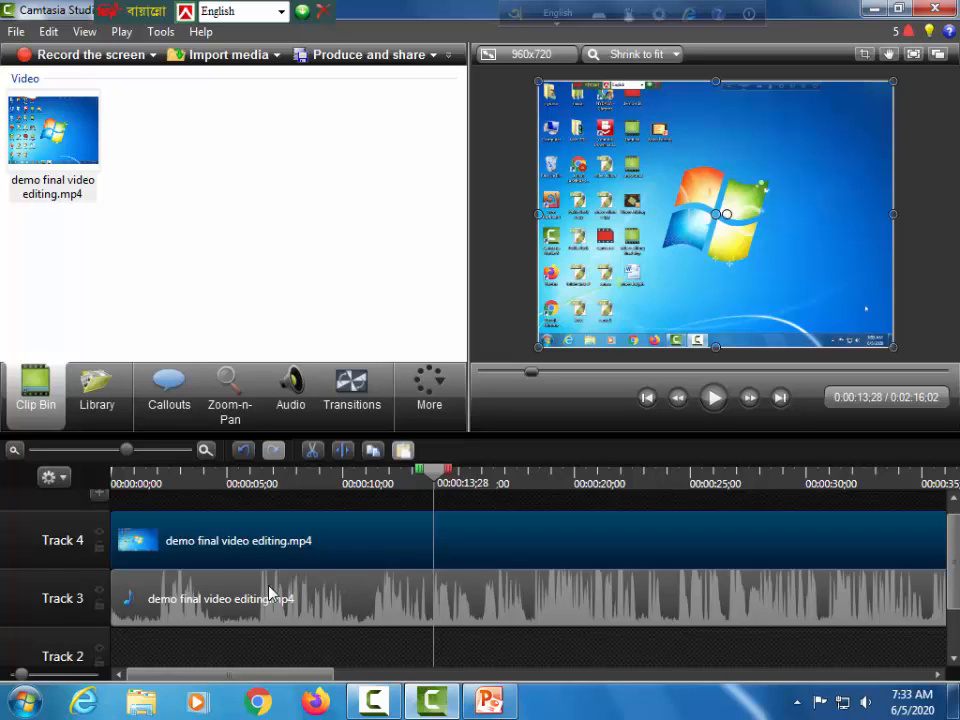
Play the timeline onward from about 14 seconds in two short stretches, pausing after each.
{"action": "key", "text": "space"}
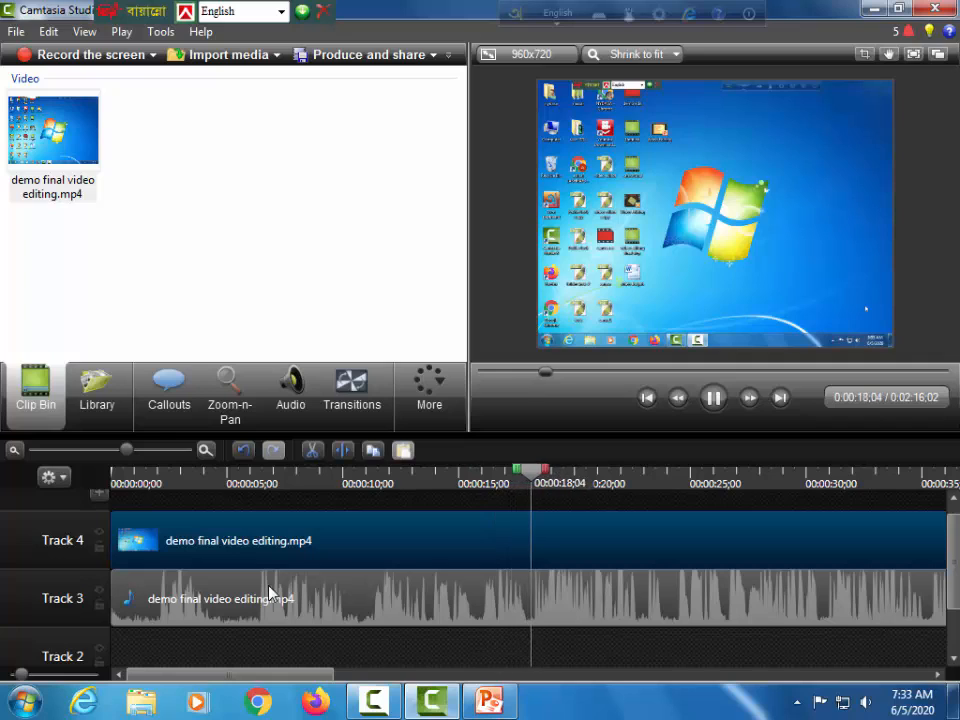
{"action": "key", "text": "space"}
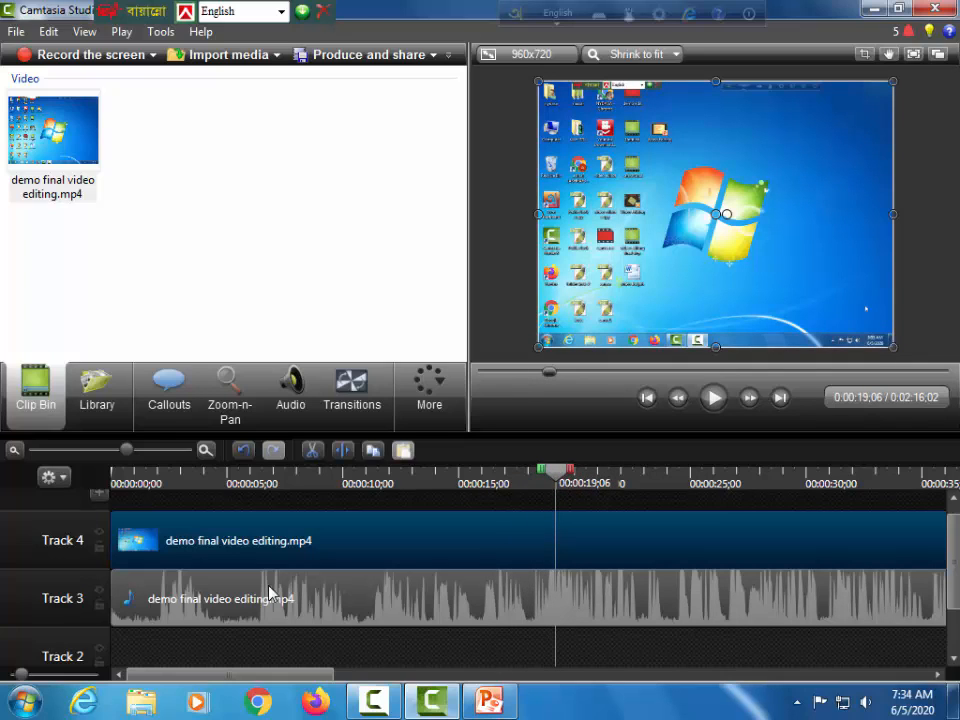
{"action": "key", "text": "space"}
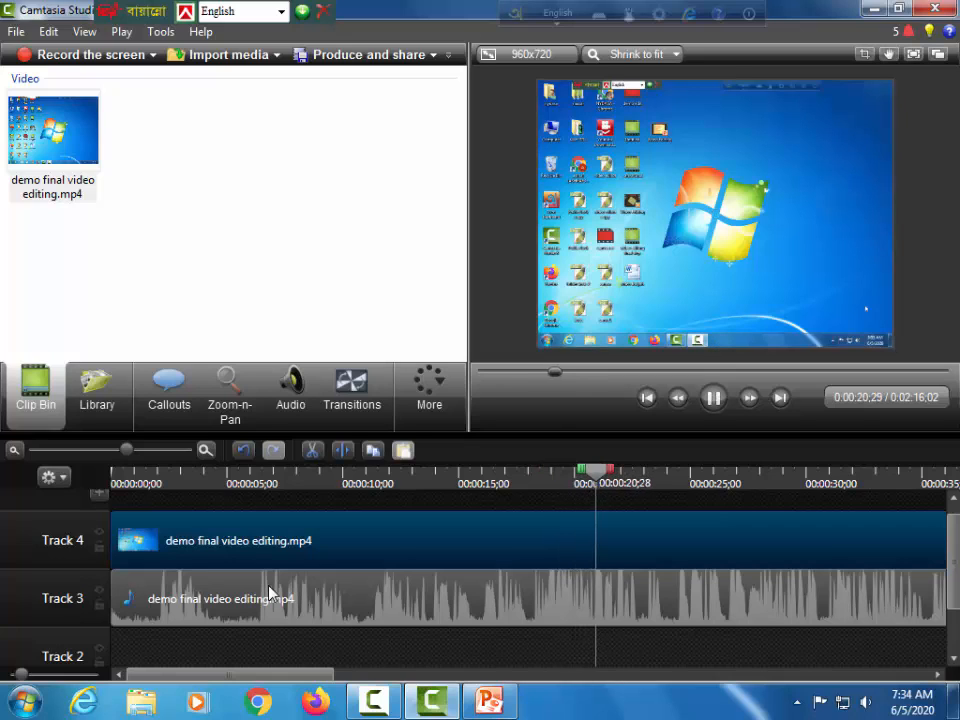
{"action": "key", "text": "space"}
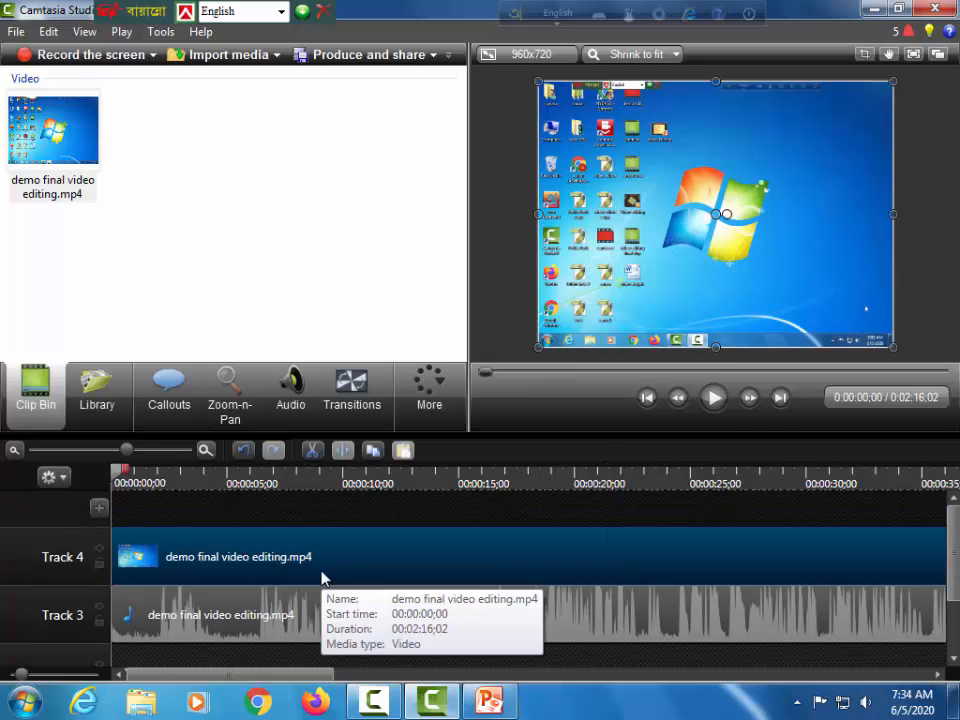
Play the opening two seconds of the separated clips, pause, and scrub the playhead back to the timeline's start.
{"action": "key", "text": "space"}
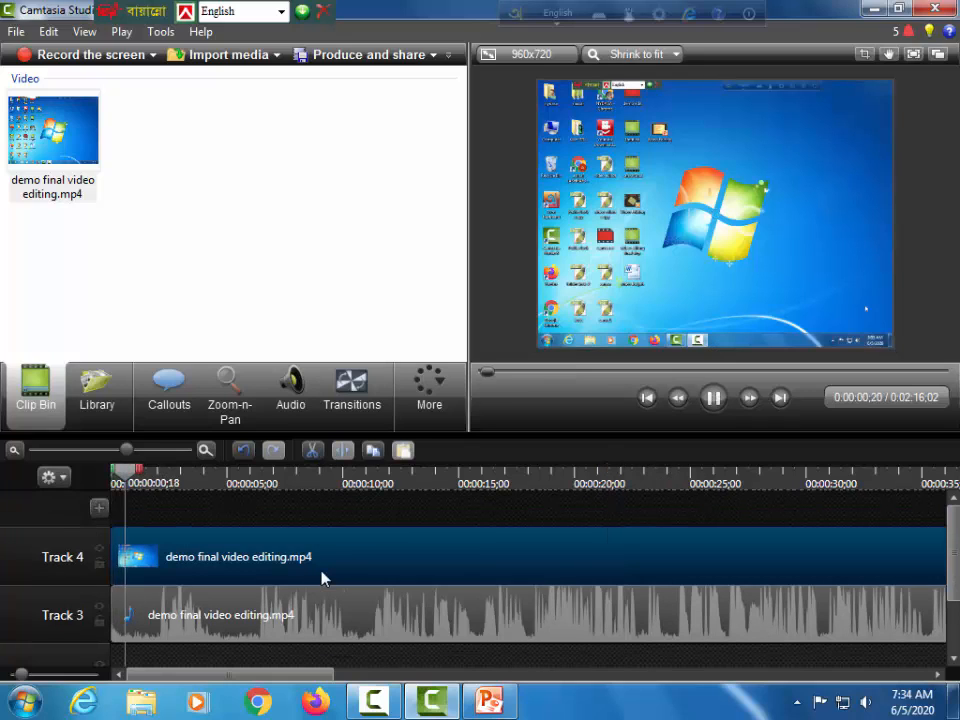
{"action": "key", "text": "space"}
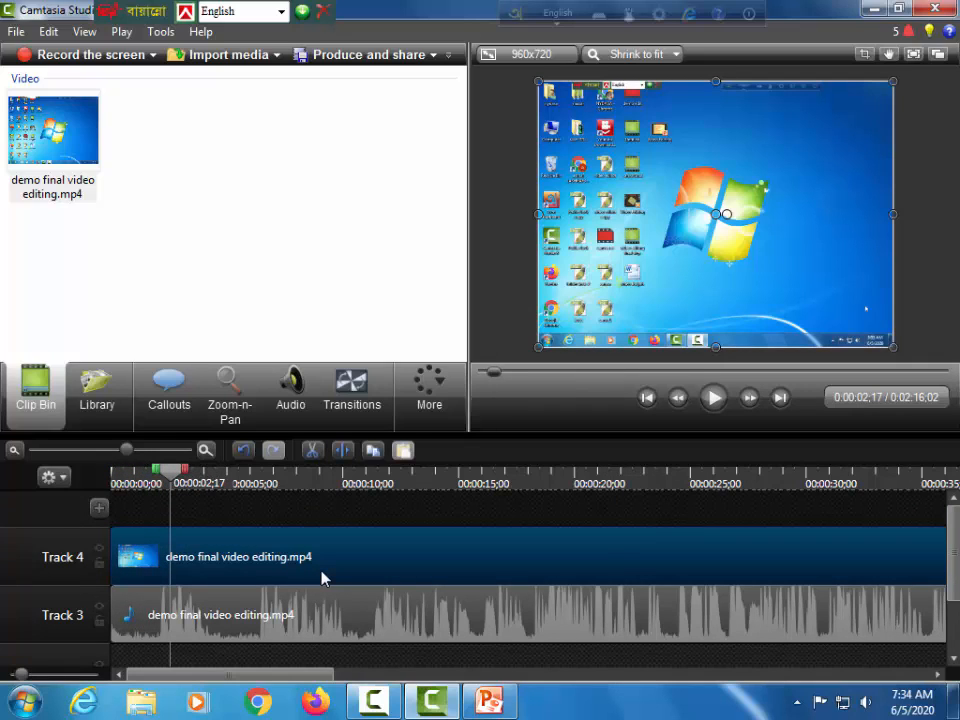
{"action": "left_click_drag", "start_coordinate": [170, 474], "coordinate": [154, 474]}
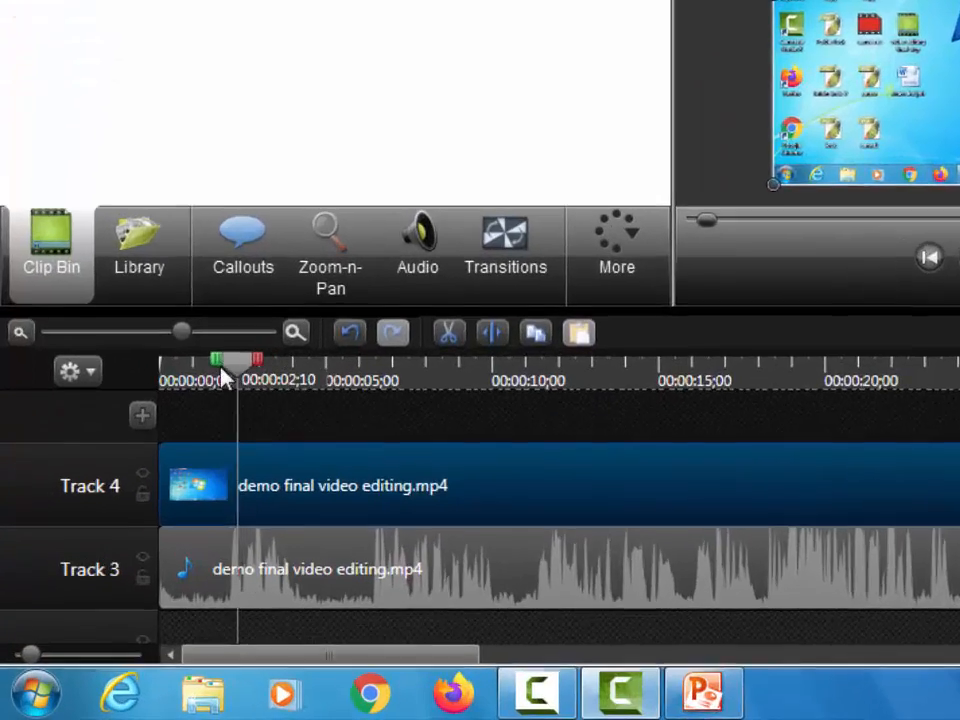
{"action": "mouse_move", "coordinate": [225, 377]}
{"action": "left_mouse_down"}
{"action": "mouse_move", "coordinate": [154, 384]}
{"action": "mouse_move", "coordinate": [136, 400]}
{"action": "mouse_move", "coordinate": [221, 393]}
{"action": "left_mouse_up"}
{"action": "mouse_move", "coordinate": [337, 222]}
{"action": "left_mouse_down"}
{"action": "mouse_move", "coordinate": [347, 214]}
{"action": "mouse_move", "coordinate": [189, 236]}
{"action": "mouse_move", "coordinate": [342, 242]}
{"action": "left_mouse_up"}
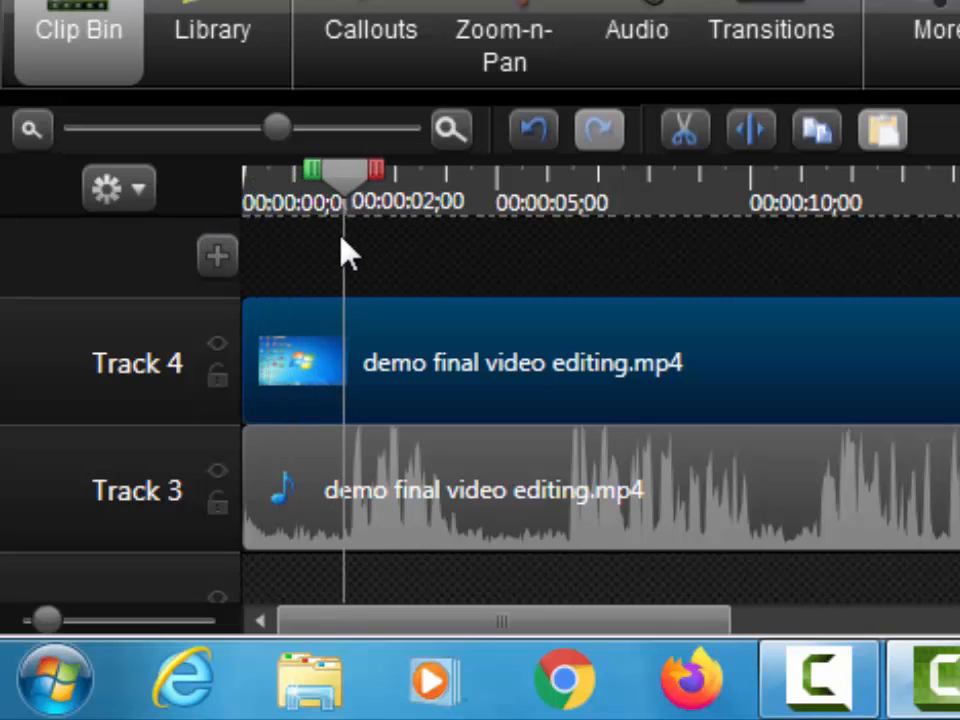
{"action": "left_click_drag", "start_coordinate": [343, 171], "coordinate": [209, 223]}
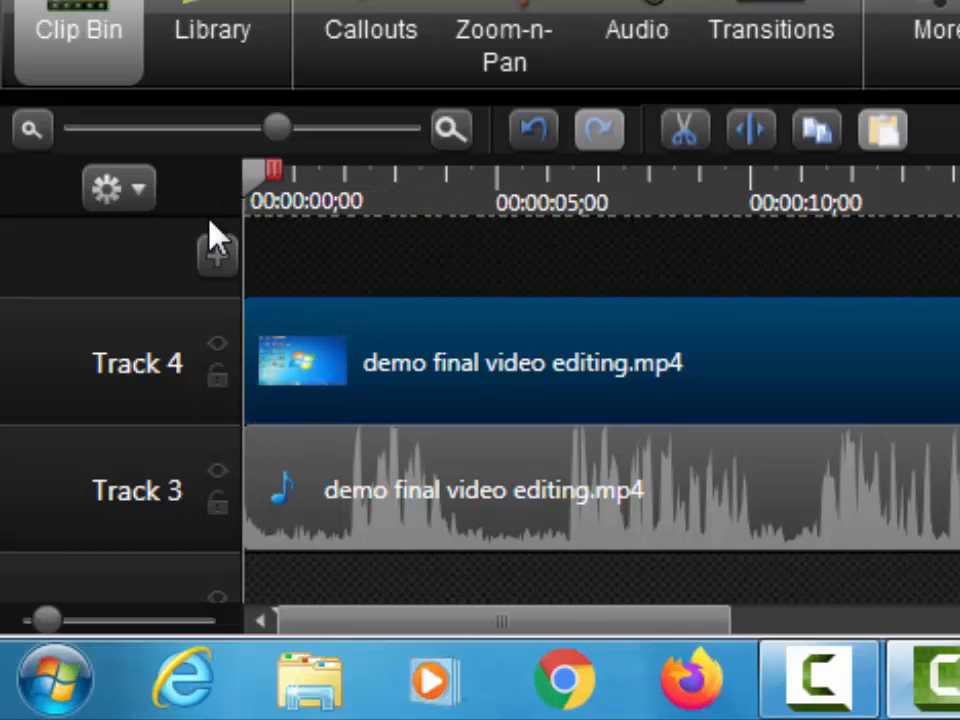
Split both the Track 4 video and the Track 3 audio at 00:00:02;01.
{"action": "left_click_drag", "start_coordinate": [262, 185], "coordinate": [360, 198]}
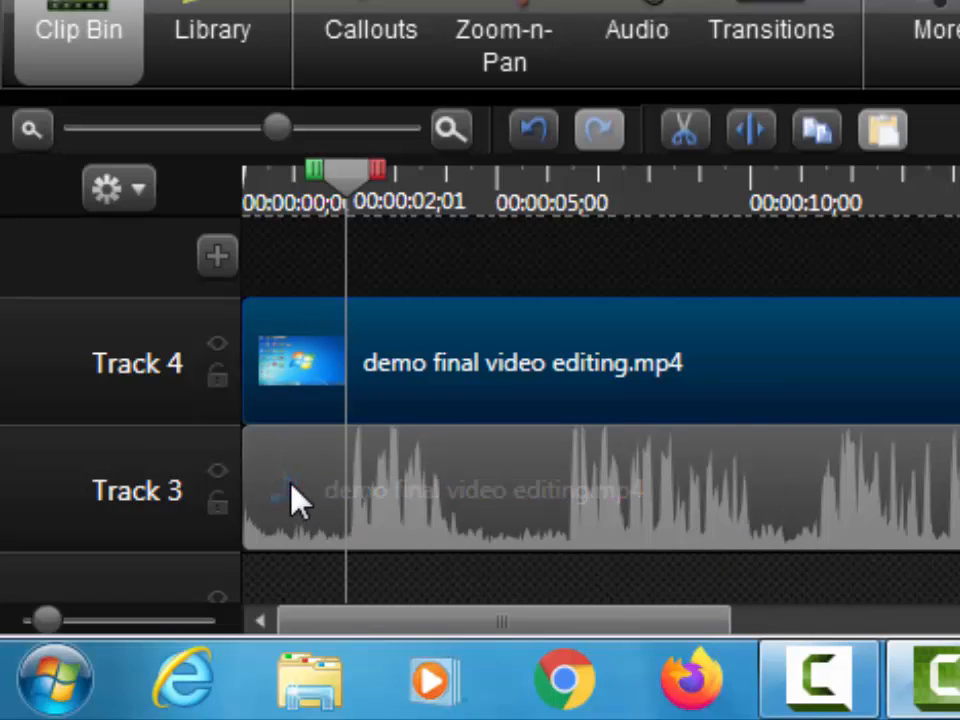
{"action": "left_click", "coordinate": [296, 500]}
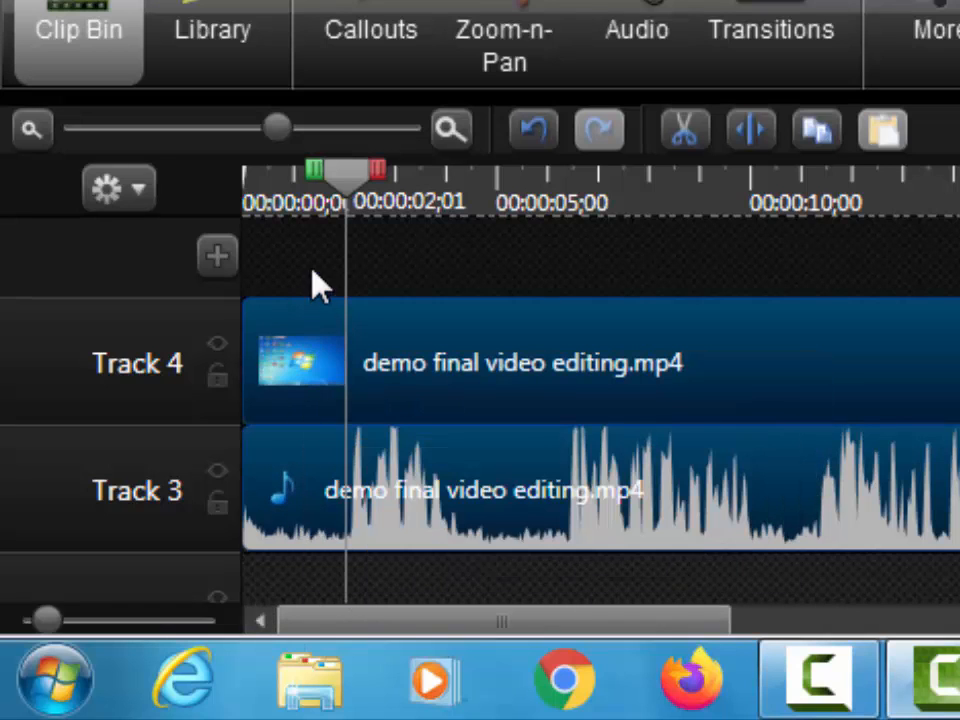
{"action": "left_click", "coordinate": [752, 135]}
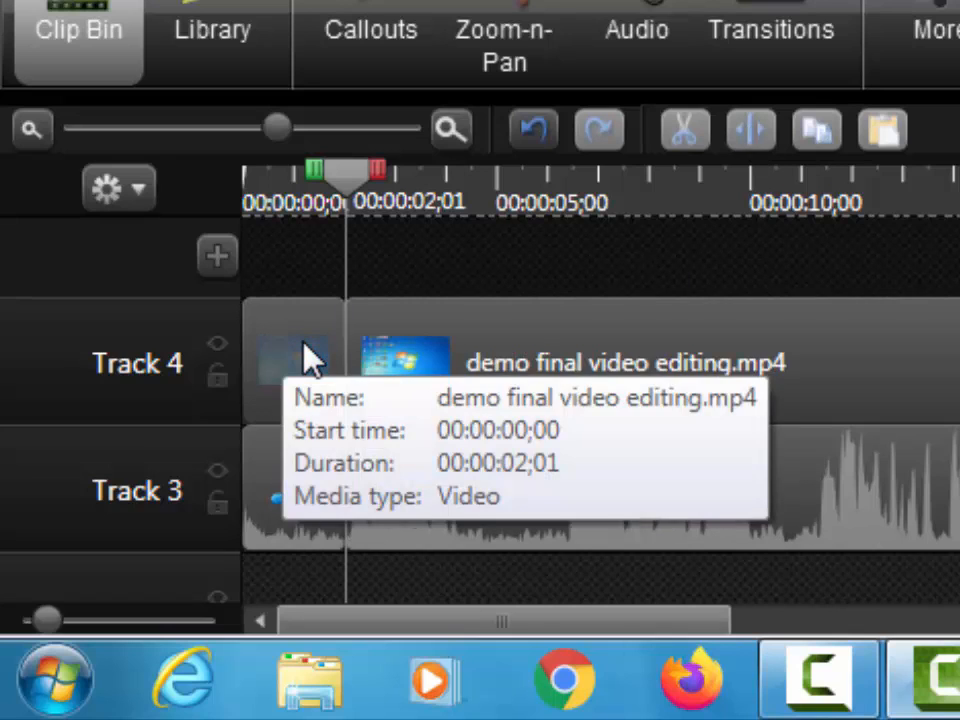
Delete the opening video and audio pieces before 00:00:02;01 and move the remaining clips on both tracks to the timeline's start.
{"action": "left_click", "coordinate": [310, 360]}
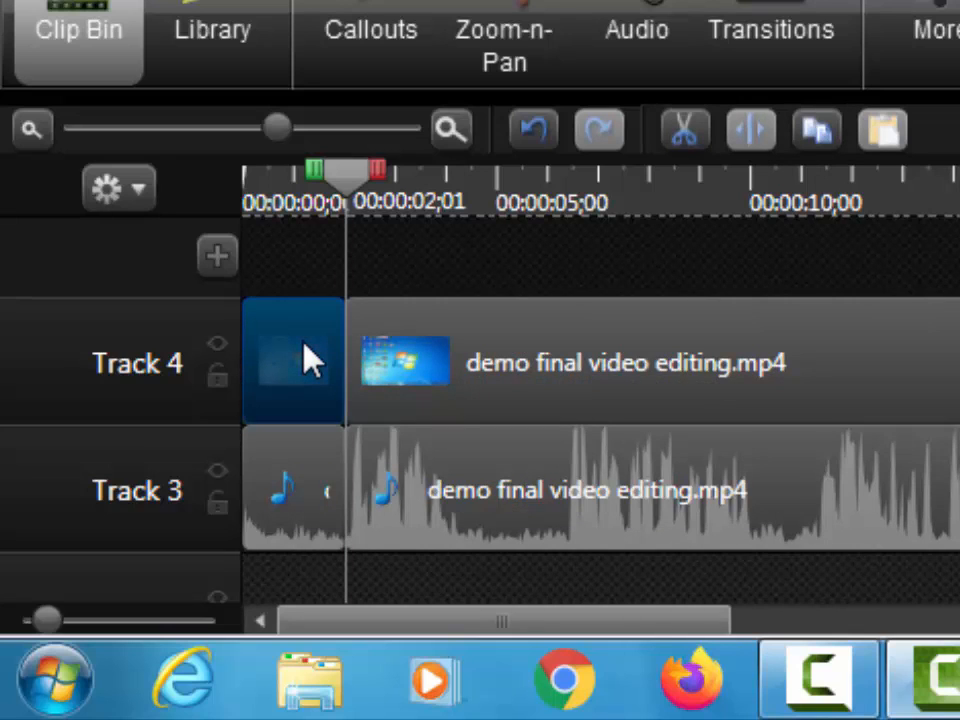
{"action": "left_click", "coordinate": [303, 515], "text": "ctrl"}
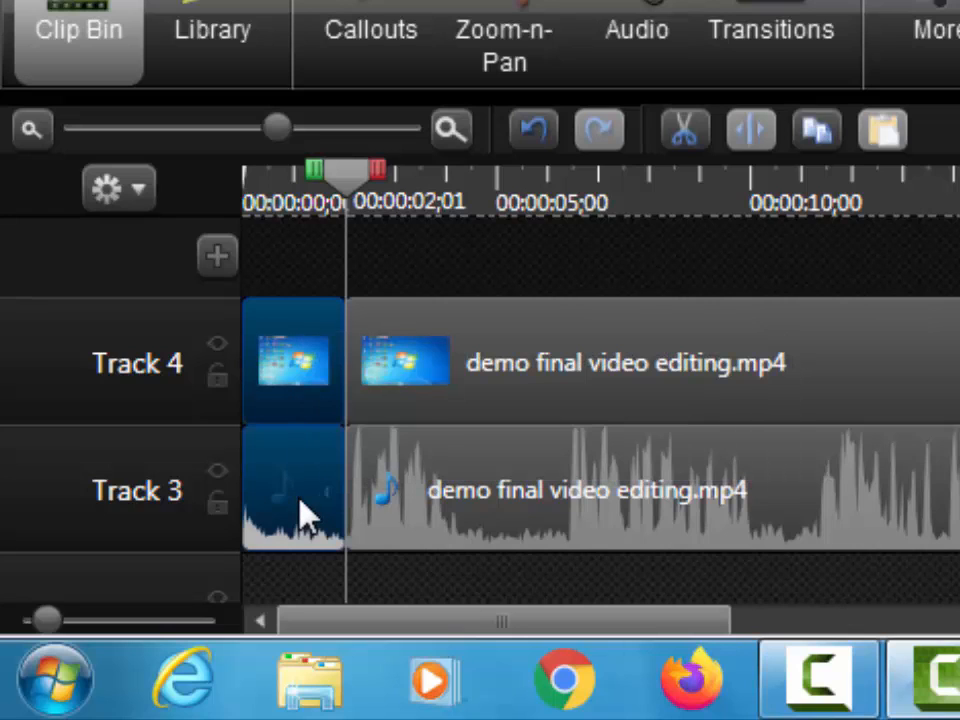
{"action": "key", "text": "Delete"}
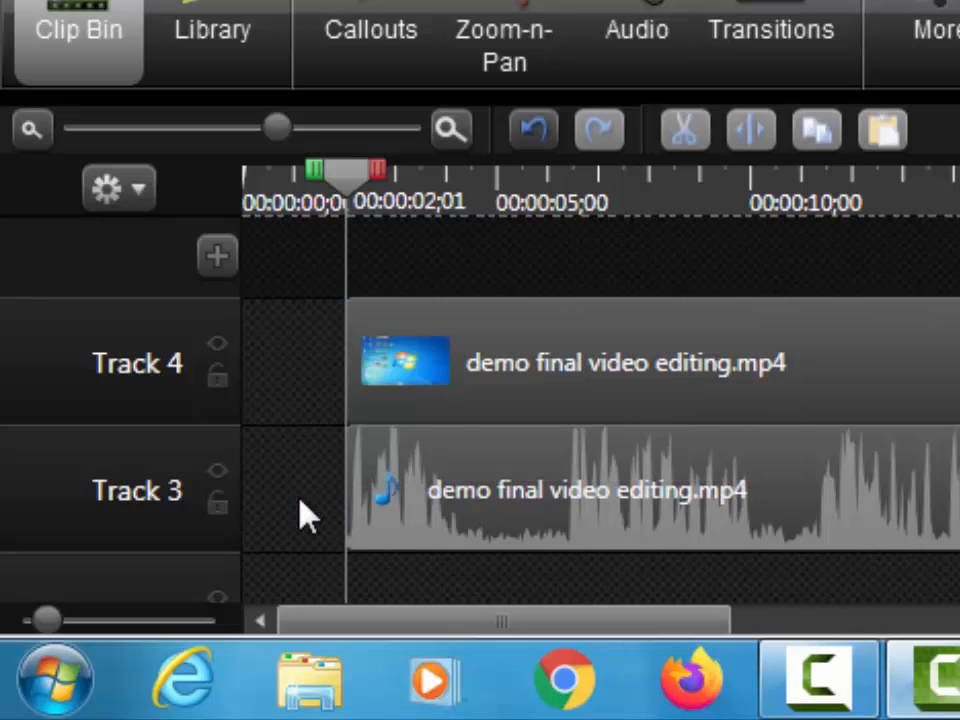
{"action": "left_click_drag", "start_coordinate": [300, 352], "coordinate": [480, 515]}
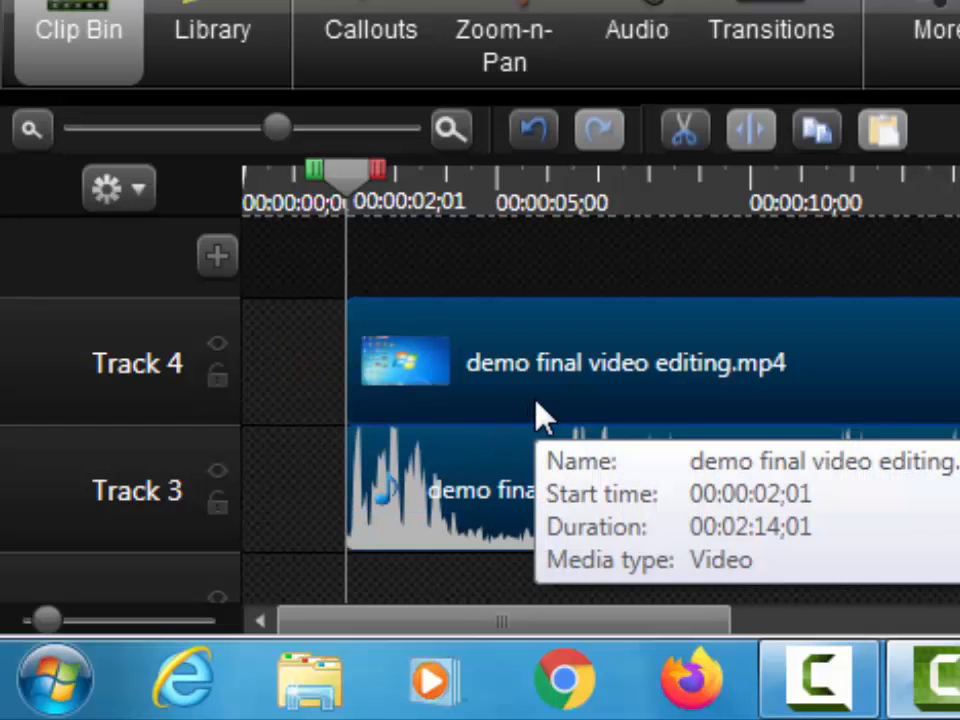
{"action": "left_click_drag", "start_coordinate": [537, 415], "coordinate": [171, 407]}
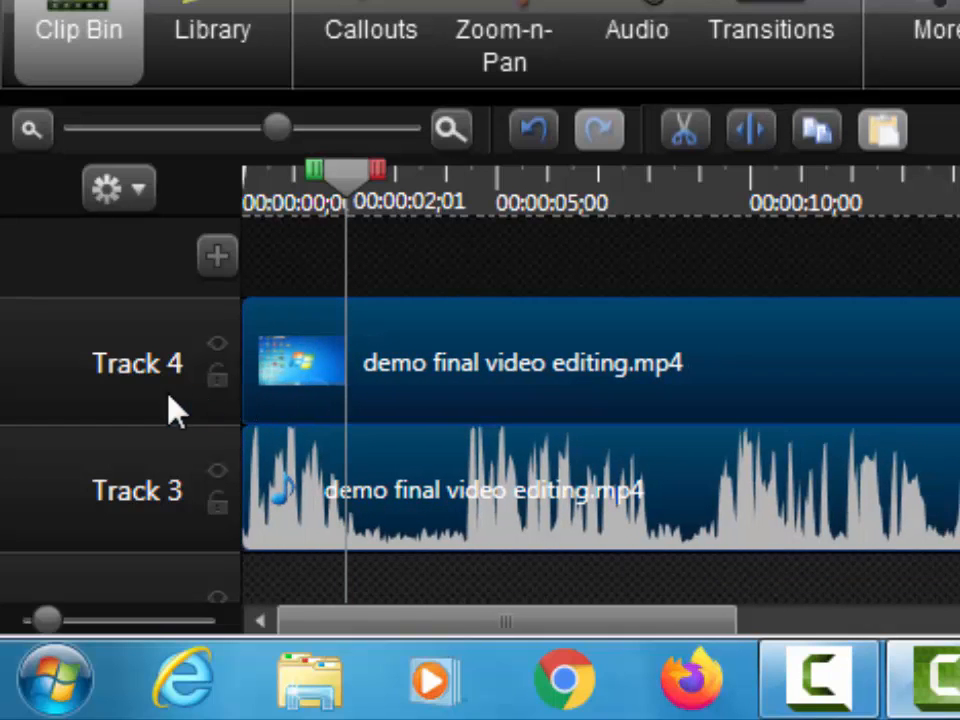
Play the trimmed clips twice from the timeline's start, pausing the second run at about 4 seconds.
{"action": "left_click", "coordinate": [270, 203]}
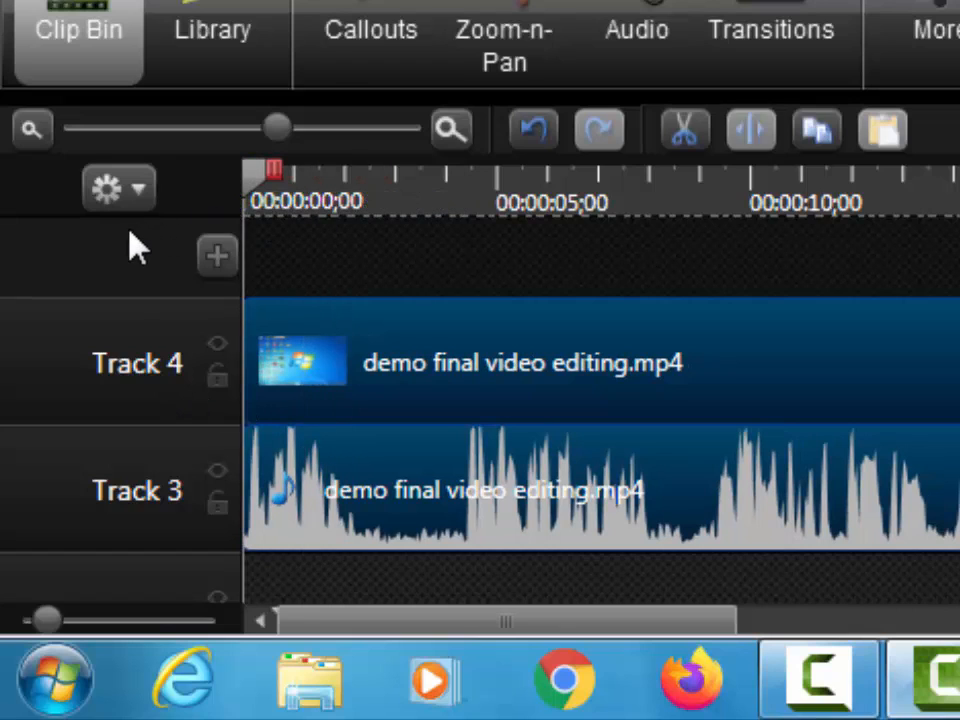
{"action": "key", "text": "space"}
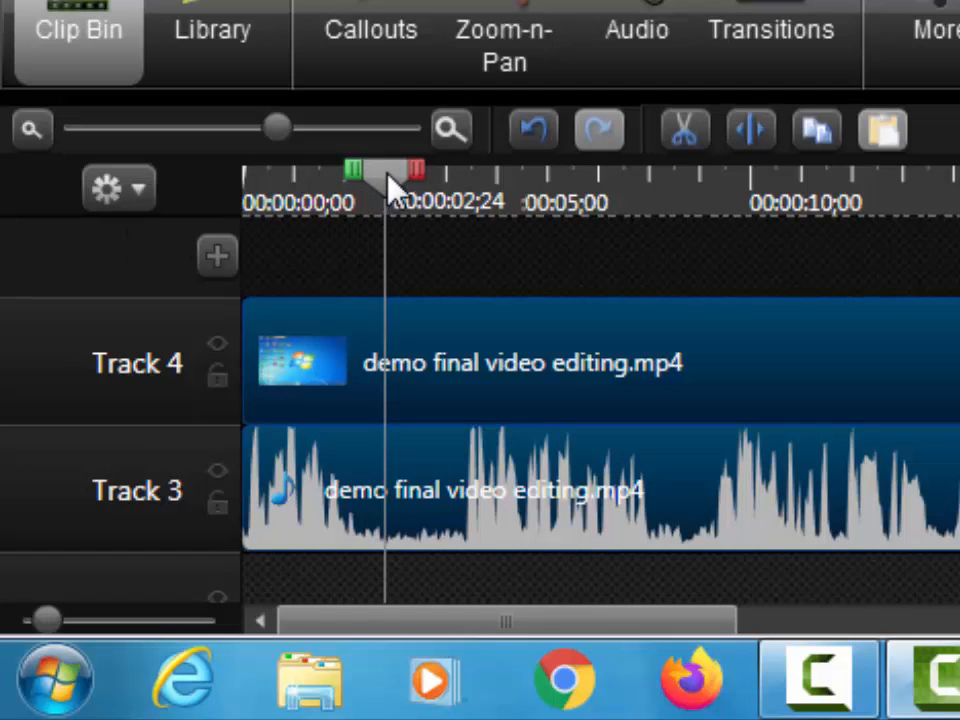
{"action": "left_click_drag", "start_coordinate": [390, 174], "coordinate": [231, 411]}
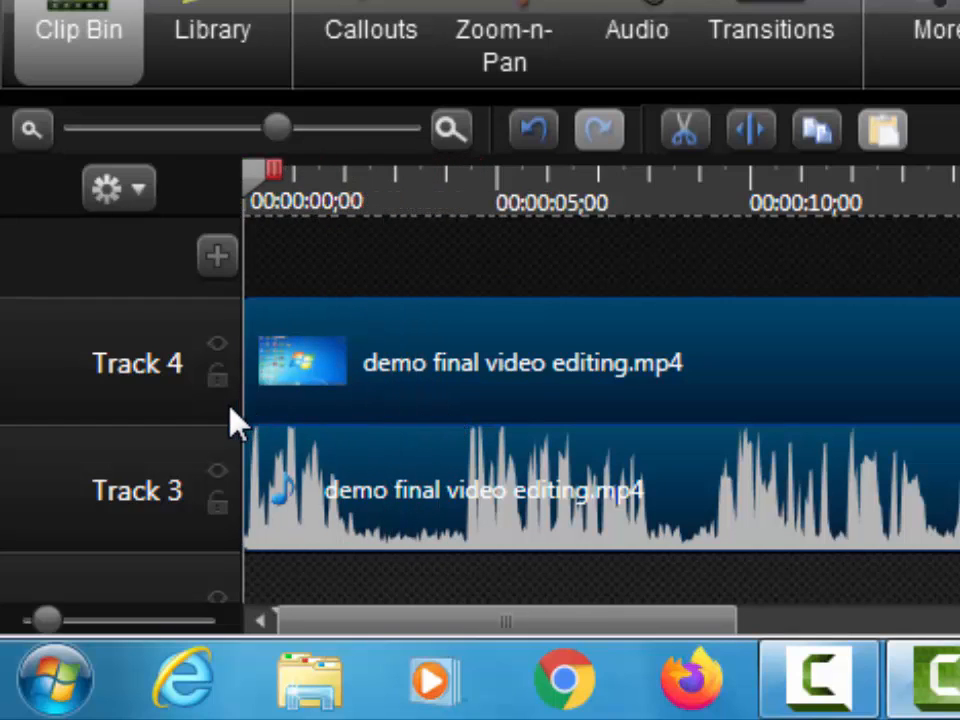
{"action": "key", "text": "space"}
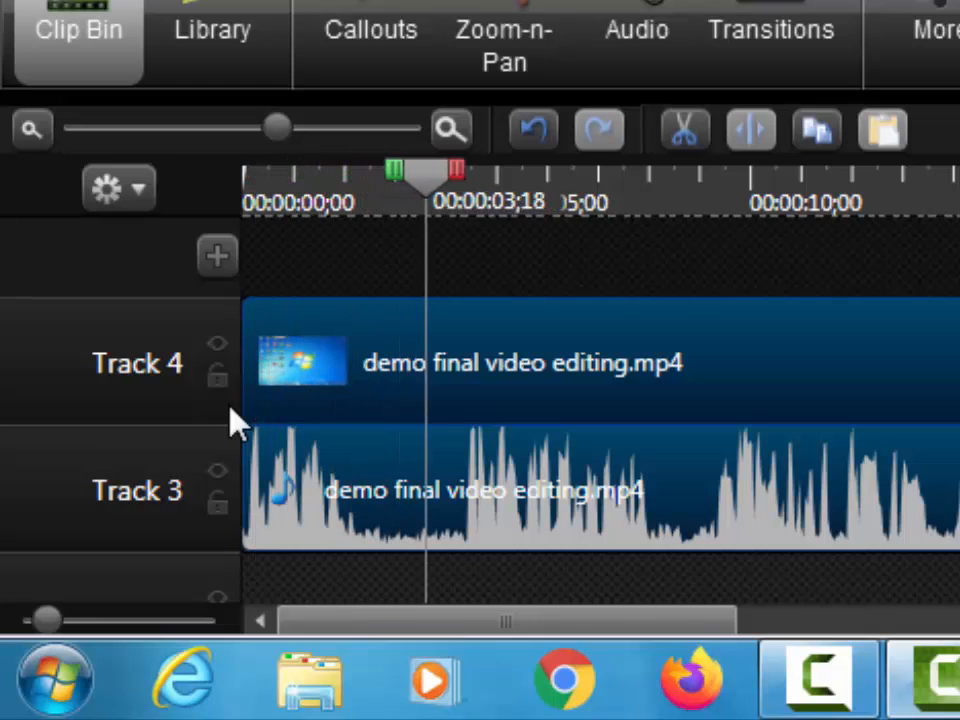
{"action": "key", "text": "space"}
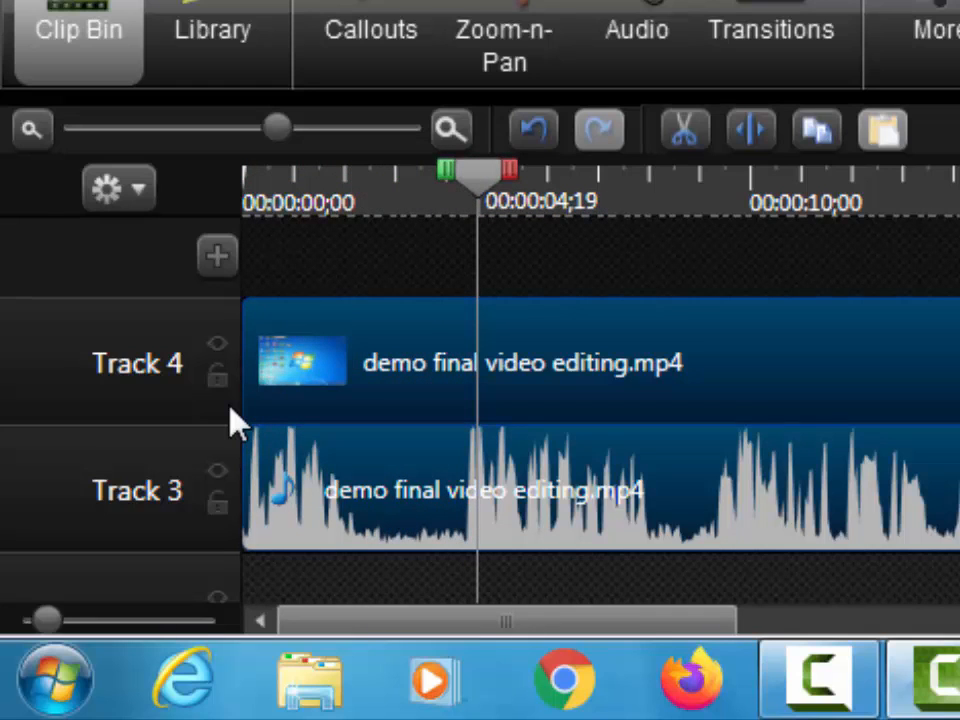
Split the video and audio clips on both tracks at 00:00:02;06, where the first speech passage ends.
{"action": "left_click_drag", "start_coordinate": [484, 193], "coordinate": [358, 266]}
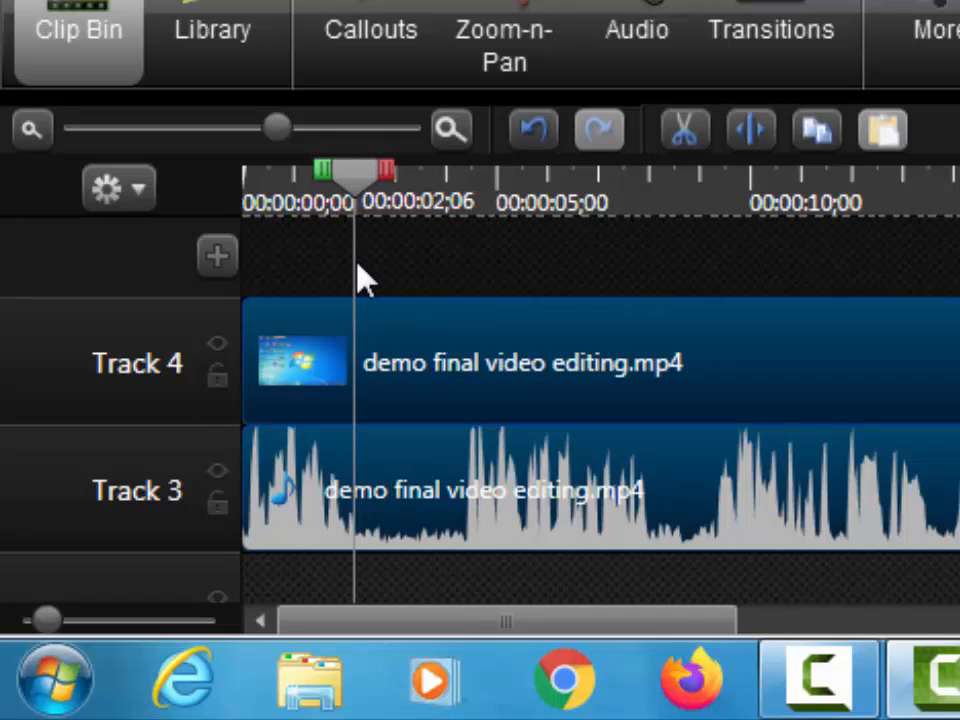
{"action": "left_click", "coordinate": [750, 135]}
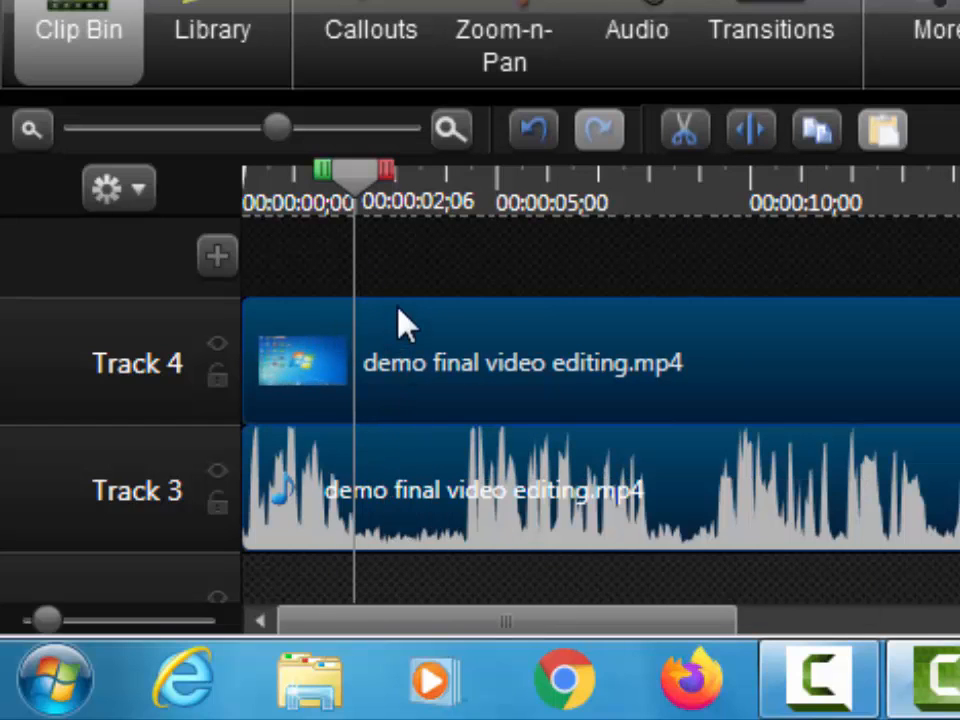
{"action": "left_click", "coordinate": [749, 136]}
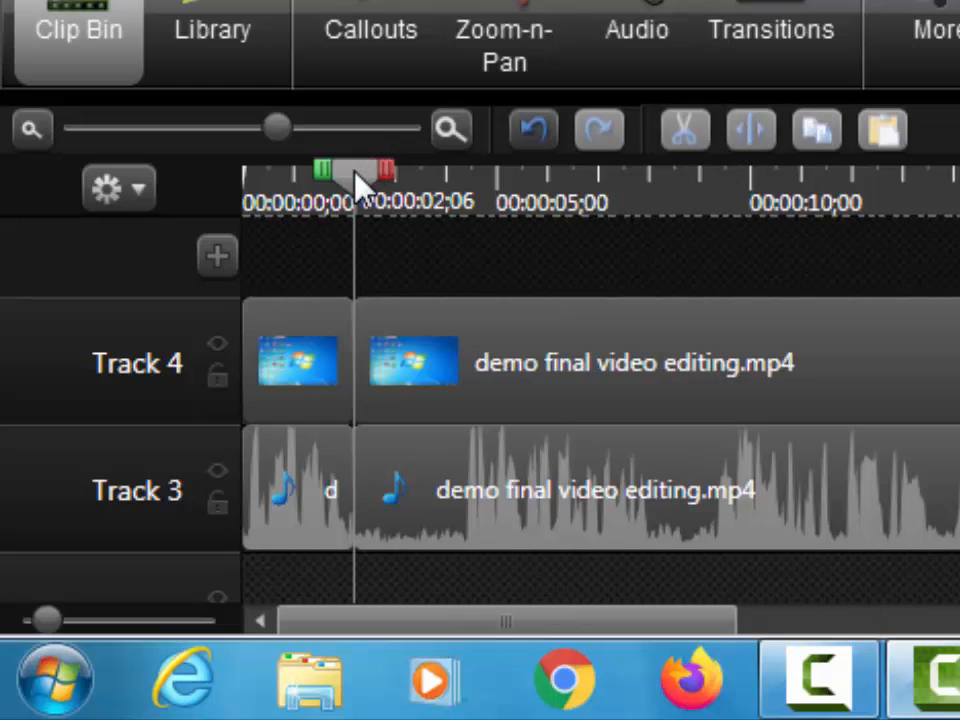
Split the second video and audio clips at 00:00:04;08, just before the next speech passage.
{"action": "left_click_drag", "start_coordinate": [360, 182], "coordinate": [460, 190]}
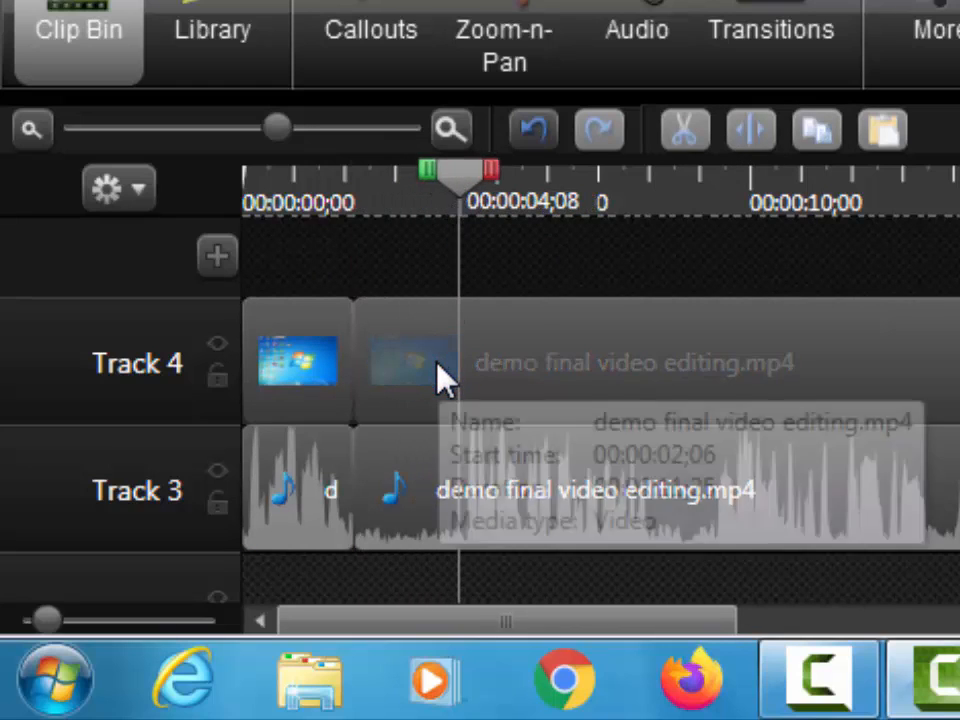
{"action": "left_click", "coordinate": [443, 378]}
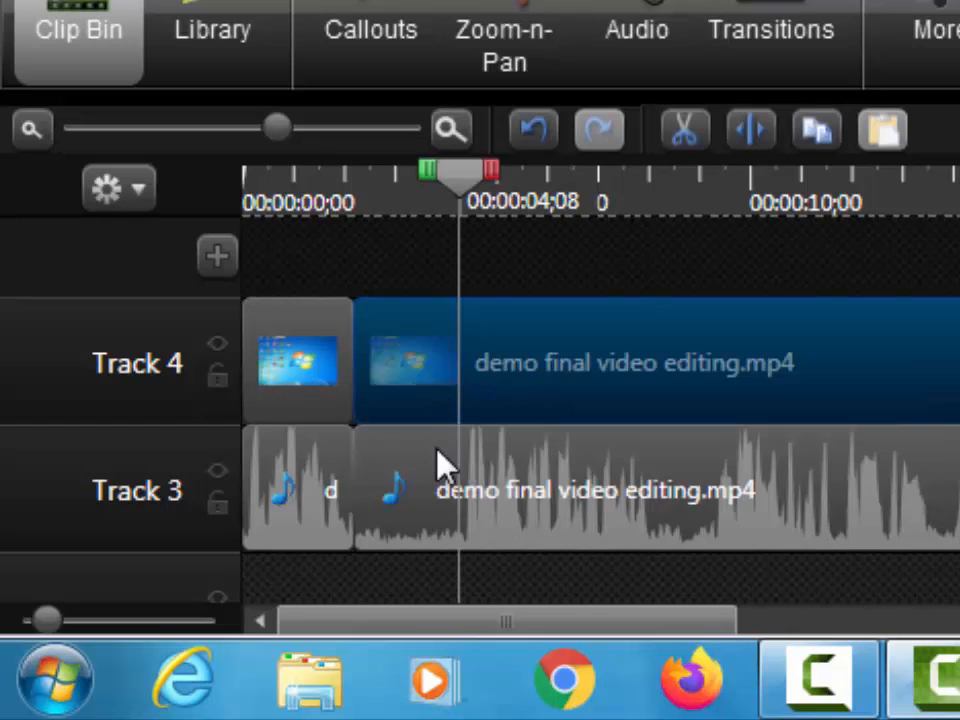
{"action": "left_click", "coordinate": [425, 512], "text": "ctrl"}
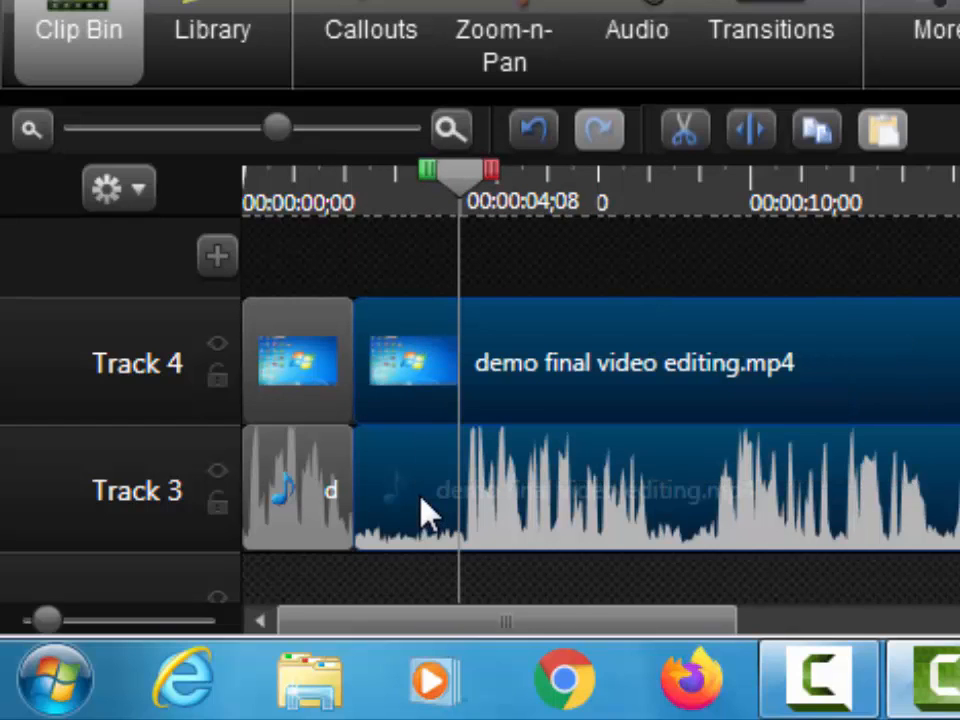
{"action": "left_click", "coordinate": [748, 140]}
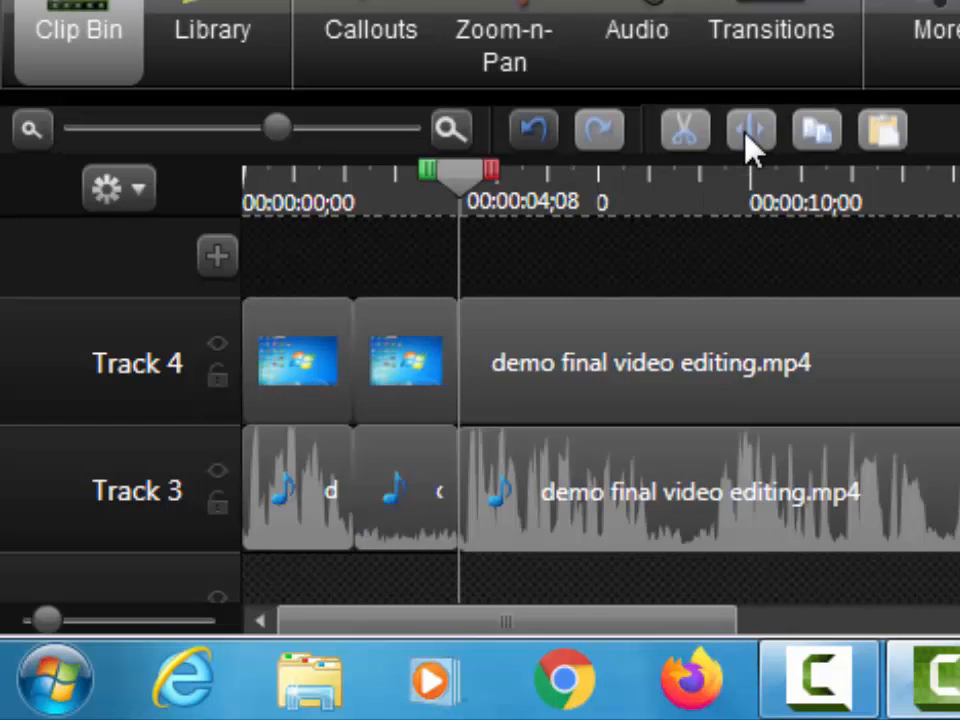
Delete the silent video and audio pieces between 00:00:02;06 and 00:00:04;08, and close the gap with the remaining clips on both tracks.
{"action": "left_click", "coordinate": [403, 381]}
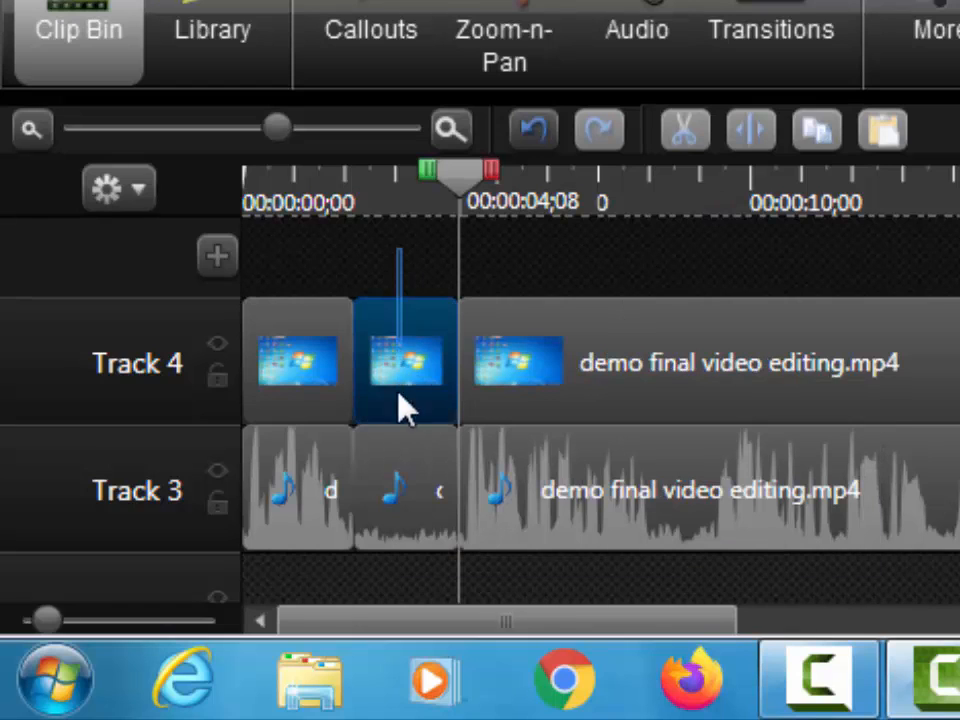
{"action": "left_click", "coordinate": [406, 535], "text": "ctrl"}
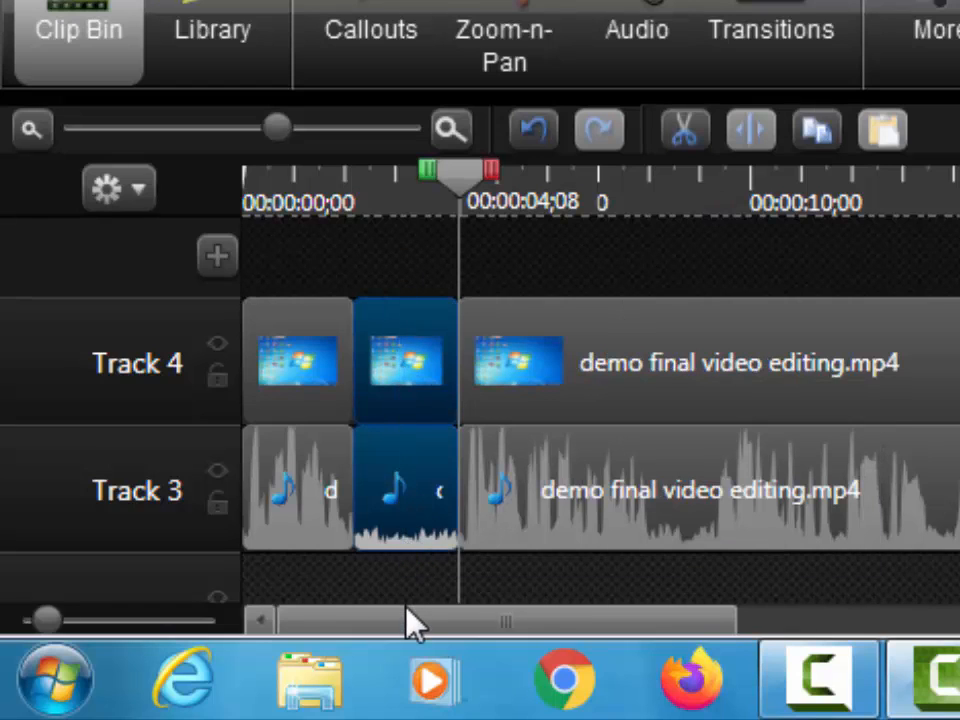
{"action": "left_click", "coordinate": [403, 276]}
{"action": "left_click_drag", "start_coordinate": [398, 255], "coordinate": [404, 576]}
{"action": "key", "text": "Delete"}
{"action": "right_click", "coordinate": [407, 336]}
{"action": "left_click", "coordinate": [407, 352]}
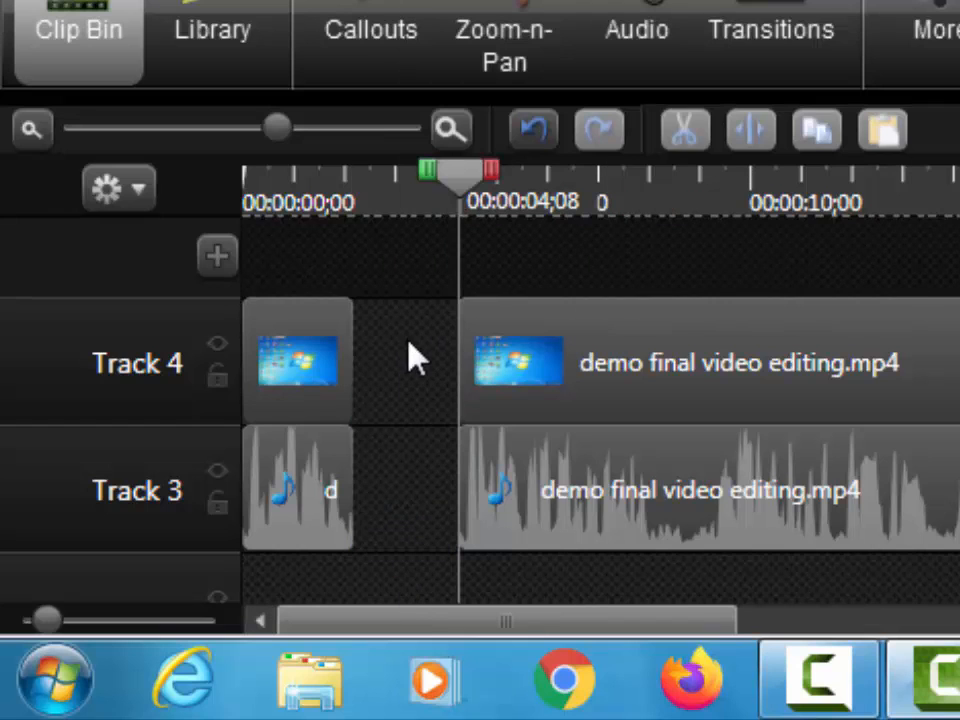
{"action": "left_click_drag", "start_coordinate": [407, 339], "coordinate": [594, 542]}
{"action": "left_click_drag", "start_coordinate": [628, 403], "coordinate": [116, 340]}
Play the edited timeline from the start past the 10-second mark, and split the video and audio clips at 00:00:11;20.
{"action": "left_click_drag", "start_coordinate": [459, 180], "coordinate": [178, 258]}
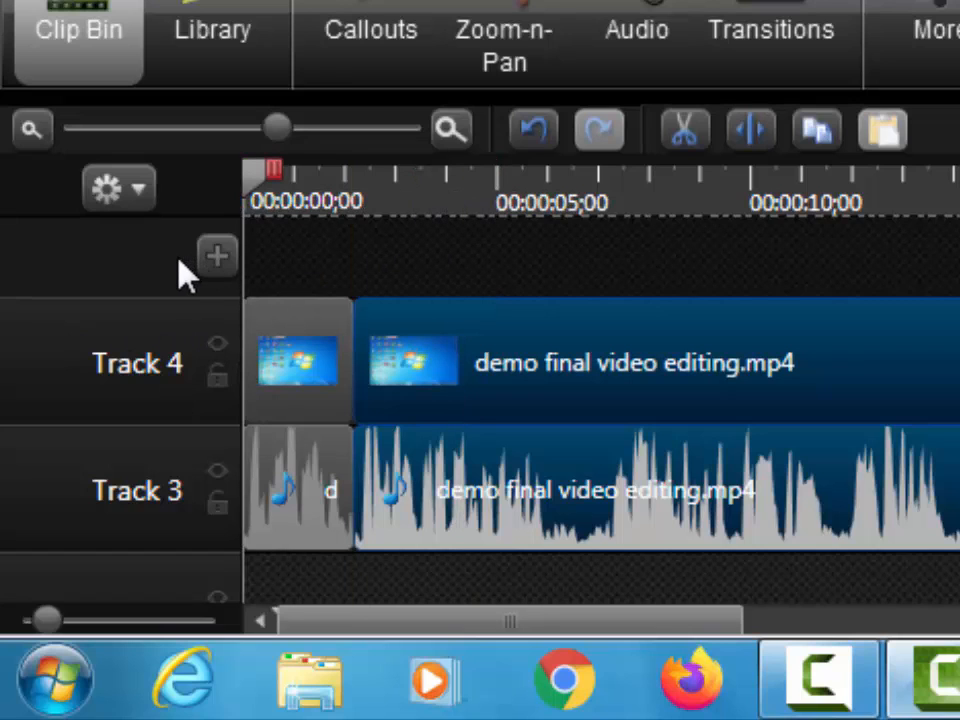
{"action": "key", "text": "space"}
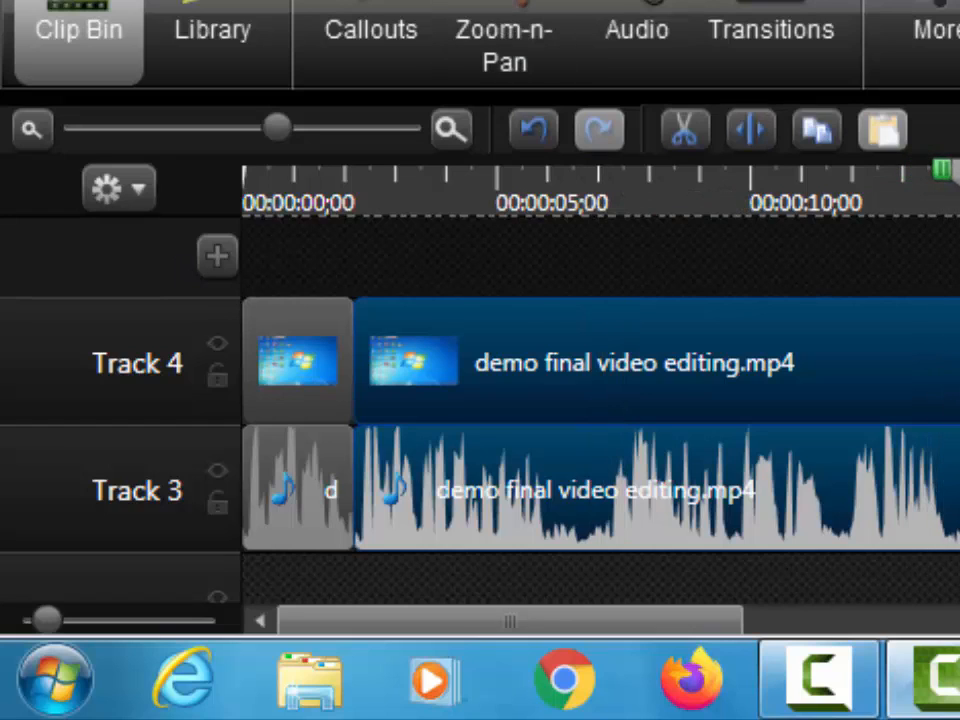
{"action": "left_click", "coordinate": [830, 272]}
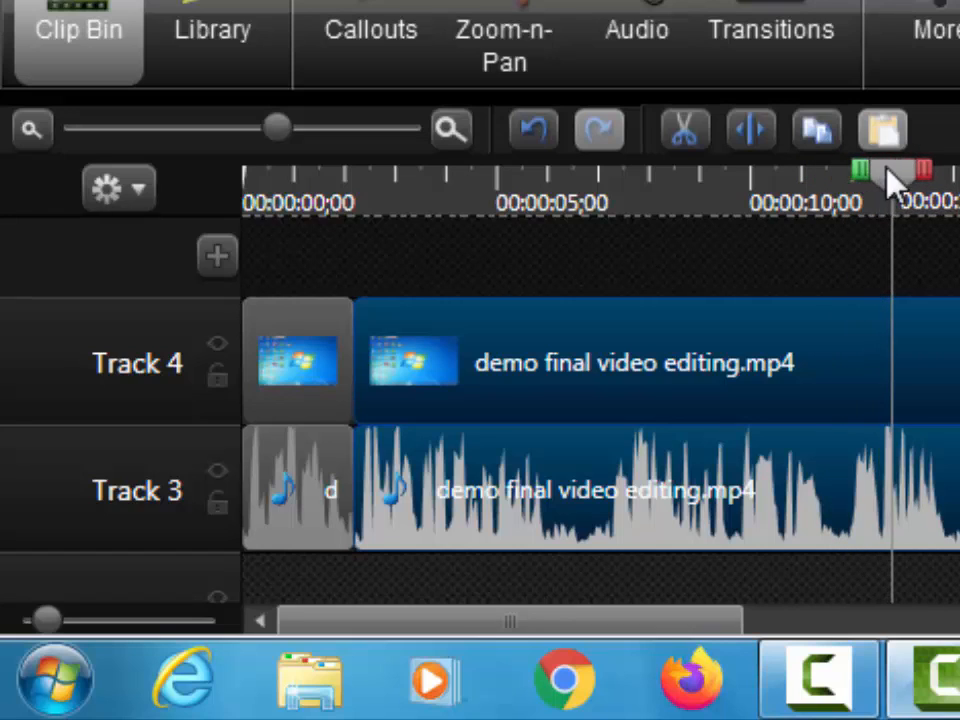
{"action": "left_click_drag", "start_coordinate": [872, 193], "coordinate": [836, 236]}
{"action": "left_click", "coordinate": [752, 130]}
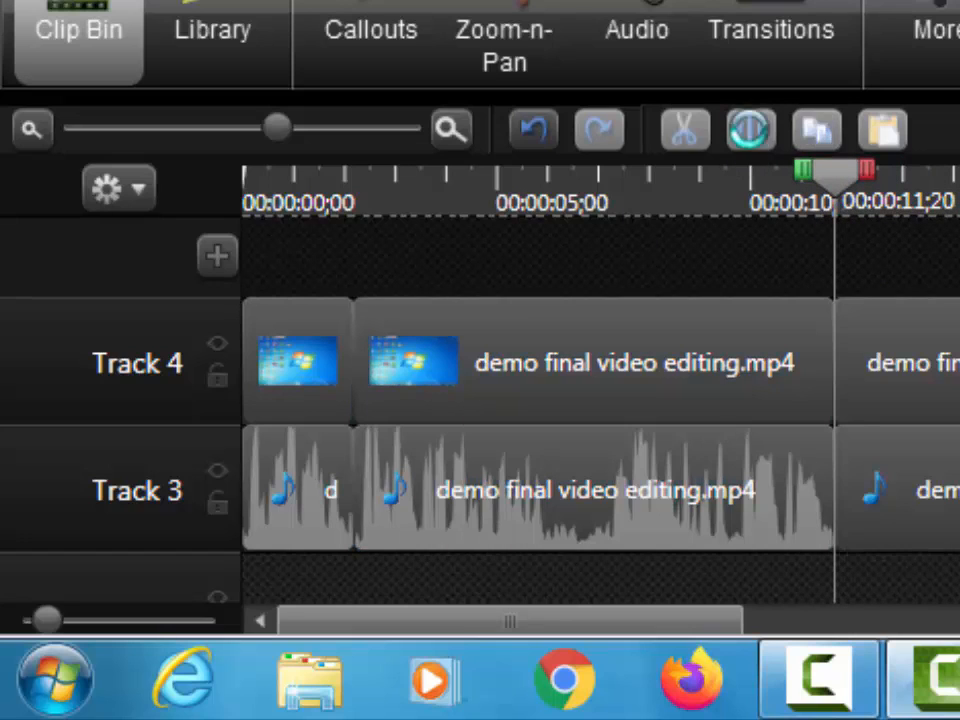
Split the video and audio clips on both tracks at 00:00:12;17.
{"action": "left_click_drag", "start_coordinate": [831, 189], "coordinate": [874, 208]}
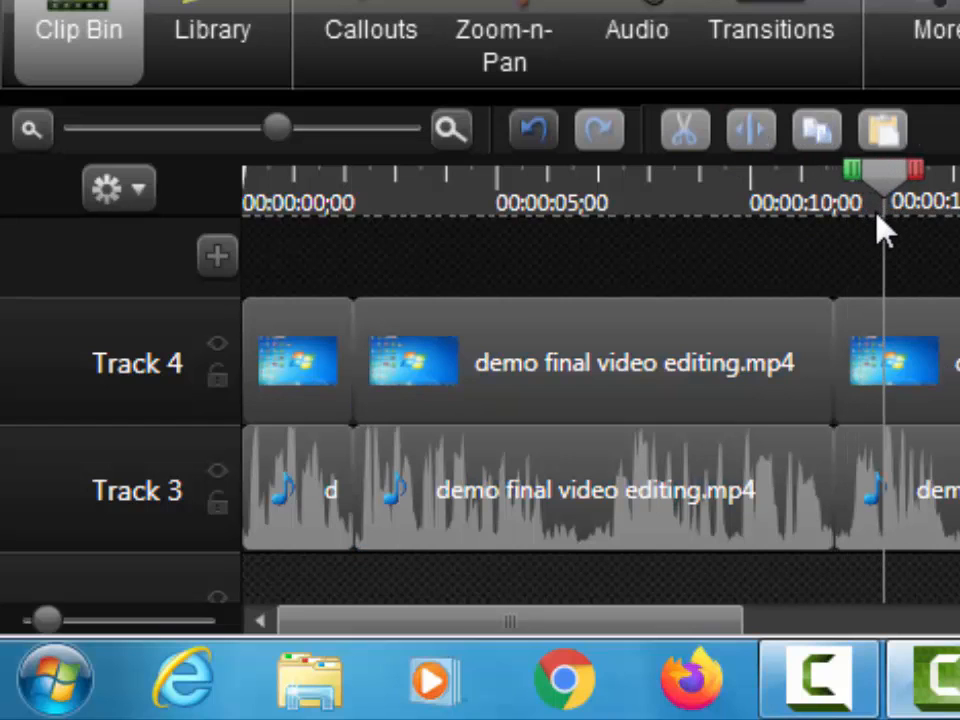
{"action": "scroll", "coordinate": [867, 210], "scroll_direction": "up", "scroll_amount": 1}
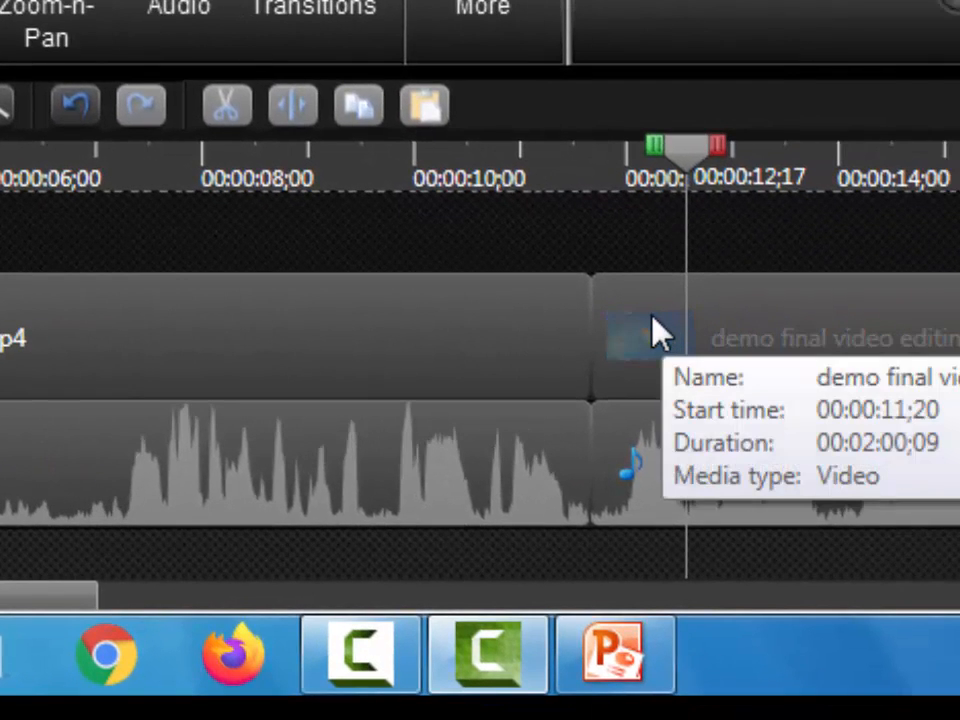
{"action": "left_click", "coordinate": [650, 330]}
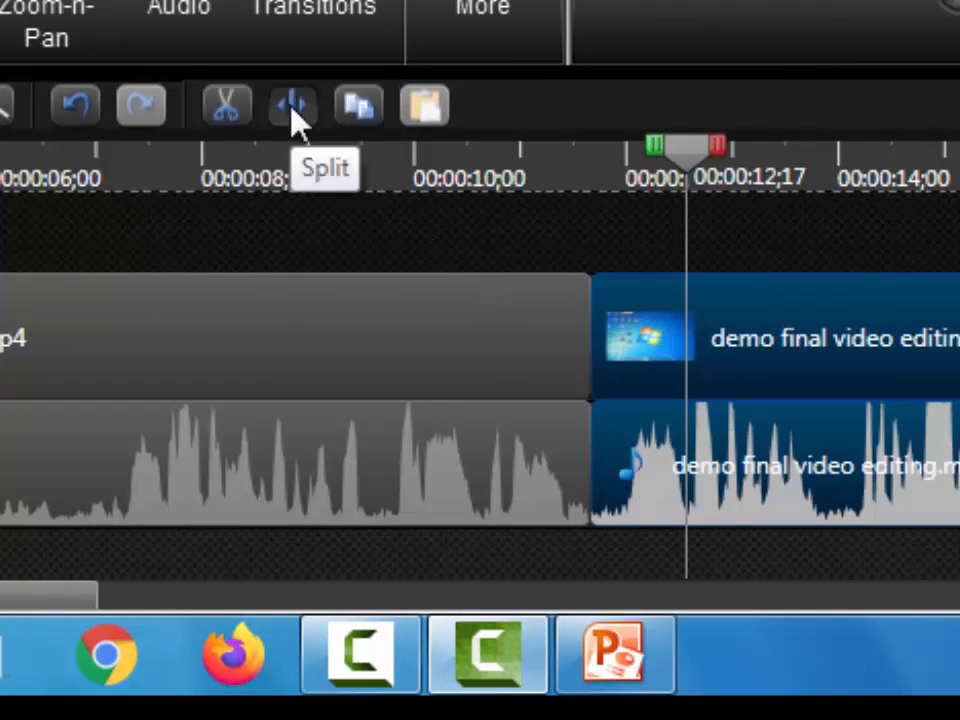
{"action": "left_click", "coordinate": [293, 110]}
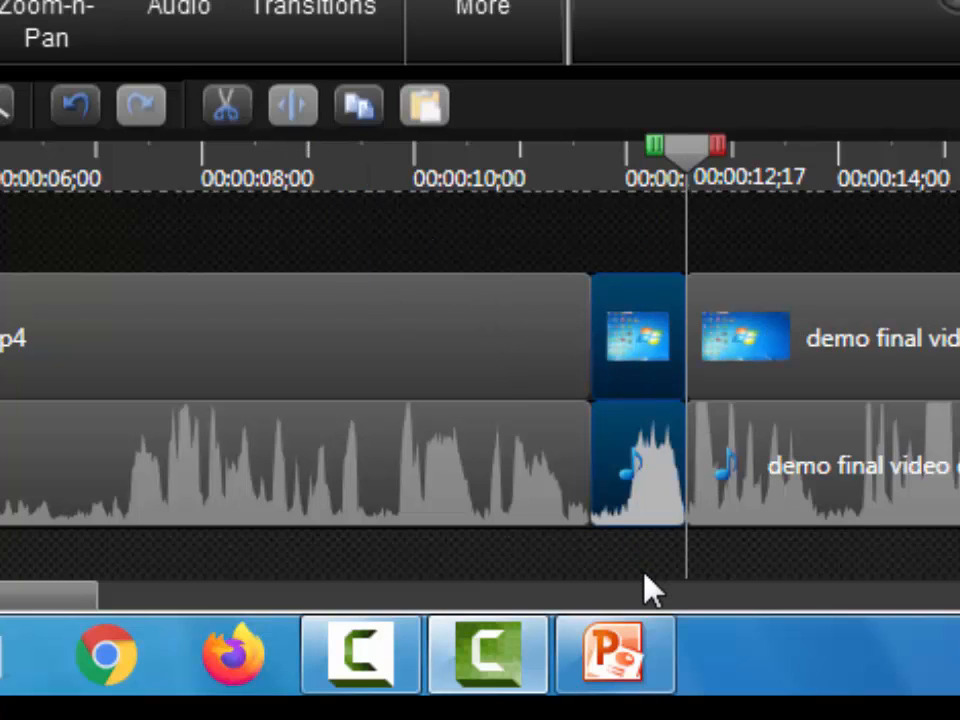
Delete the video and audio pieces between 00:00:11;20 and 00:00:12;17, close the gap, and play across the join from 00:00:10;07.
{"action": "key", "text": "Delete"}
{"action": "left_click_drag", "start_coordinate": [814, 499], "coordinate": [430, 470]}
{"action": "left_click", "coordinate": [443, 187]}
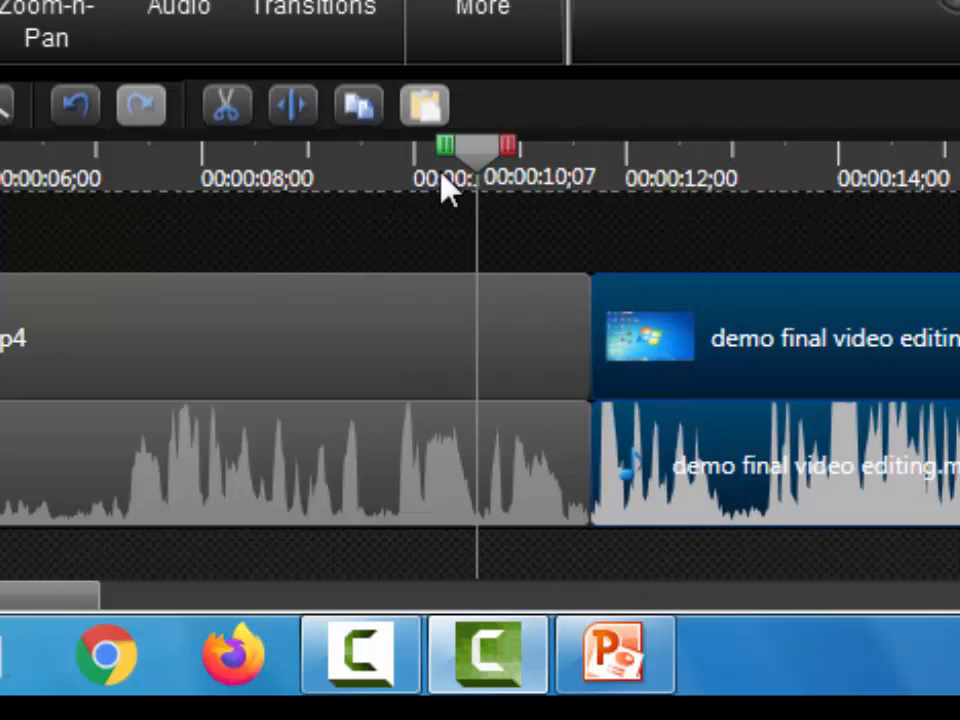
{"action": "key", "text": "space"}
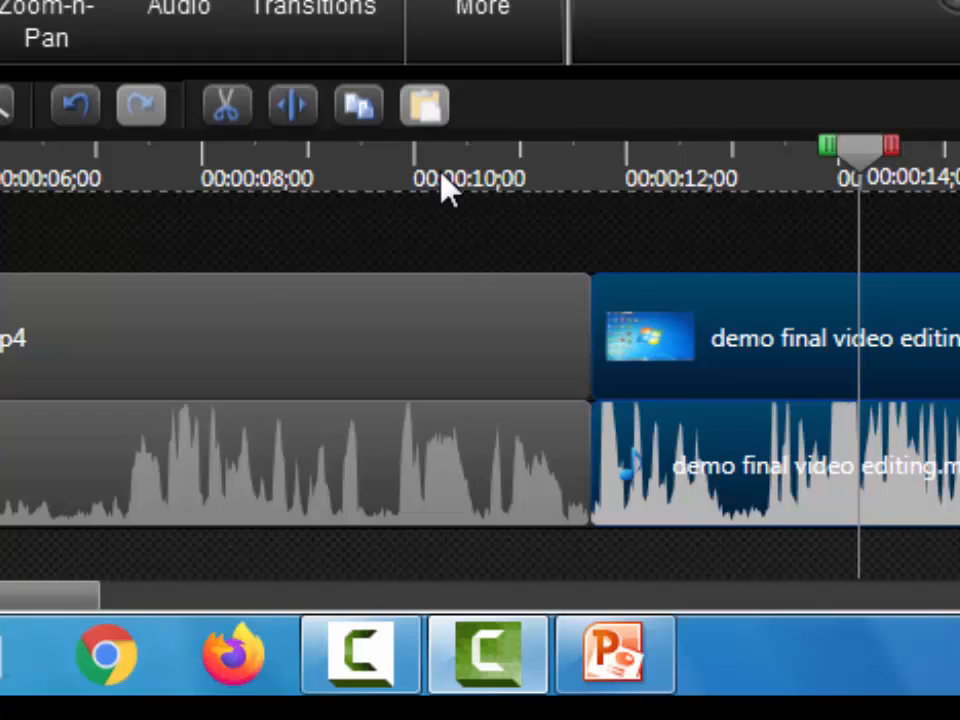
Play the timeline from the start to locate the quiet passage, and split the video and audio clips at its beginning, 00:00:05;29.
{"action": "left_click_drag", "start_coordinate": [859, 150], "coordinate": [0, 150]}
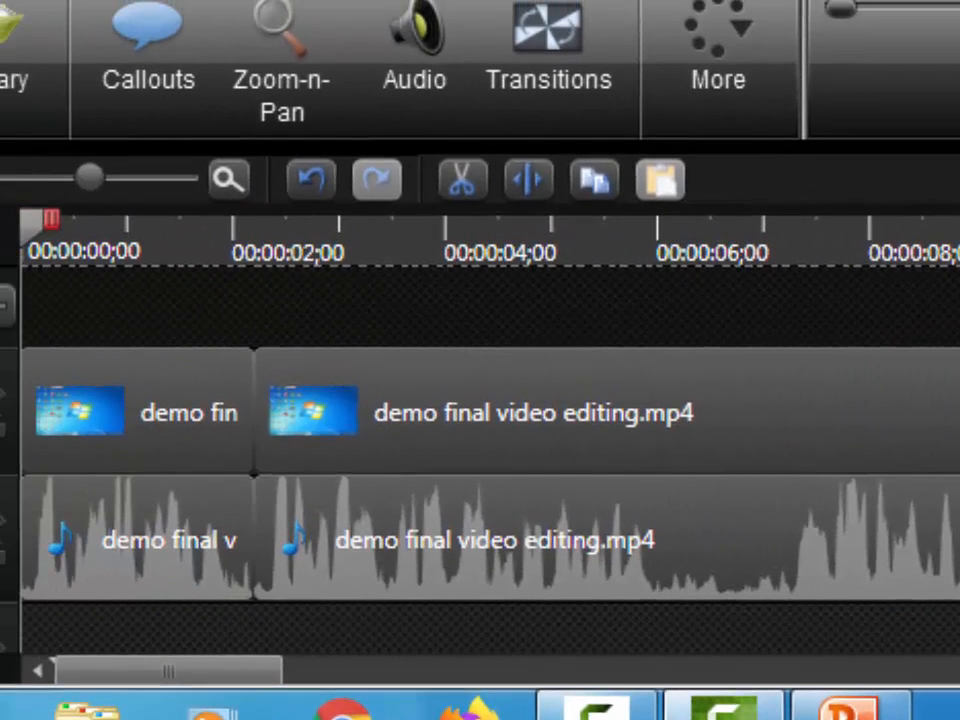
{"action": "key", "text": "space"}
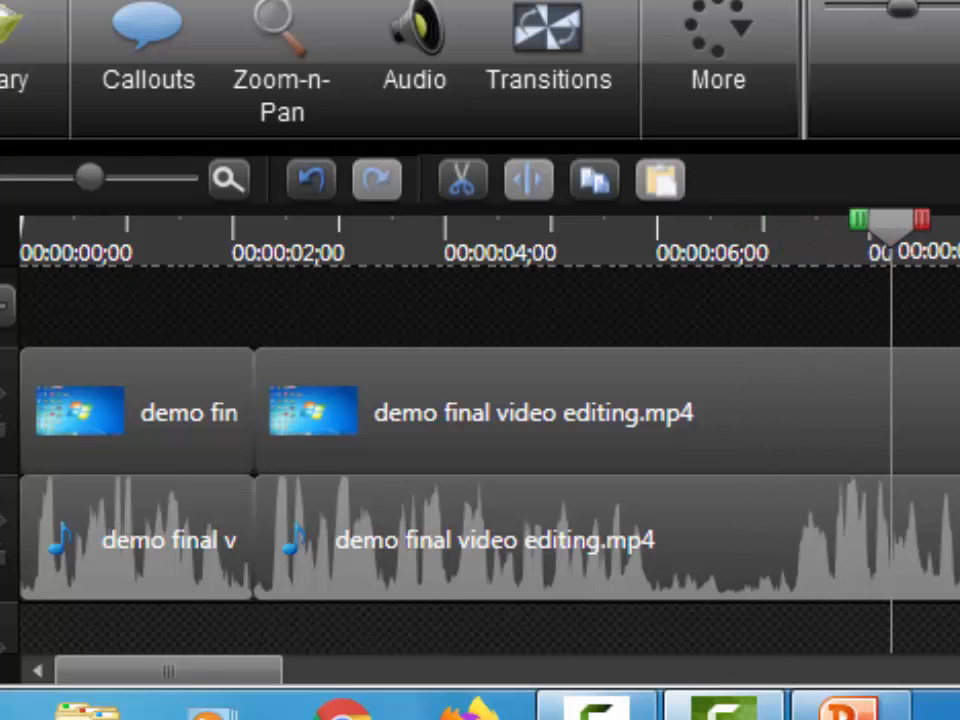
{"action": "left_click_drag", "start_coordinate": [893, 238], "coordinate": [630, 385]}
{"action": "key", "text": "space"}
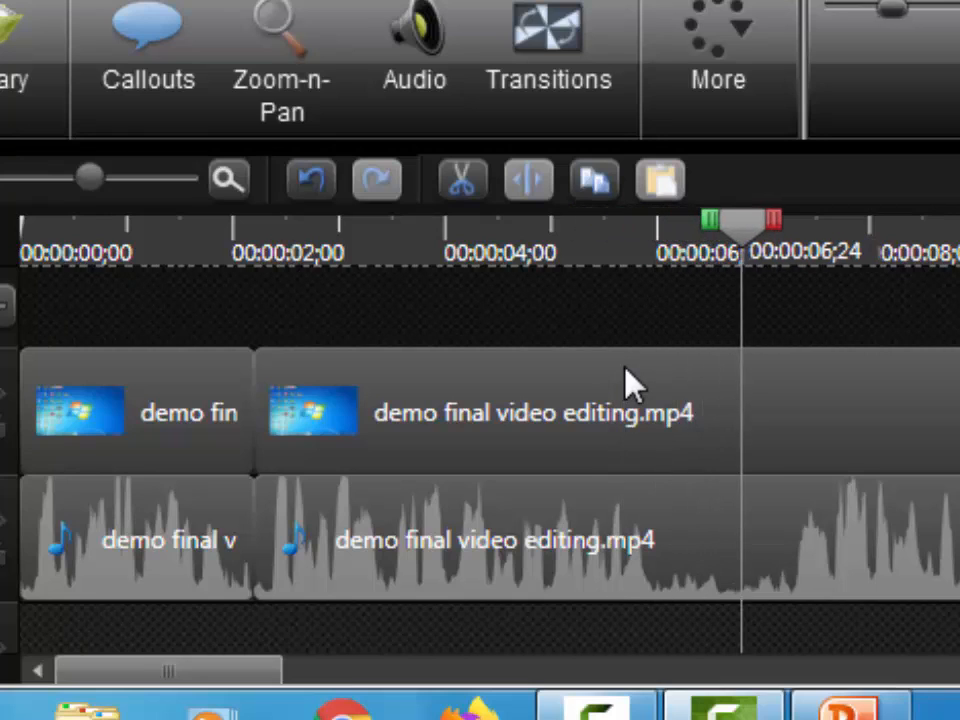
{"action": "key", "text": "space"}
{"action": "left_click_drag", "start_coordinate": [799, 225], "coordinate": [653, 338]}
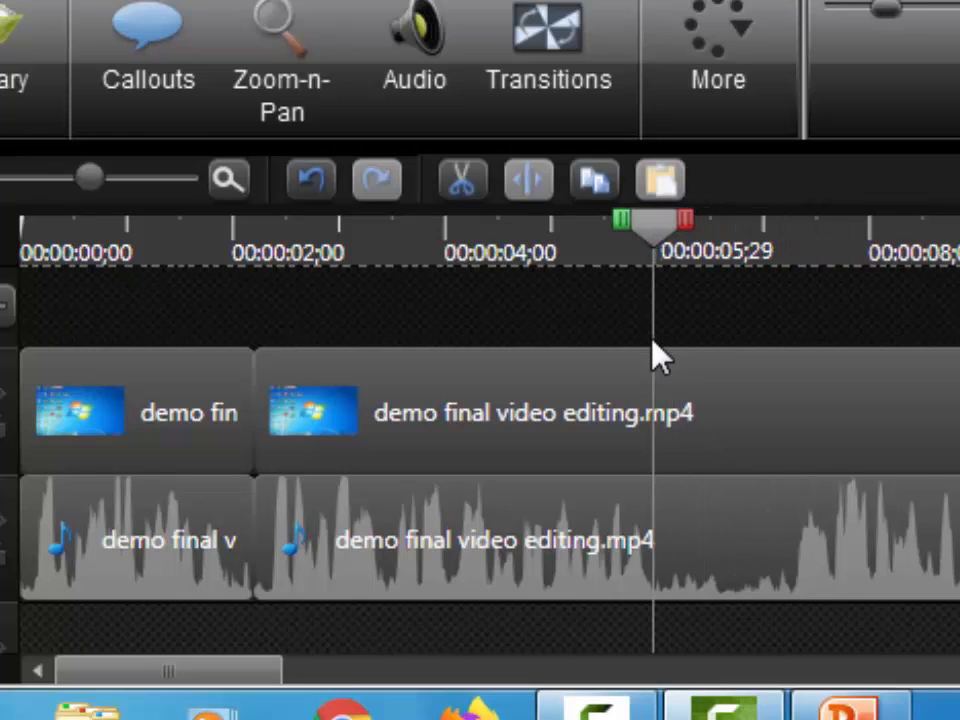
{"action": "left_click_drag", "start_coordinate": [730, 335], "coordinate": [735, 640]}
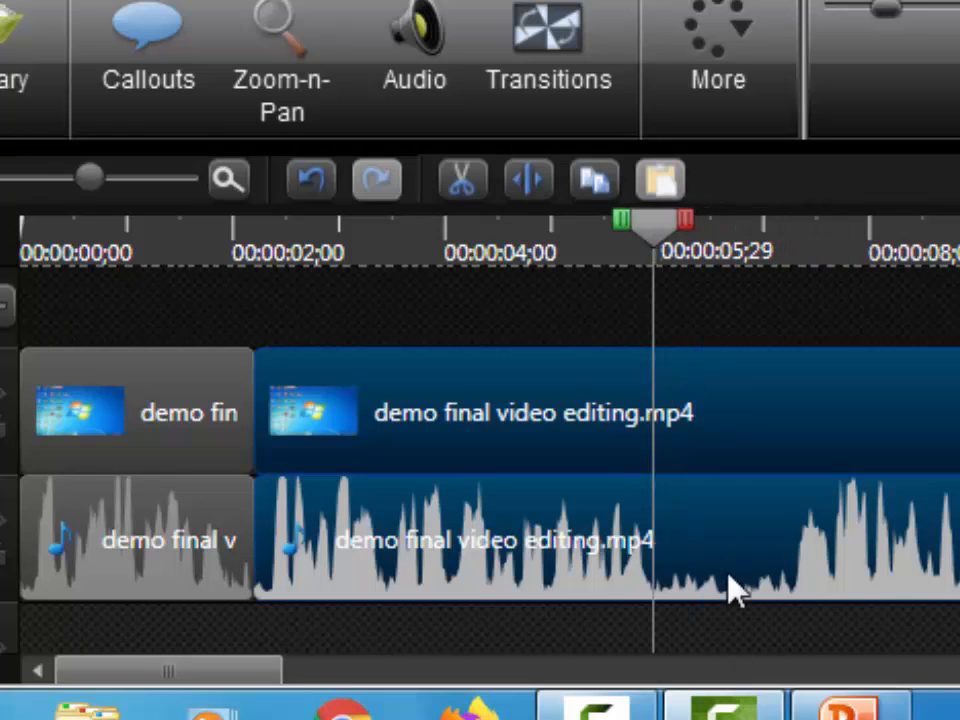
{"action": "left_click", "coordinate": [534, 186]}
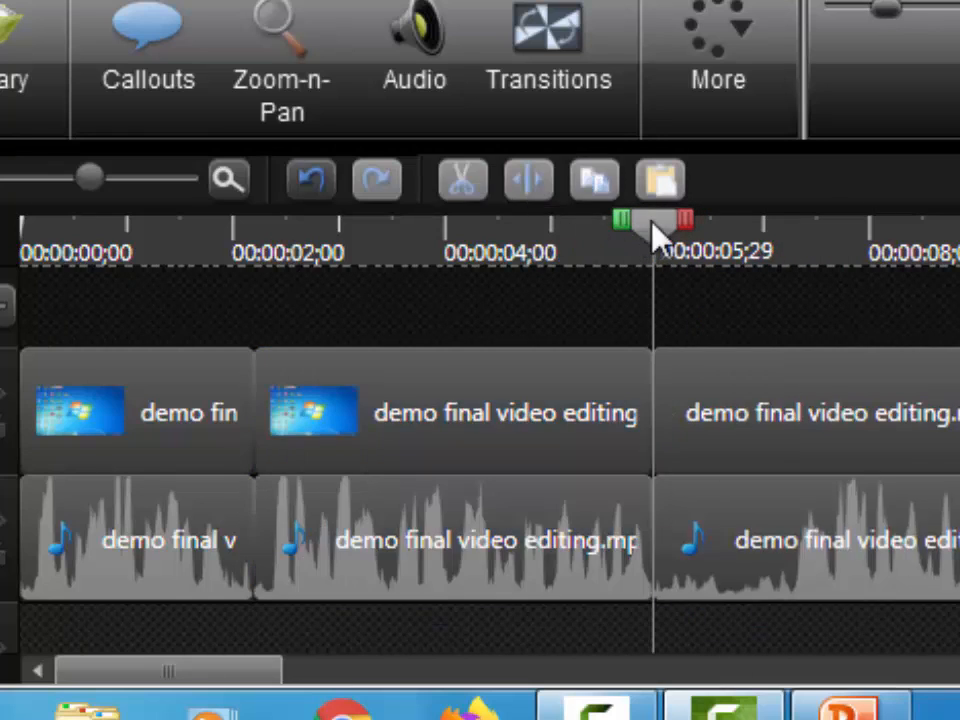
Split the third video and audio clips at 00:00:07;06, where the quiet passage ends.
{"action": "left_click", "coordinate": [775, 272]}
{"action": "left_click", "coordinate": [782, 279]}
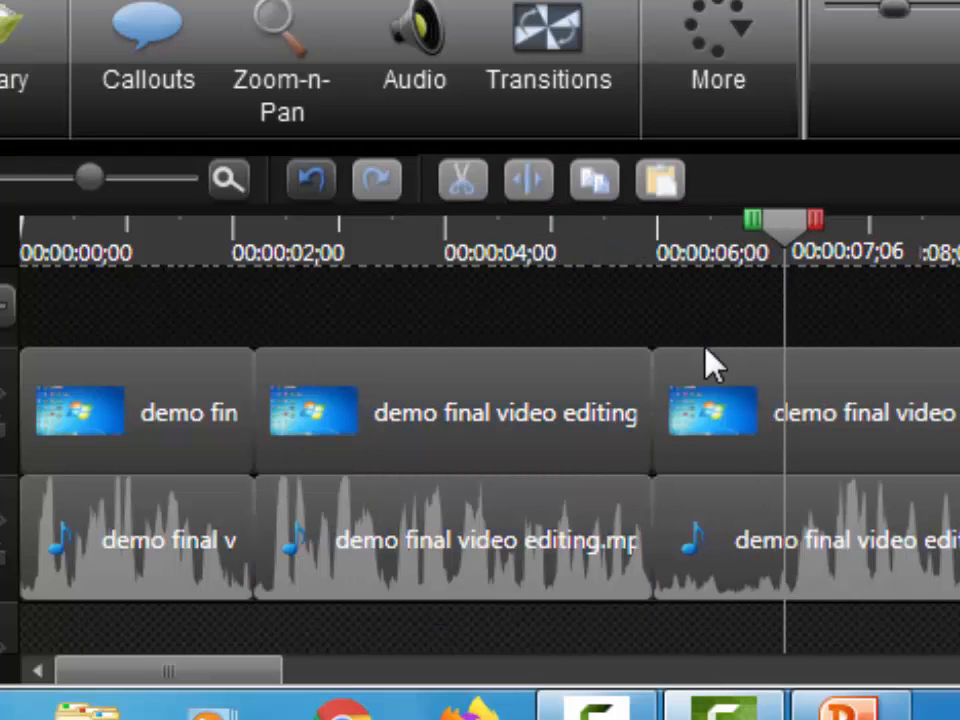
{"action": "left_click_drag", "start_coordinate": [708, 320], "coordinate": [720, 621]}
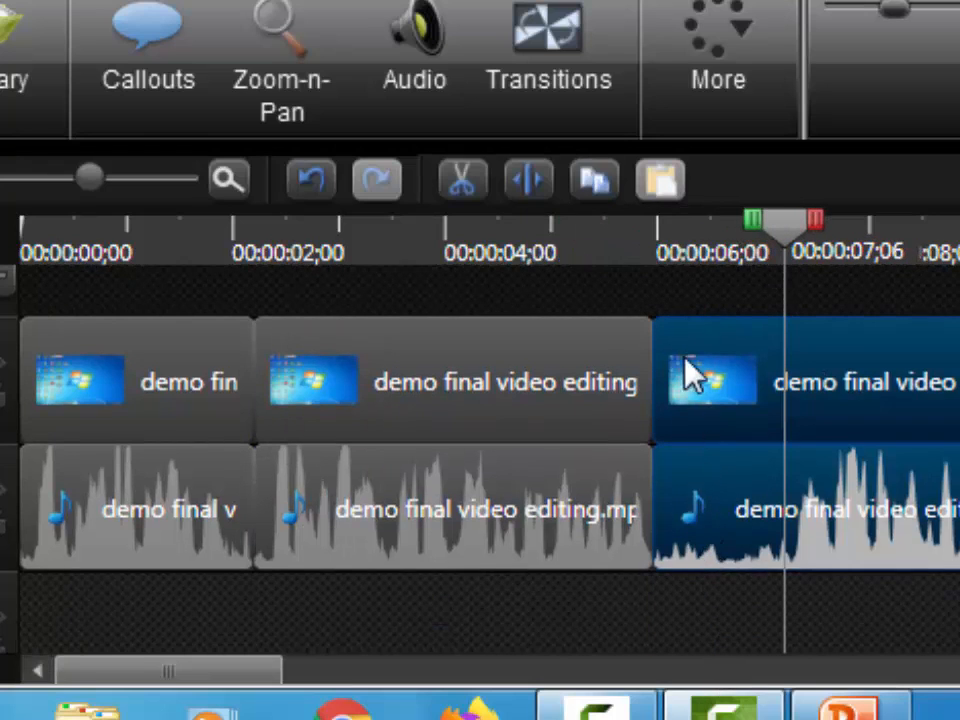
{"action": "left_click", "coordinate": [527, 187]}
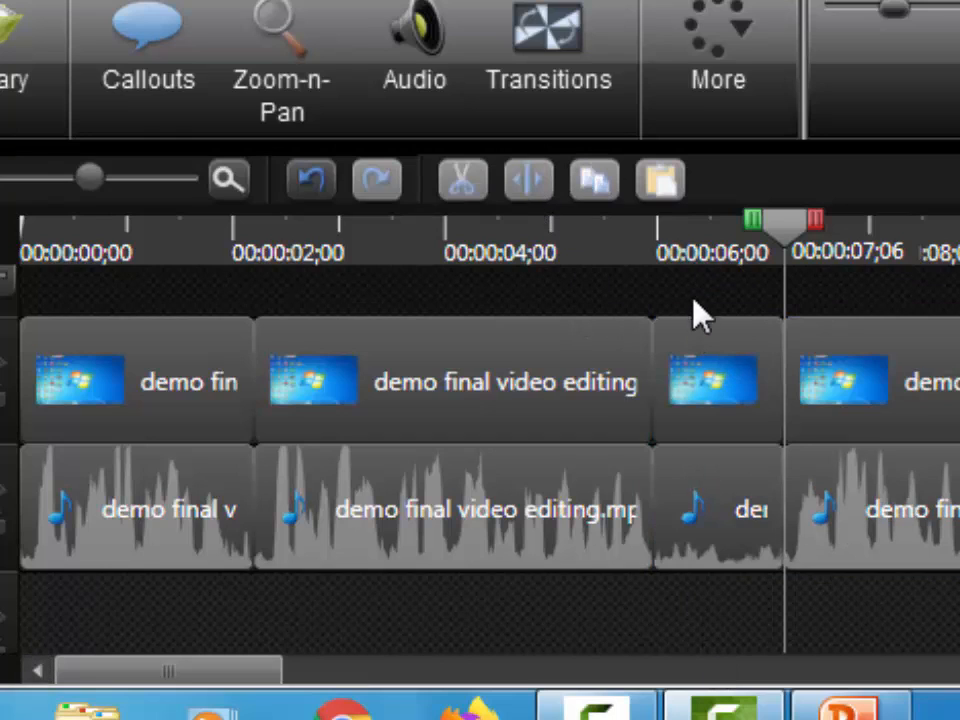
Delete the quiet video and audio pieces between 00:00:05;29 and 00:00:07;06, and close the gap with the remaining clips on both tracks.
{"action": "left_click_drag", "start_coordinate": [699, 296], "coordinate": [735, 610]}
{"action": "key", "text": "Delete"}
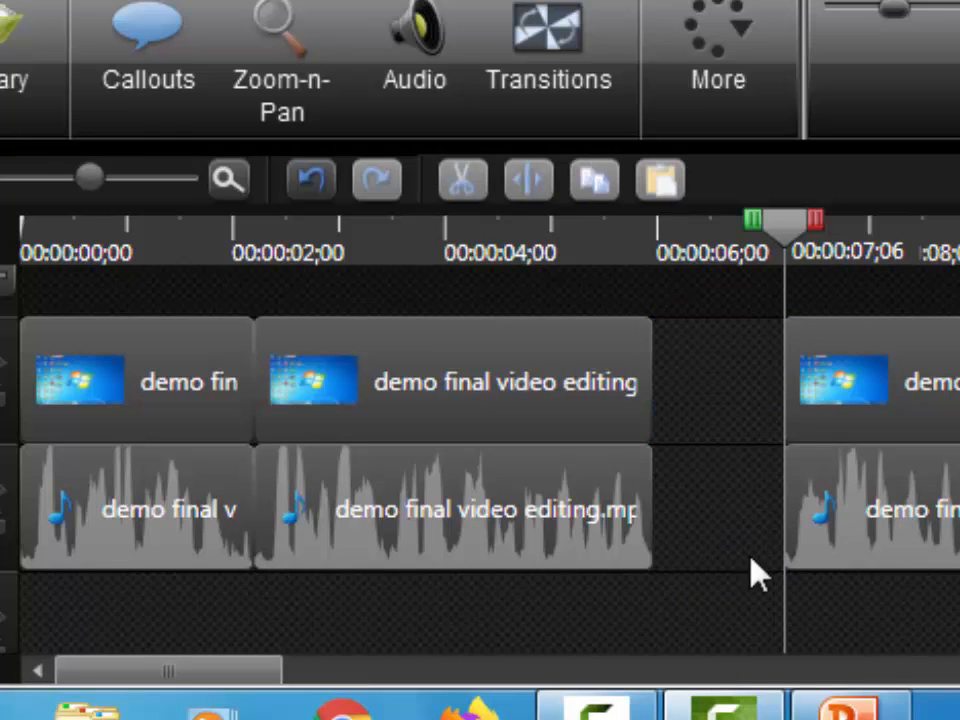
{"action": "left_click_drag", "start_coordinate": [735, 375], "coordinate": [926, 574]}
{"action": "left_click_drag", "start_coordinate": [843, 510], "coordinate": [711, 510]}
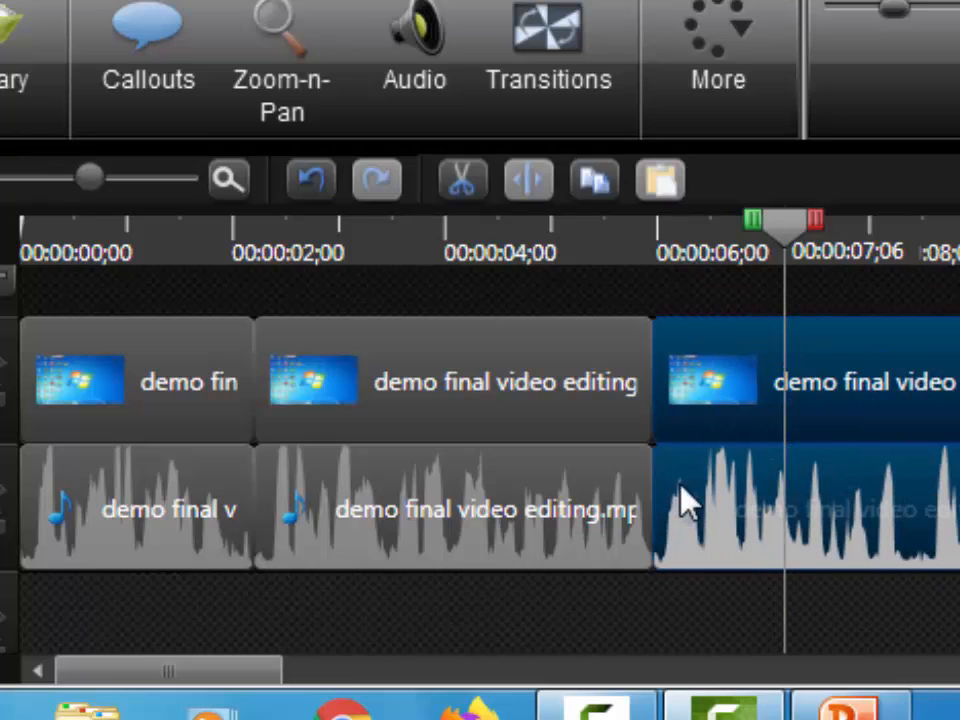
{"action": "left_click", "coordinate": [711, 612]}
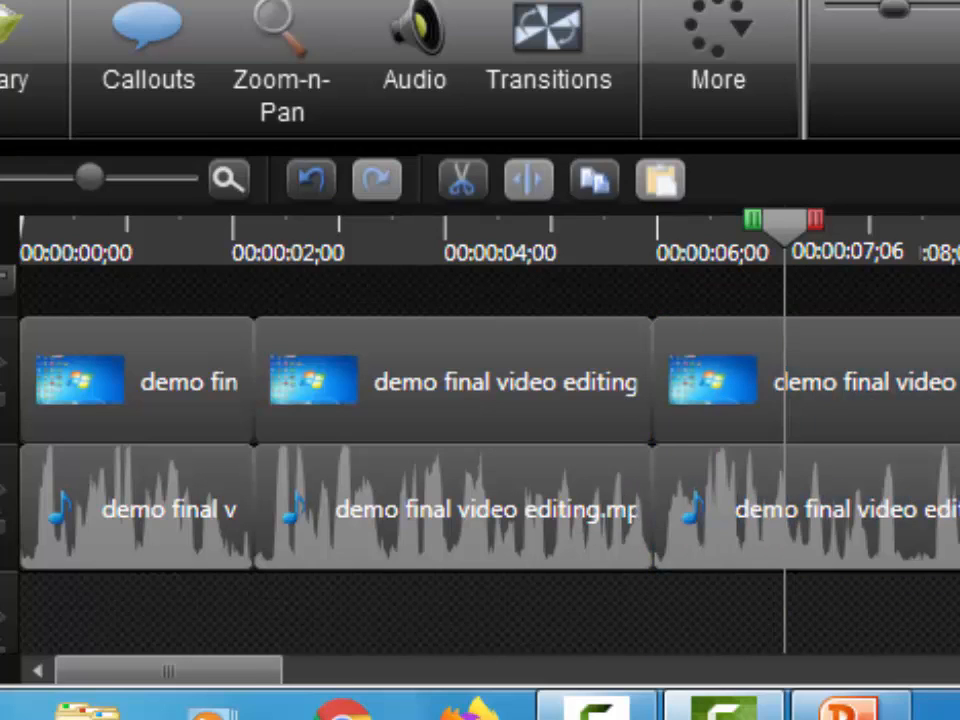
Play the edited timeline from the start and across the cut at 00:00:10;13 to check the joins.
{"action": "left_click_drag", "start_coordinate": [778, 236], "coordinate": [546, 360]}
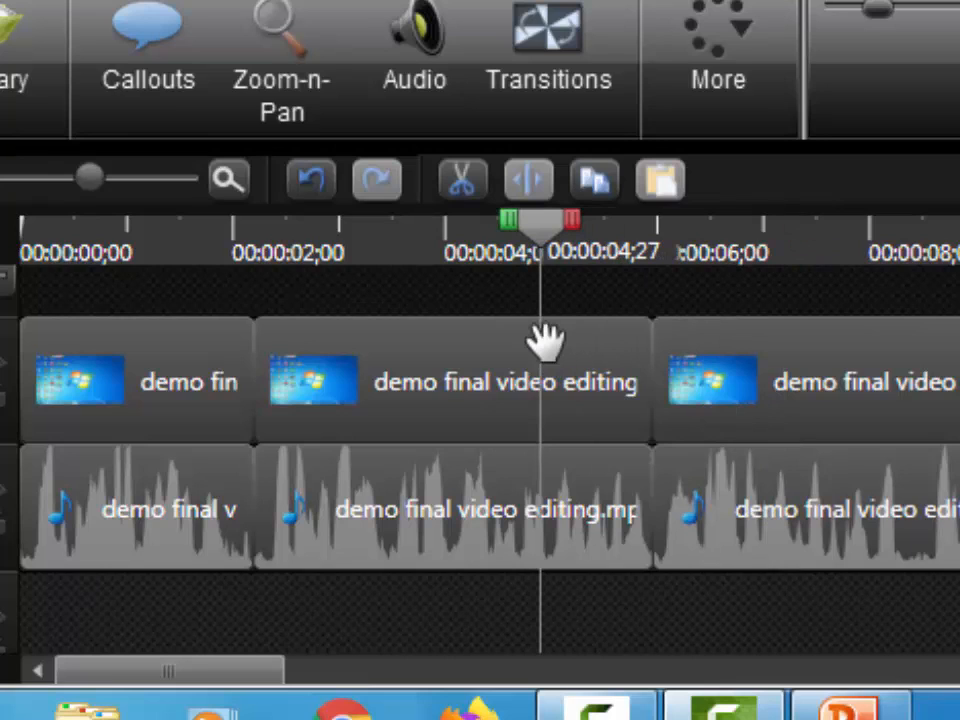
{"action": "key", "text": "space"}
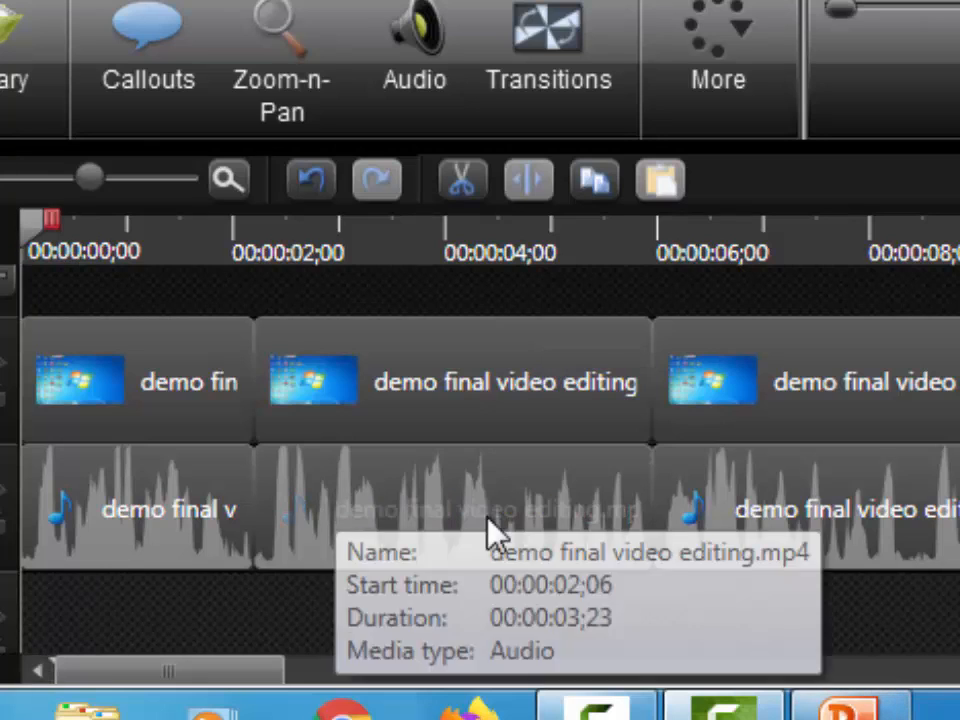
{"action": "left_click_drag", "start_coordinate": [196, 670], "coordinate": [291, 660]}
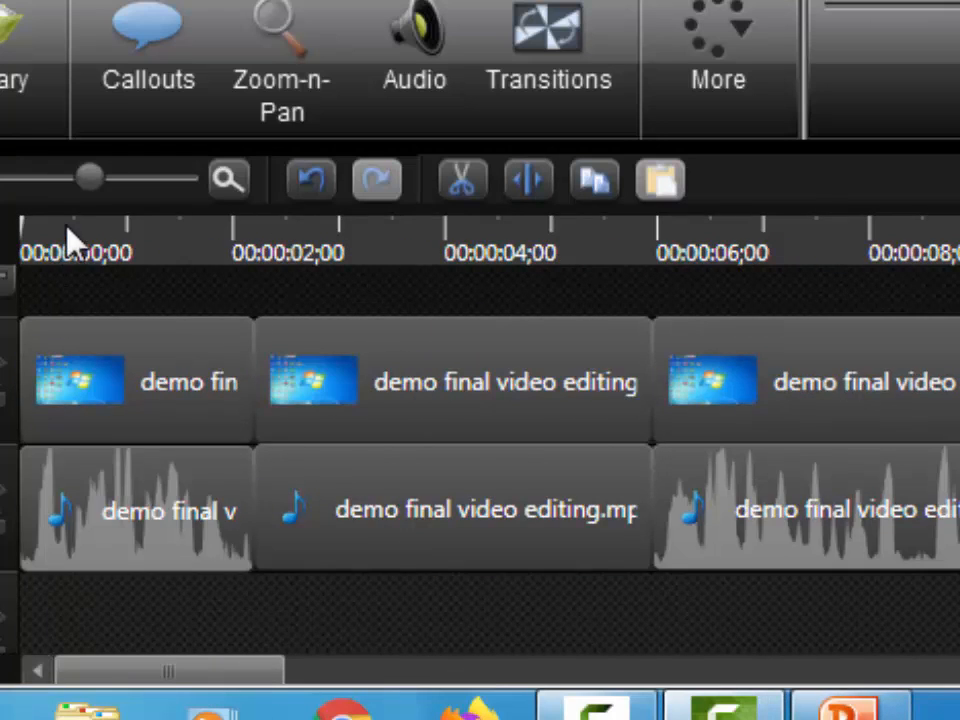
{"action": "left_click", "coordinate": [27, 248]}
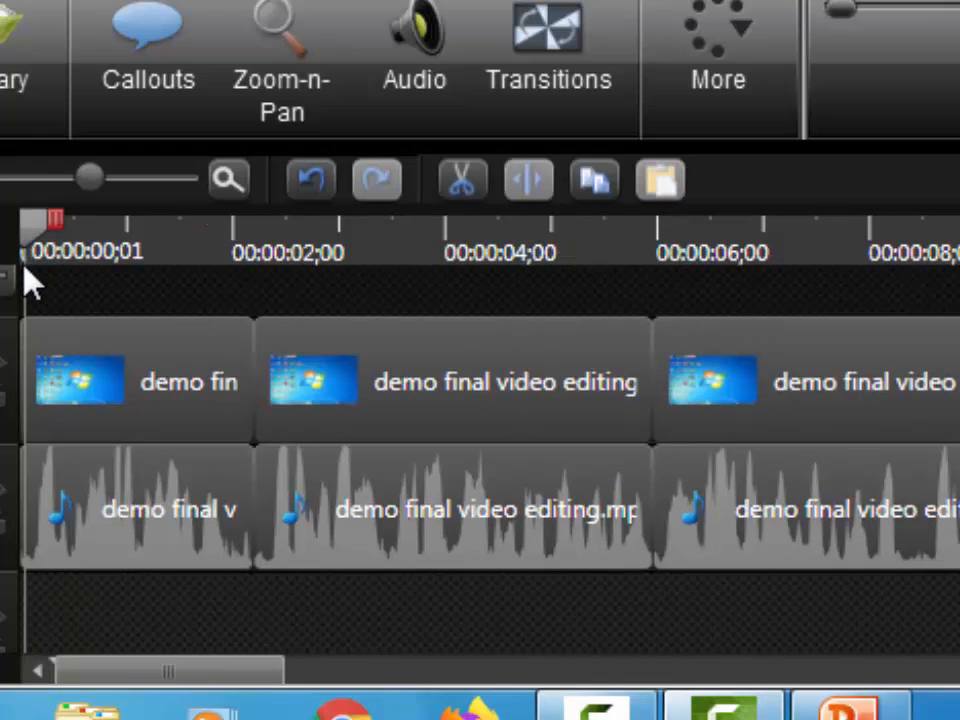
{"action": "key", "text": "space"}
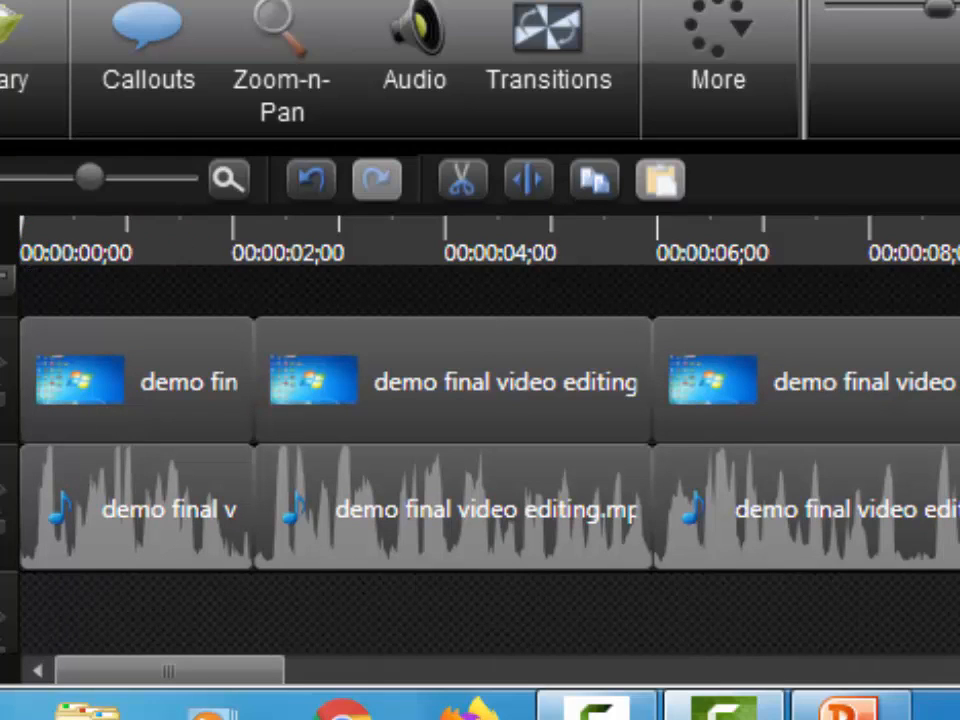
{"action": "left_click_drag", "start_coordinate": [168, 670], "coordinate": [218, 670]}
{"action": "left_click_drag", "start_coordinate": [959, 226], "coordinate": [720, 323]}
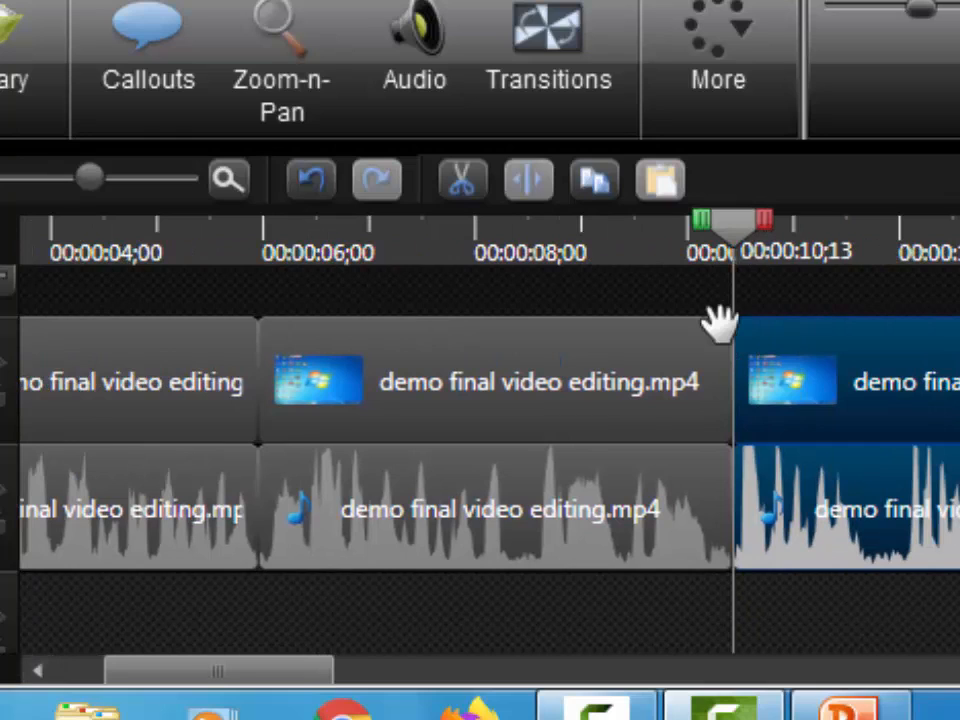
{"action": "key", "text": "space"}
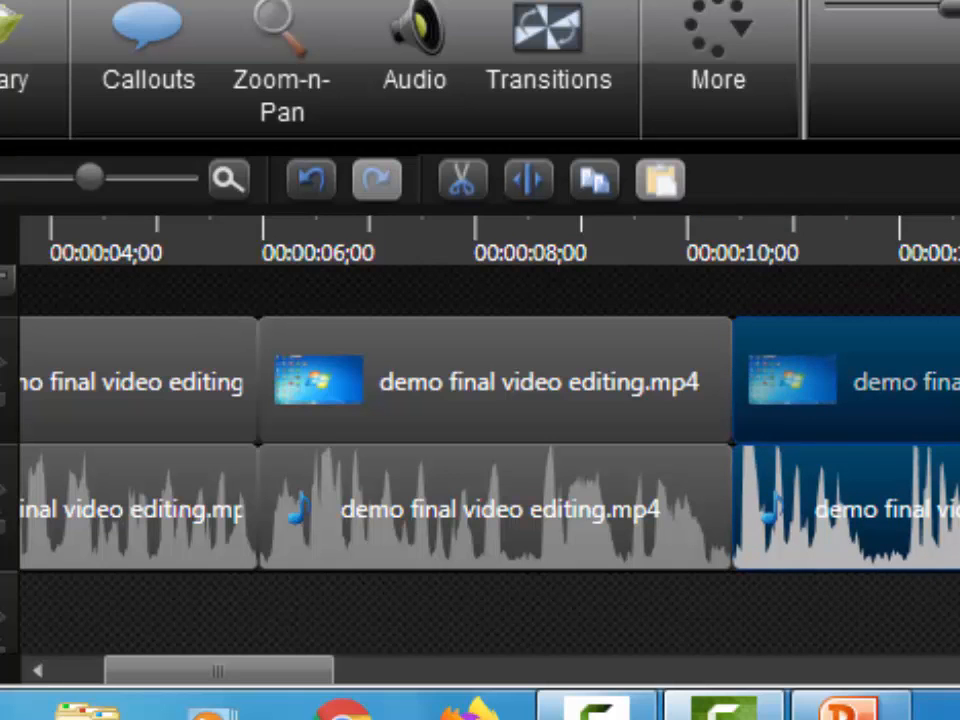
Show the audio editing tools for the fourth audio clip on Track 3 and add audio points at 00:00:12;03 and 00:00:12;05.
{"action": "left_click_drag", "start_coordinate": [958, 225], "coordinate": [897, 342]}
{"action": "left_click", "coordinate": [955, 475]}
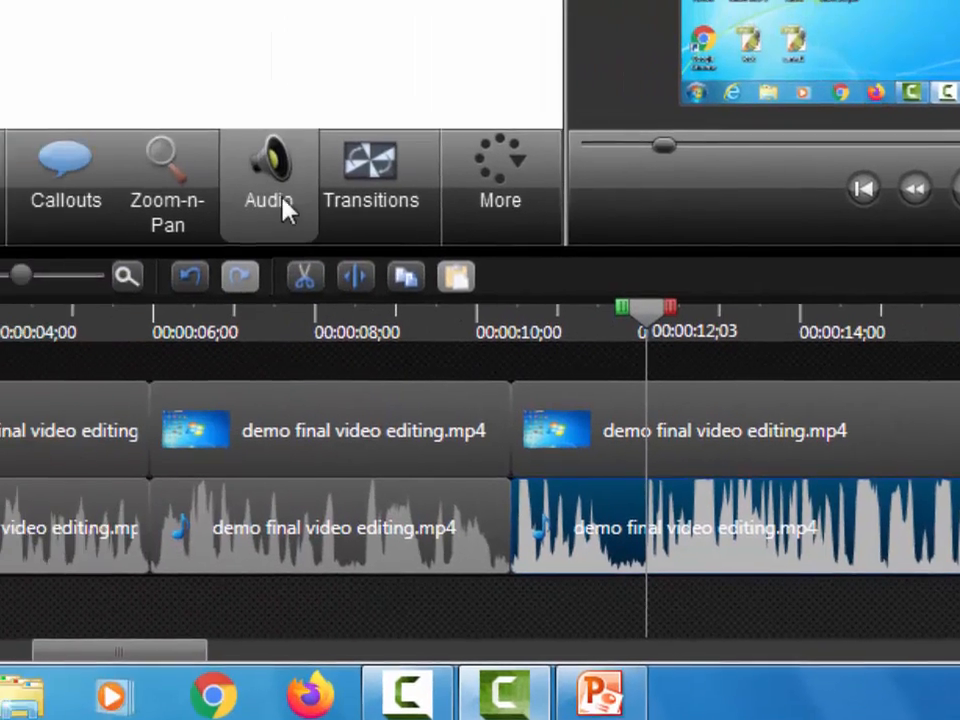
{"action": "left_click", "coordinate": [283, 204]}
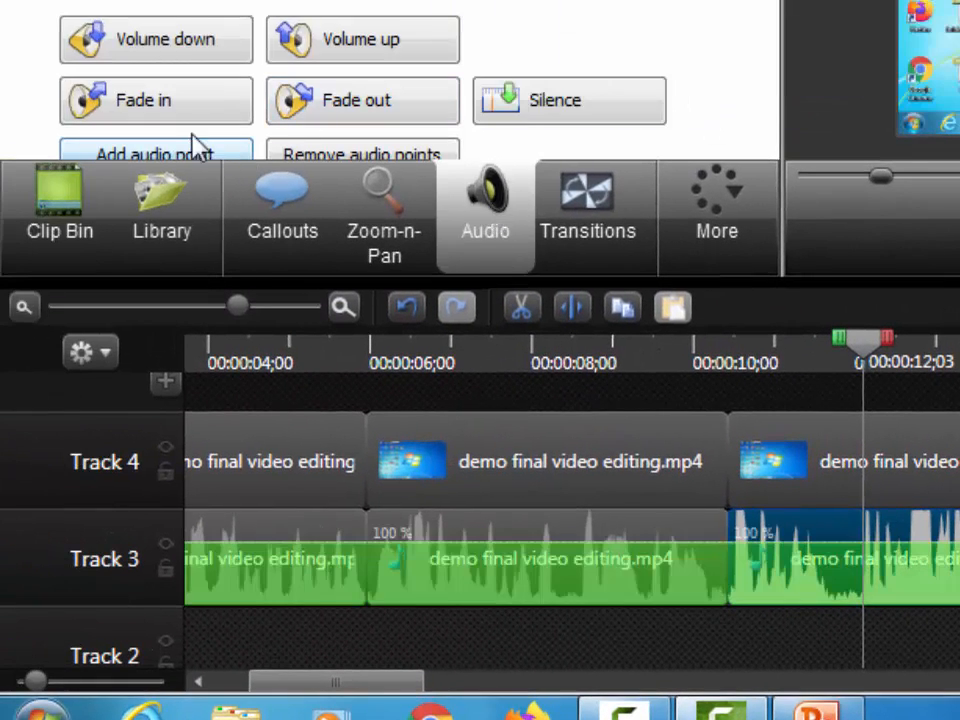
{"action": "scroll", "coordinate": [220, 107], "scroll_direction": "down", "scroll_amount": 1}
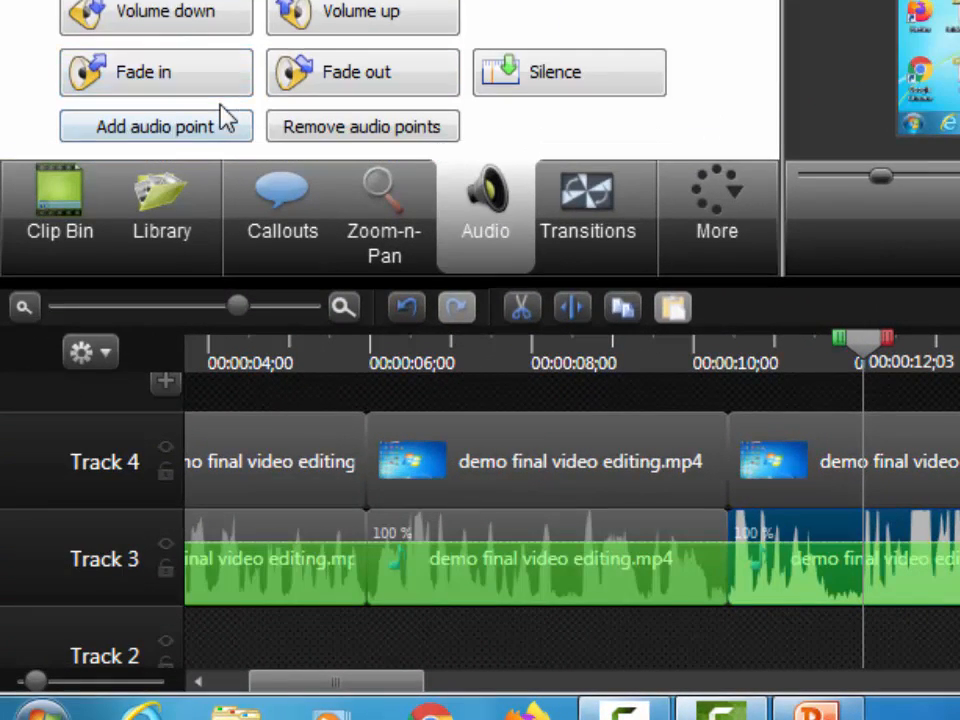
{"action": "left_click", "coordinate": [170, 135]}
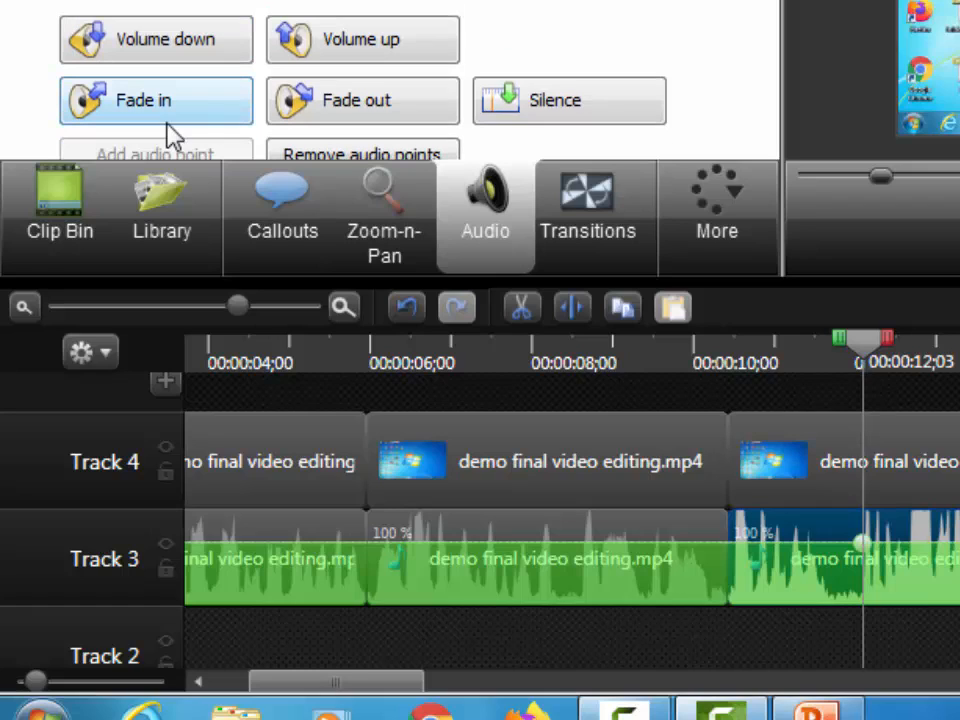
{"action": "left_click_drag", "start_coordinate": [863, 345], "coordinate": [868, 346]}
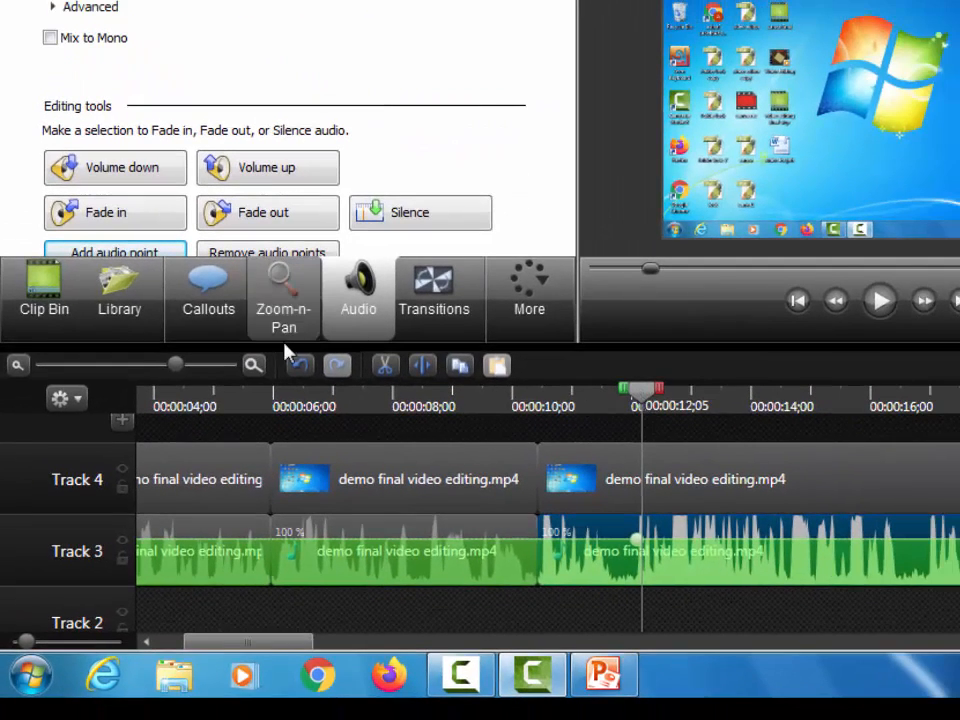
{"action": "left_click", "coordinate": [133, 255]}
Add two more audio points to the fourth audio clip on Track 3, at 00:00:14;29 and 00:00:15;04.
{"action": "left_click_drag", "start_coordinate": [640, 396], "coordinate": [807, 438]}
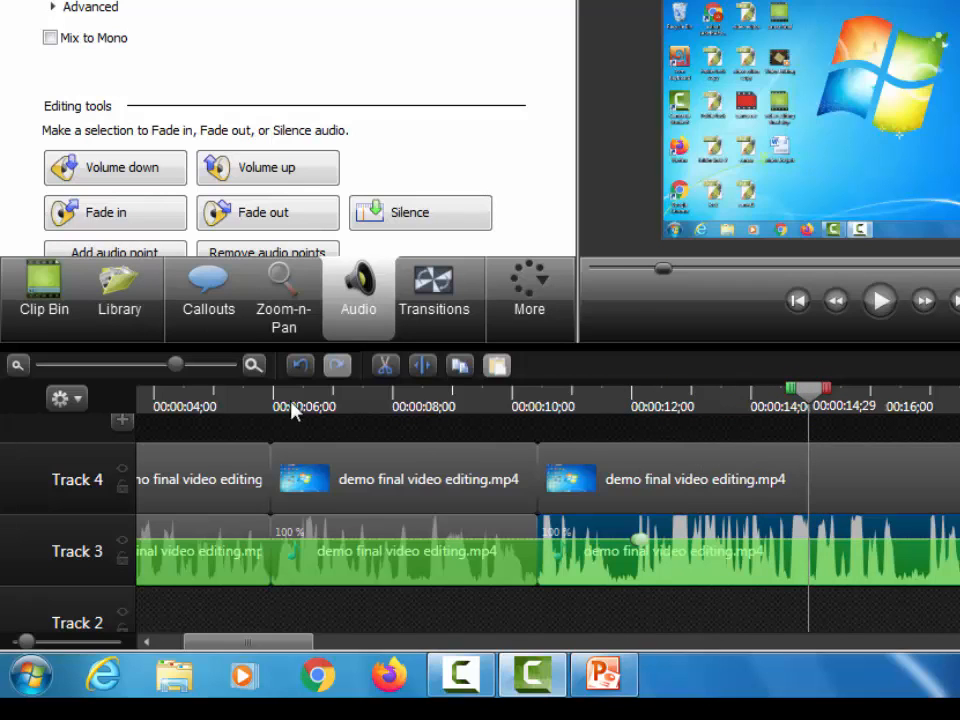
{"action": "left_click", "coordinate": [154, 254]}
{"action": "left_click_drag", "start_coordinate": [805, 397], "coordinate": [811, 392]}
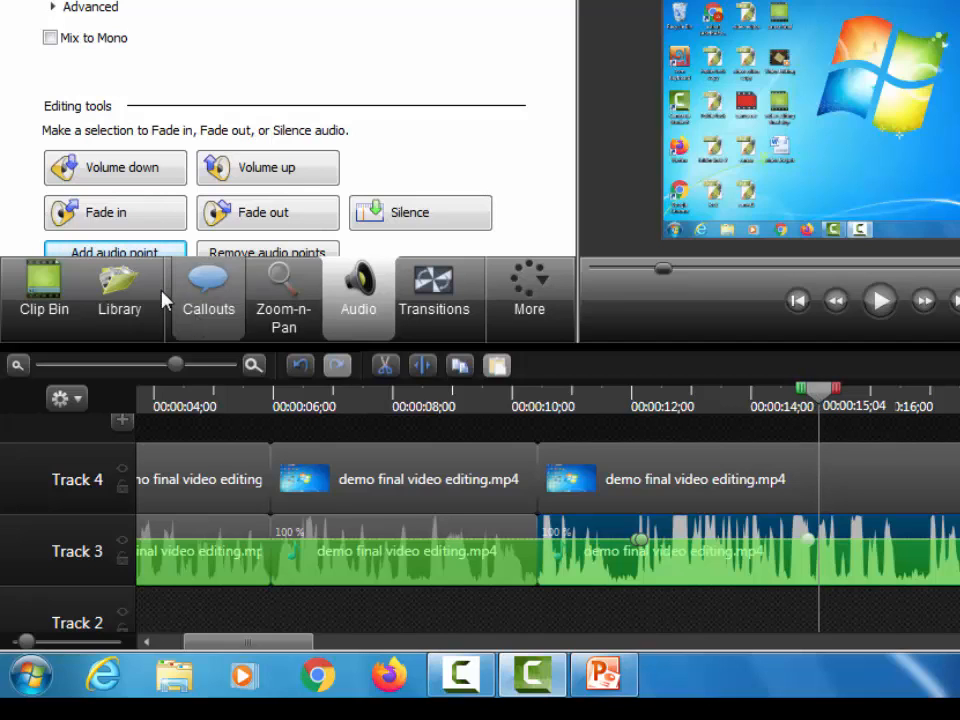
{"action": "left_click", "coordinate": [143, 256]}
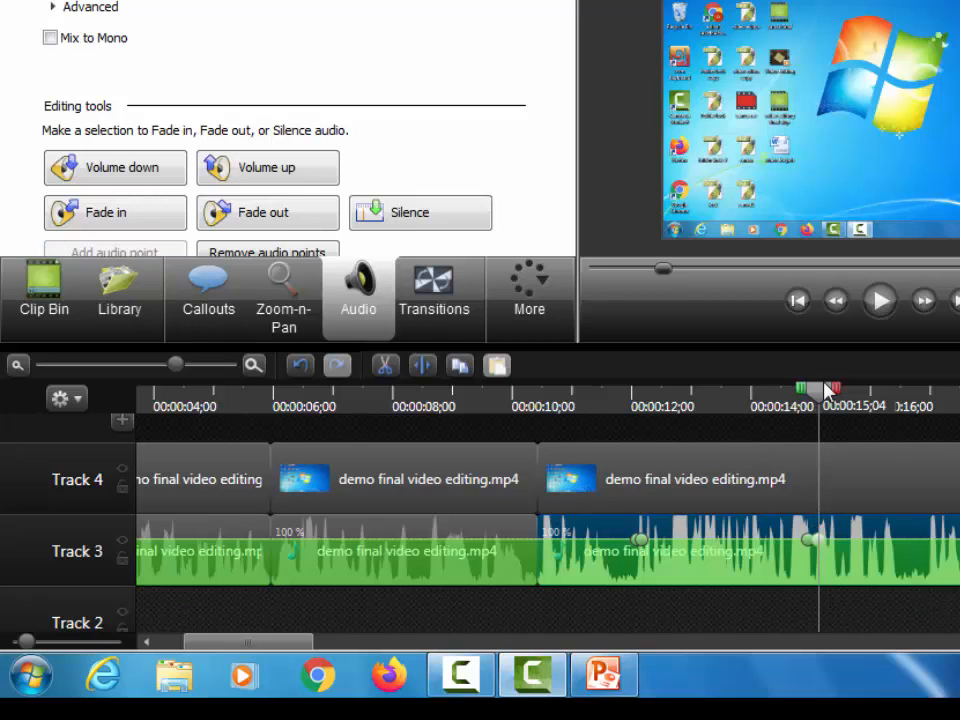
Lower the two inner audio points of the fourth audio clip on Track 3 and play the section to hear the softer volume.
{"action": "left_click", "coordinate": [694, 457]}
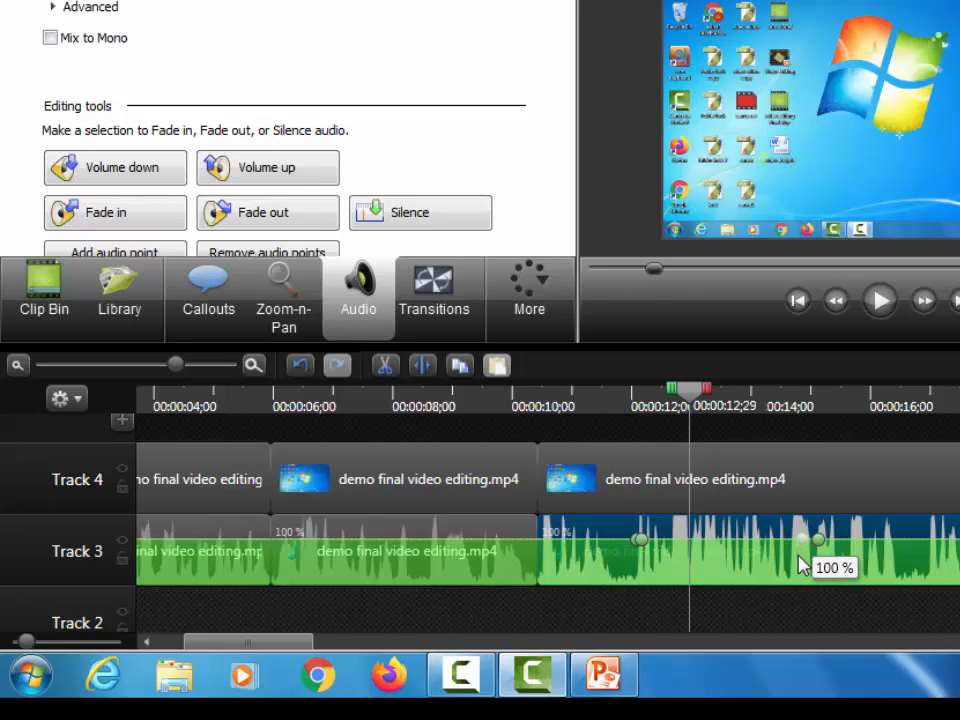
{"action": "mouse_move", "coordinate": [800, 557]}
{"action": "left_mouse_down"}
{"action": "mouse_move", "coordinate": [800, 582]}
{"action": "mouse_move", "coordinate": [801, 555]}
{"action": "left_mouse_up"}
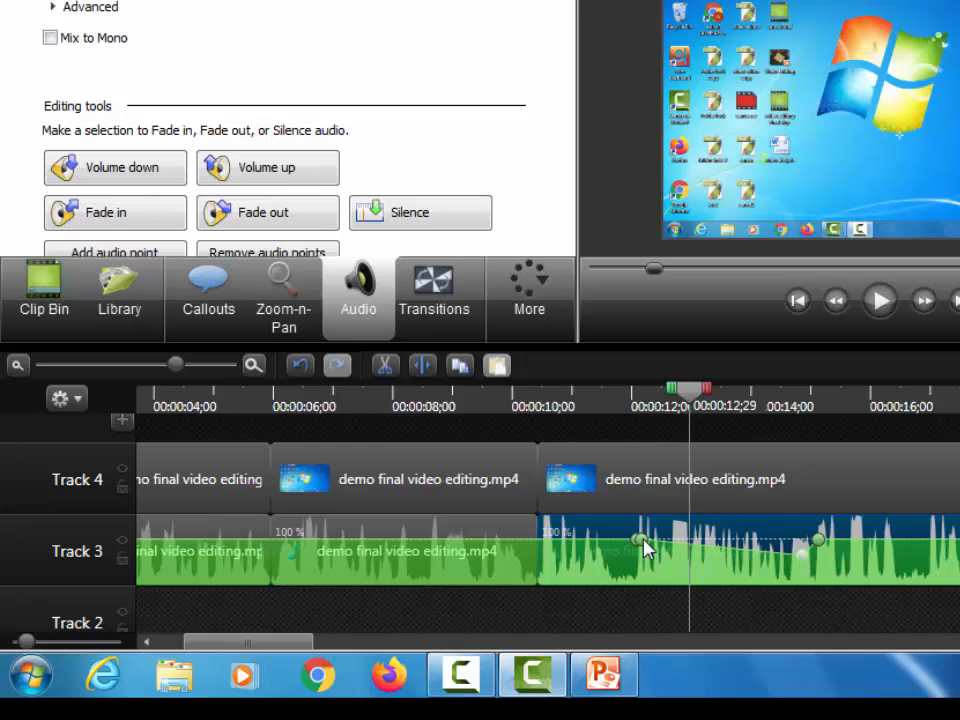
{"action": "left_click_drag", "start_coordinate": [642, 541], "coordinate": [647, 561]}
{"action": "left_click", "coordinate": [682, 401]}
{"action": "left_click_drag", "start_coordinate": [608, 437], "coordinate": [538, 463]}
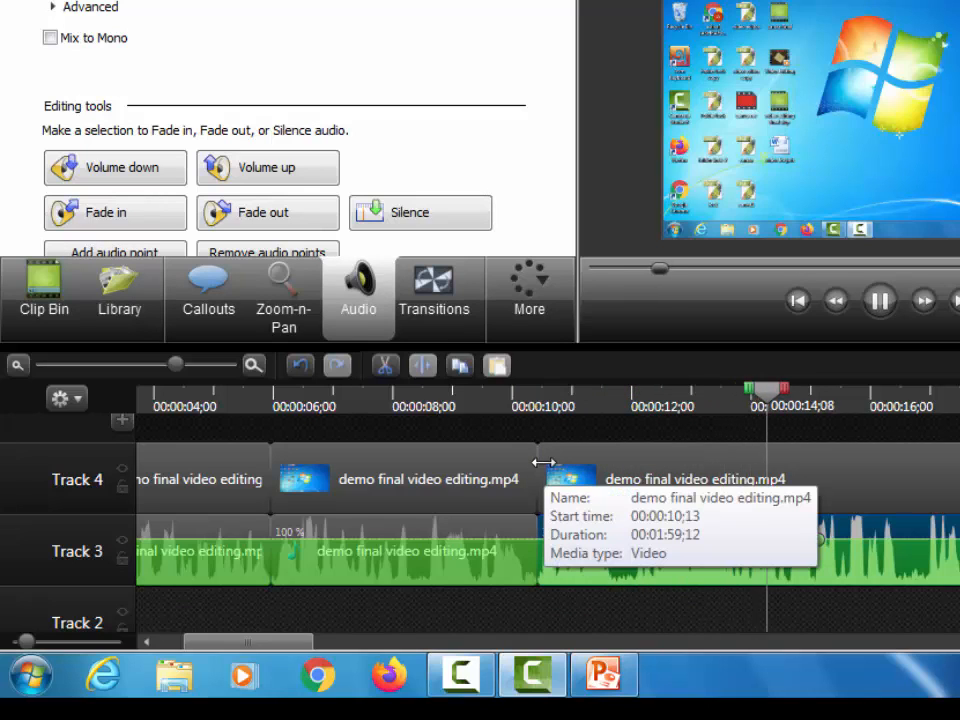
{"action": "key", "text": "space"}
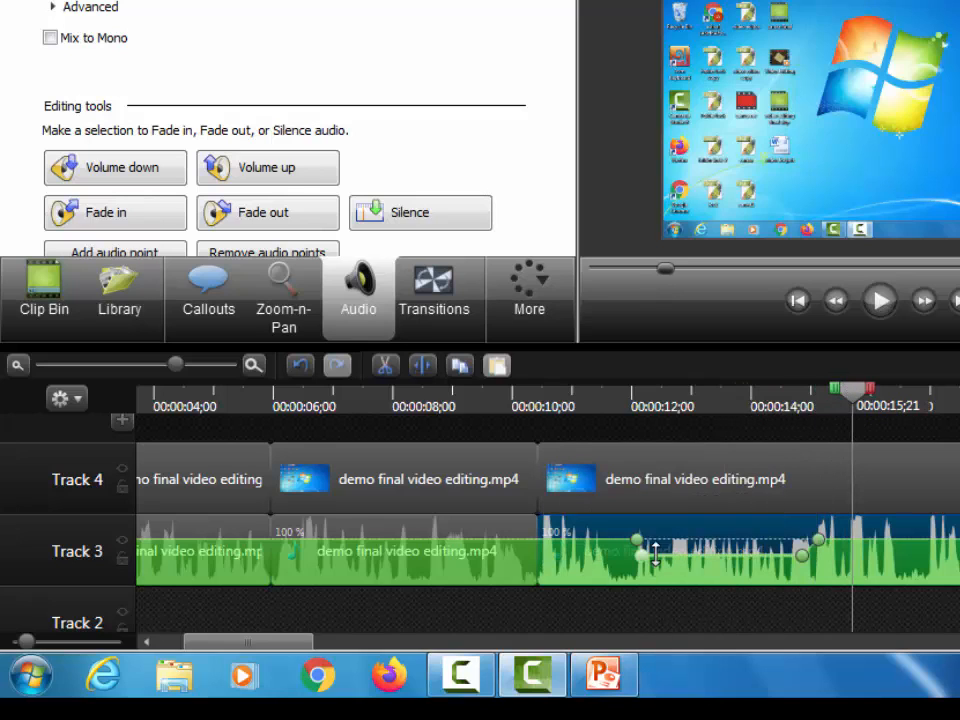
Raise the two inner audio points of the fourth audio clip to the clip's upper edge and play the section from 00:00:10;29.
{"action": "left_click_drag", "start_coordinate": [645, 563], "coordinate": [649, 517]}
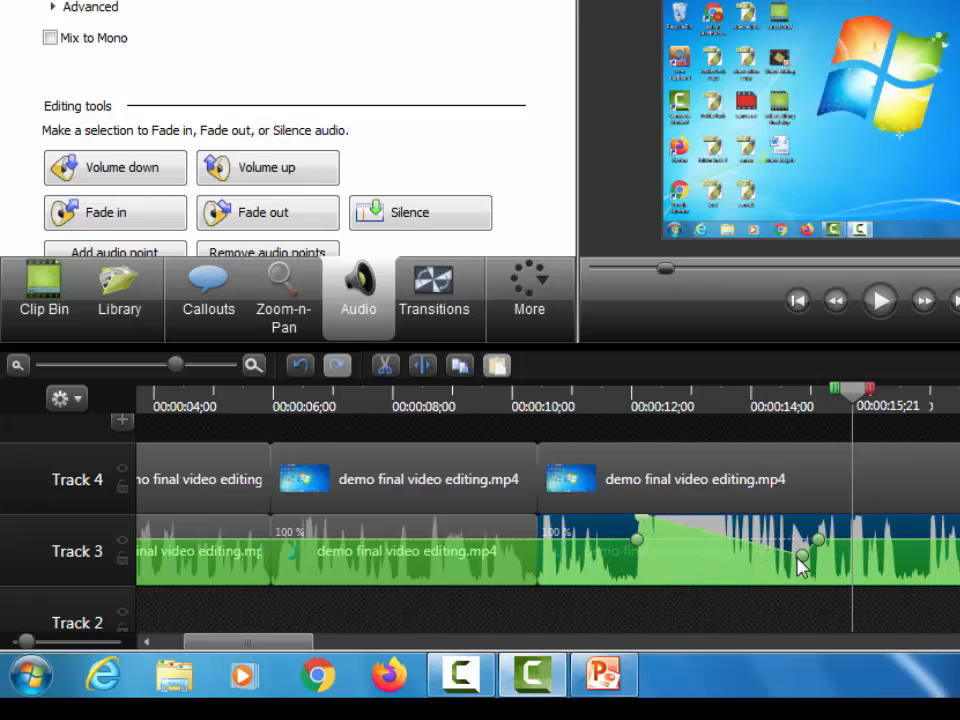
{"action": "left_click_drag", "start_coordinate": [804, 558], "coordinate": [806, 518]}
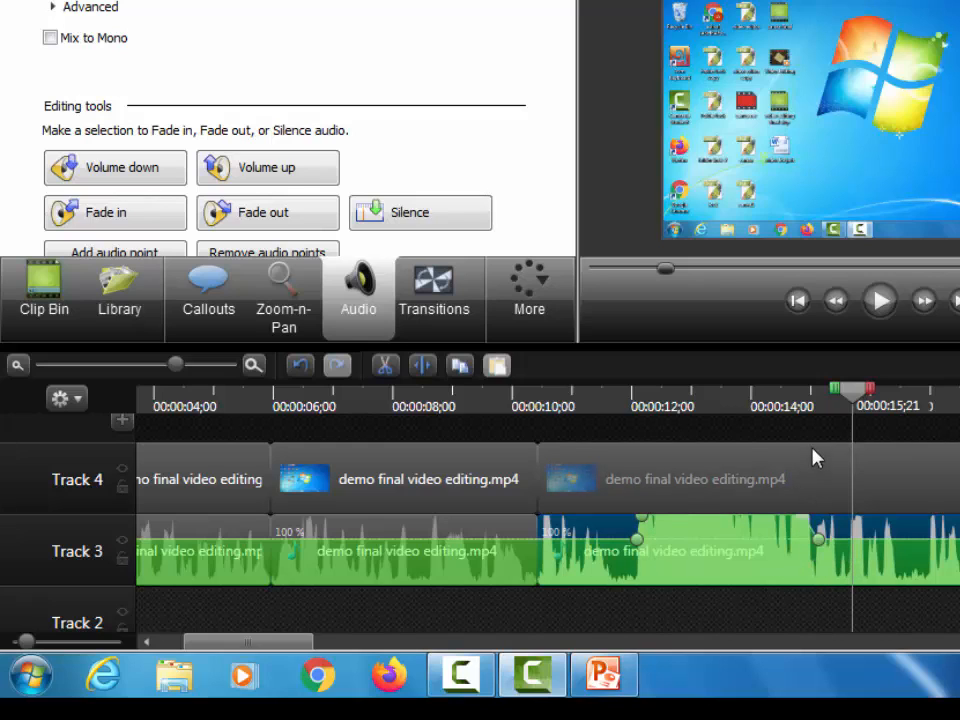
{"action": "left_click", "coordinate": [566, 537]}
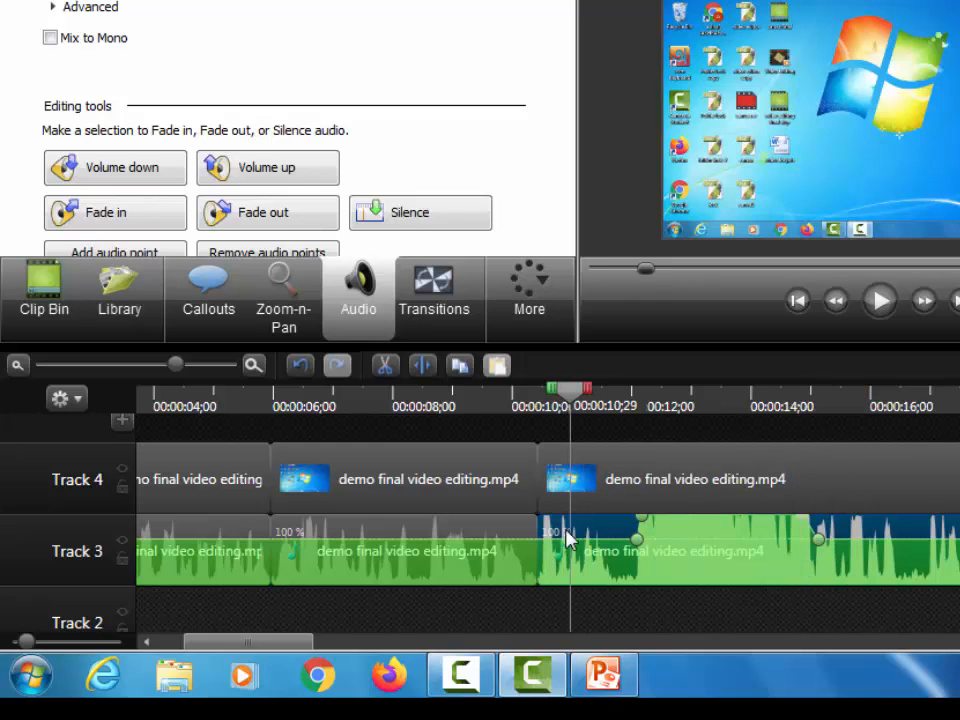
{"action": "key", "text": "space"}
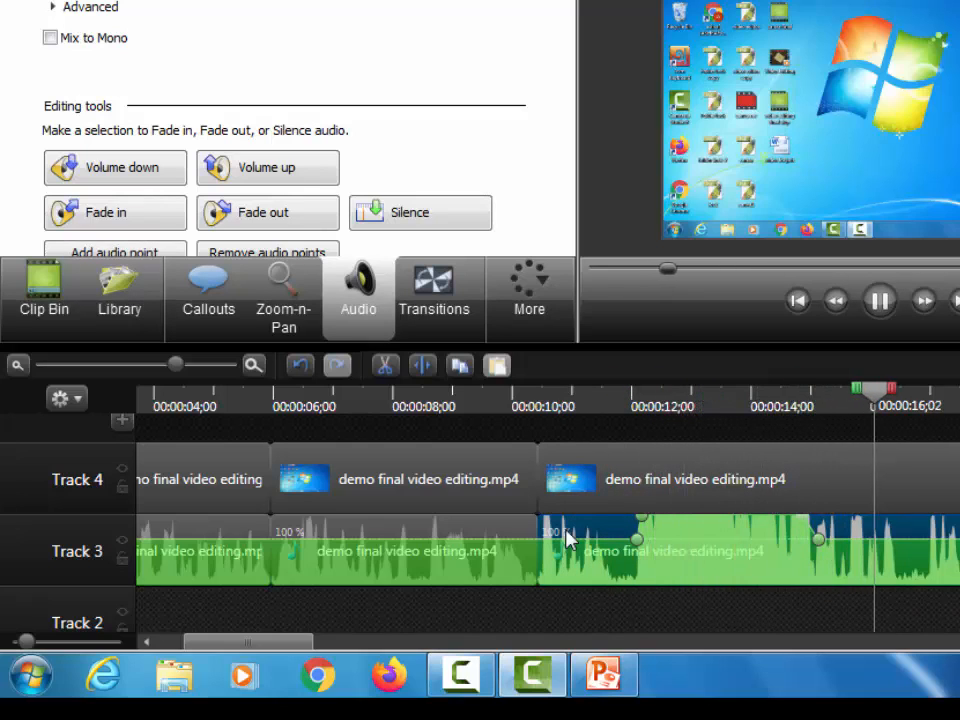
{"action": "key", "text": "space"}
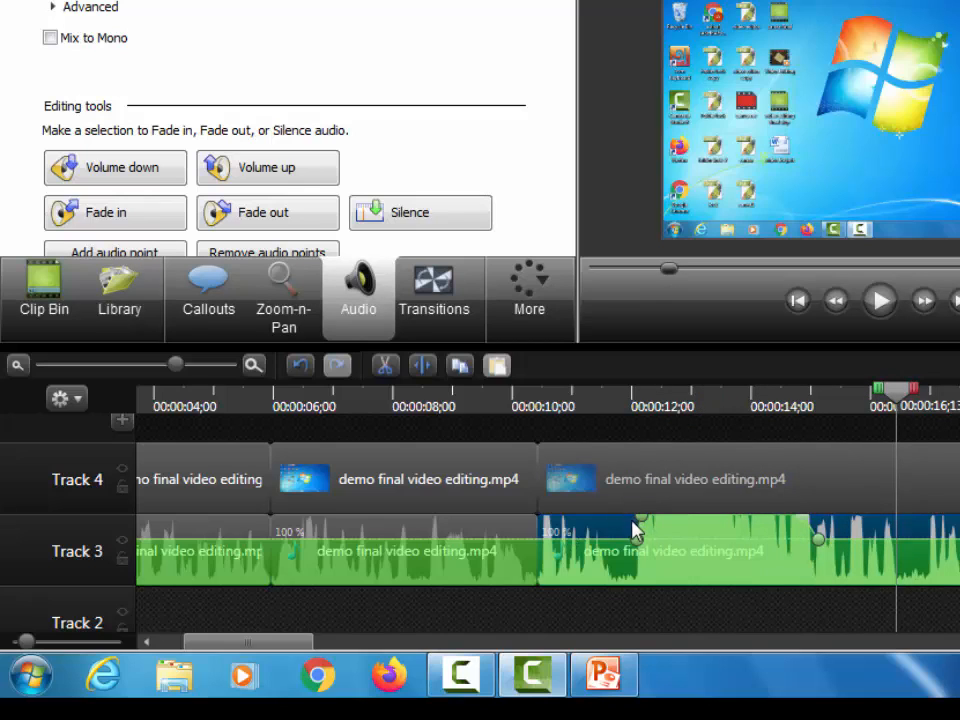
Lower the two inner audio points of the fourth audio clip to about 50 % and play the section to check it.
{"action": "left_click_drag", "start_coordinate": [643, 521], "coordinate": [655, 566]}
{"action": "left_click_drag", "start_coordinate": [803, 519], "coordinate": [796, 565]}
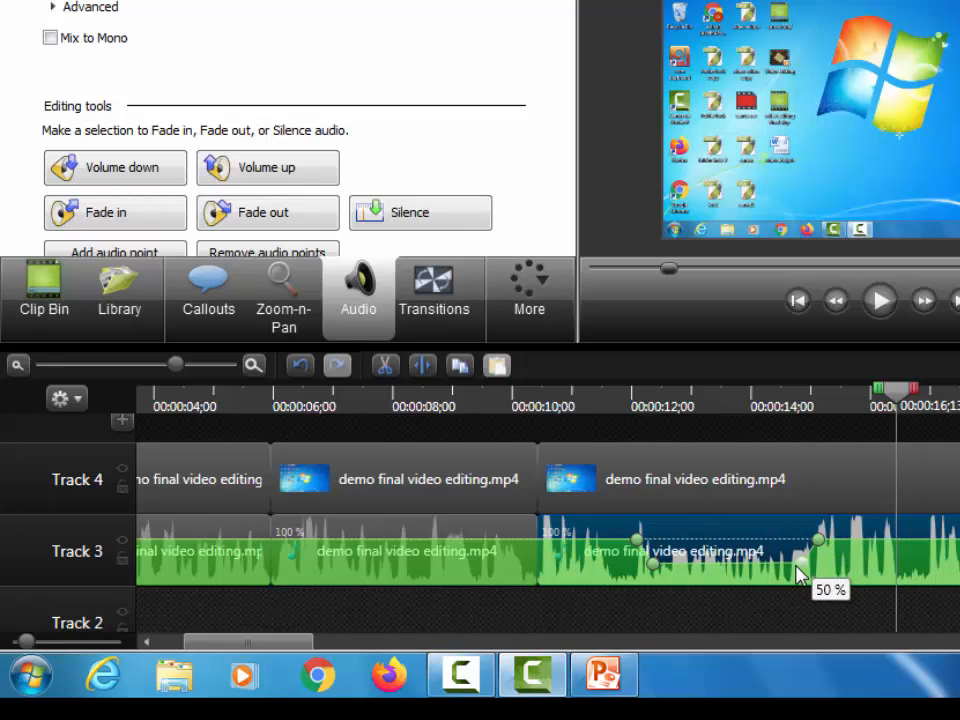
{"action": "left_click_drag", "start_coordinate": [893, 390], "coordinate": [485, 528]}
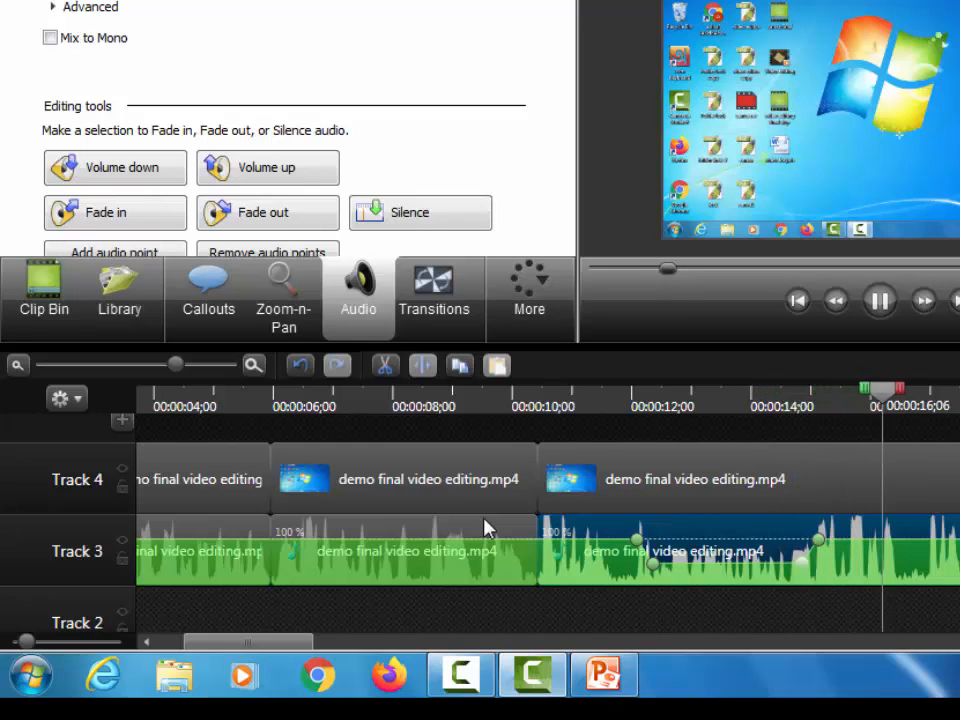
{"action": "key", "text": "space"}
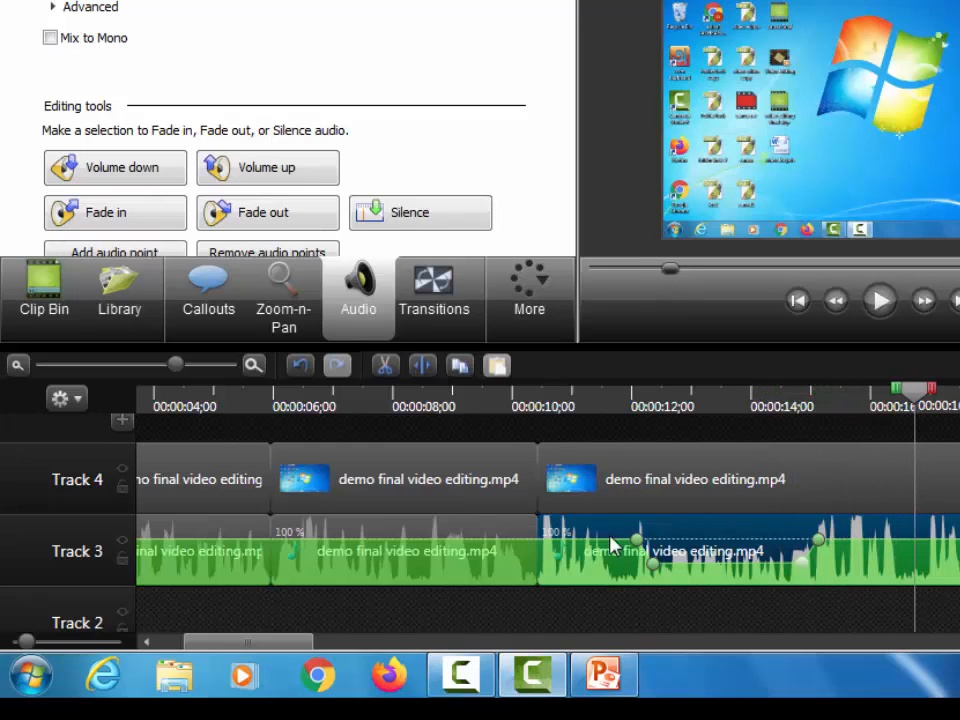
{"action": "left_click", "coordinate": [651, 561]}
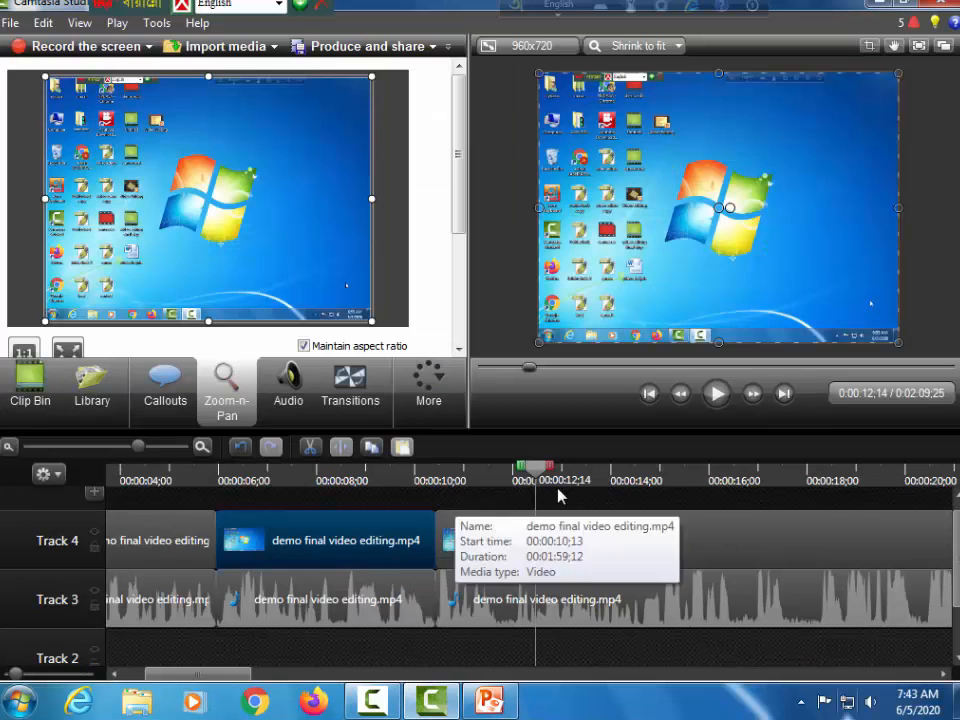
Add a Zoom-n-Pan at 00:00:10;29 on the Track 4 clip starting at 00:00:10;13, framing the upper-left quarter of the desktop.
{"action": "left_click_drag", "start_coordinate": [537, 474], "coordinate": [464, 512]}
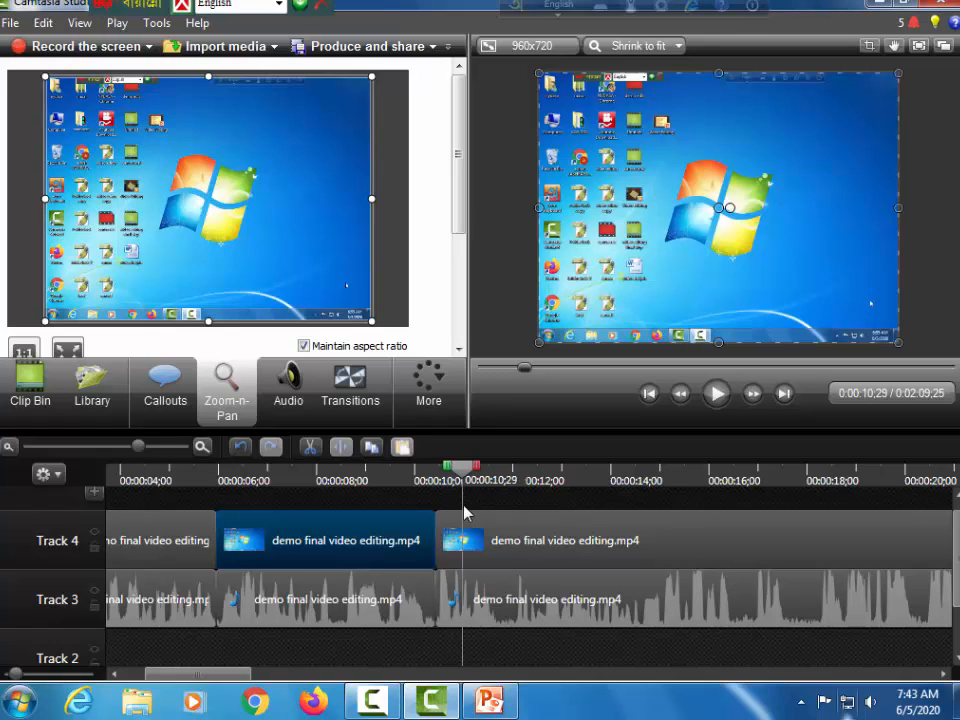
{"action": "left_click", "coordinate": [460, 540]}
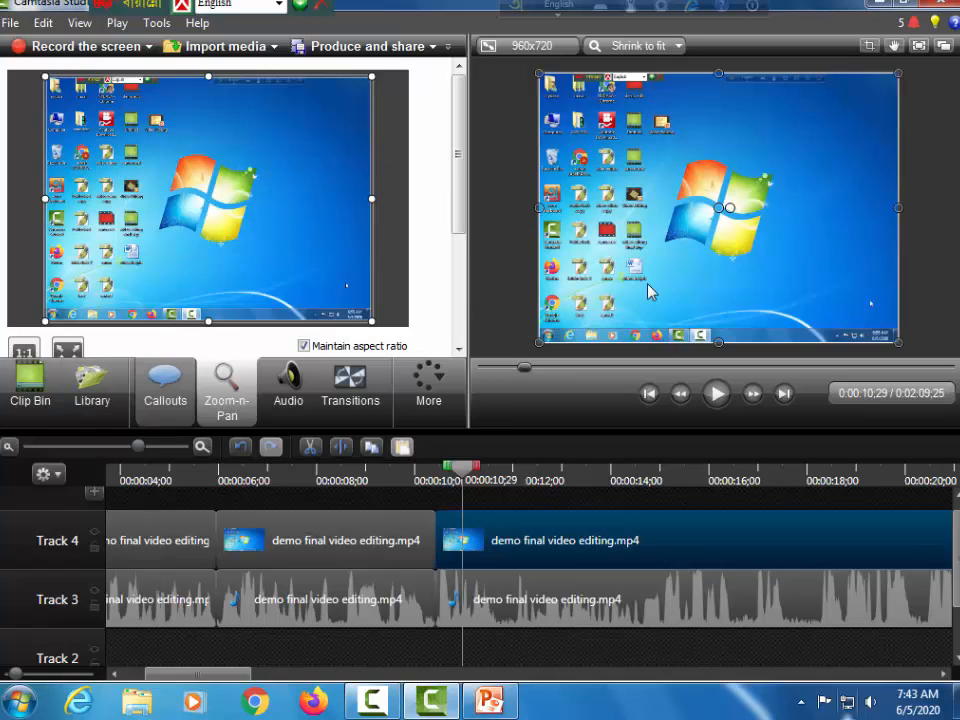
{"action": "left_click", "coordinate": [27, 387]}
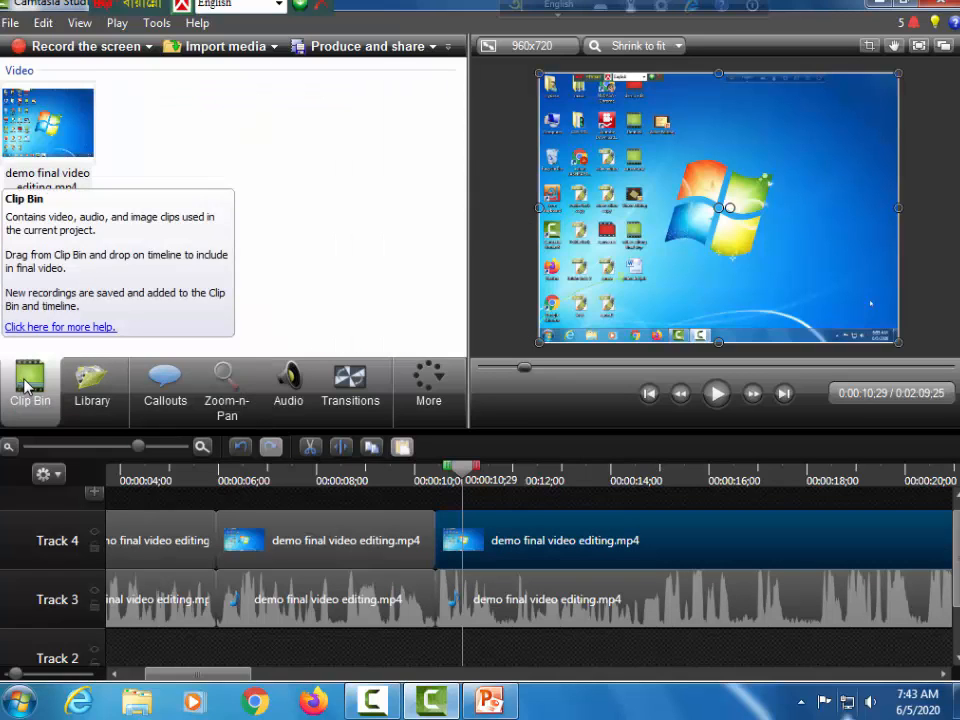
{"action": "left_click", "coordinate": [224, 390]}
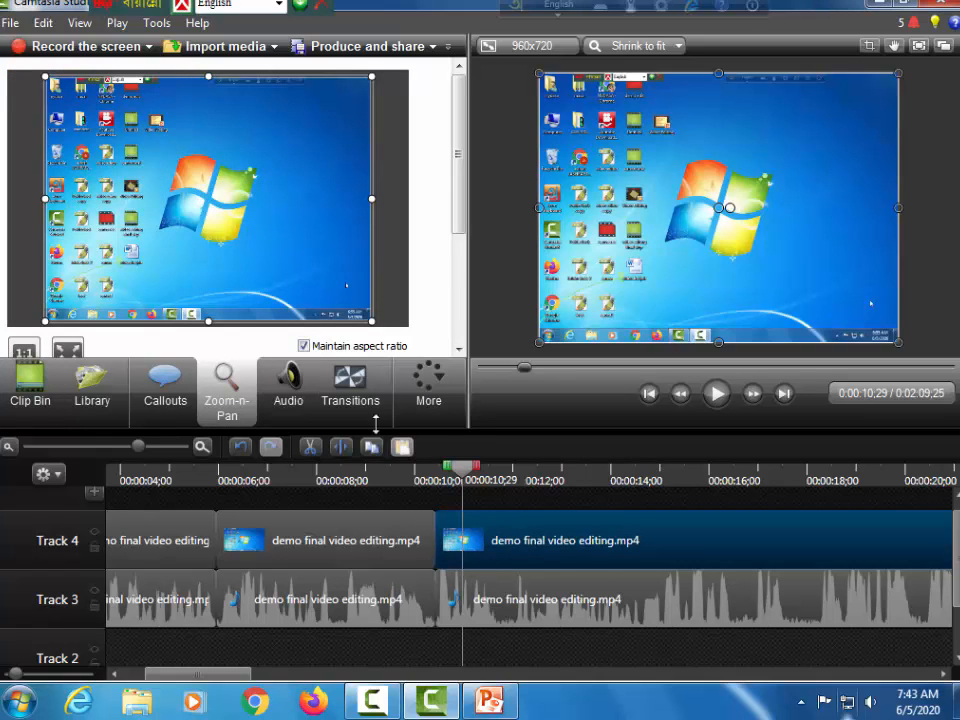
{"action": "left_click_drag", "start_coordinate": [371, 320], "coordinate": [172, 198]}
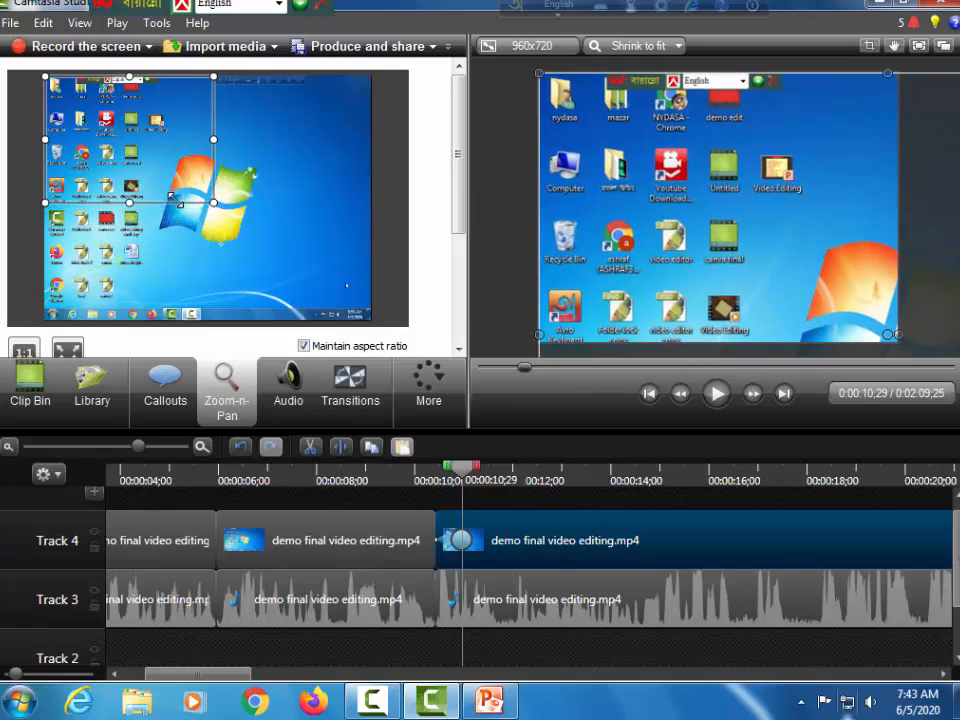
{"action": "mouse_move", "coordinate": [150, 155]}
{"action": "left_mouse_down"}
{"action": "mouse_move", "coordinate": [257, 204]}
{"action": "mouse_move", "coordinate": [133, 279]}
{"action": "mouse_move", "coordinate": [186, 236]}
{"action": "mouse_move", "coordinate": [139, 281]}
{"action": "mouse_move", "coordinate": [132, 166]}
{"action": "mouse_move", "coordinate": [151, 160]}
{"action": "left_mouse_up"}
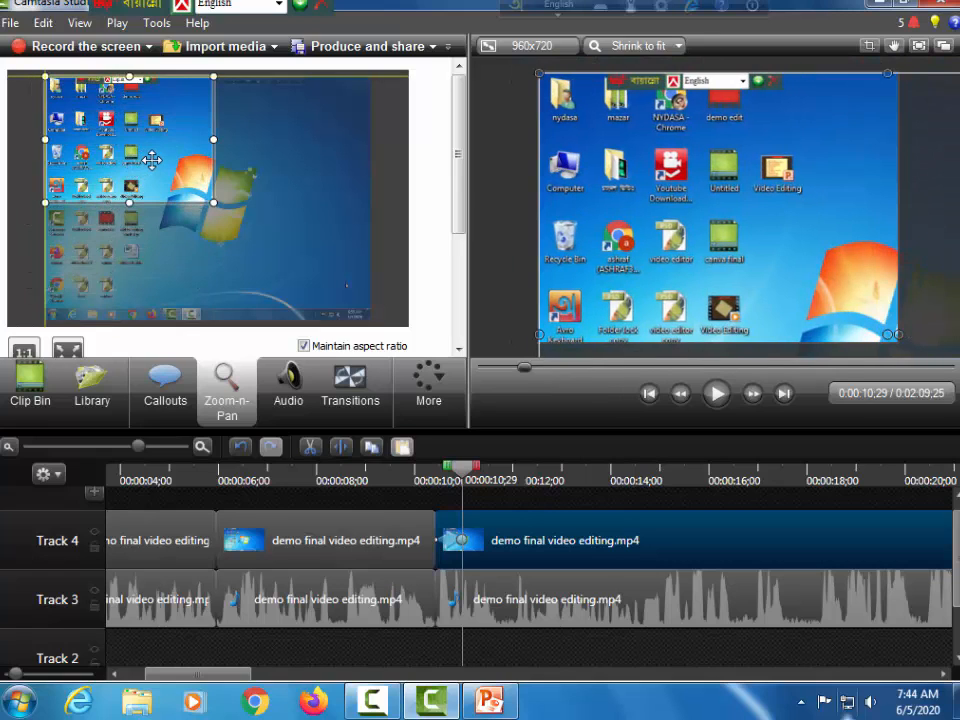
Lengthen the zoom-in animation on the Track 4 clip by moving its end later, and play from the clip's start to check it.
{"action": "left_click_drag", "start_coordinate": [463, 540], "coordinate": [492, 540]}
{"action": "left_click", "coordinate": [436, 484]}
{"action": "key", "text": "space"}
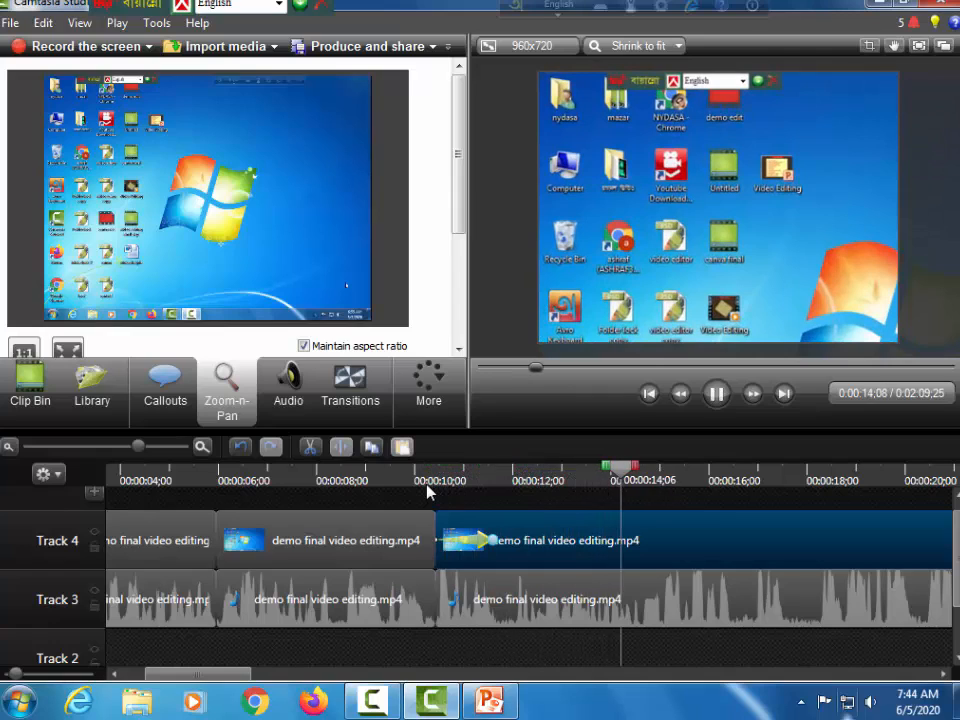
{"action": "key", "text": "space"}
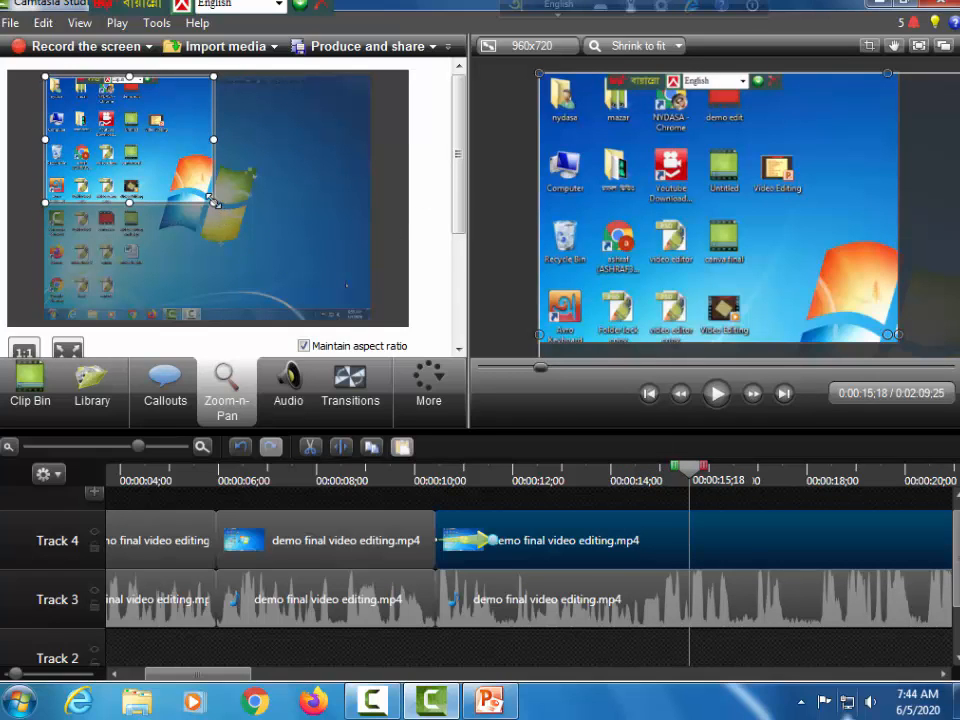
Zoom the Track 4 clip back out to the full frame at 00:00:15;18 and play across both zoom animations.
{"action": "left_click_drag", "start_coordinate": [222, 210], "coordinate": [371, 321]}
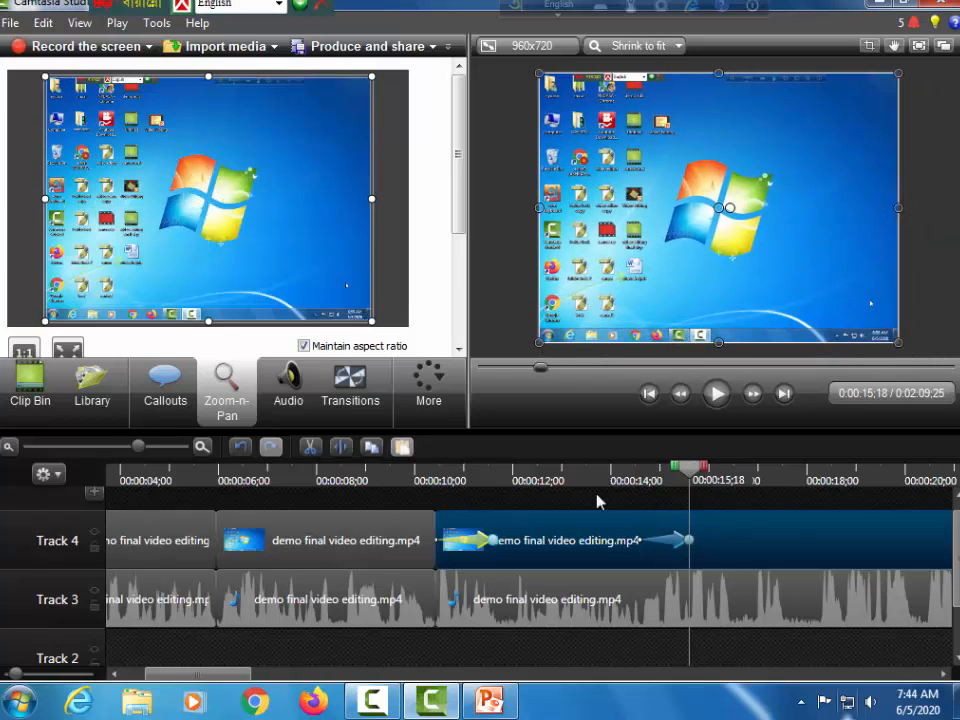
{"action": "left_click_drag", "start_coordinate": [690, 469], "coordinate": [409, 535]}
{"action": "key", "text": "space"}
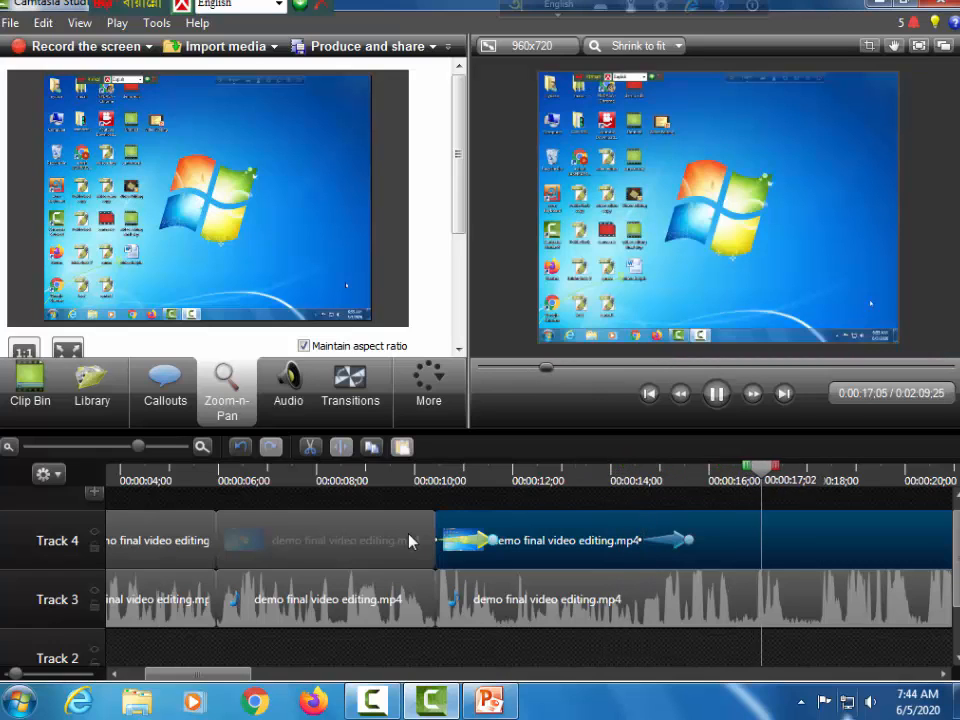
{"action": "key", "text": "space"}
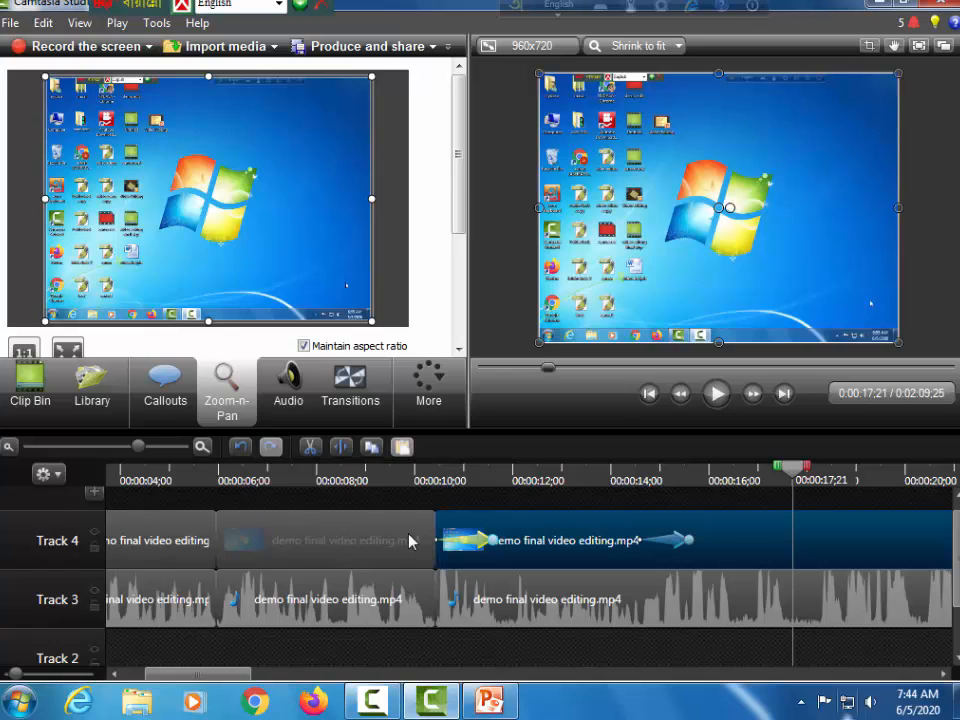
Replay the timeline from 00:00:10;05 across the cut to review the zoom-in animation.
{"action": "left_click_drag", "start_coordinate": [800, 472], "coordinate": [313, 475]}
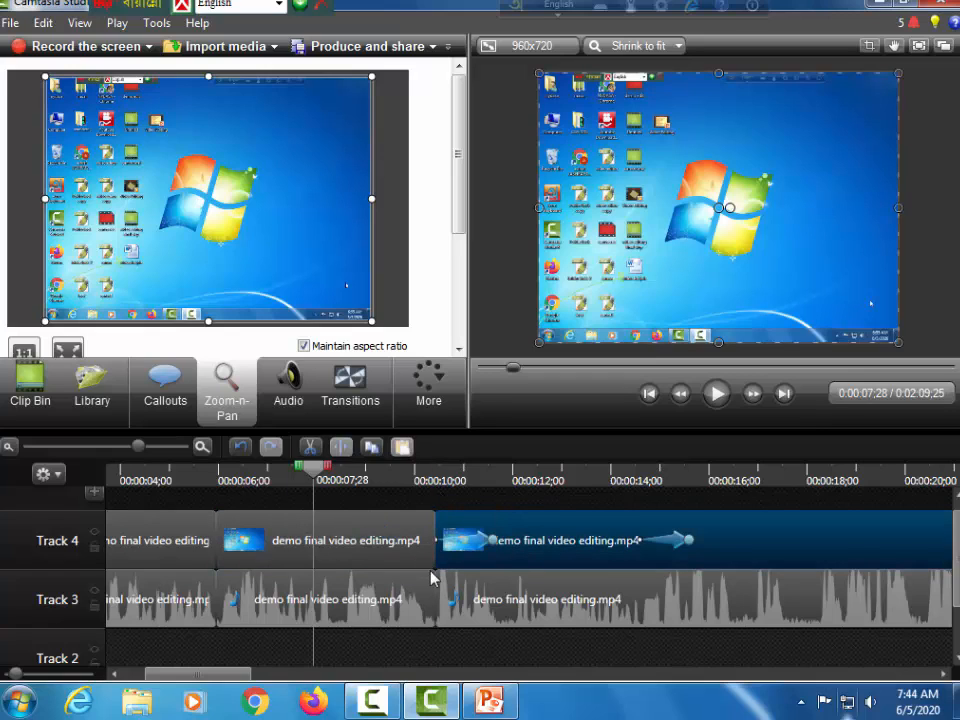
{"action": "left_click", "coordinate": [377, 484]}
{"action": "left_click_drag", "start_coordinate": [391, 494], "coordinate": [422, 507]}
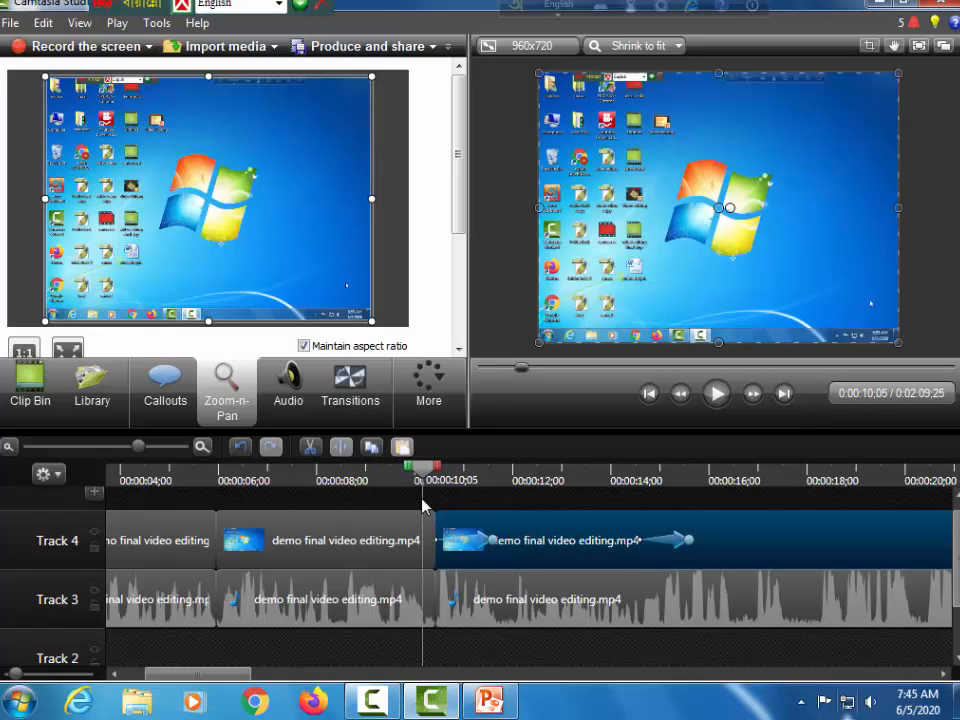
{"action": "key", "text": "space"}
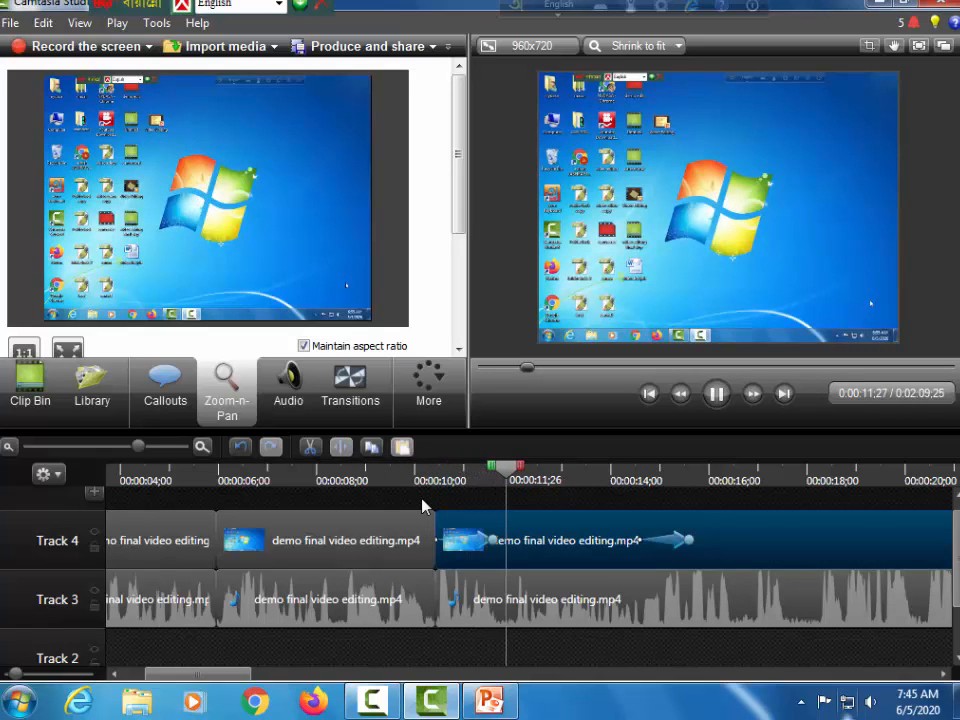
{"action": "key", "text": "space"}
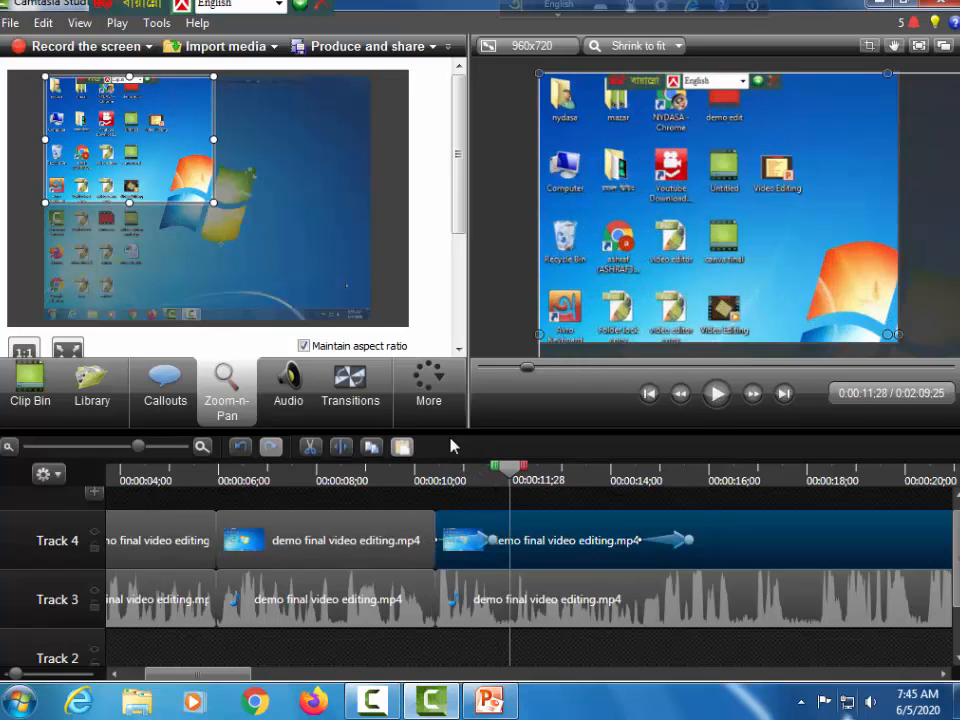
Add the Barn transition at the 00:00:10;13 cut on Track 4 and play across it.
{"action": "left_click", "coordinate": [347, 382]}
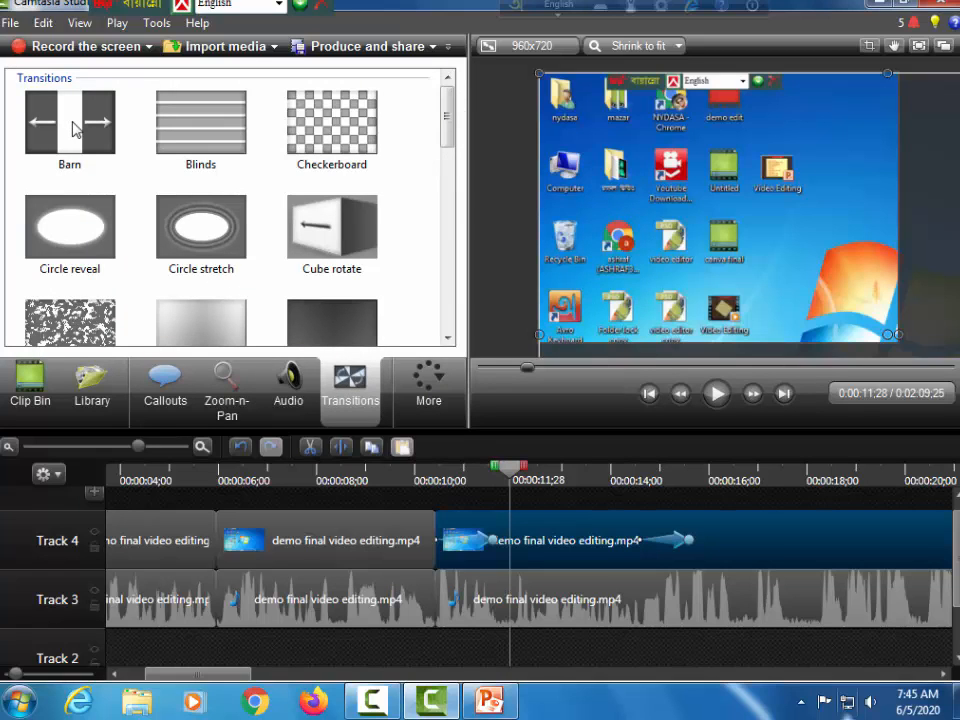
{"action": "mouse_move", "coordinate": [448, 107]}
{"action": "left_mouse_down"}
{"action": "mouse_move", "coordinate": [462, 312]}
{"action": "mouse_move", "coordinate": [467, 167]}
{"action": "mouse_move", "coordinate": [455, 85]}
{"action": "left_mouse_up"}
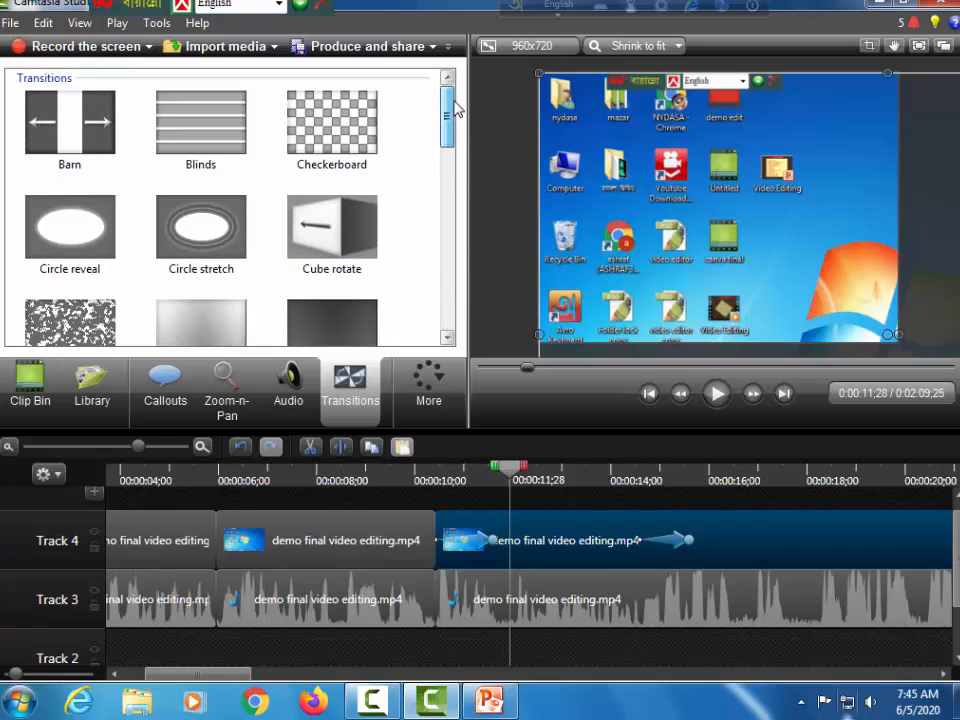
{"action": "left_click_drag", "start_coordinate": [68, 135], "coordinate": [436, 541]}
{"action": "left_click_drag", "start_coordinate": [514, 470], "coordinate": [392, 522]}
{"action": "key", "text": "space"}
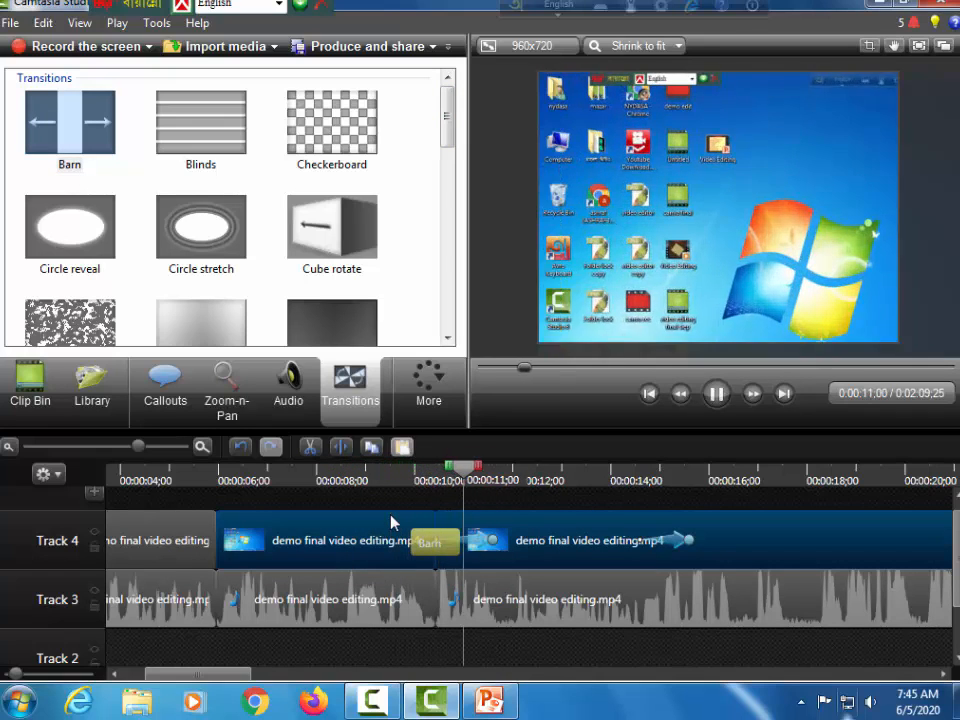
{"action": "key", "text": "space"}
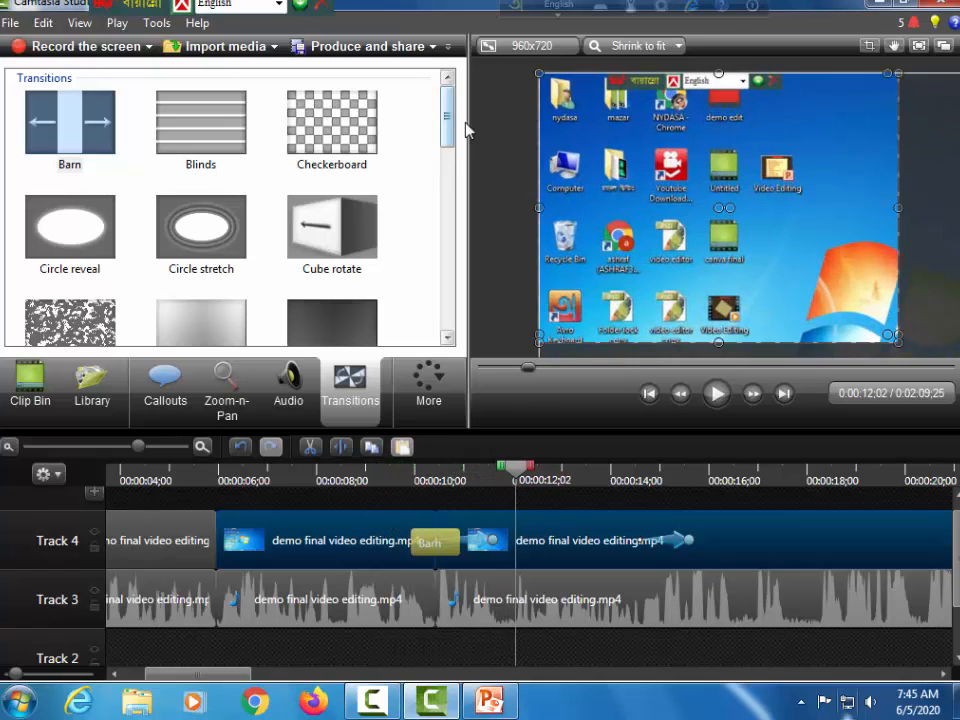
Replace the Barn transition at the 00:00:10;13 cut on Track 4 with Cube rotate and play across it.
{"action": "left_click", "coordinate": [448, 119]}
{"action": "left_click_drag", "start_coordinate": [347, 238], "coordinate": [440, 540]}
{"action": "left_click", "coordinate": [348, 535]}
{"action": "key", "text": "space"}
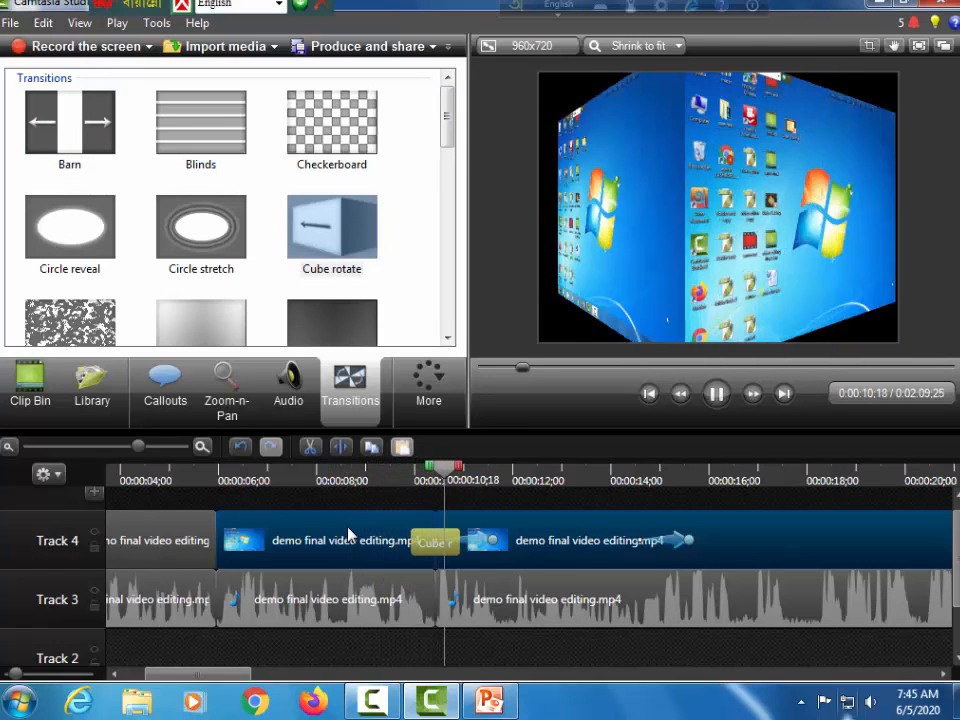
{"action": "key", "text": "space"}
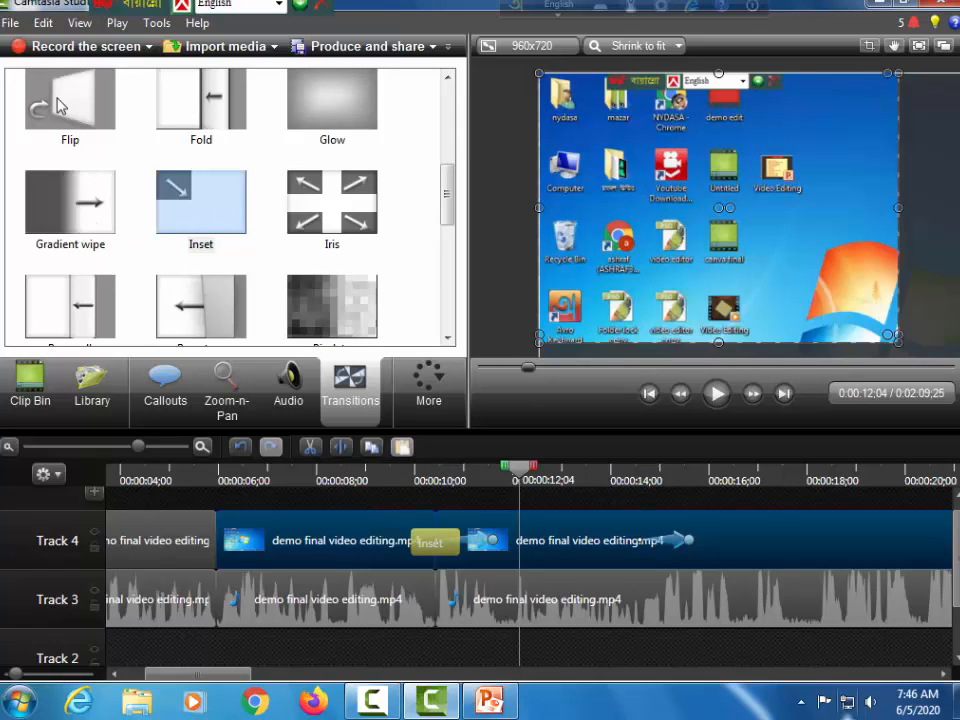
Replace the Inset transition at the 00:00:10;13 cut on Track 4 with Flip and play across it.
{"action": "left_click_drag", "start_coordinate": [57, 107], "coordinate": [425, 549]}
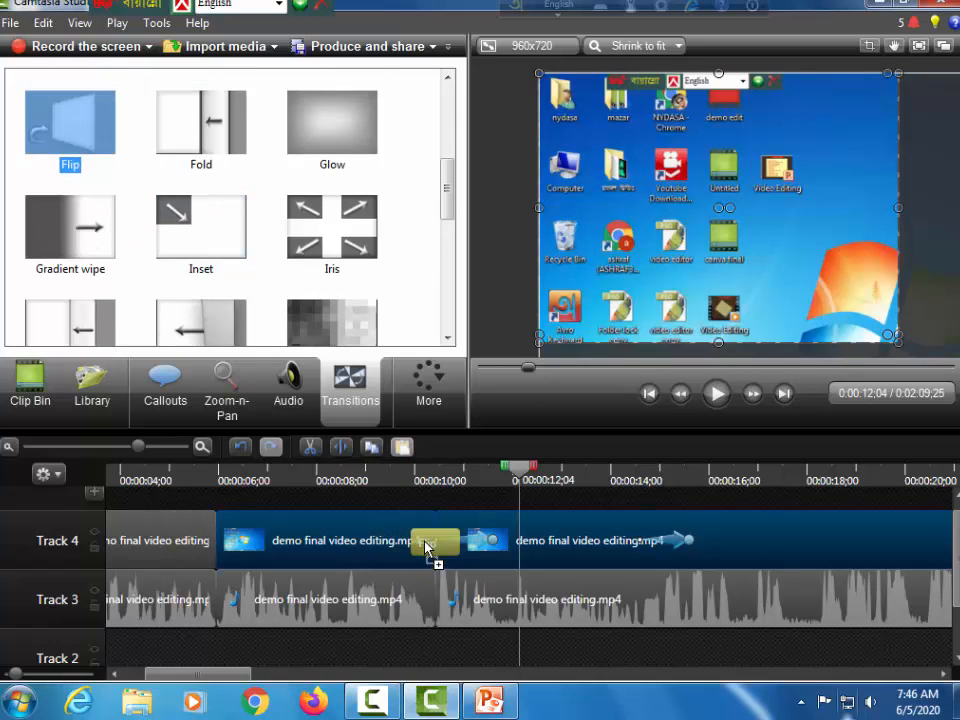
{"action": "left_click_drag", "start_coordinate": [521, 478], "coordinate": [332, 515]}
{"action": "key", "text": "space"}
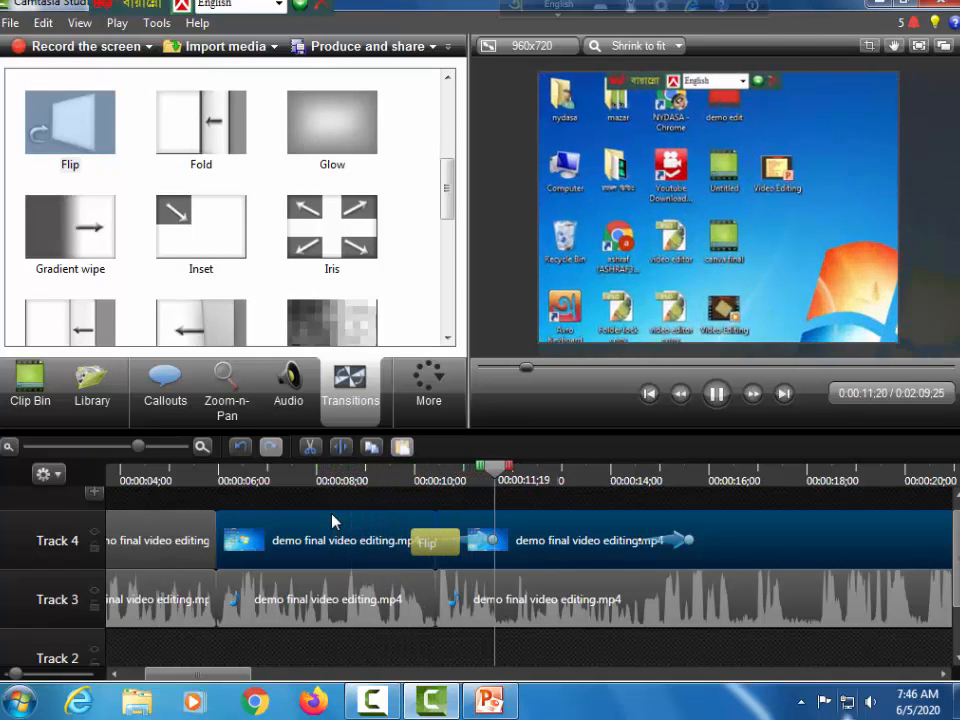
{"action": "key", "text": "space"}
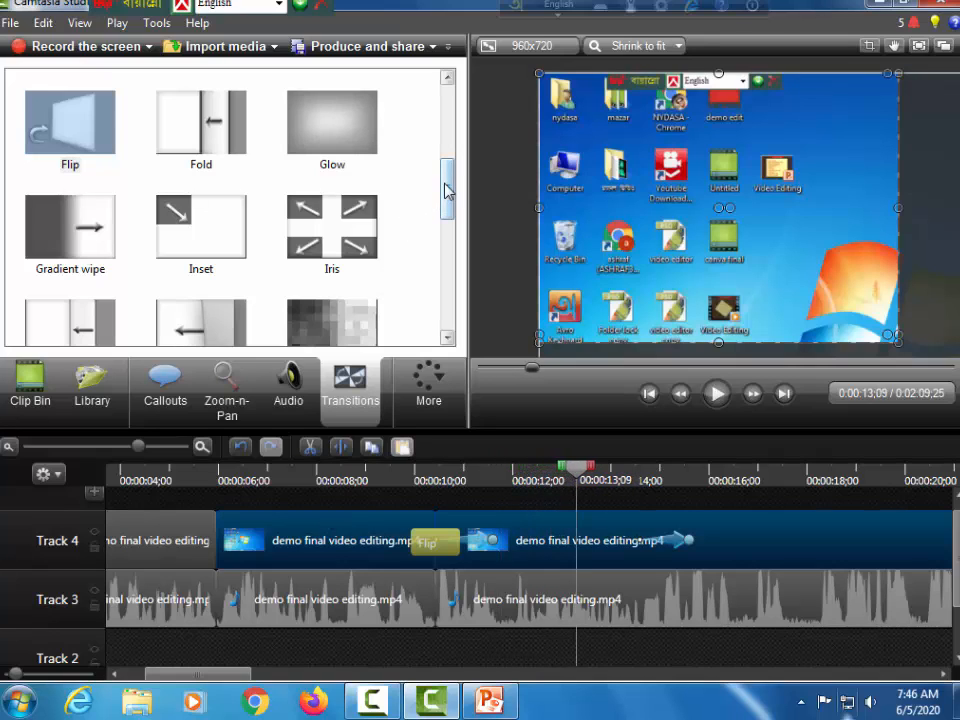
Replace the Flip transition at the 00:00:10;13 cut on Track 4 with Stretch.
{"action": "left_click_drag", "start_coordinate": [447, 189], "coordinate": [437, 300]}
{"action": "left_click_drag", "start_coordinate": [331, 170], "coordinate": [435, 540]}
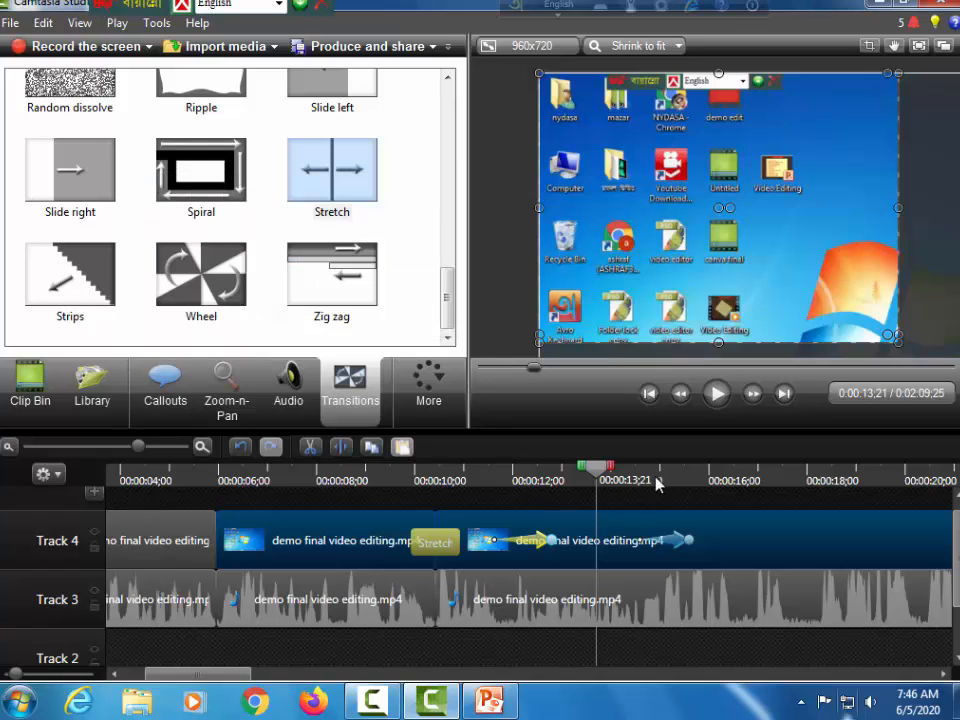
Add a Sketch Motion Rectangle callout at 00:00:07;10 and fit it around the Video Editing icon beside the desktop's icon columns.
{"action": "left_click_drag", "start_coordinate": [597, 478], "coordinate": [284, 505]}
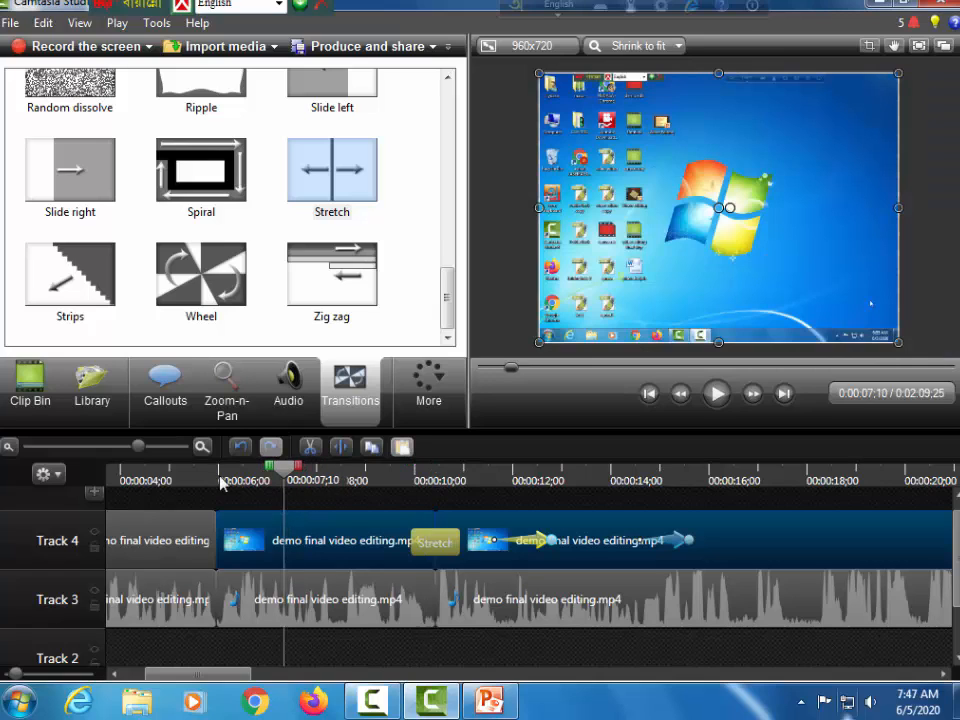
{"action": "left_click", "coordinate": [168, 386]}
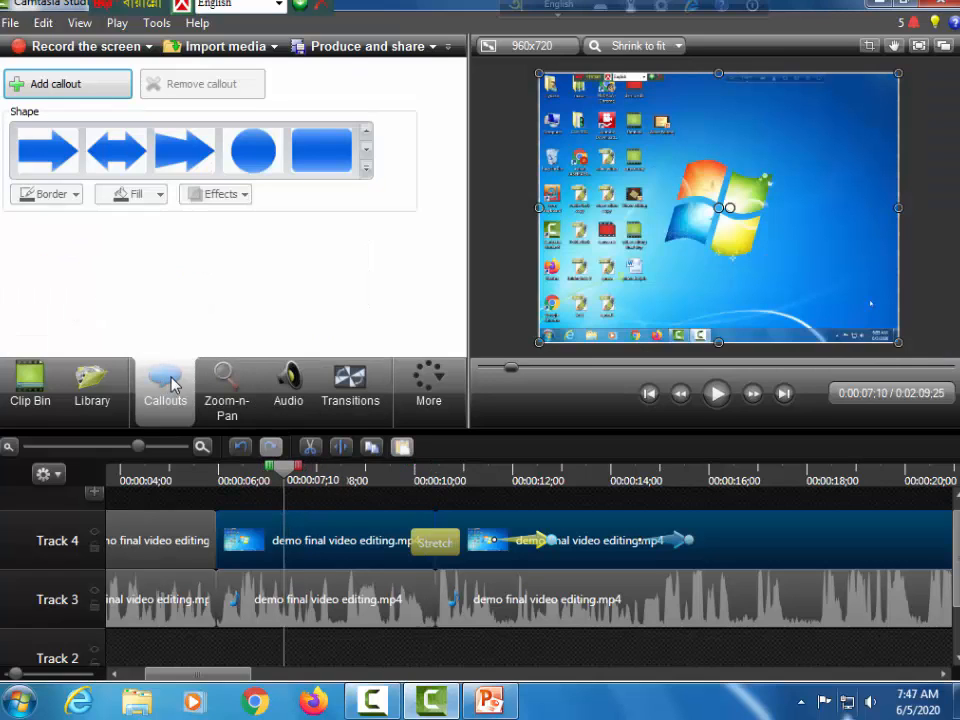
{"action": "left_click", "coordinate": [366, 172]}
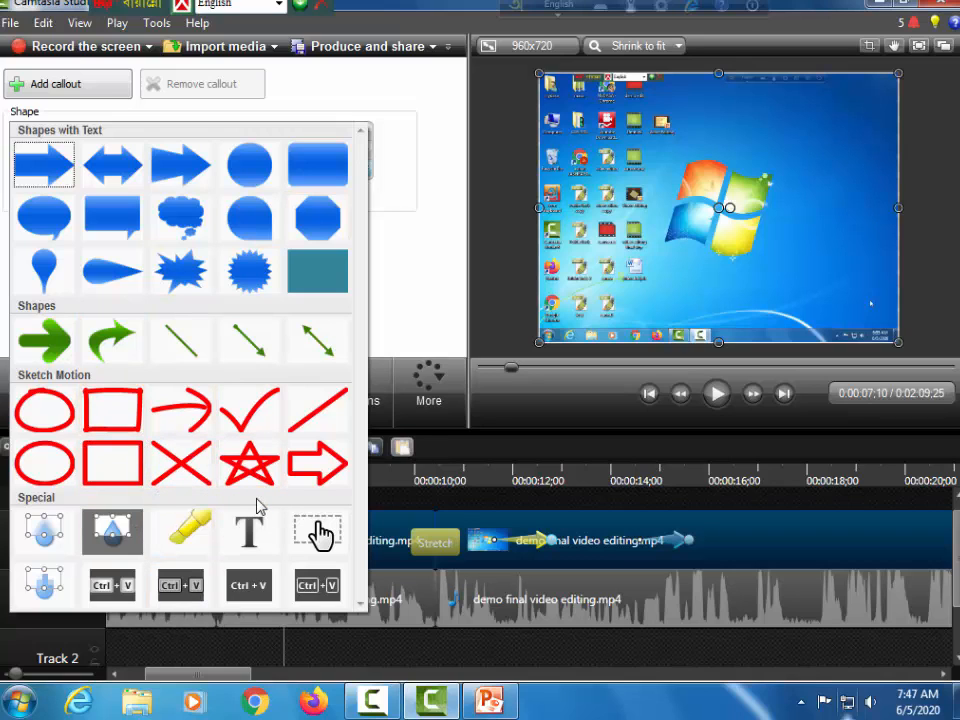
{"action": "left_click", "coordinate": [113, 415]}
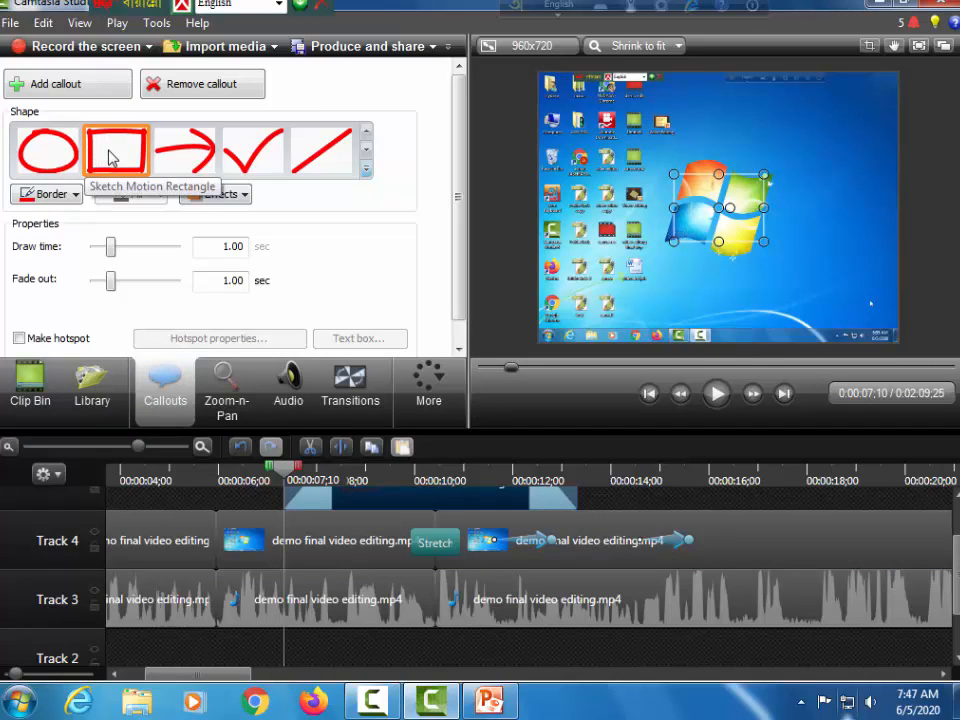
{"action": "left_click", "coordinate": [116, 158]}
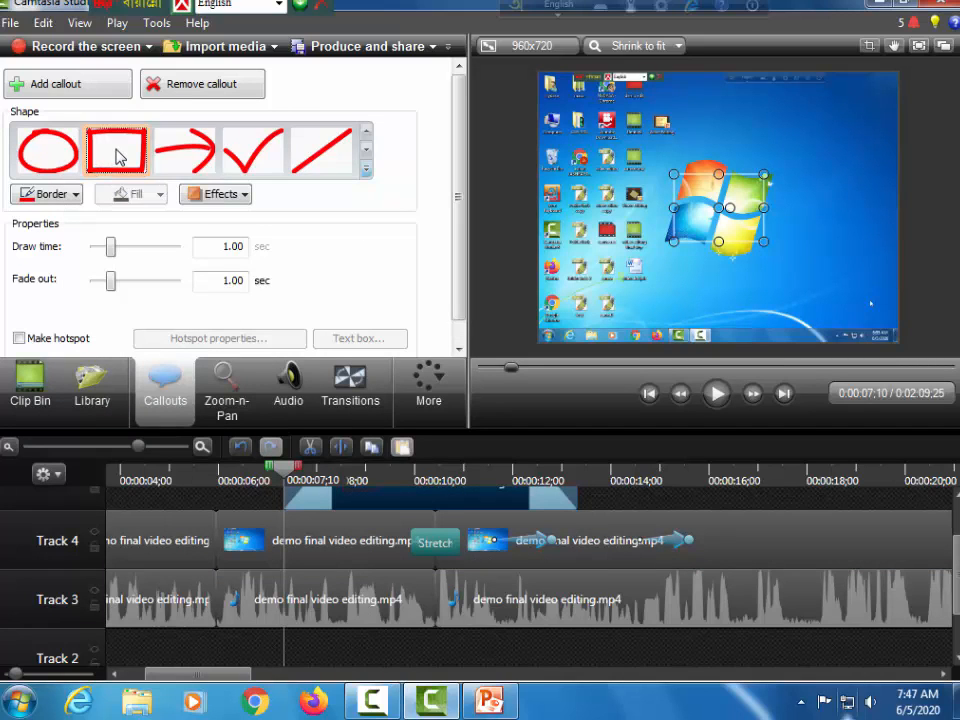
{"action": "left_click_drag", "start_coordinate": [765, 240], "coordinate": [676, 139]}
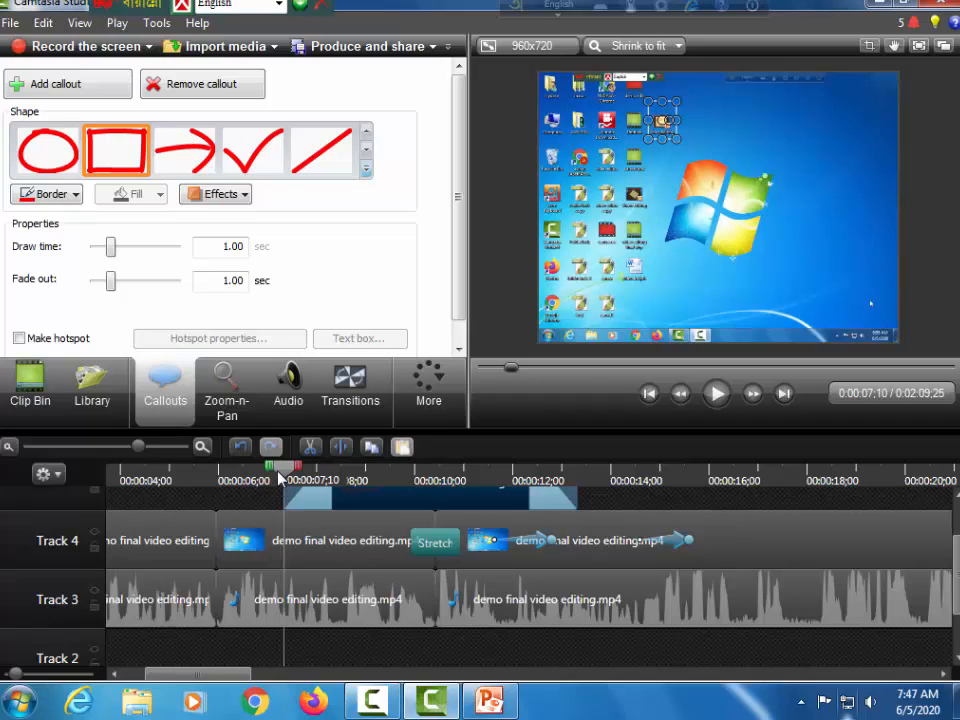
Shorten the Sketch Motion Rectangle callout on Track 5 so it ends at the 00:00:10;13 cut.
{"action": "left_click_drag", "start_coordinate": [283, 472], "coordinate": [275, 472]}
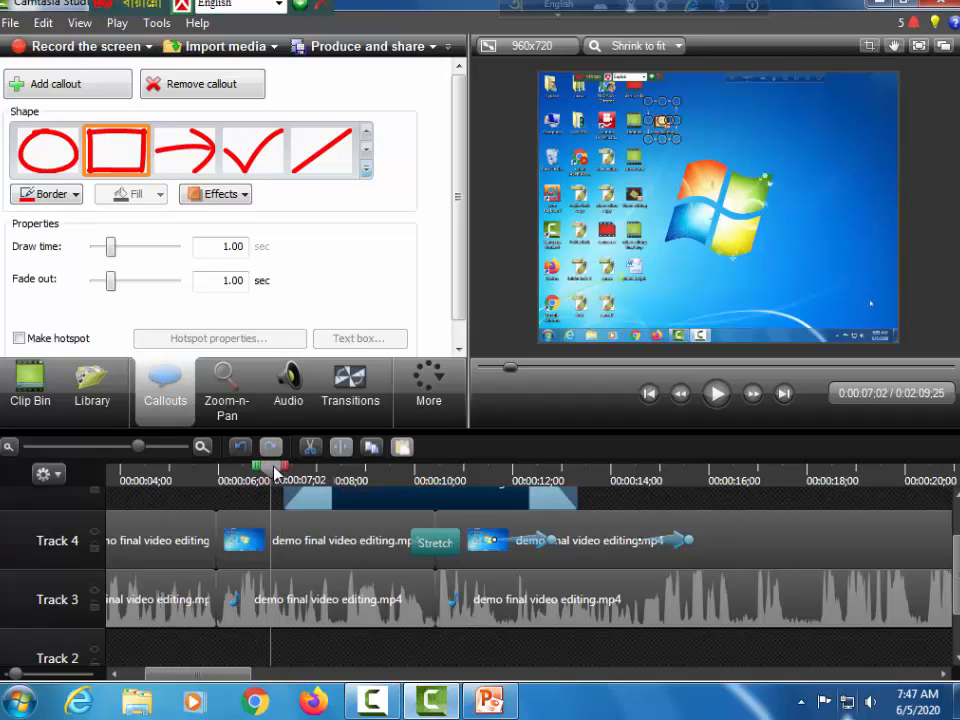
{"action": "scroll", "coordinate": [343, 544], "scroll_direction": "up", "scroll_amount": 1}
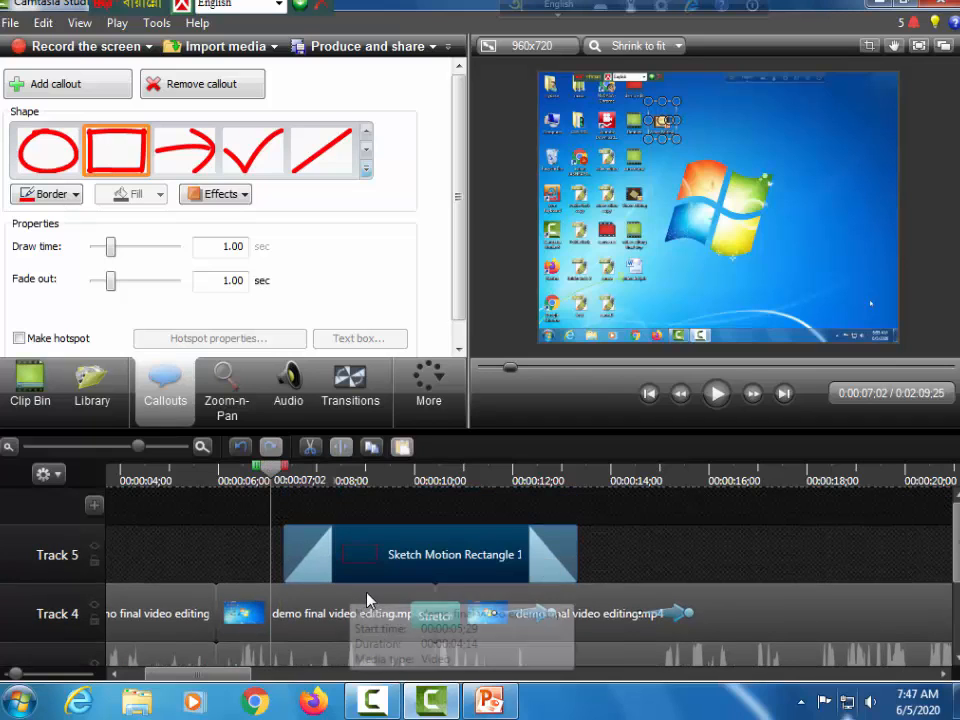
{"action": "left_click_drag", "start_coordinate": [575, 556], "coordinate": [436, 558]}
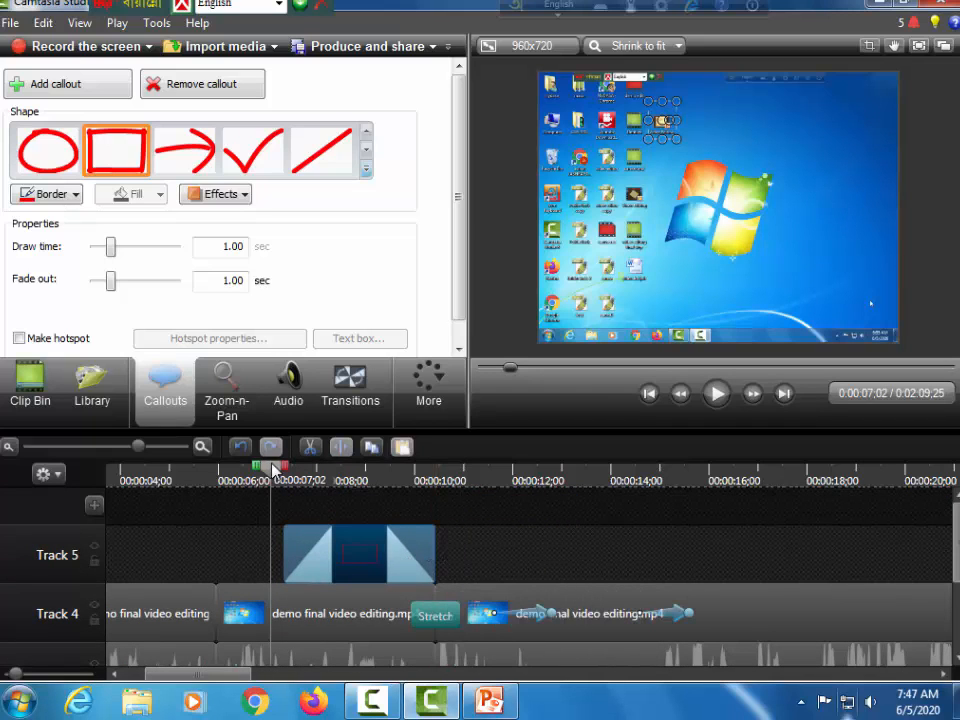
Play the timeline across the rectangle callout and the Stretch transition, and replay the callout's drawing animation.
{"action": "key", "text": "space"}
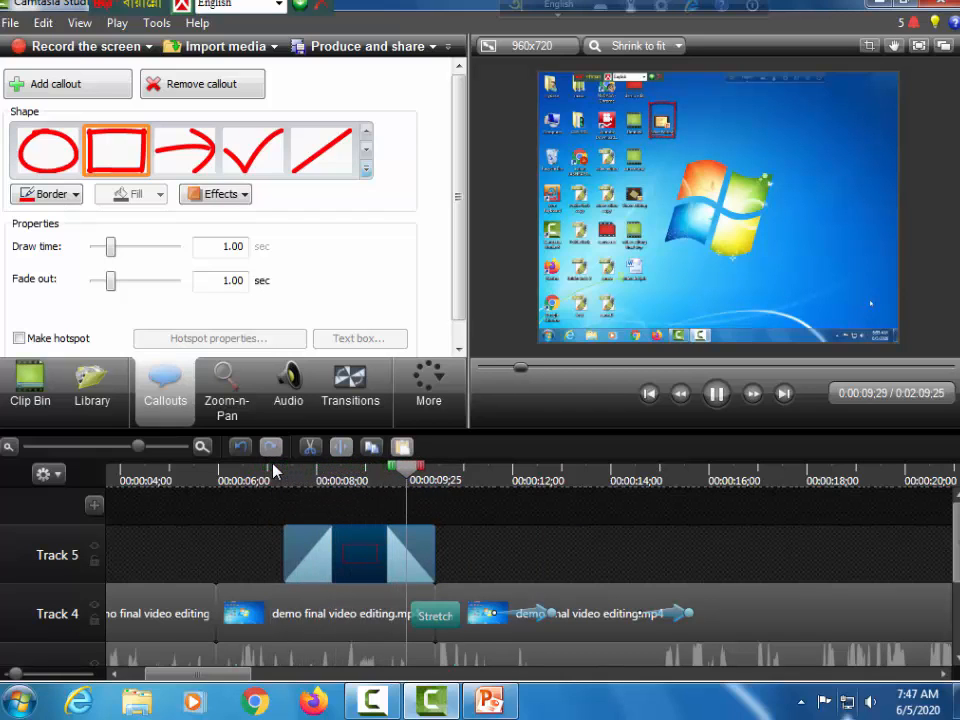
{"action": "key", "text": "space"}
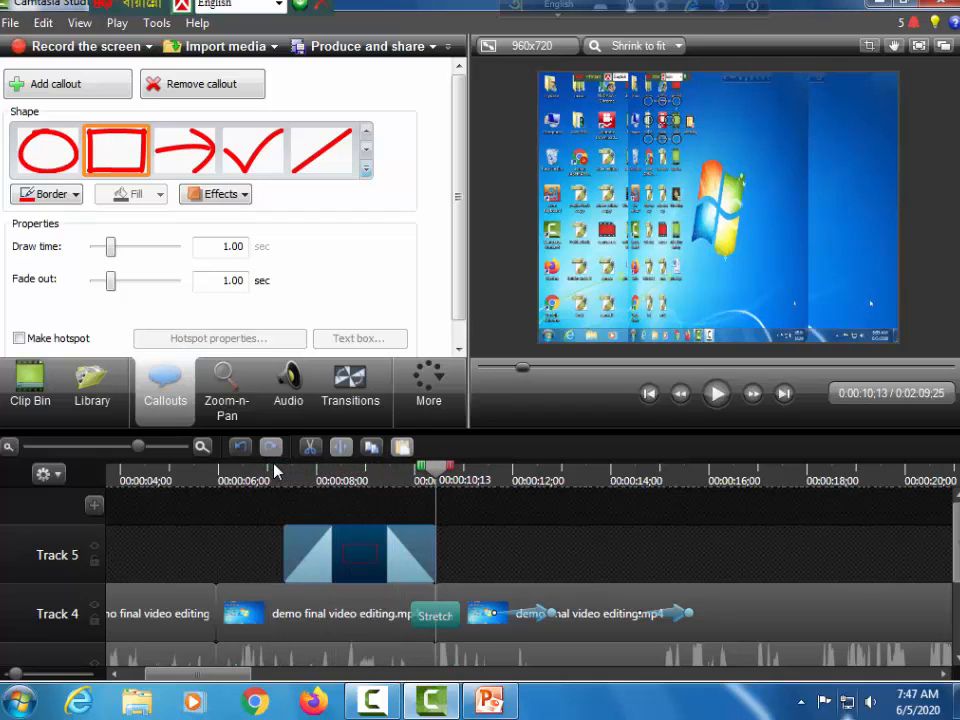
{"action": "key", "text": "space"}
{"action": "key", "text": "space"}
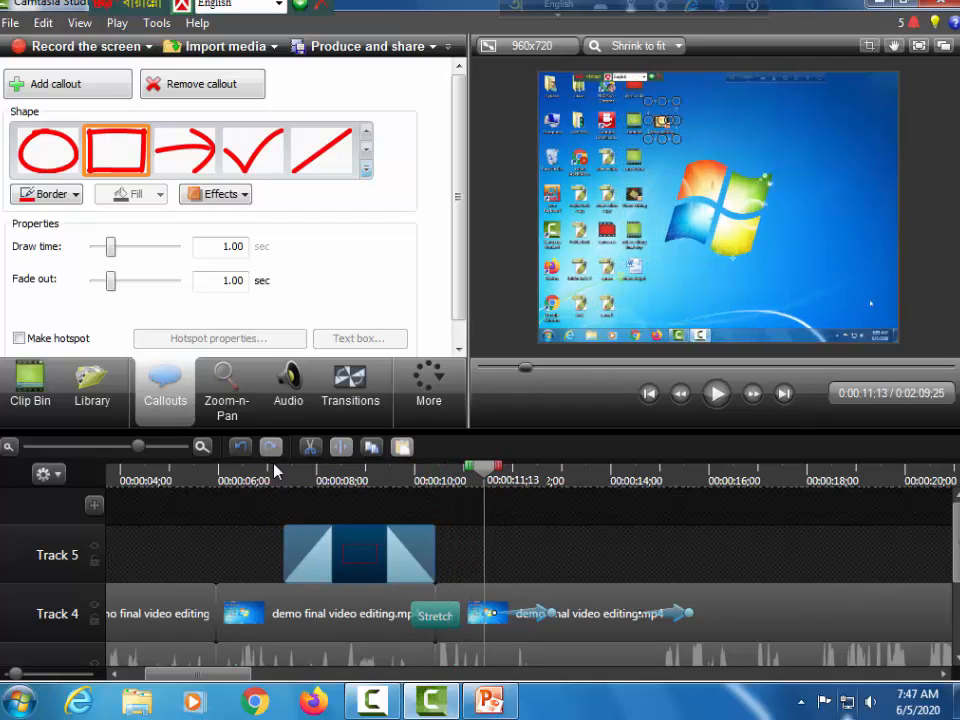
{"action": "left_click_drag", "start_coordinate": [487, 470], "coordinate": [284, 541]}
{"action": "key", "text": "space"}
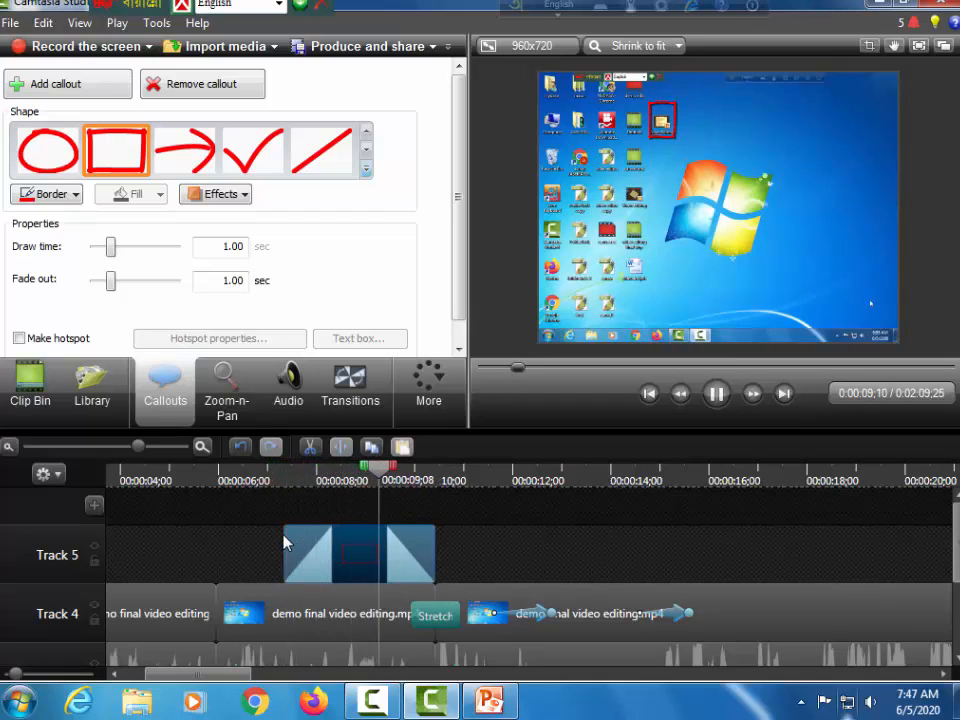
{"action": "key", "text": "space"}
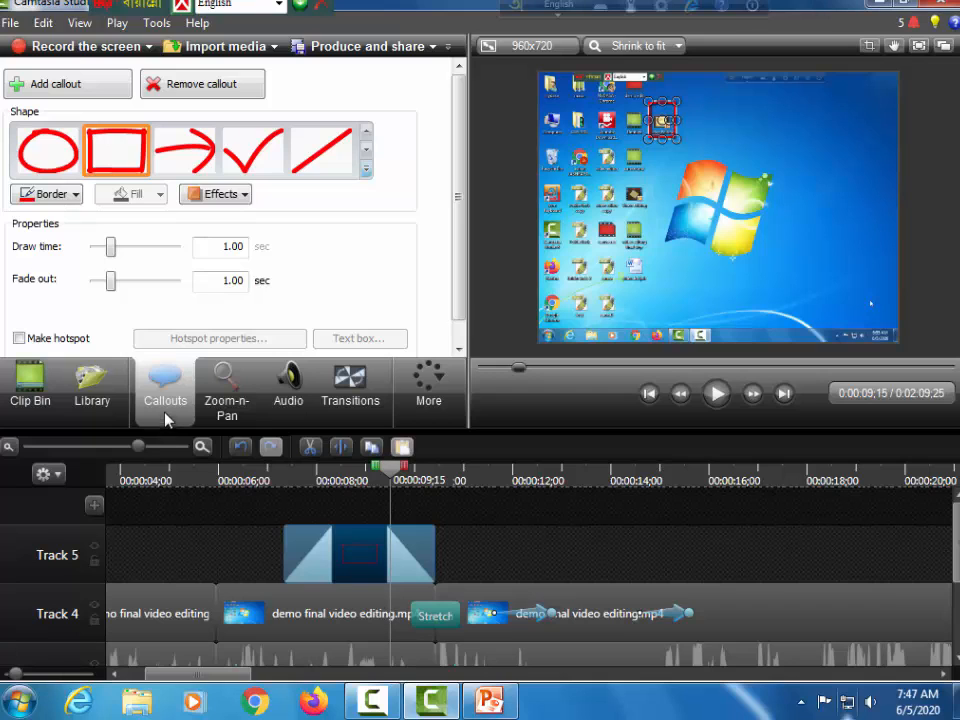
Change the Track 5 callout to the blue rounded rectangle text shape and enter the text "Thanks for Nydasa".
{"action": "mouse_move", "coordinate": [456, 198]}
{"action": "left_mouse_down"}
{"action": "mouse_move", "coordinate": [457, 237]}
{"action": "mouse_move", "coordinate": [454, 180]}
{"action": "left_mouse_up"}
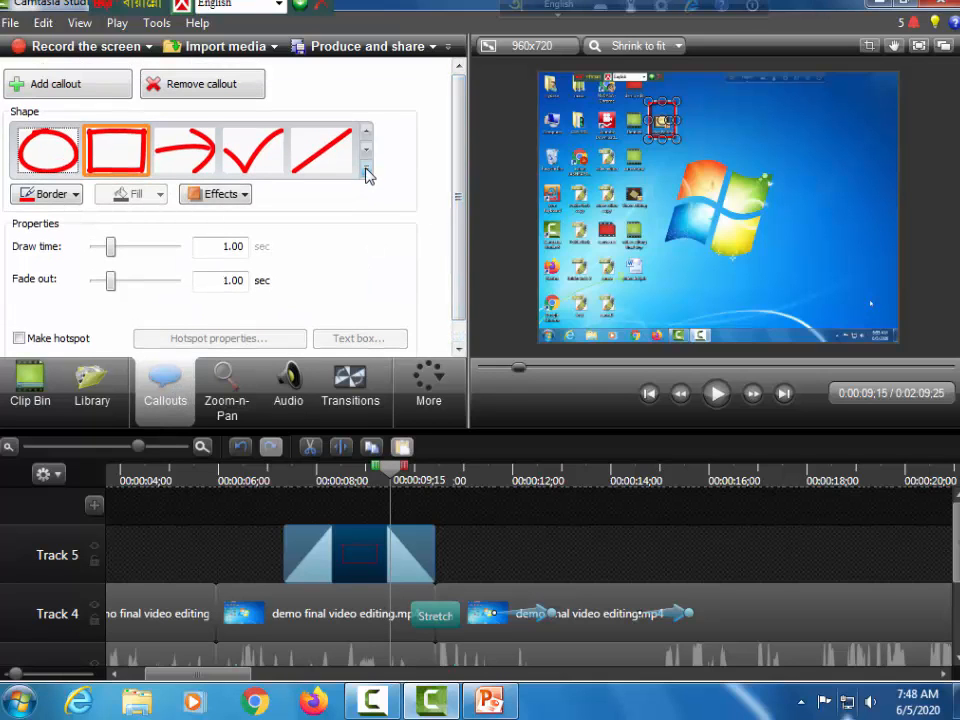
{"action": "left_click", "coordinate": [366, 170]}
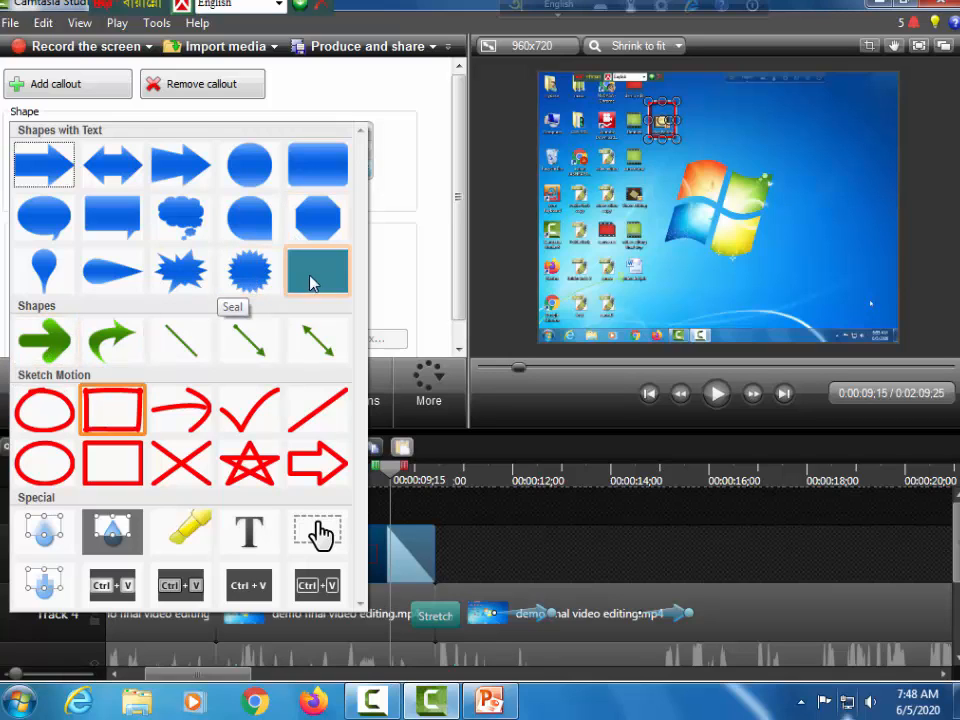
{"action": "left_click", "coordinate": [313, 163]}
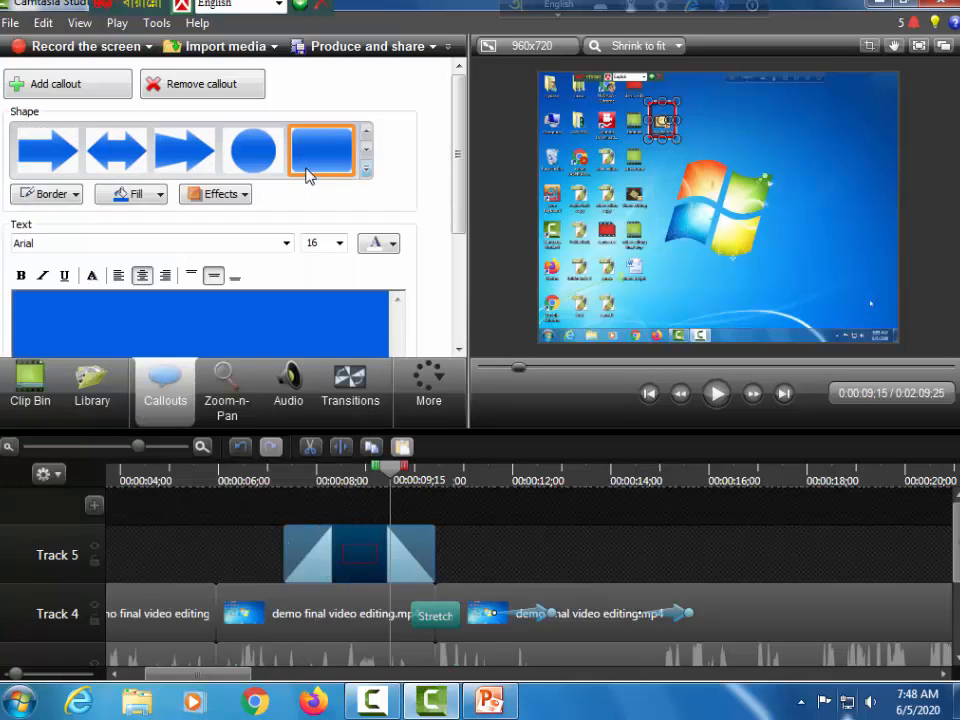
{"action": "left_click", "coordinate": [150, 333]}
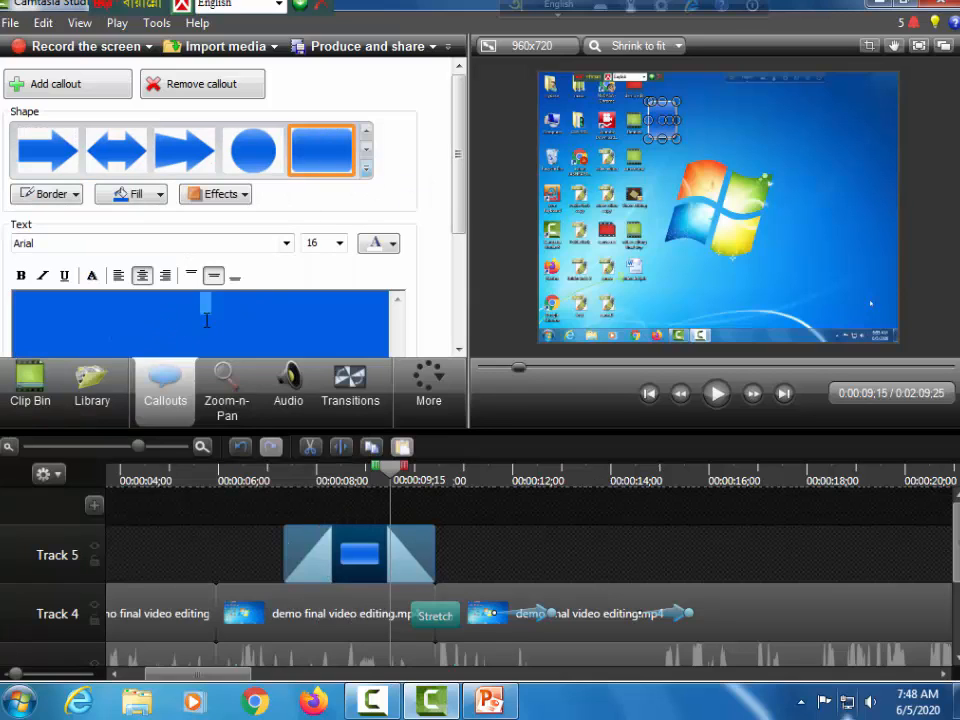
{"action": "type", "text": "Nydasa"}
{"action": "type", "text": "Thanks for"}
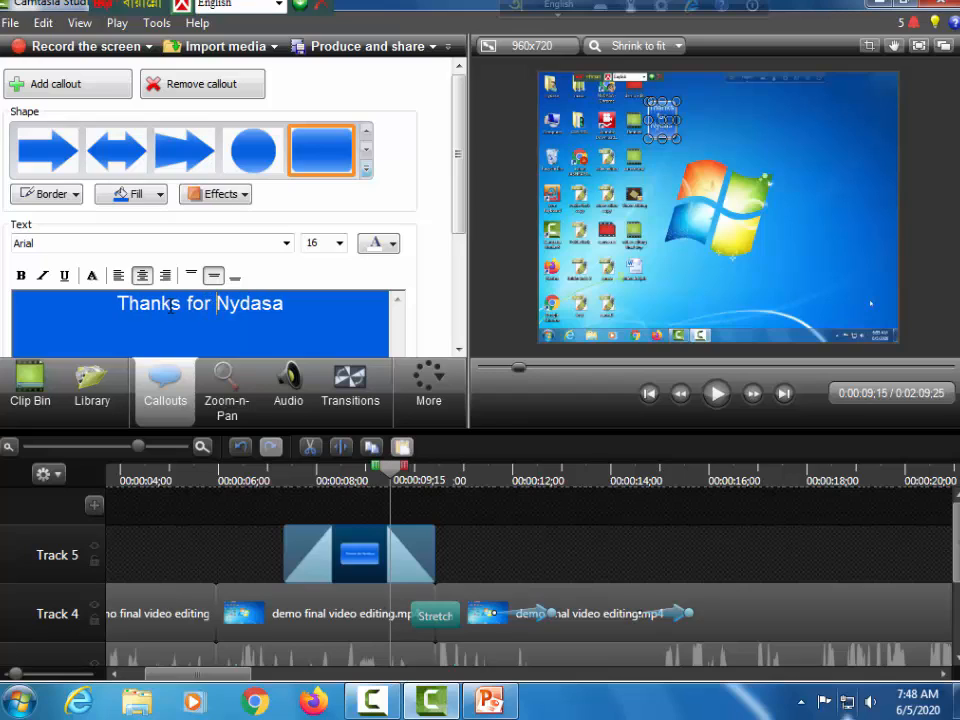
Make the callout text "Thanks for Nydasa" bold and set the callout's fill to yellow.
{"action": "left_click_drag", "start_coordinate": [284, 305], "coordinate": [112, 305]}
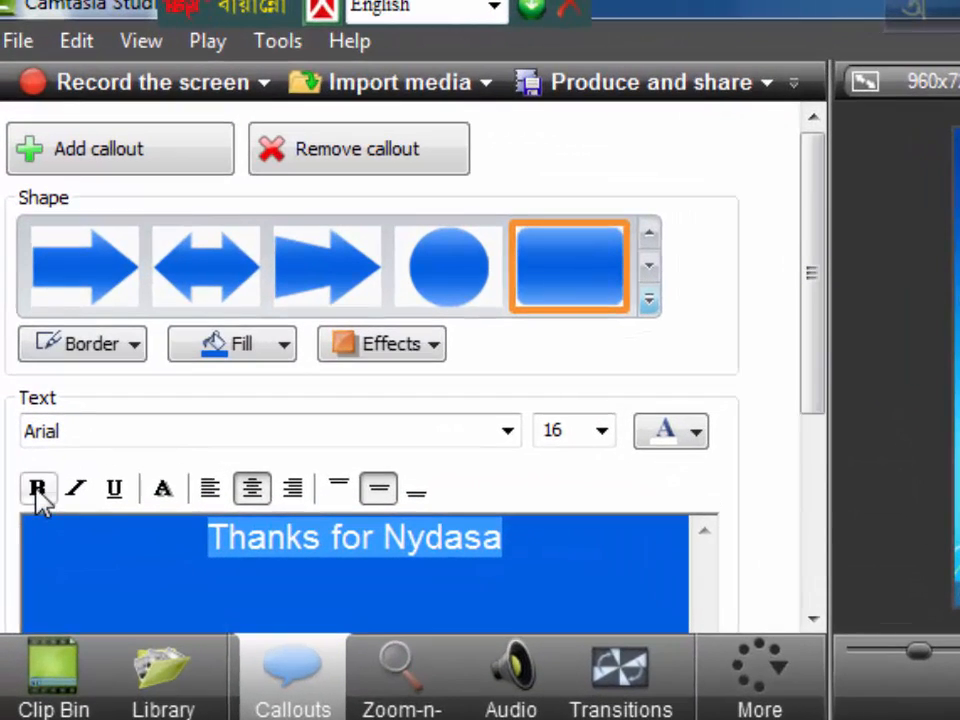
{"action": "left_click", "coordinate": [33, 425]}
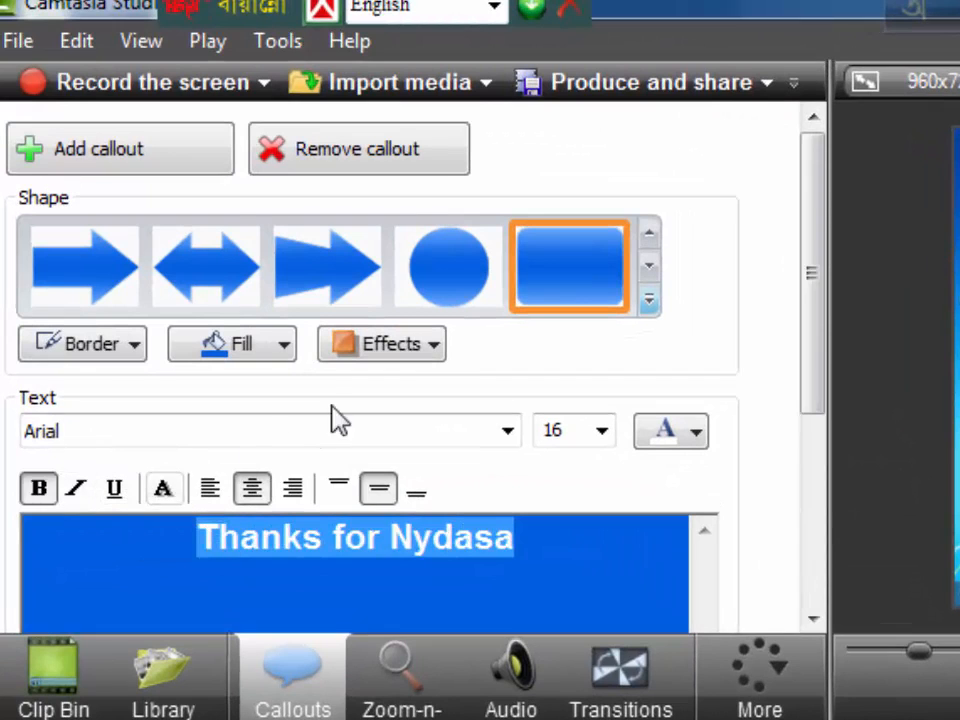
{"action": "left_click", "coordinate": [285, 346]}
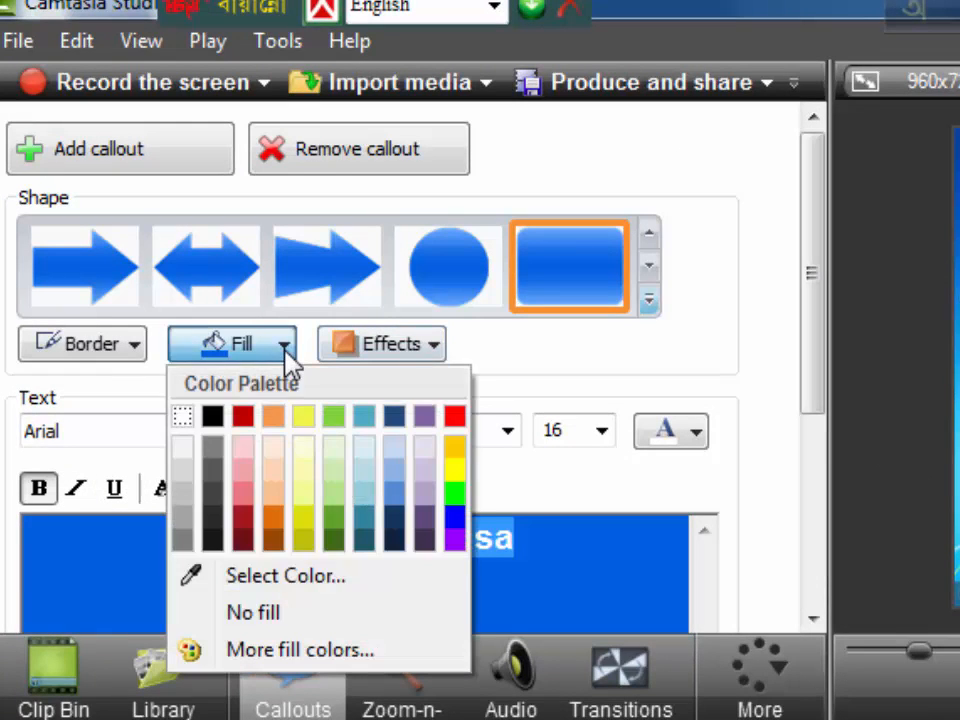
{"action": "left_click", "coordinate": [306, 418]}
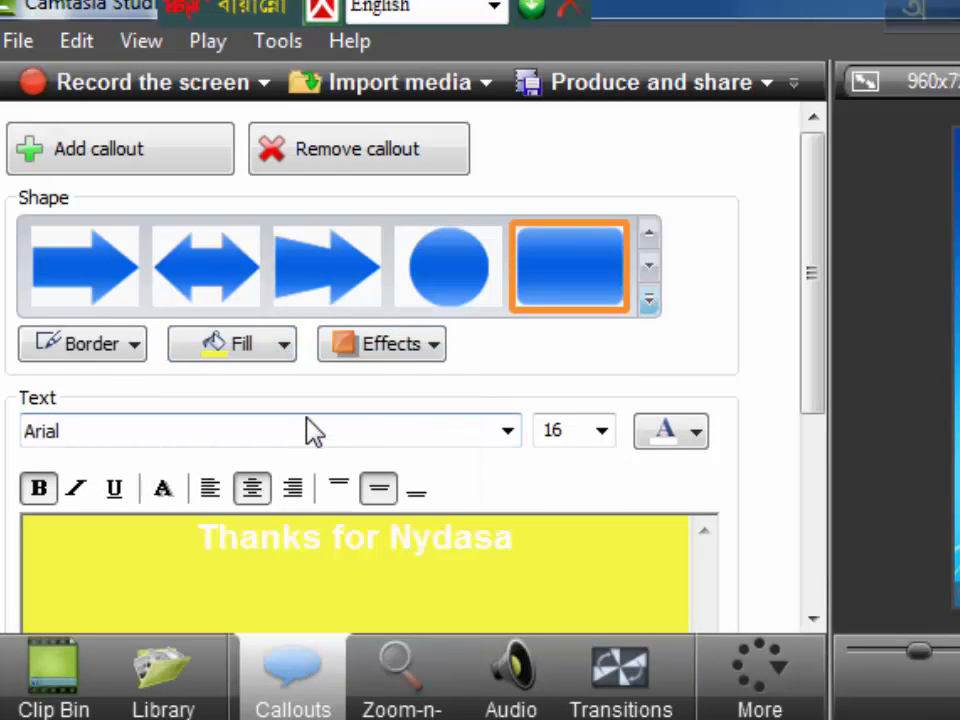
Set the callout text's color to dark red and its font size to 28.
{"action": "left_click_drag", "start_coordinate": [229, 537], "coordinate": [154, 557]}
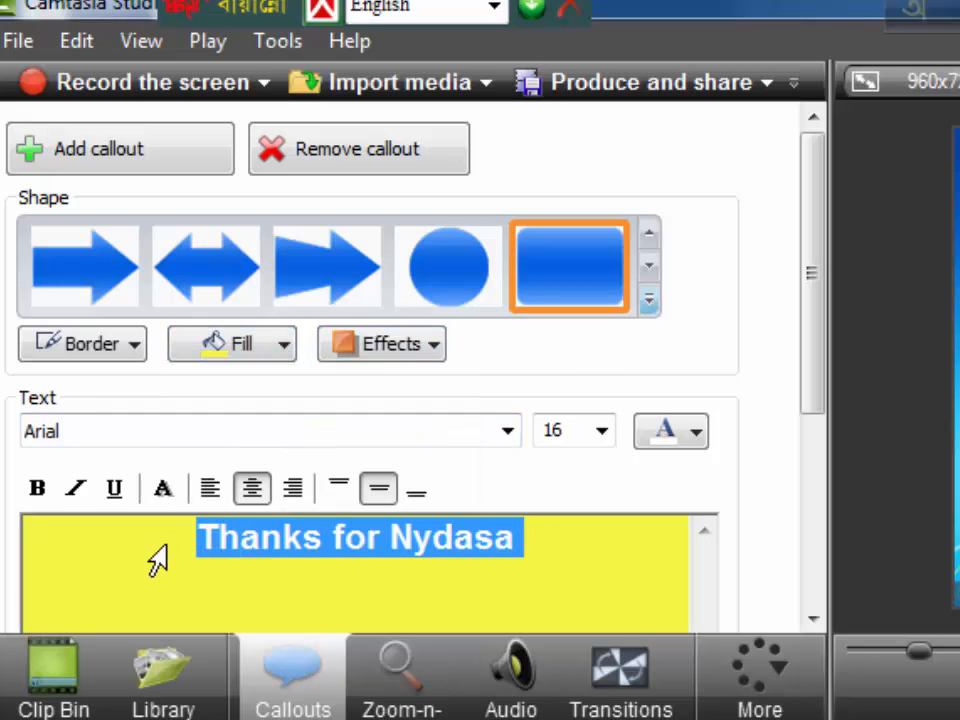
{"action": "left_click", "coordinate": [676, 440]}
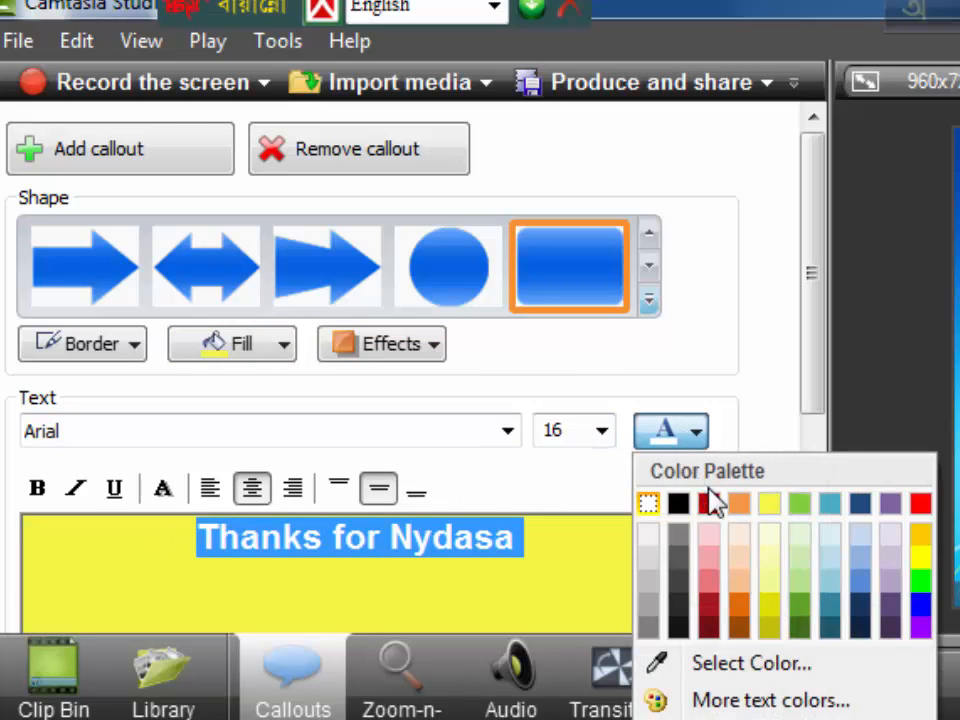
{"action": "left_click", "coordinate": [711, 506]}
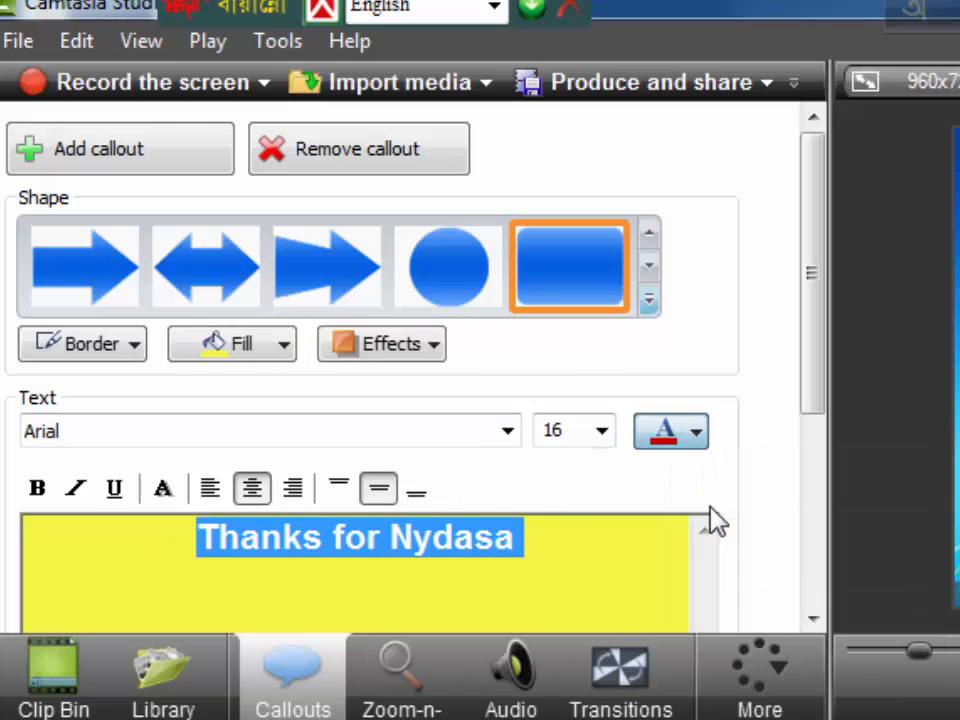
{"action": "left_click", "coordinate": [602, 431]}
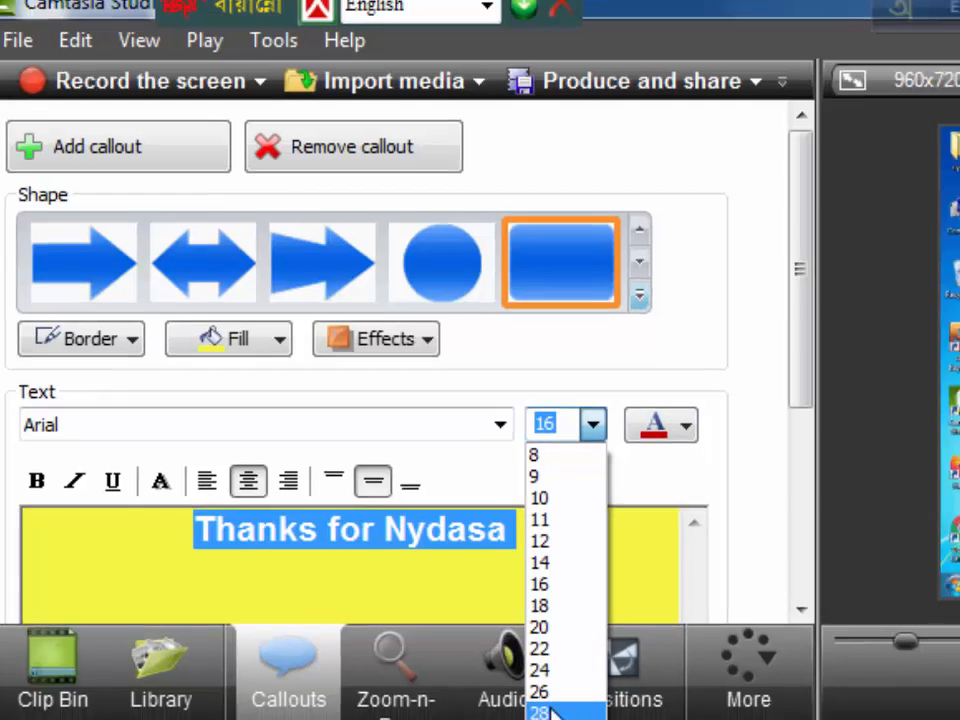
{"action": "left_click", "coordinate": [548, 718]}
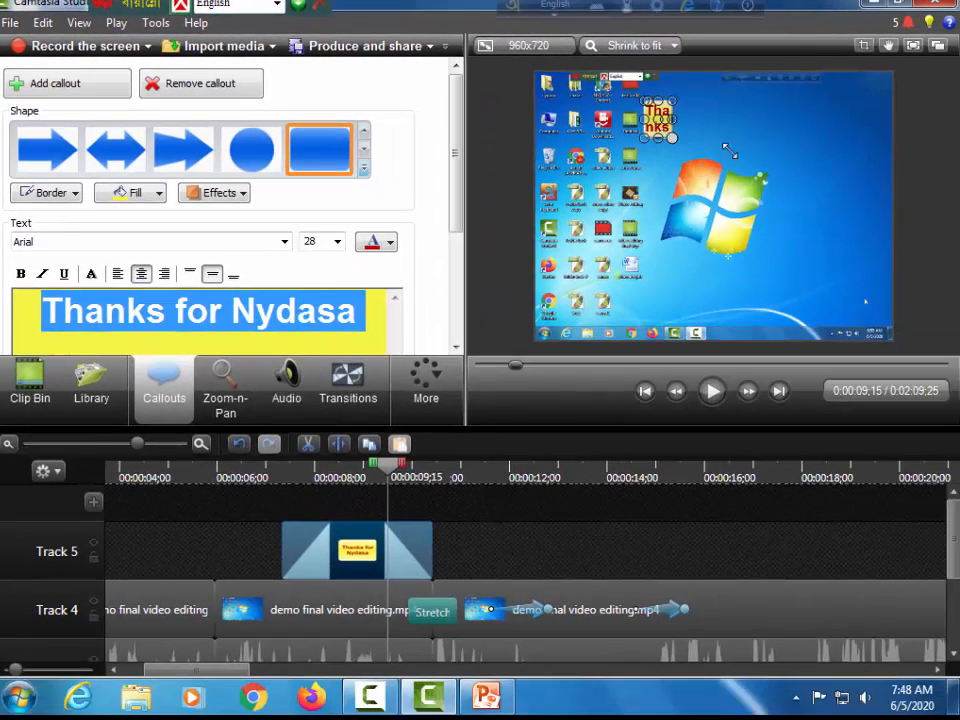
Widen the callout so its text fits on one line, flatten it and place it just above the taskbar in the video frame.
{"action": "left_click_drag", "start_coordinate": [730, 152], "coordinate": [828, 172]}
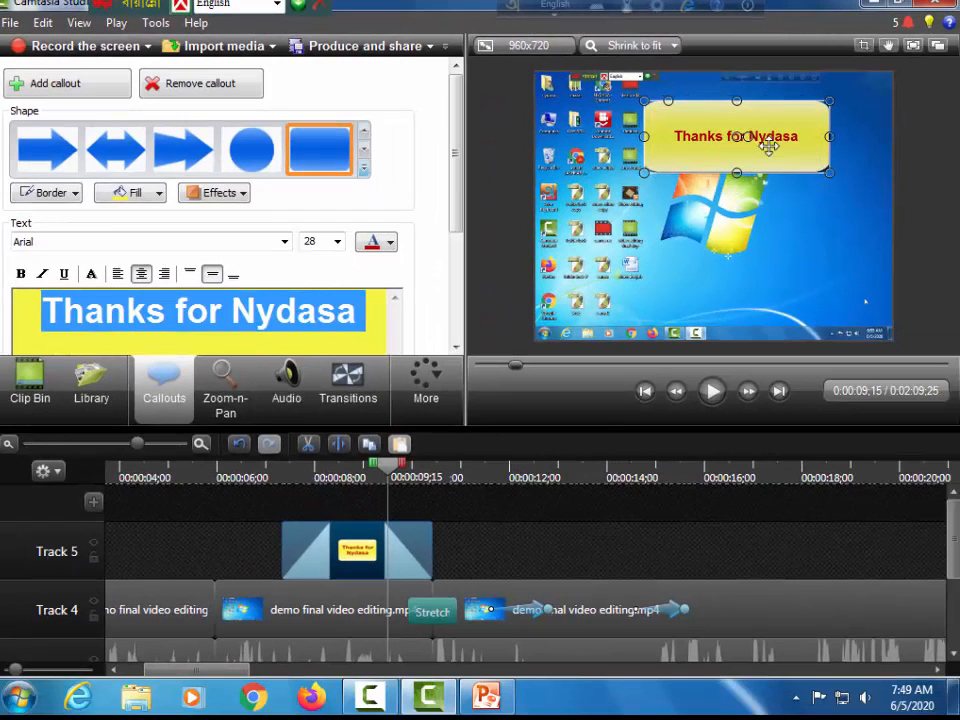
{"action": "left_click_drag", "start_coordinate": [736, 100], "coordinate": [720, 311]}
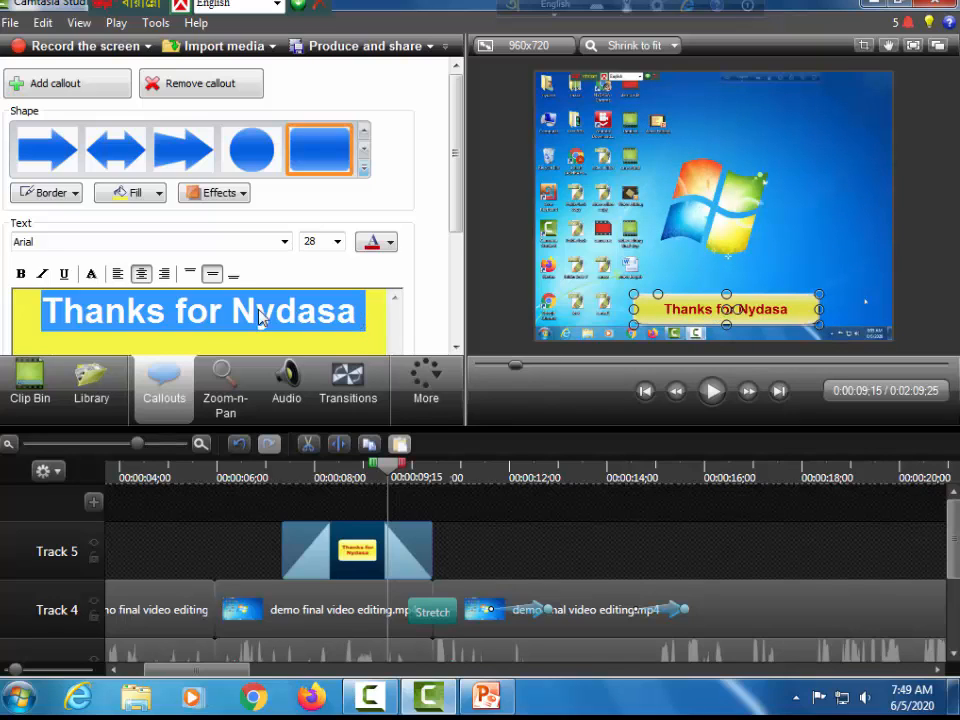
Apply the fourth, bevel-edged effect style to the "Thanks for Nydasa" callout.
{"action": "left_click", "coordinate": [236, 199]}
{"action": "mouse_move", "coordinate": [244, 244]}
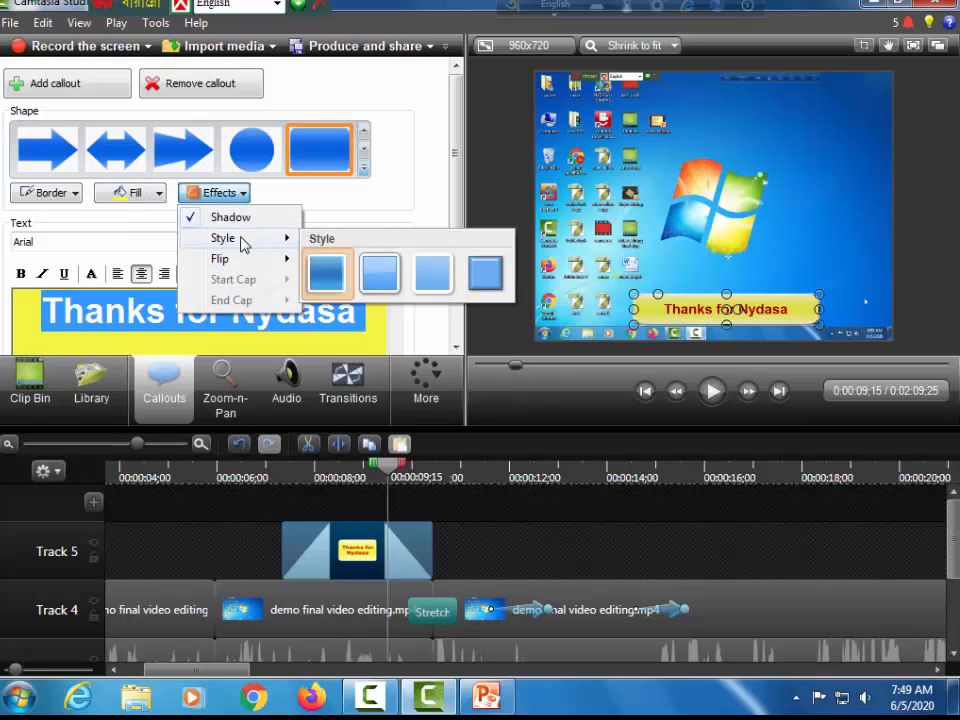
{"action": "left_click", "coordinate": [485, 272]}
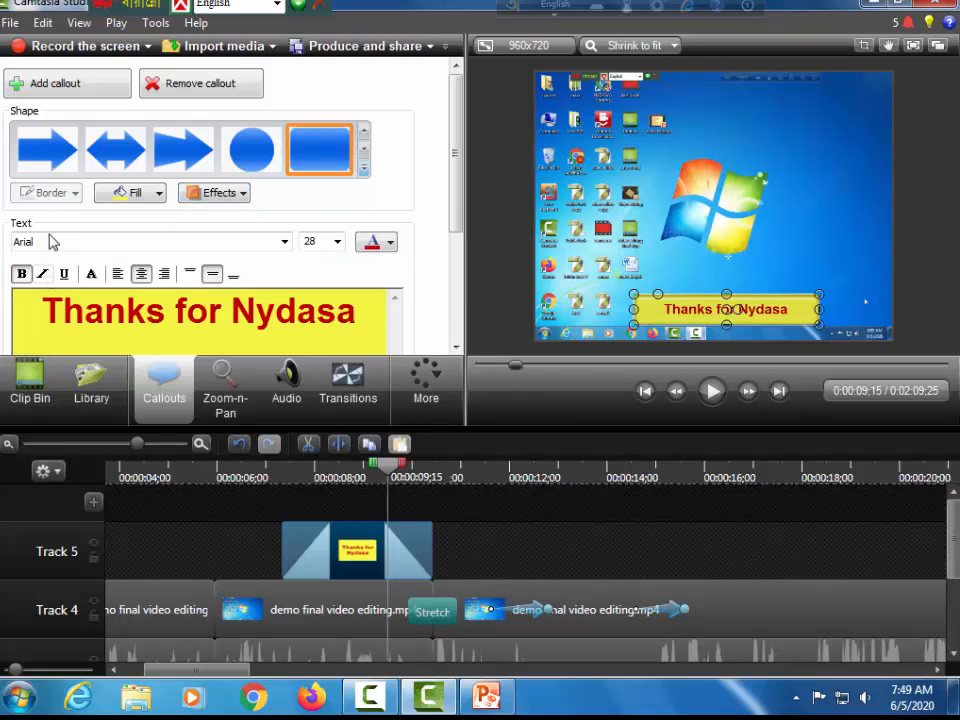
Play the timeline from 0:00:05;29 through the Track 5 callout to preview its appearance and fades.
{"action": "left_click_drag", "start_coordinate": [393, 470], "coordinate": [216, 514]}
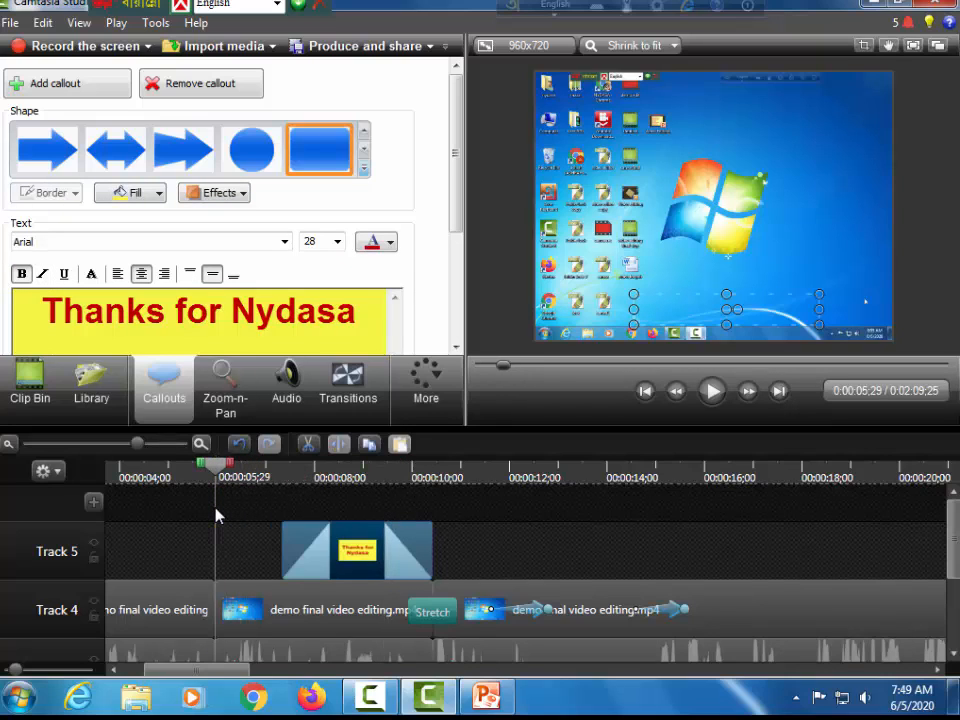
{"action": "key", "text": "space"}
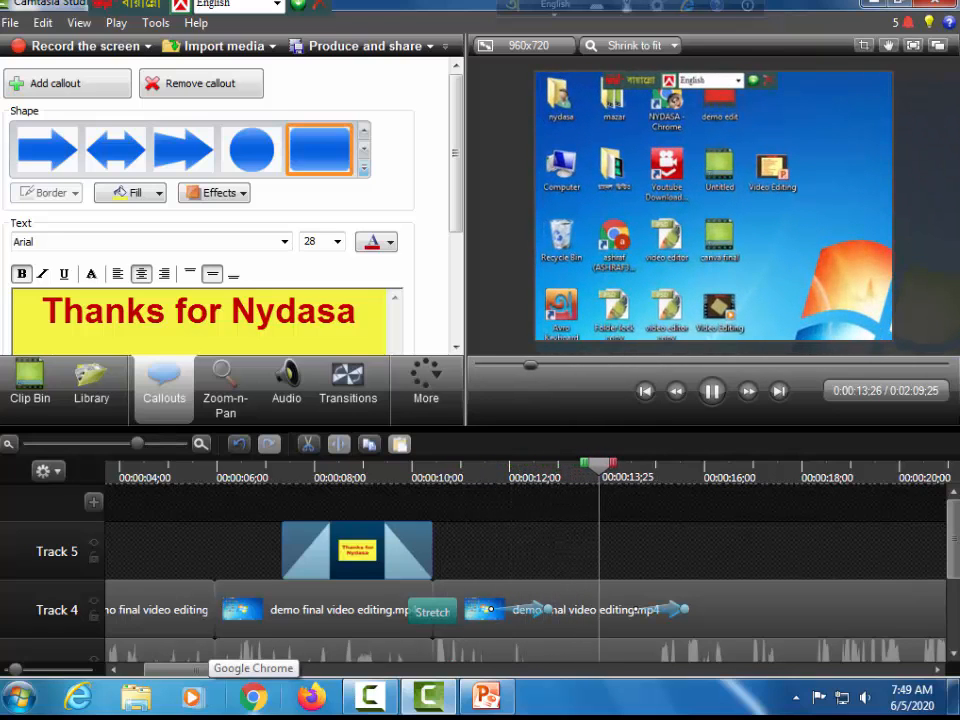
{"action": "key", "text": "space"}
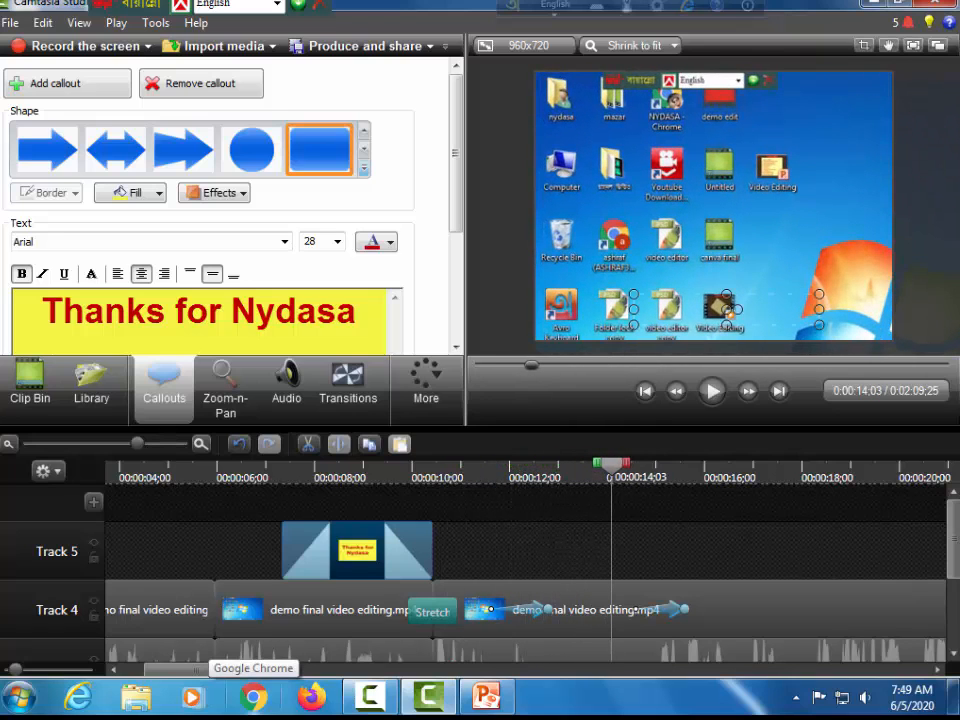
Copy the "Thanks for Nydasa" callout and paste a duplicate on Track 5 at 0:00:18;08.
{"action": "right_click", "coordinate": [369, 534]}
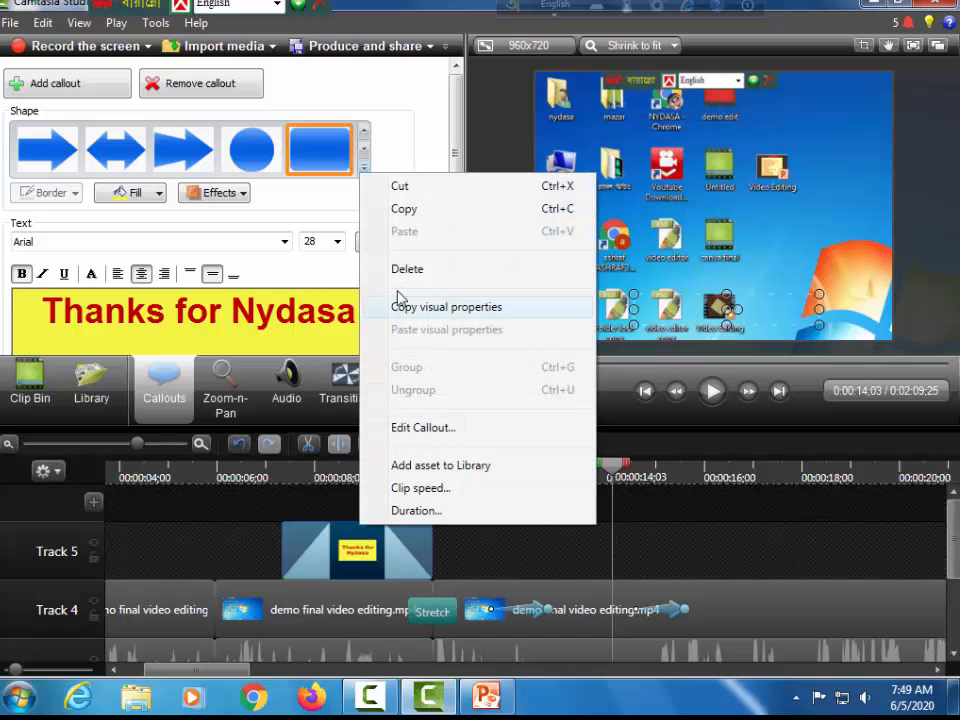
{"action": "left_click", "coordinate": [416, 209]}
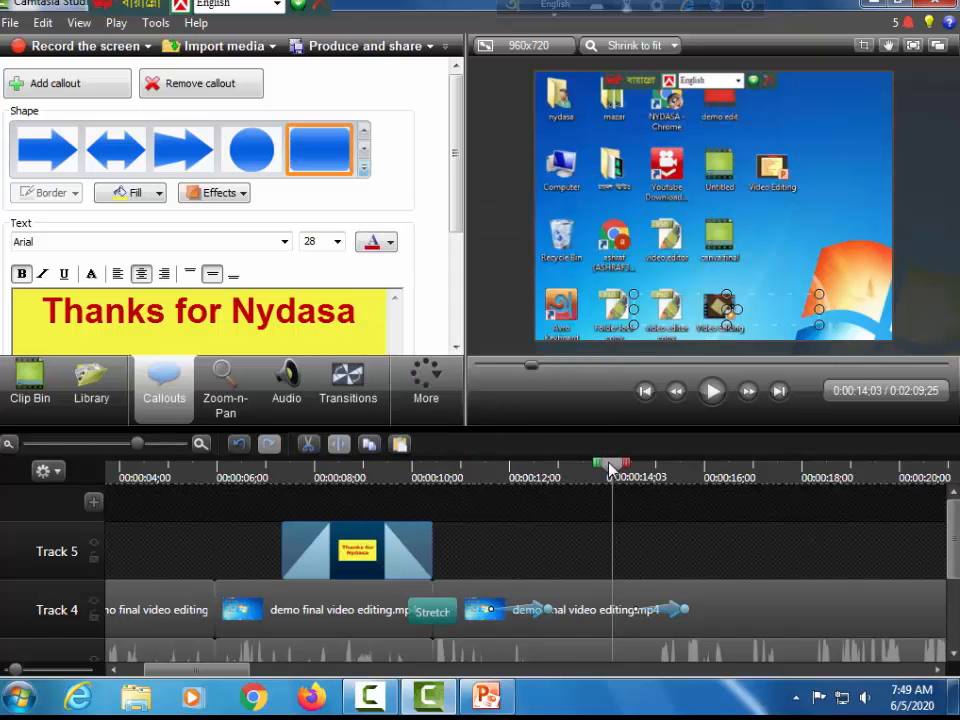
{"action": "left_click_drag", "start_coordinate": [609, 467], "coordinate": [812, 508]}
{"action": "right_click", "coordinate": [800, 513]}
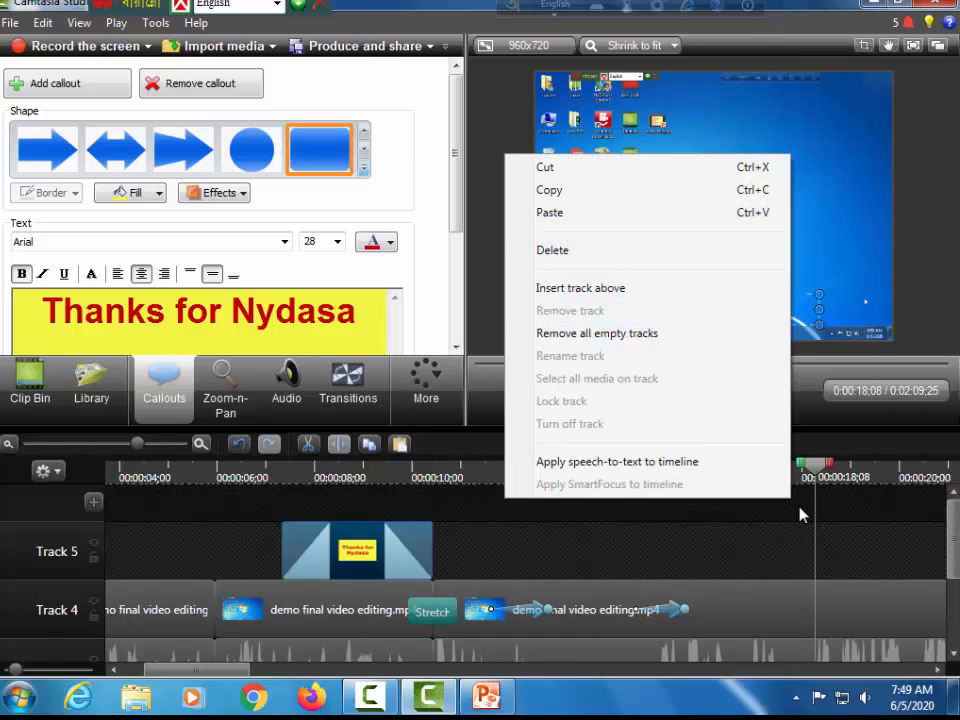
{"action": "left_click", "coordinate": [566, 219]}
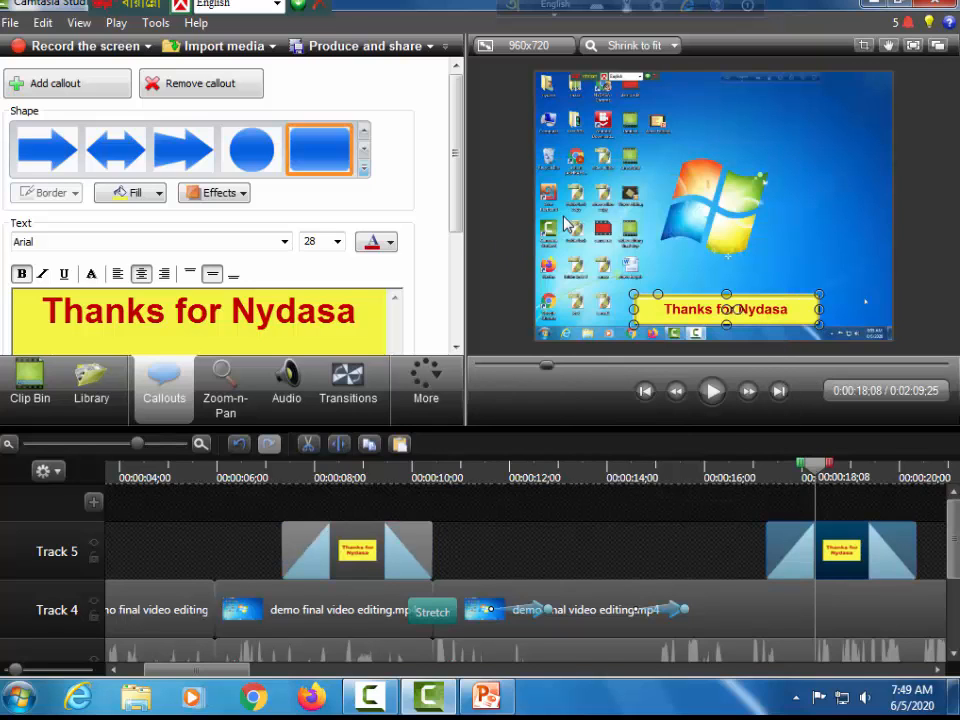
Play the timeline from 0:00:06;21 until past the second callout to preview both callouts.
{"action": "left_click_drag", "start_coordinate": [815, 469], "coordinate": [251, 548]}
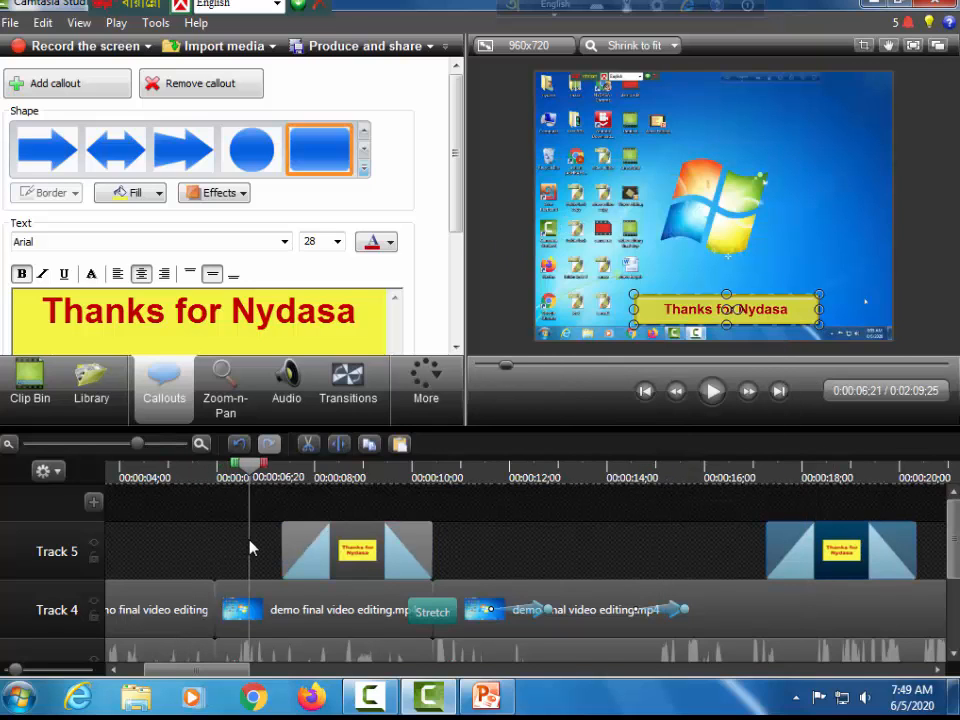
{"action": "key", "text": "space"}
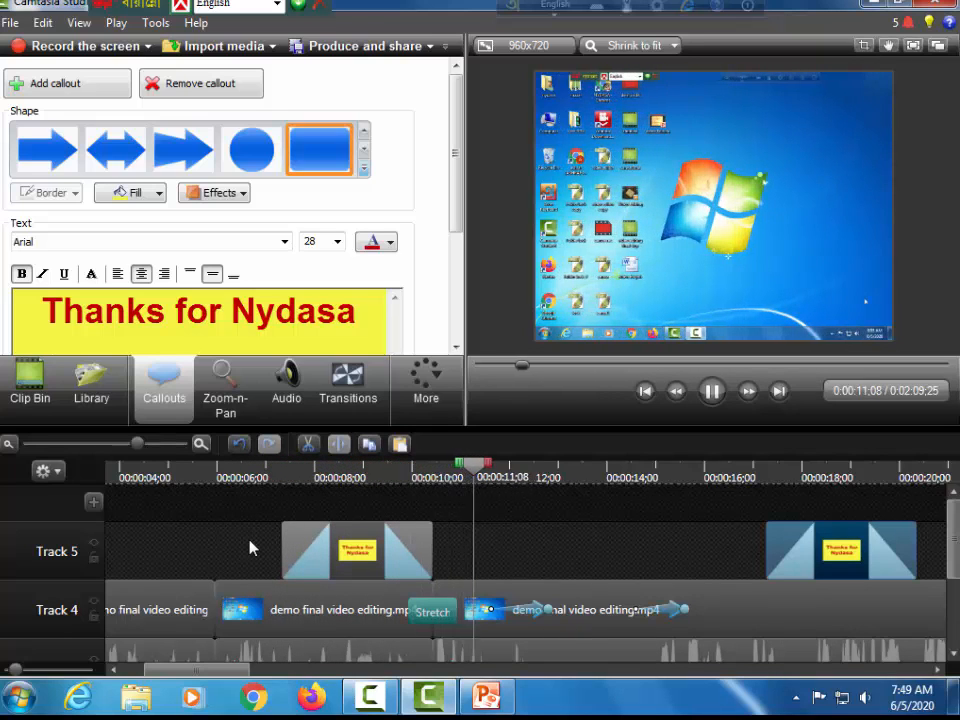
{"action": "left_click", "coordinate": [937, 671]}
{"action": "left_click", "coordinate": [937, 673]}
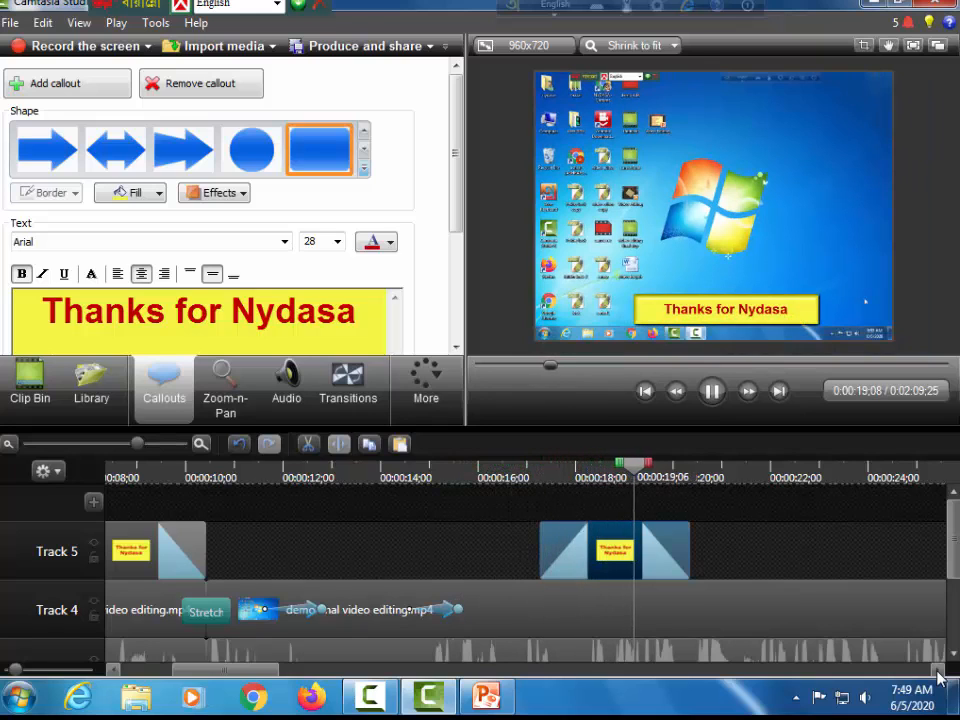
{"action": "key", "text": "space"}
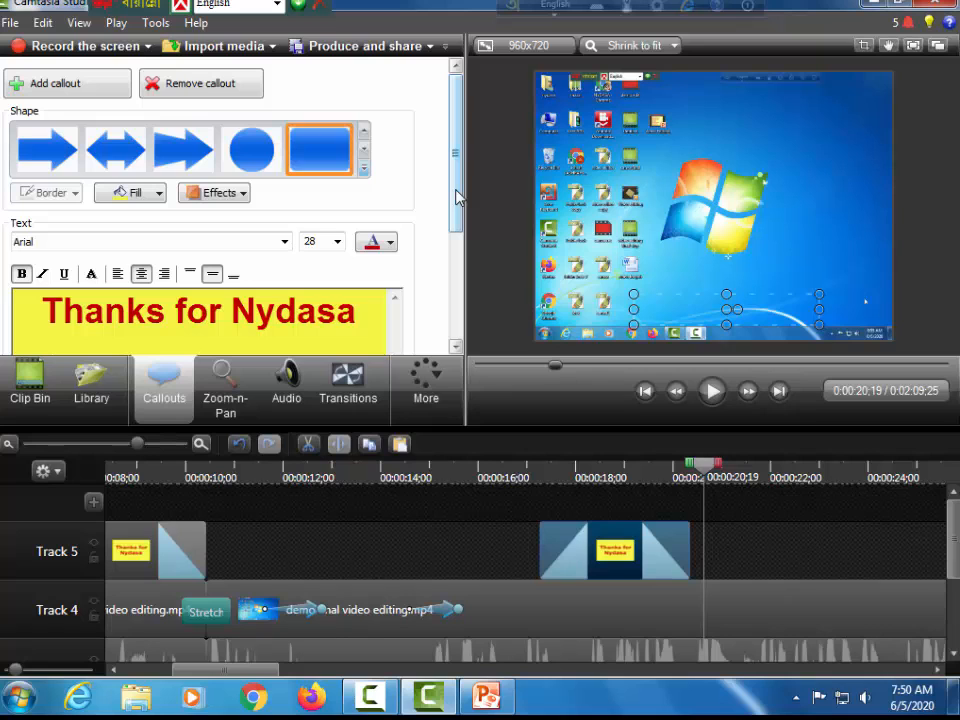
Place the playhead at 0:00:24;22, past the second callout, and open the Captions tools.
{"action": "left_click_drag", "start_coordinate": [455, 197], "coordinate": [456, 272]}
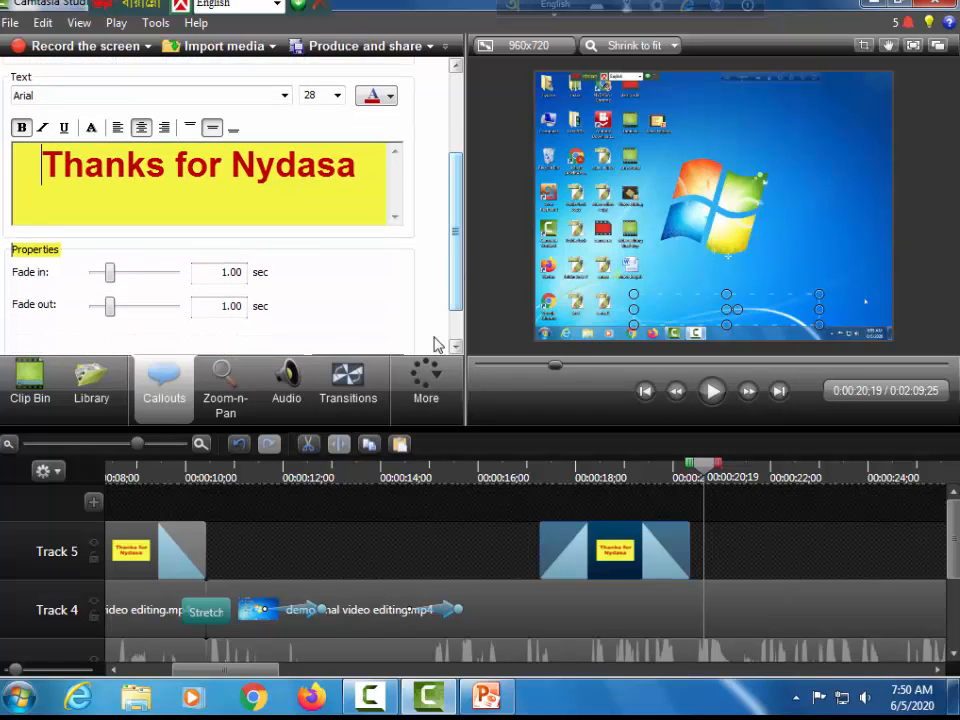
{"action": "left_click_drag", "start_coordinate": [251, 671], "coordinate": [333, 672]}
{"action": "left_click", "coordinate": [266, 477]}
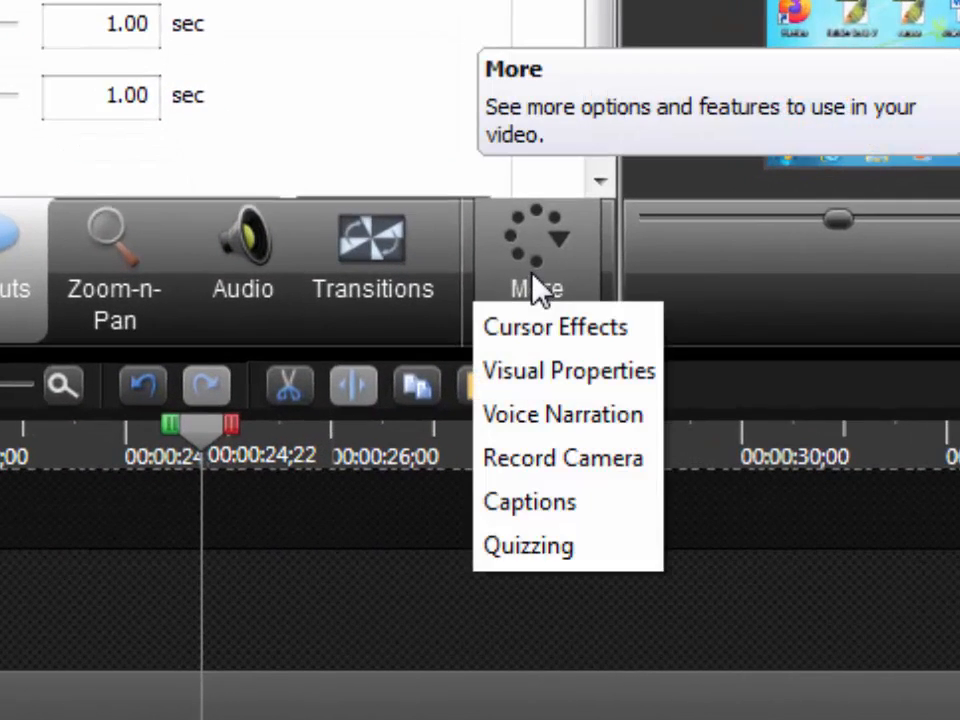
{"action": "left_click", "coordinate": [553, 330]}
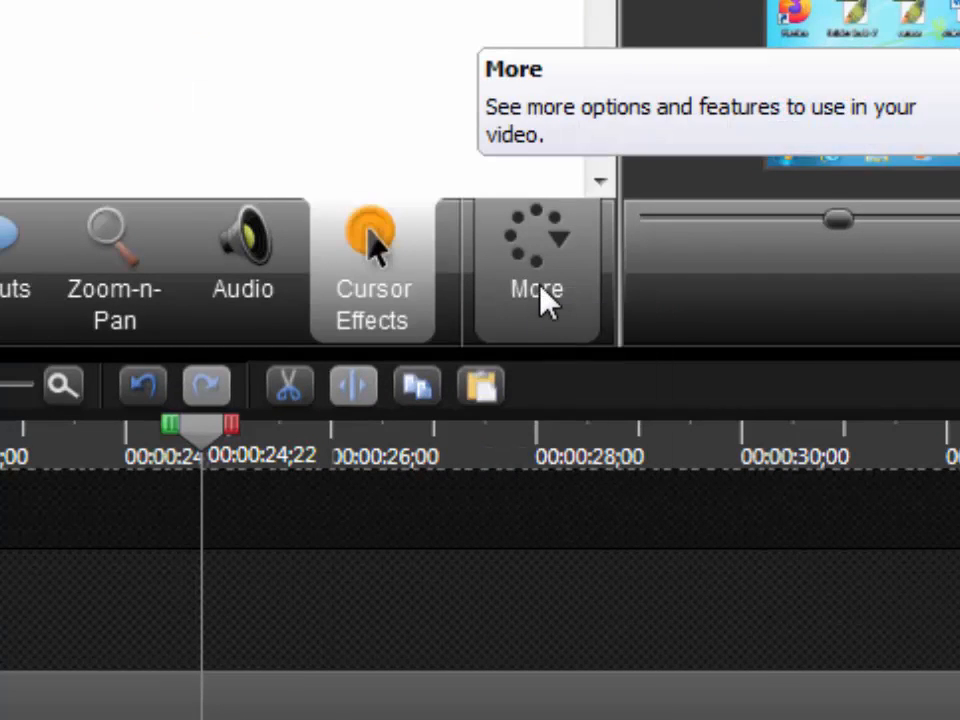
{"action": "left_click", "coordinate": [540, 295]}
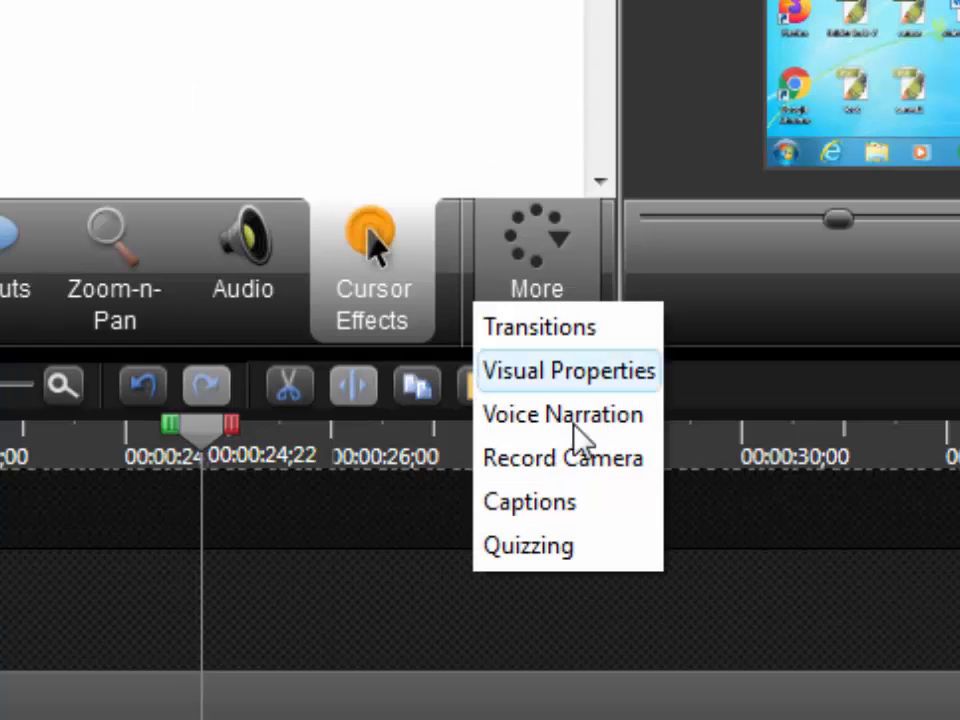
{"action": "left_click", "coordinate": [564, 500]}
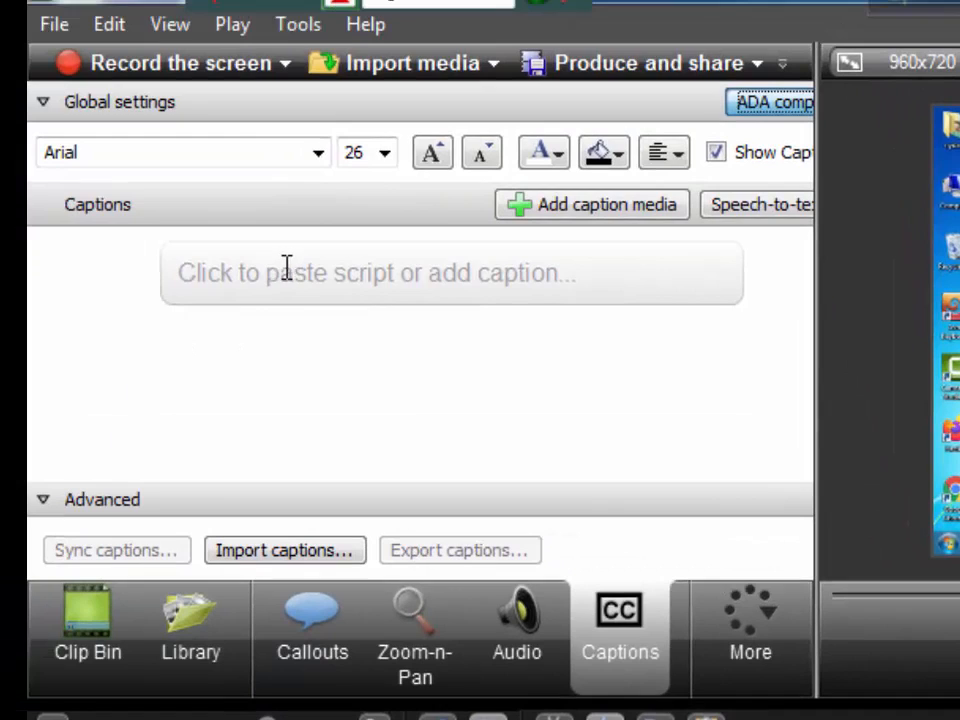
Add the caption "Learn computer build up your carrer" followed by a second caption "videi editing tutorial".
{"action": "left_click", "coordinate": [286, 268]}
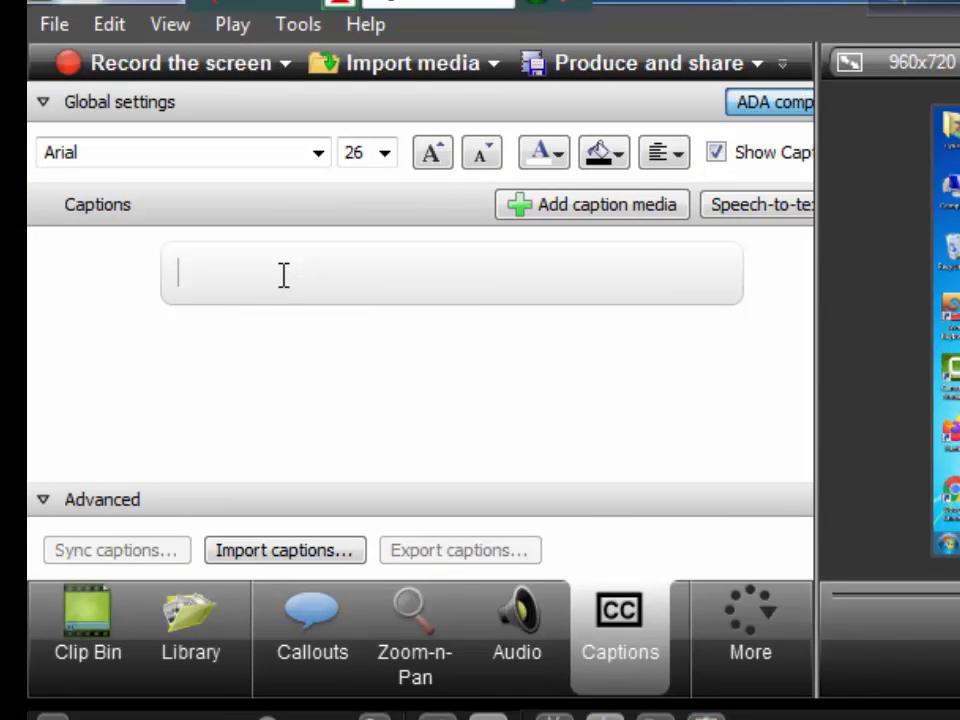
{"action": "type", "text": "Lear"}
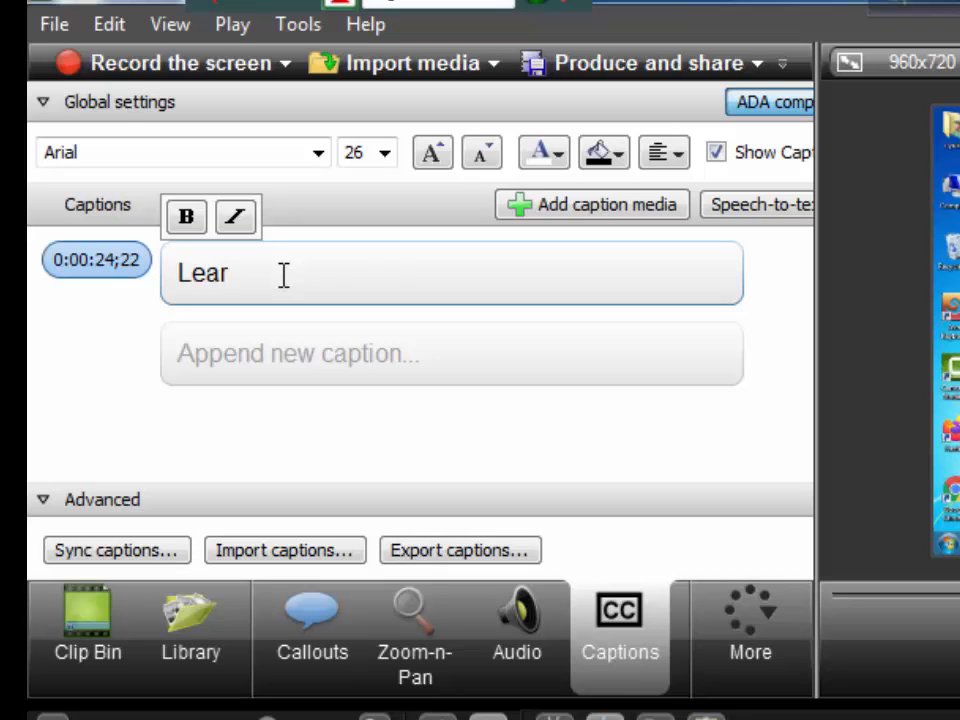
{"action": "type", "text": "n computer build up your carrer"}
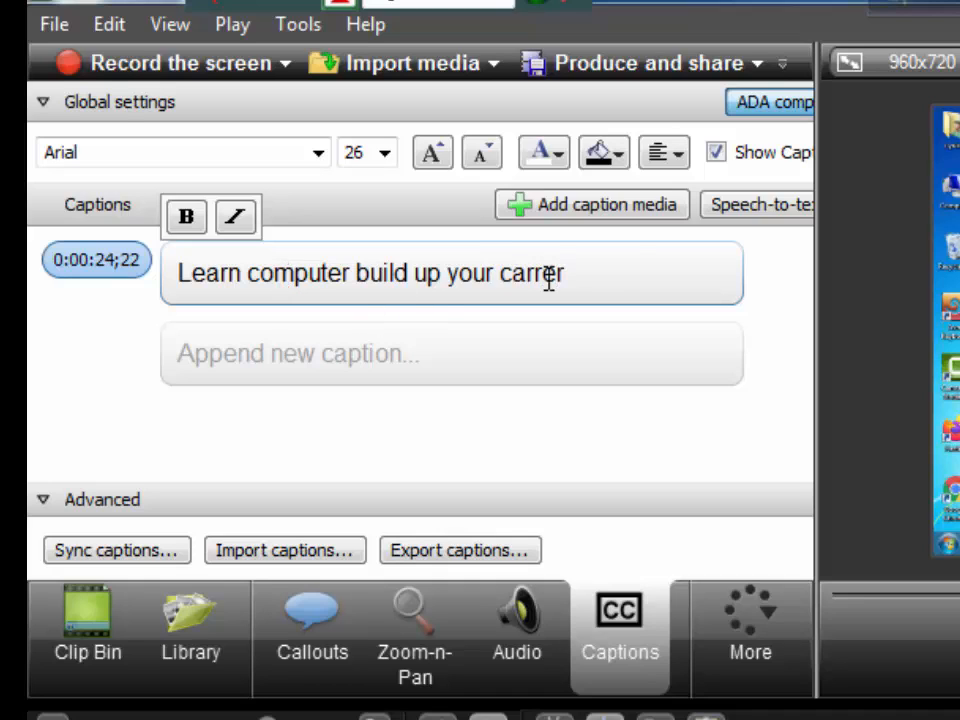
{"action": "left_click", "coordinate": [280, 352]}
{"action": "type", "text": "Videi editing tutorial"}
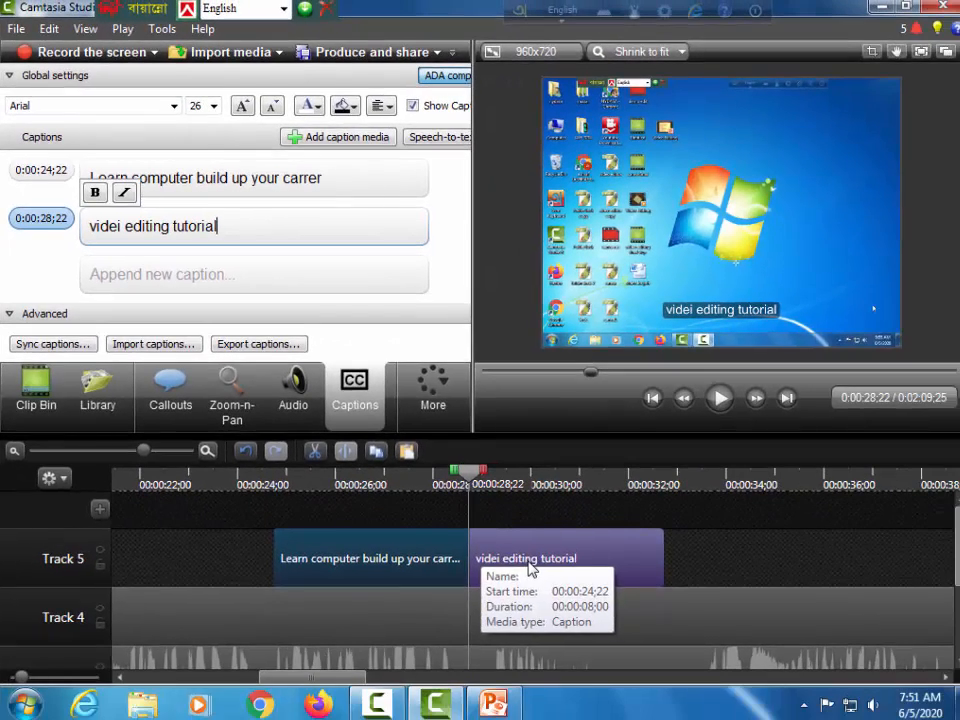
Play the timeline across both captions to preview how they display in the video.
{"action": "left_click_drag", "start_coordinate": [468, 471], "coordinate": [273, 533]}
{"action": "key", "text": "space"}
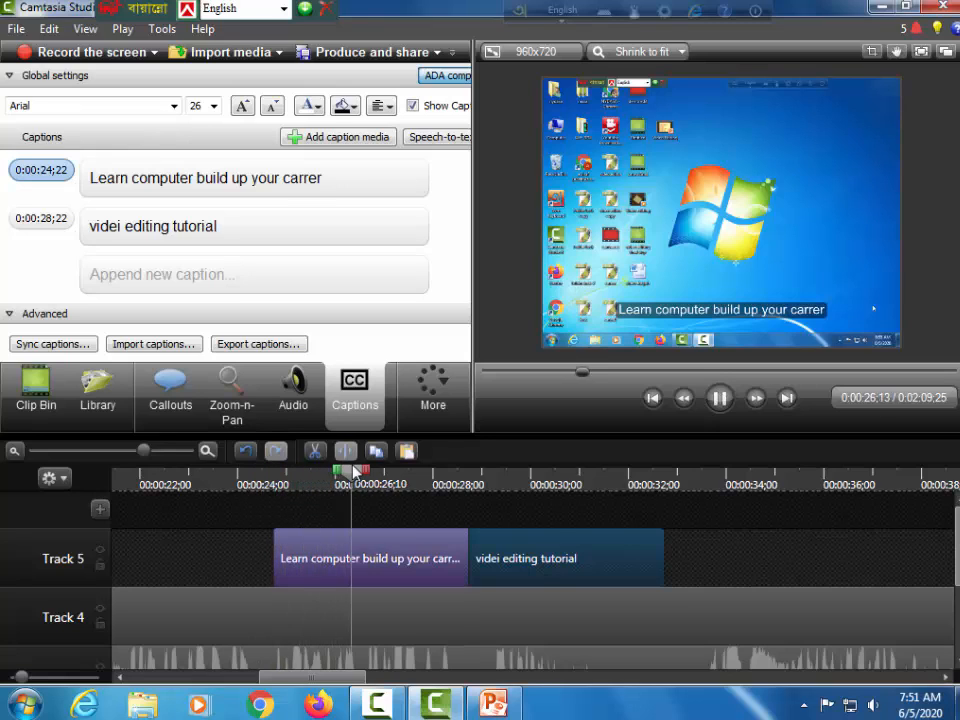
{"action": "key", "text": "space"}
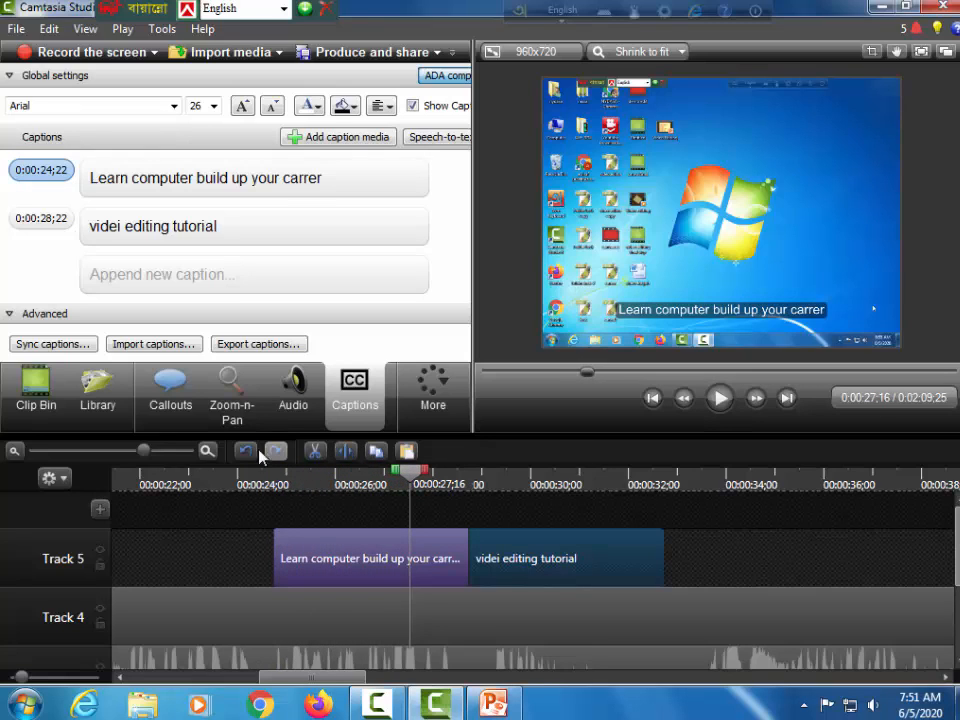
{"action": "left_click", "coordinate": [180, 538]}
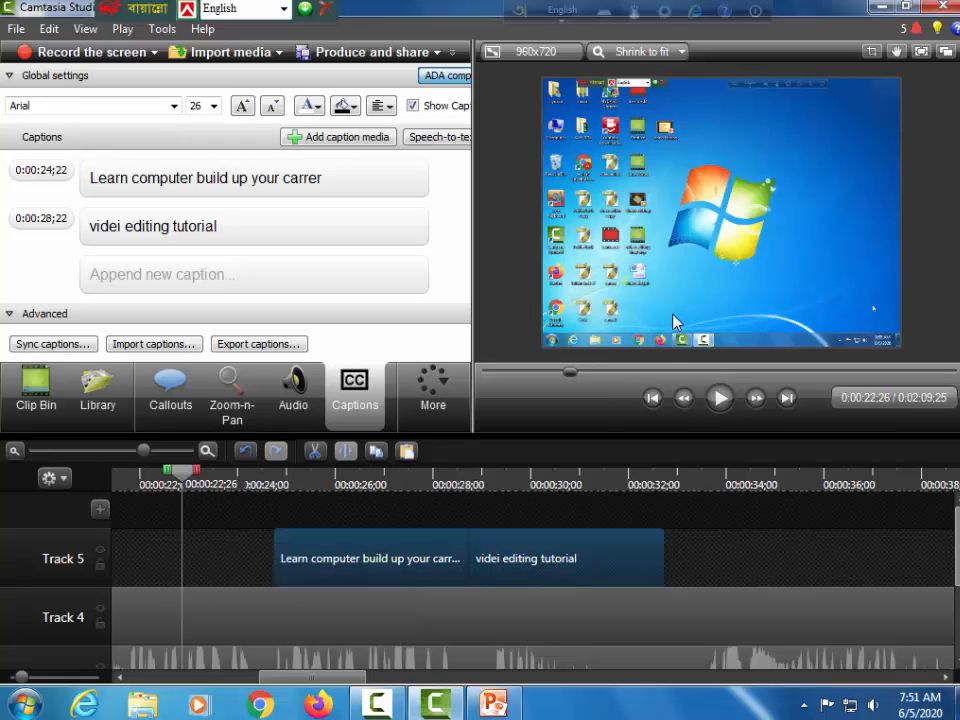
{"action": "key", "text": "space"}
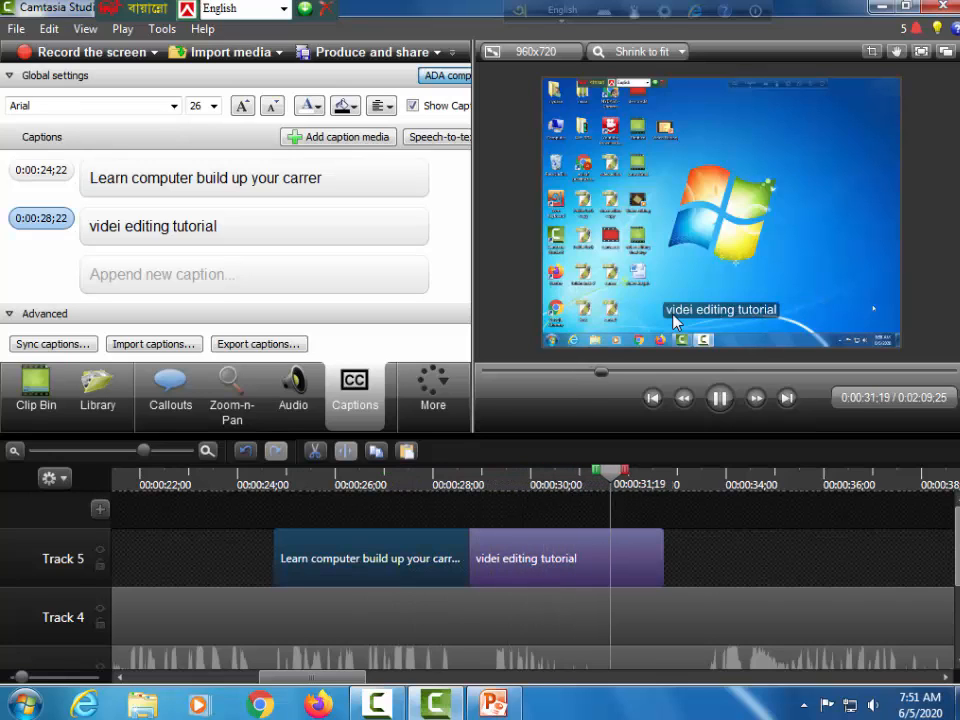
{"action": "key", "text": "space"}
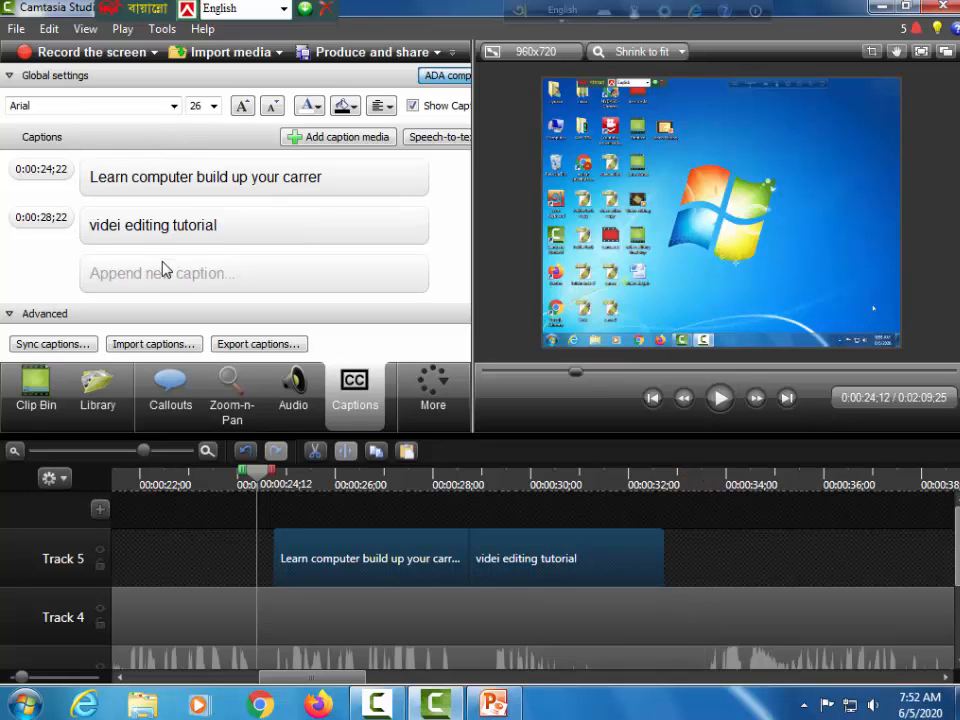
Copy the text "videi editing tutorial" from the second caption and paste it at the end of the first caption.
{"action": "left_click", "coordinate": [341, 172]}
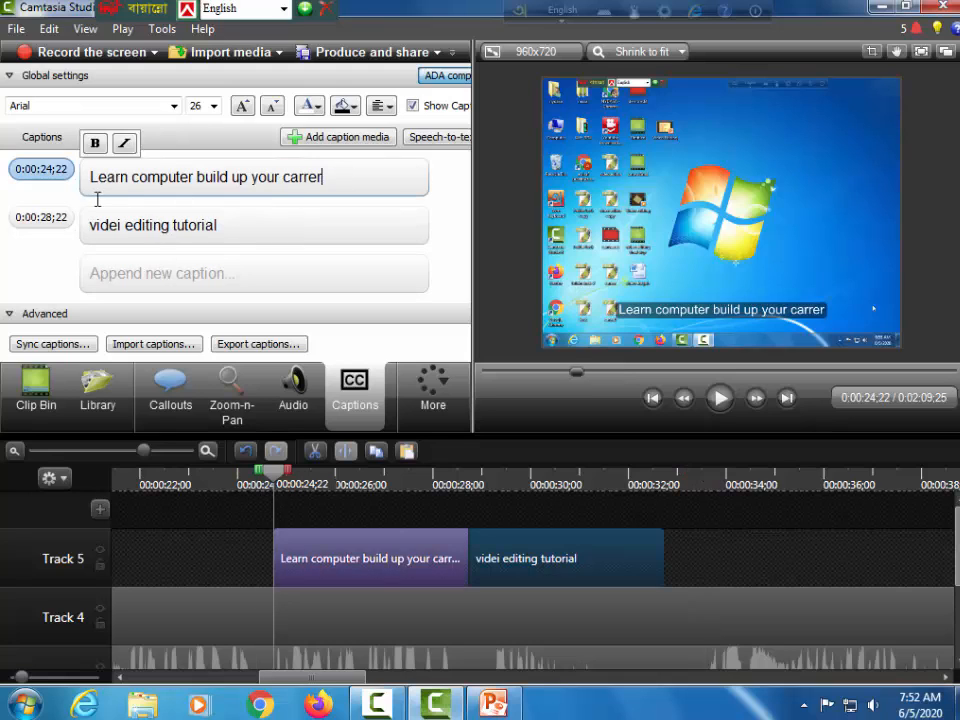
{"action": "left_click_drag", "start_coordinate": [223, 221], "coordinate": [88, 226]}
{"action": "right_click", "coordinate": [113, 228]}
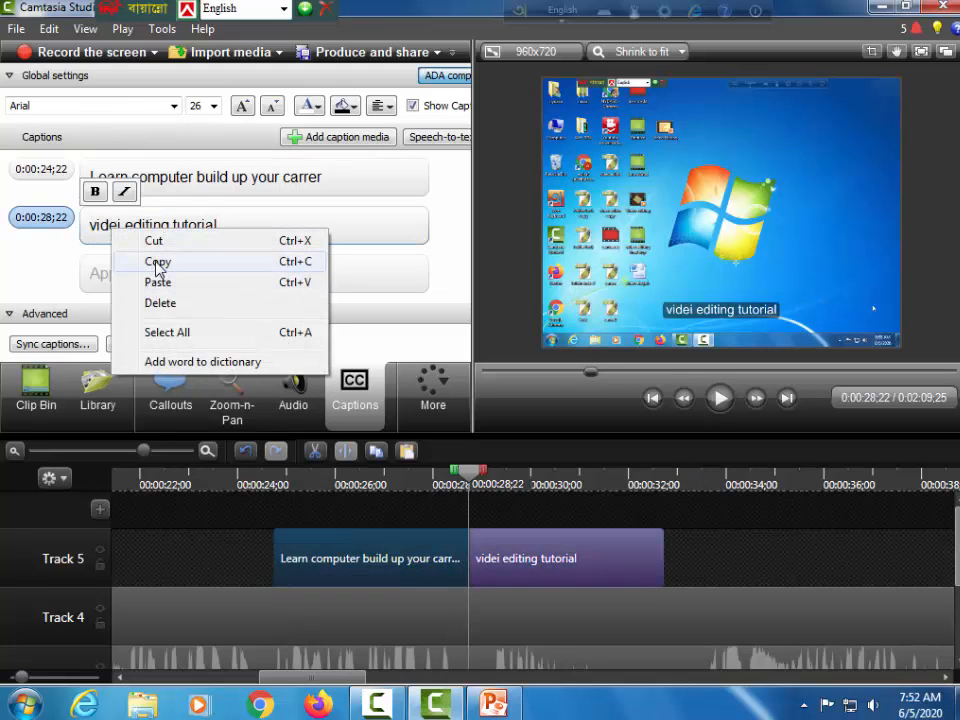
{"action": "left_click", "coordinate": [150, 262]}
{"action": "left_click", "coordinate": [348, 177]}
{"action": "right_click", "coordinate": [348, 177]}
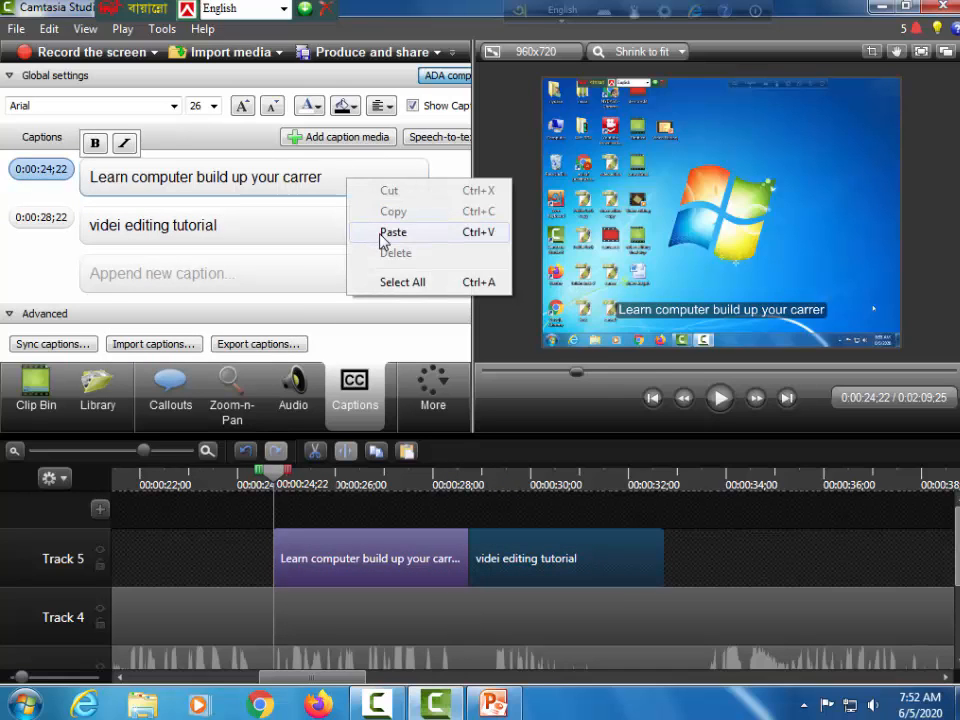
{"action": "left_click", "coordinate": [381, 234]}
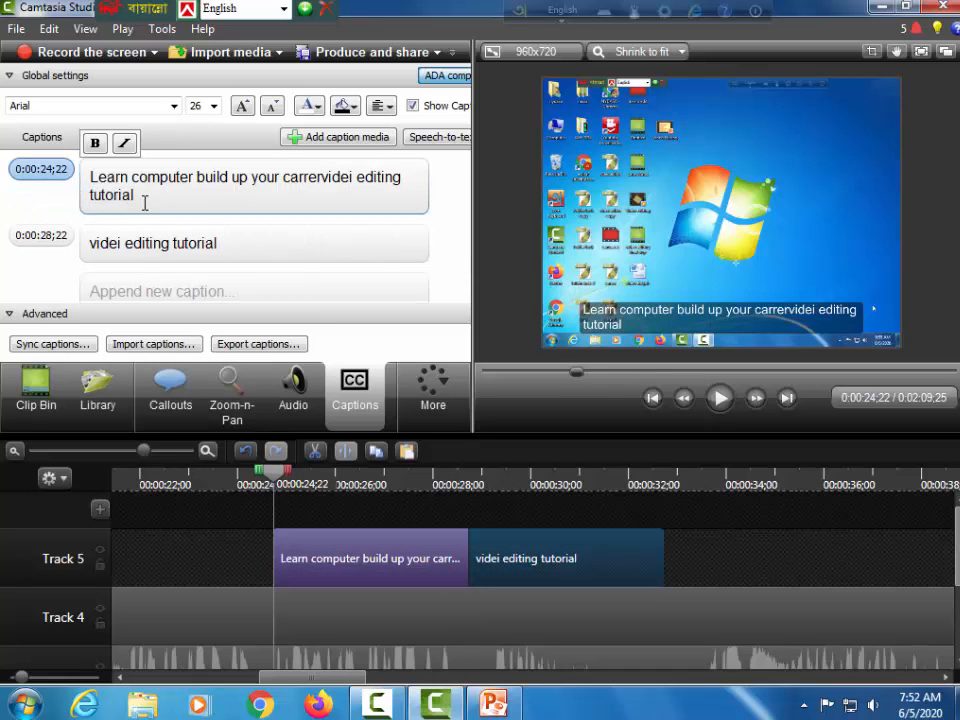
Copy the first caption's full text and append it as two new captions after "videi editing tutorial".
{"action": "left_click_drag", "start_coordinate": [145, 203], "coordinate": [83, 172]}
{"action": "right_click", "coordinate": [133, 174]}
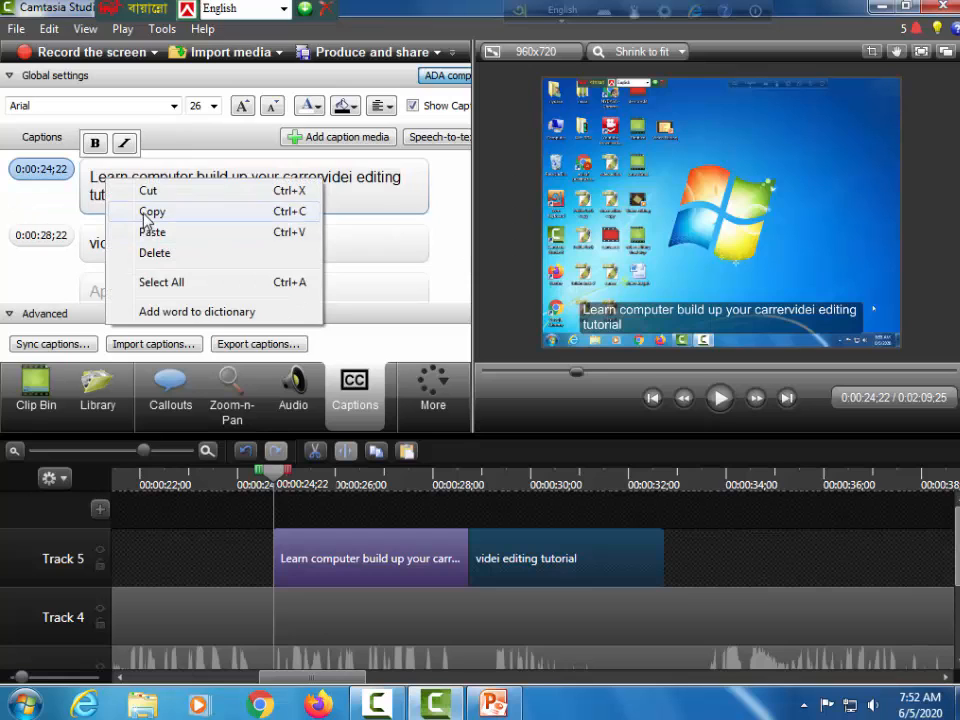
{"action": "left_click", "coordinate": [146, 212]}
{"action": "left_click", "coordinate": [149, 285]}
{"action": "right_click", "coordinate": [149, 285]}
{"action": "left_click", "coordinate": [192, 336]}
{"action": "left_click", "coordinate": [167, 270]}
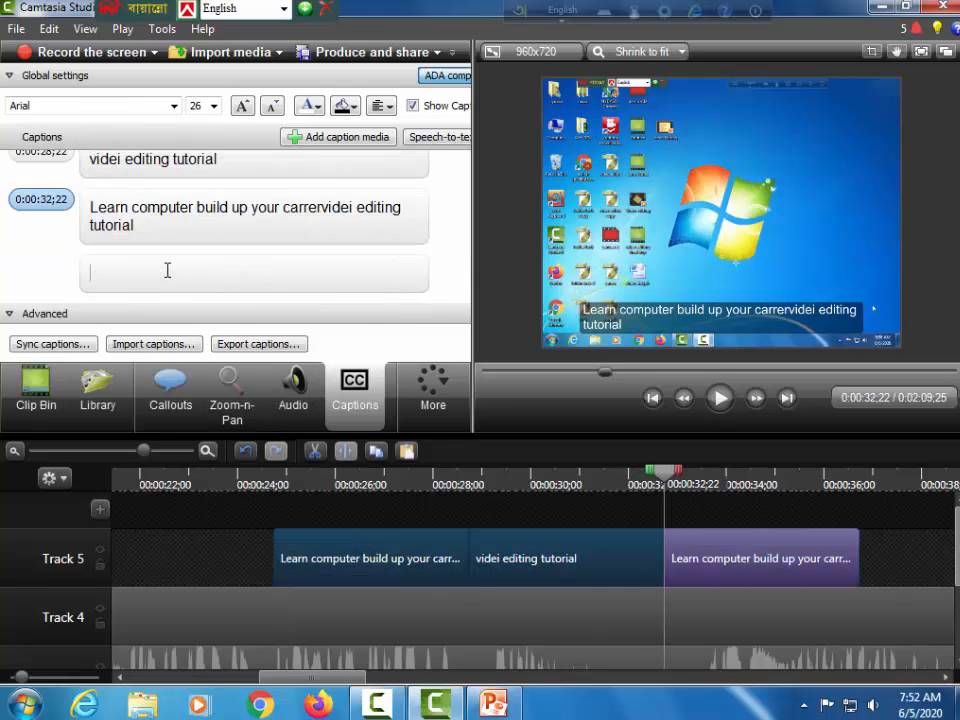
{"action": "right_click", "coordinate": [167, 270]}
{"action": "left_click", "coordinate": [212, 324]}
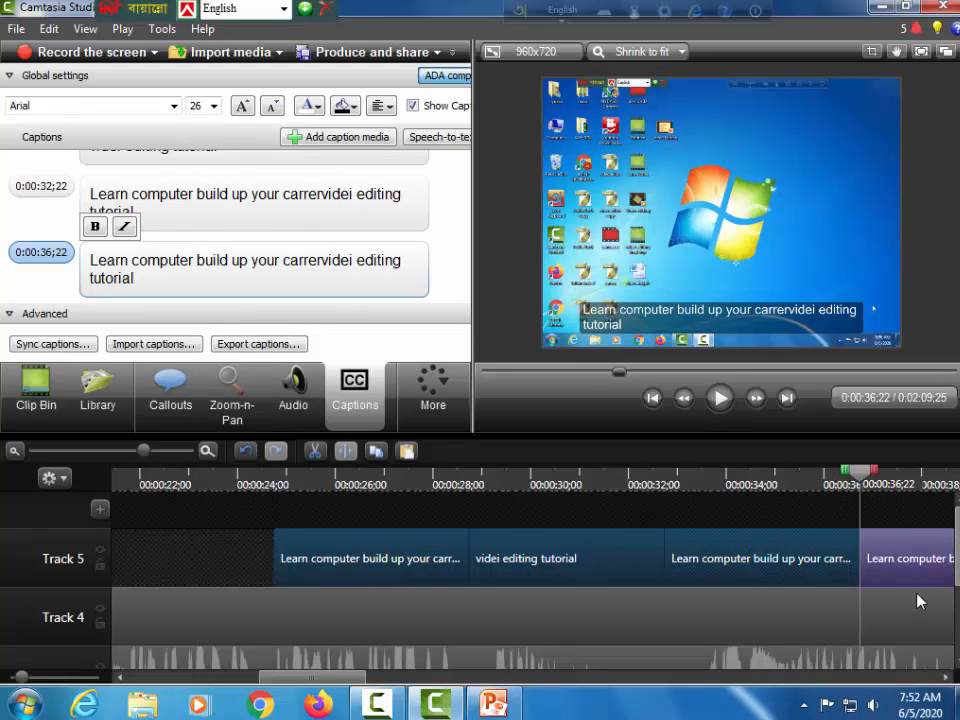
Play the timeline from just before the first caption through the last one to preview all four captions.
{"action": "left_click_drag", "start_coordinate": [868, 462], "coordinate": [240, 564]}
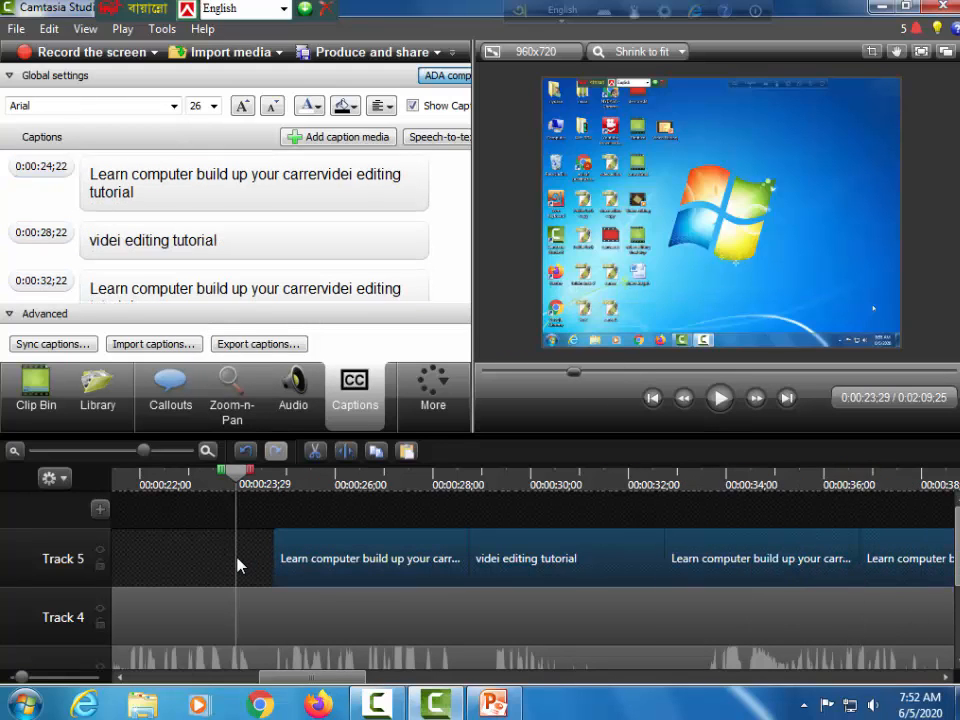
{"action": "key", "text": "space"}
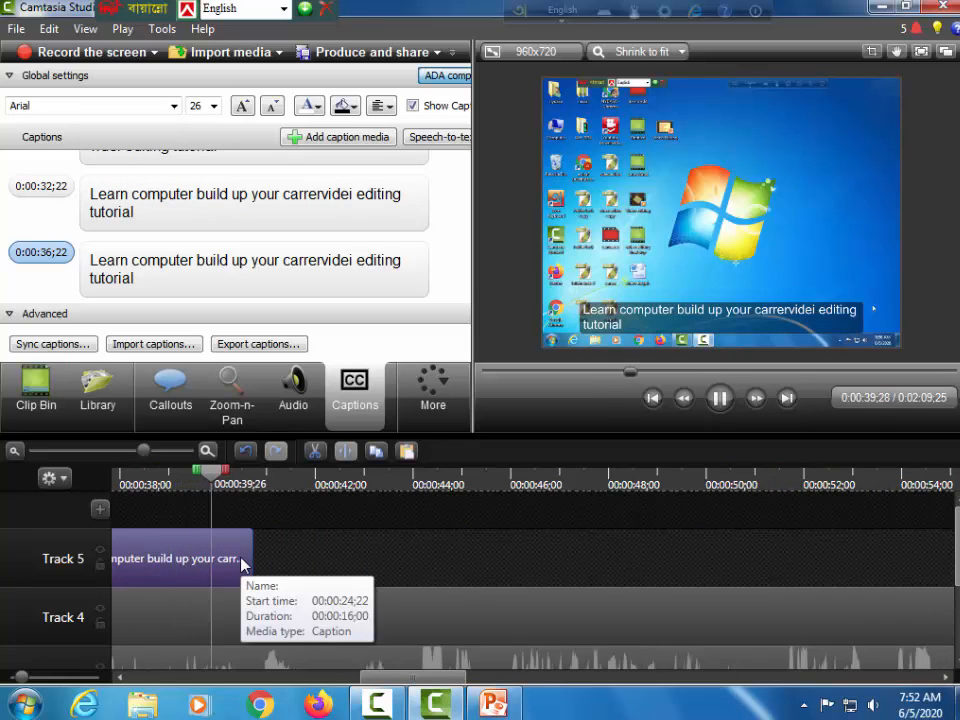
{"action": "key", "text": "space"}
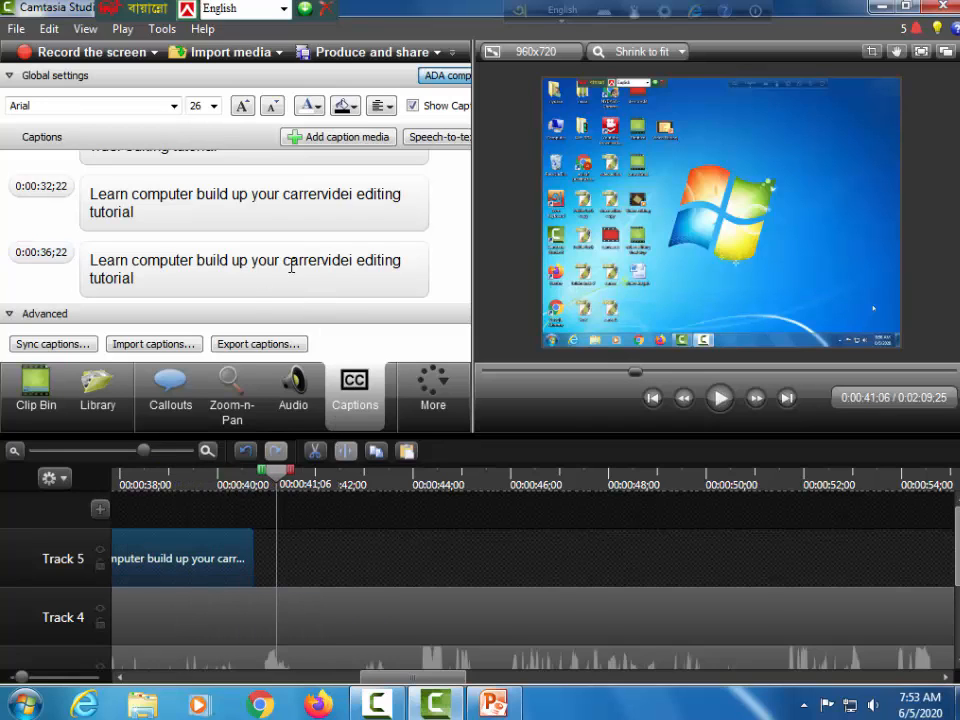
Make the full text of the first caption, starting at 0:00:24;22, bold.
{"action": "left_click", "coordinate": [242, 199]}
{"action": "scroll", "coordinate": [249, 212], "scroll_direction": "up", "scroll_amount": 2}
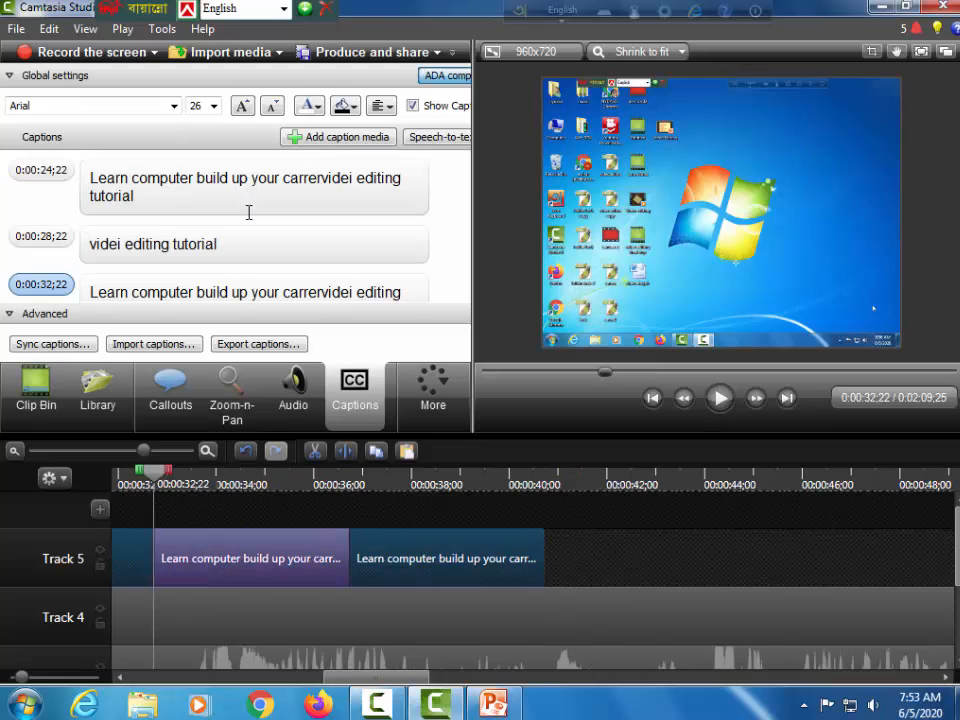
{"action": "left_click_drag", "start_coordinate": [92, 180], "coordinate": [152, 197]}
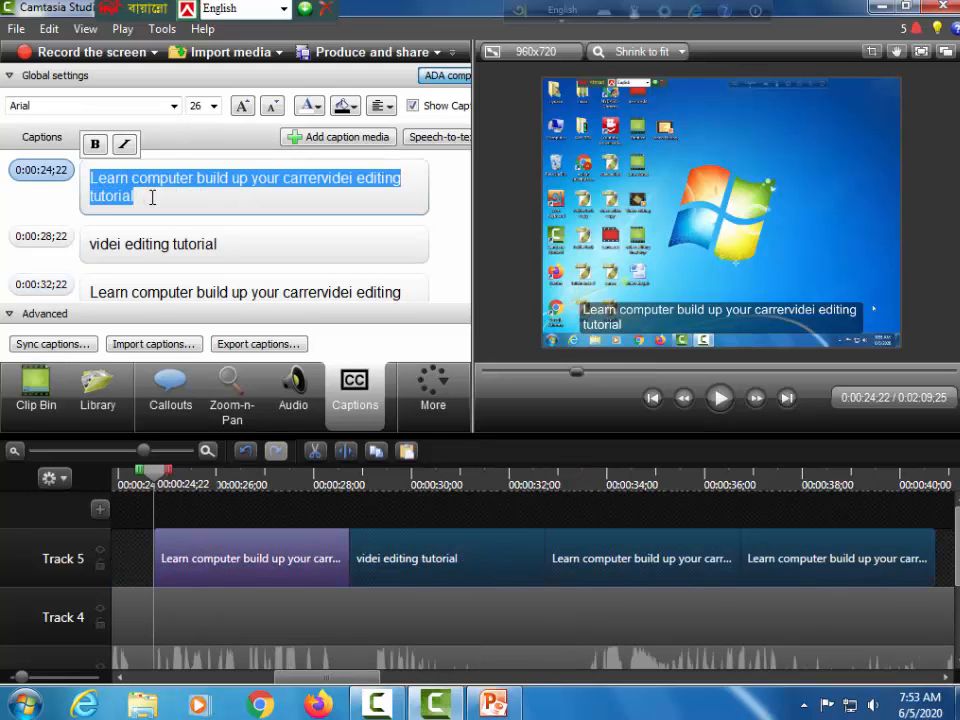
{"action": "left_click", "coordinate": [95, 144]}
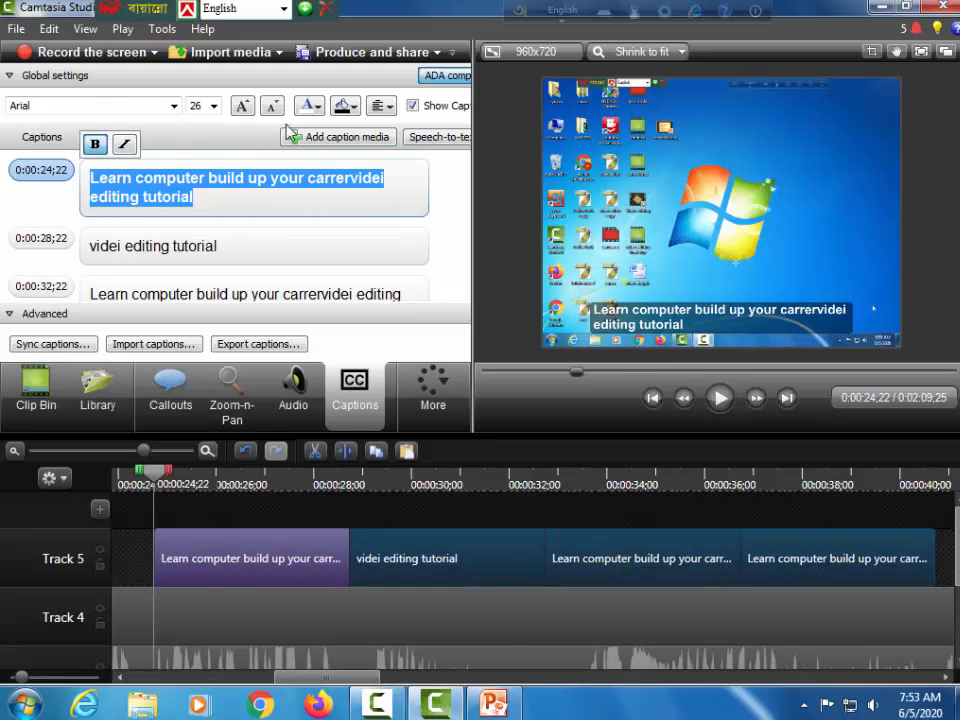
Set the caption background to yellow and try dark red and then light red for the caption text.
{"action": "left_click", "coordinate": [350, 106]}
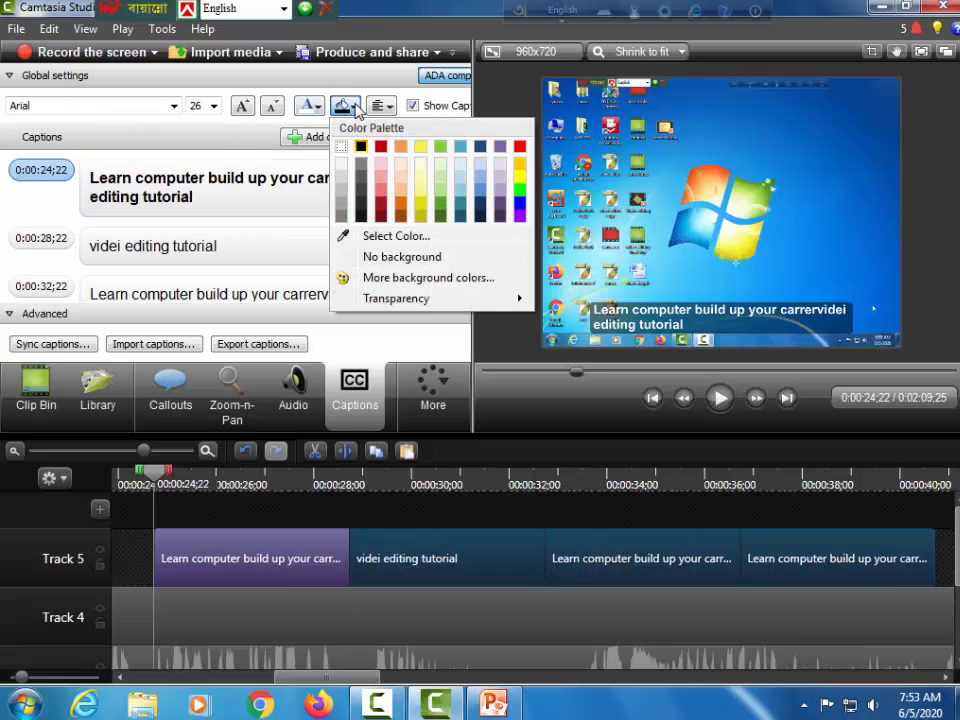
{"action": "left_click", "coordinate": [420, 150]}
{"action": "left_click", "coordinate": [310, 105]}
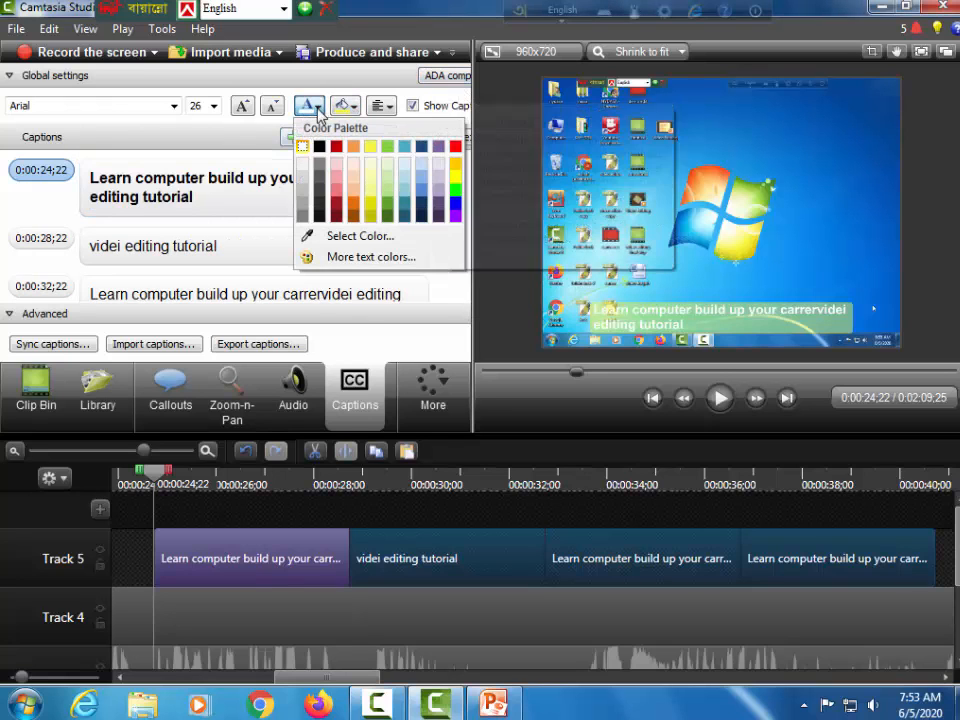
{"action": "left_click", "coordinate": [337, 147]}
{"action": "left_click", "coordinate": [310, 105]}
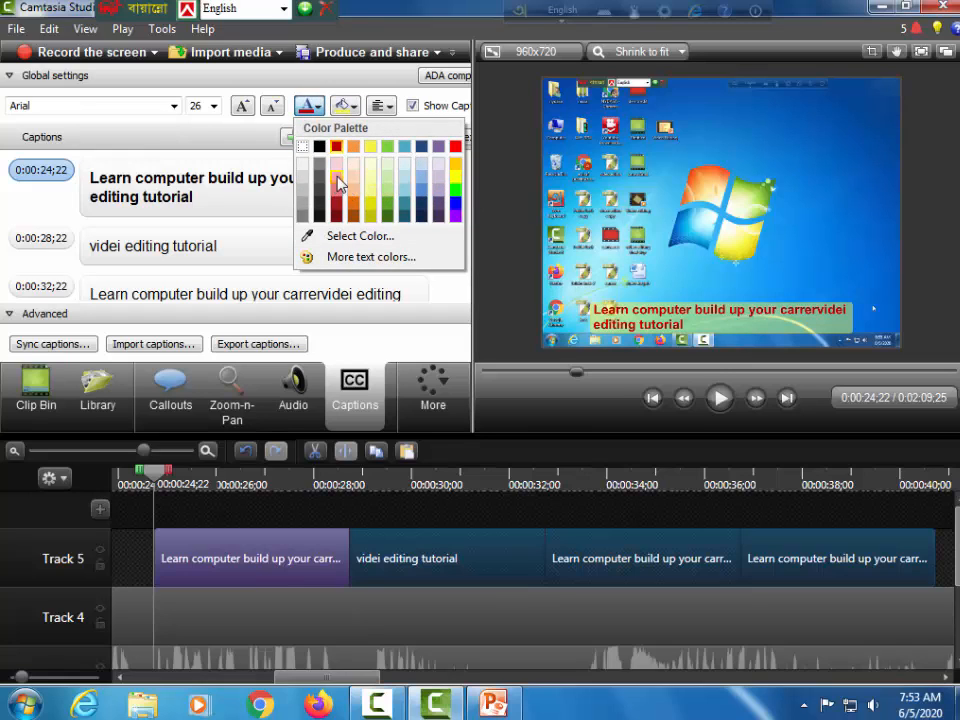
{"action": "left_click", "coordinate": [453, 180]}
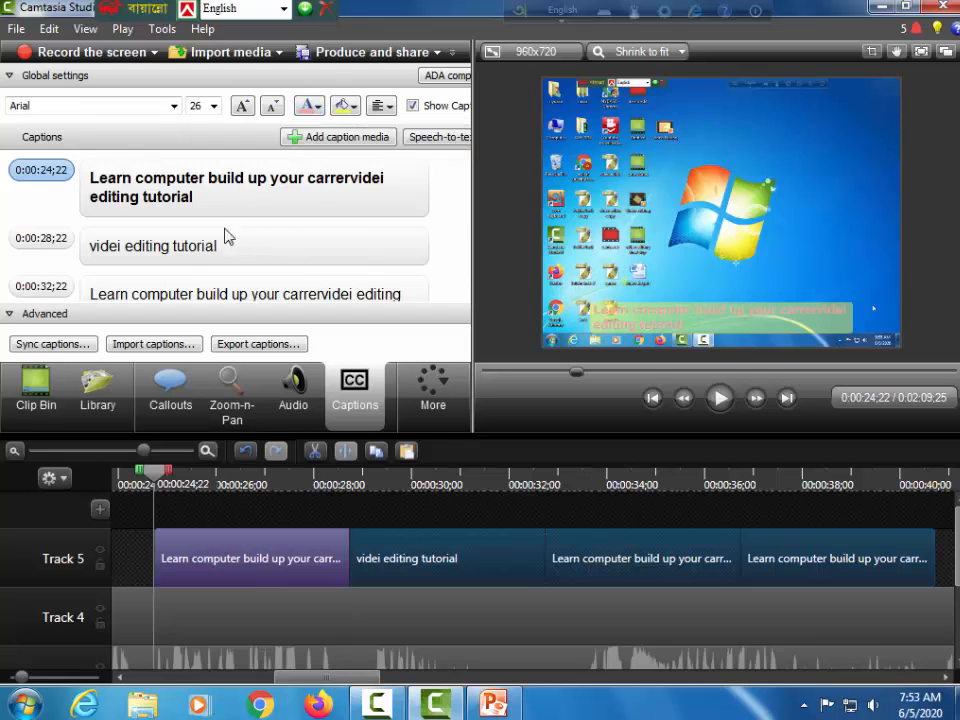
Select the second caption, "videi editing tutorial", and set the caption background colour to red.
{"action": "left_click", "coordinate": [240, 256]}
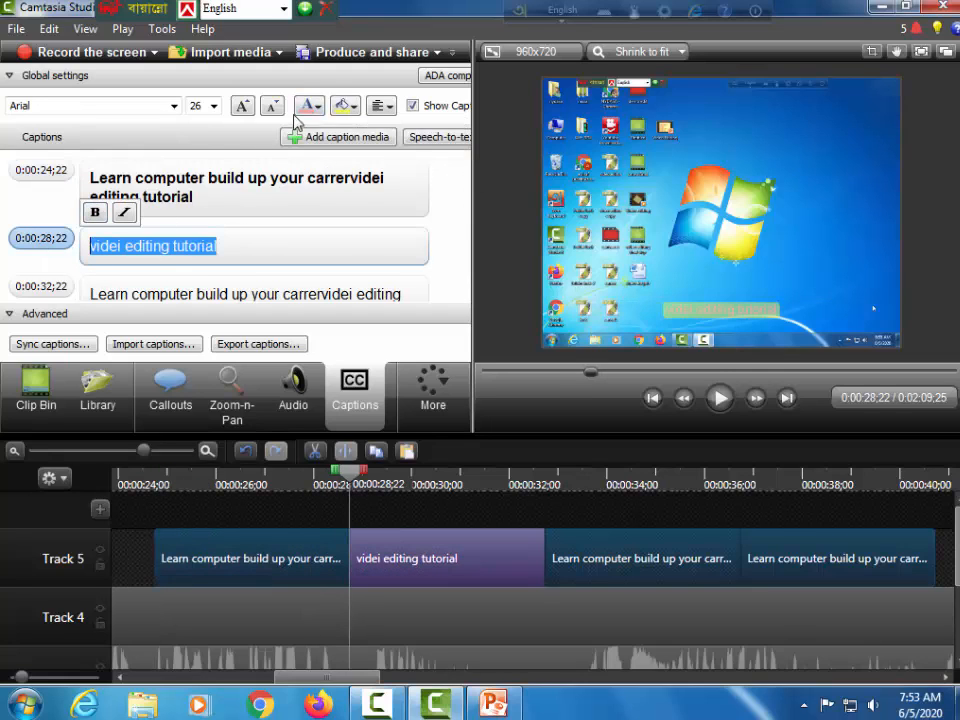
{"action": "left_click", "coordinate": [350, 108]}
{"action": "left_click", "coordinate": [381, 147]}
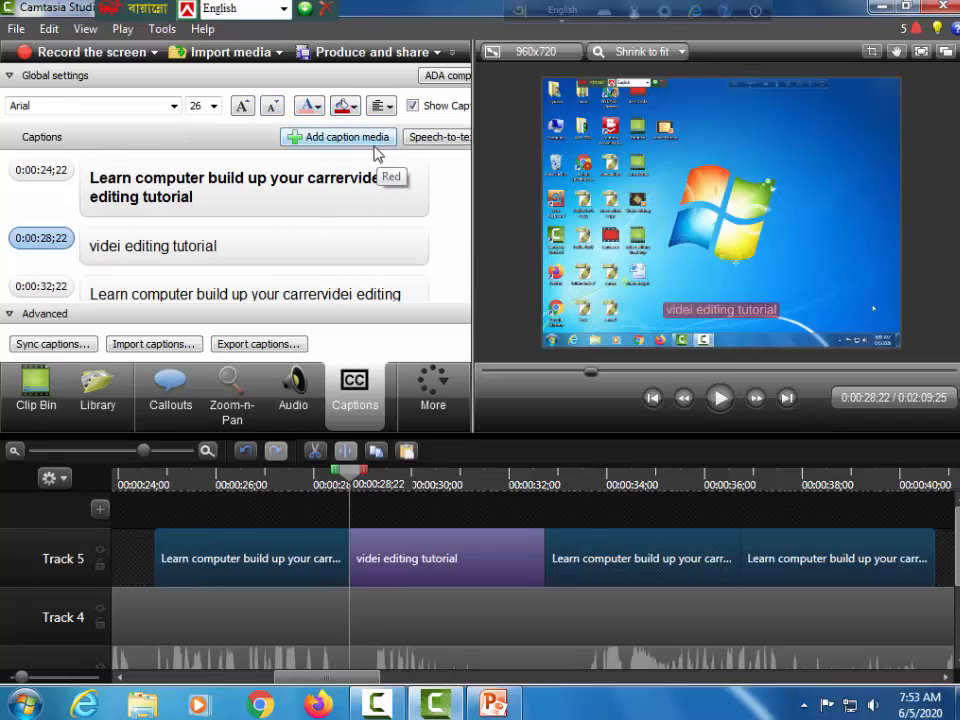
Make the "videi editing tutorial" caption bold and set the caption text colour to light grey.
{"action": "left_click_drag", "start_coordinate": [230, 246], "coordinate": [89, 246]}
{"action": "left_click", "coordinate": [95, 212]}
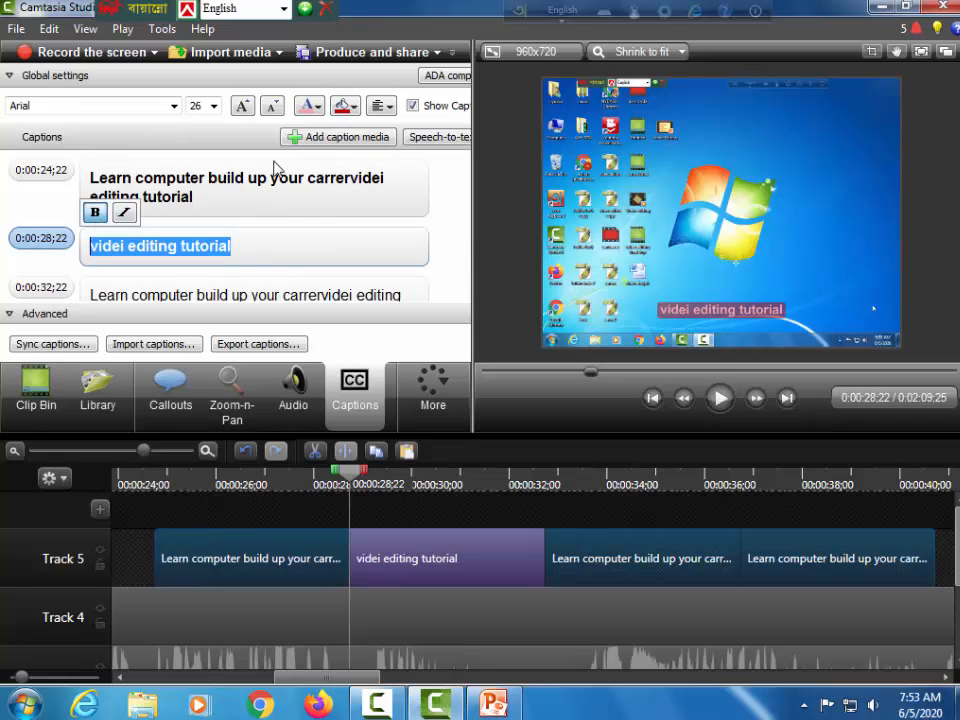
{"action": "left_click", "coordinate": [318, 107]}
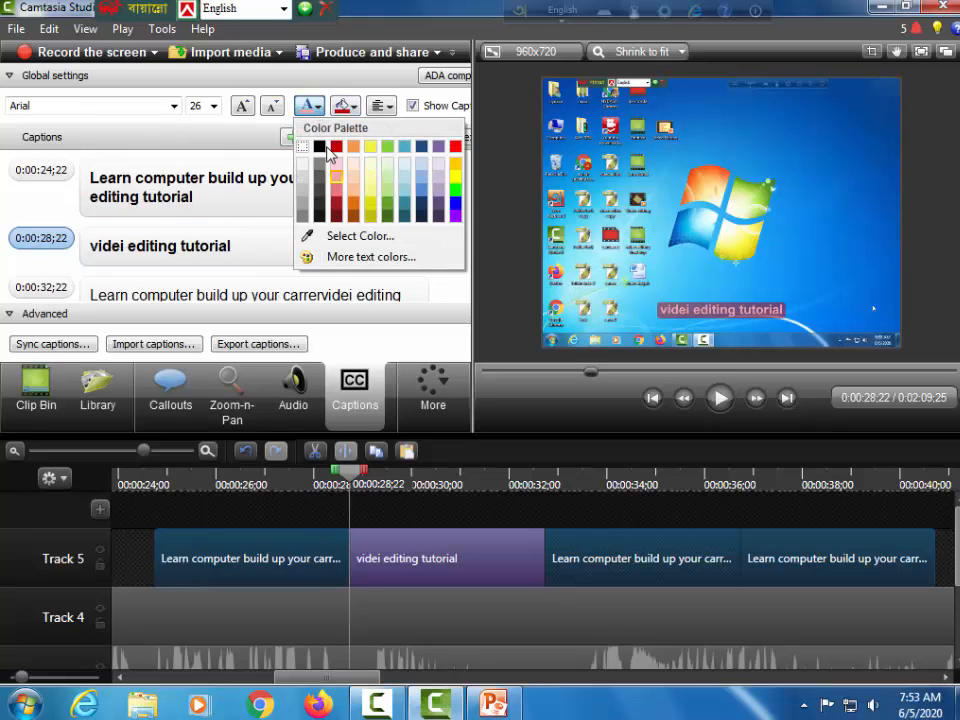
{"action": "left_click", "coordinate": [306, 170]}
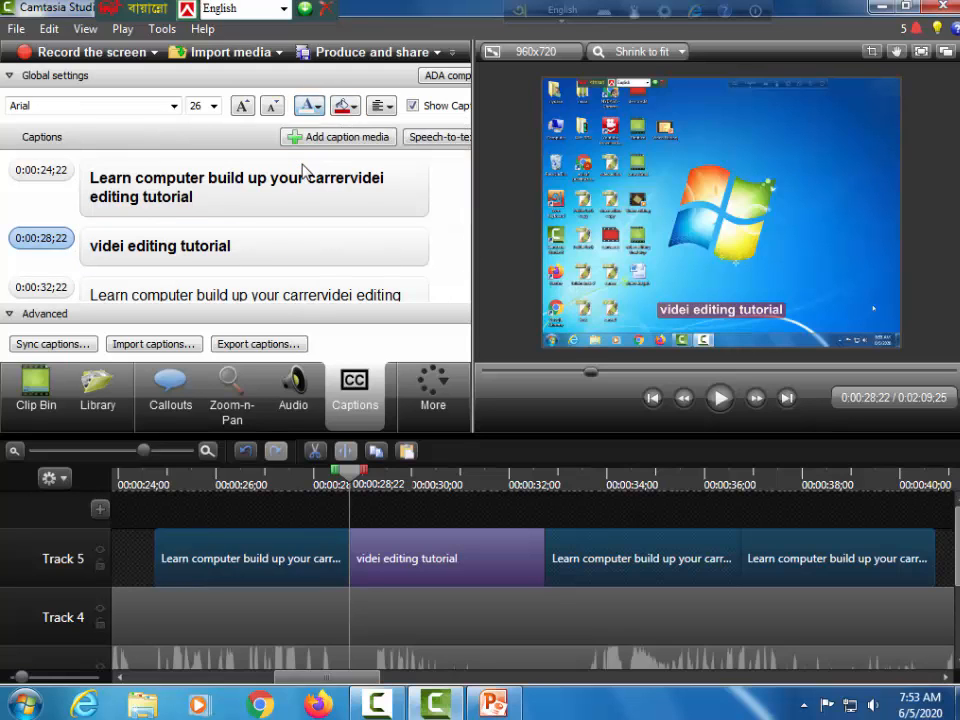
Make the entire caption at 0:00:32;22 bold and set the caption alignment to Center.
{"action": "left_click", "coordinate": [372, 294]}
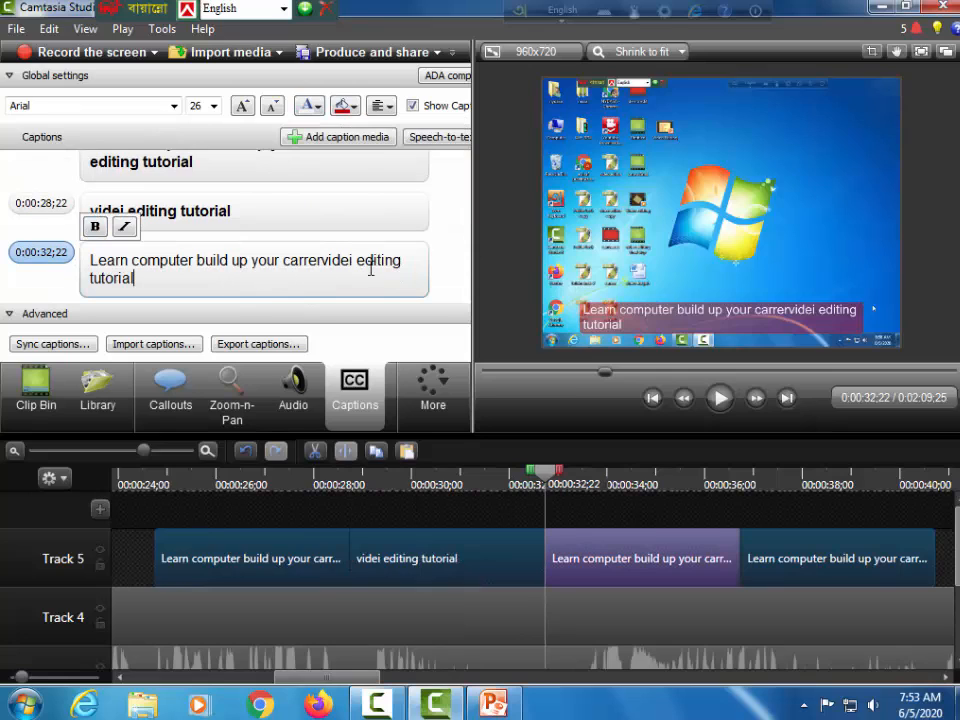
{"action": "left_click_drag", "start_coordinate": [90, 260], "coordinate": [152, 278]}
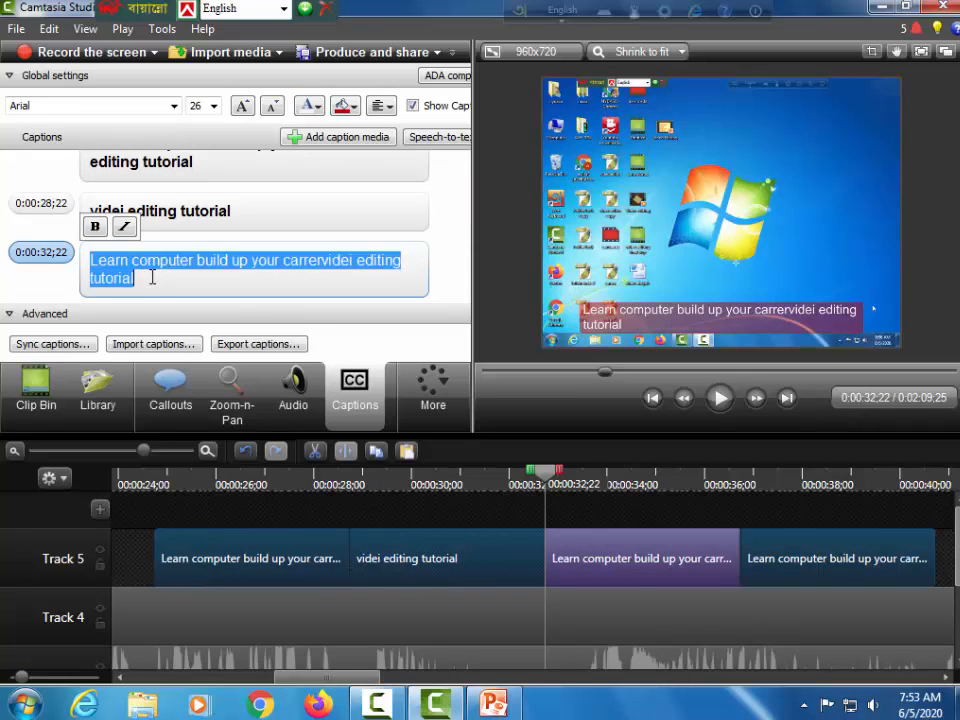
{"action": "left_click", "coordinate": [96, 227]}
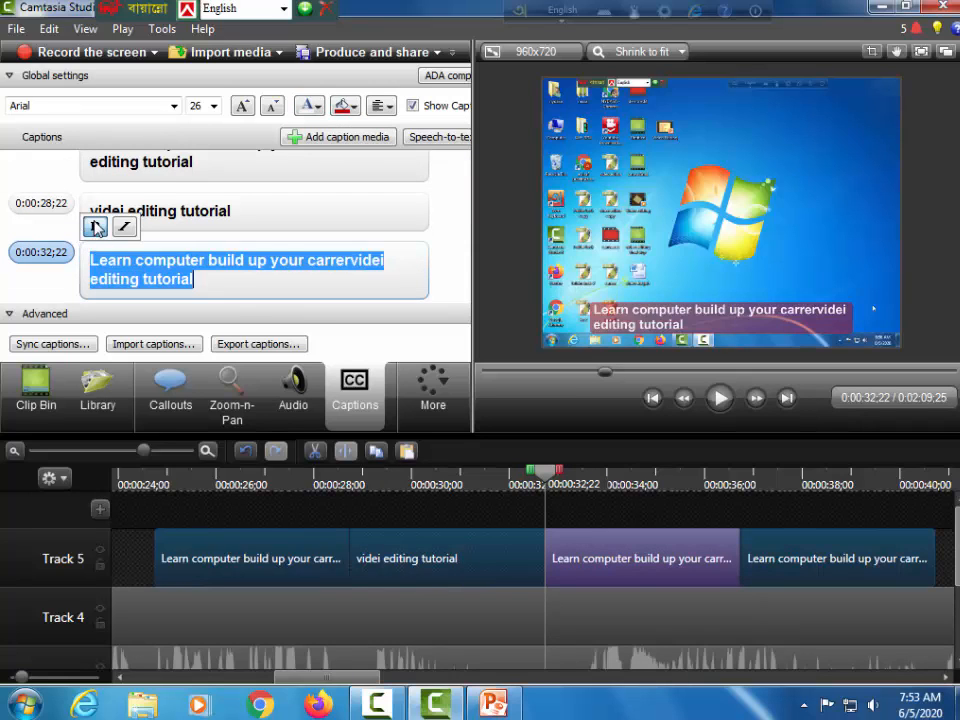
{"action": "left_click", "coordinate": [377, 106]}
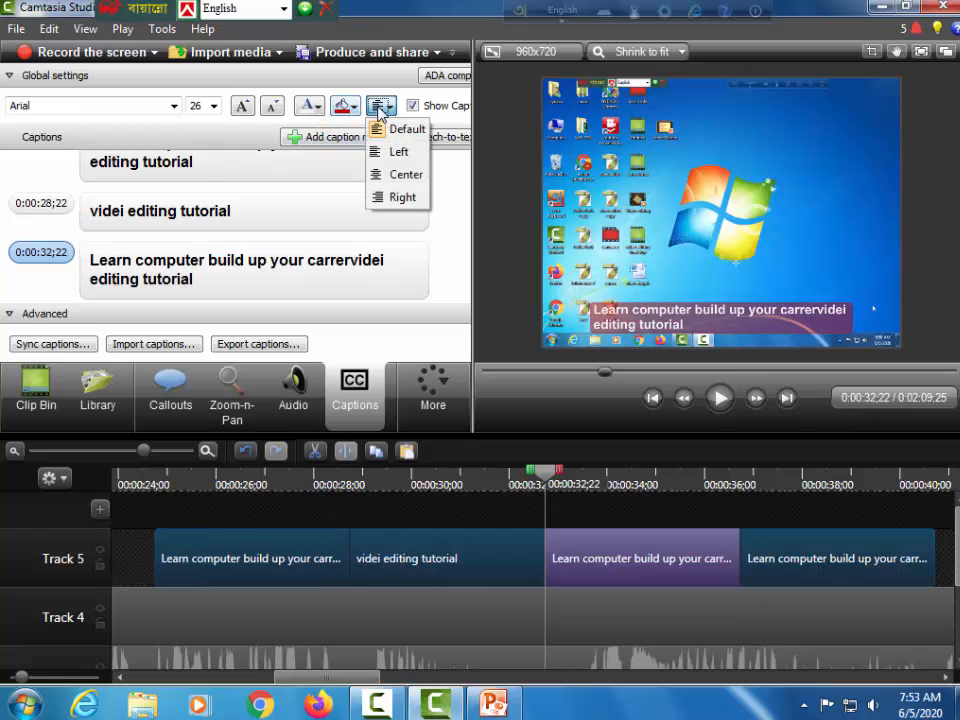
{"action": "left_click", "coordinate": [390, 174]}
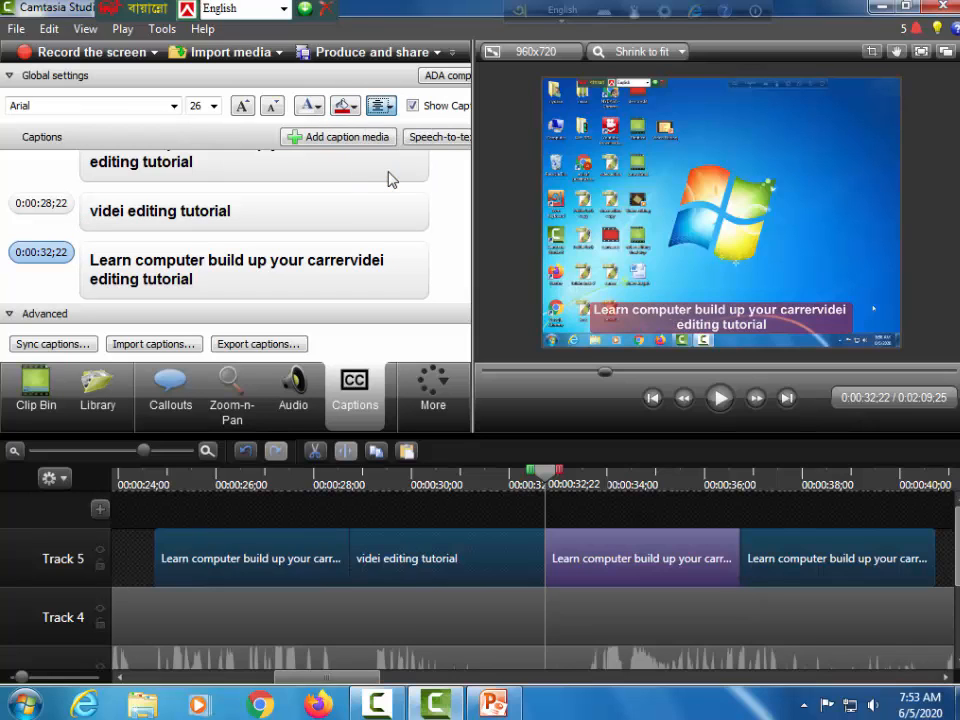
Set the caption text colour to blue and the caption background to yellow.
{"action": "left_click", "coordinate": [312, 106]}
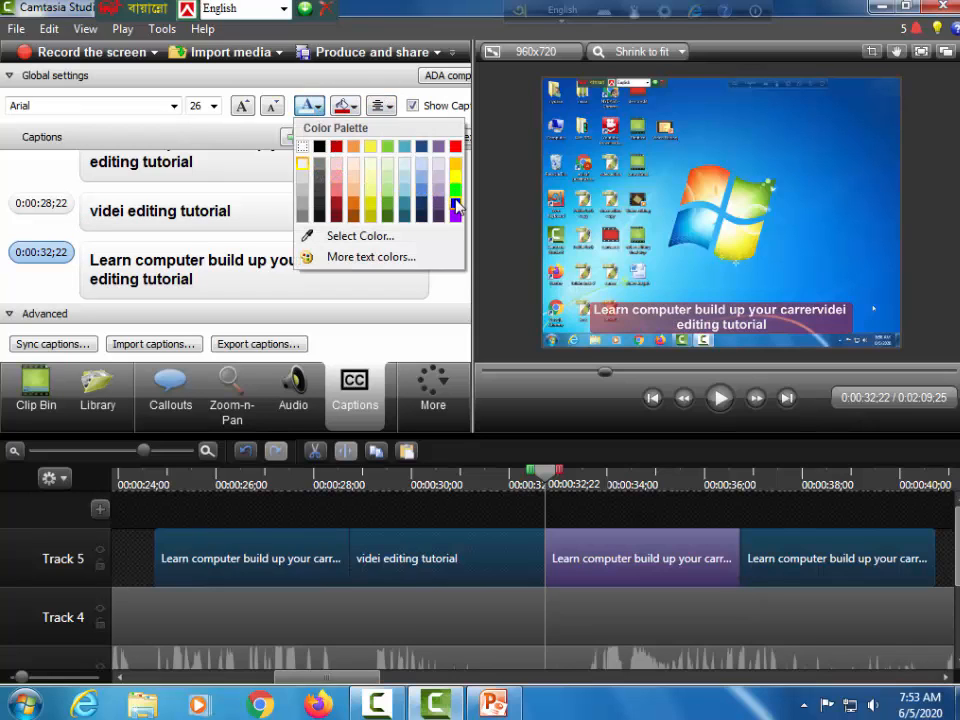
{"action": "left_click", "coordinate": [456, 205]}
{"action": "left_click", "coordinate": [355, 112]}
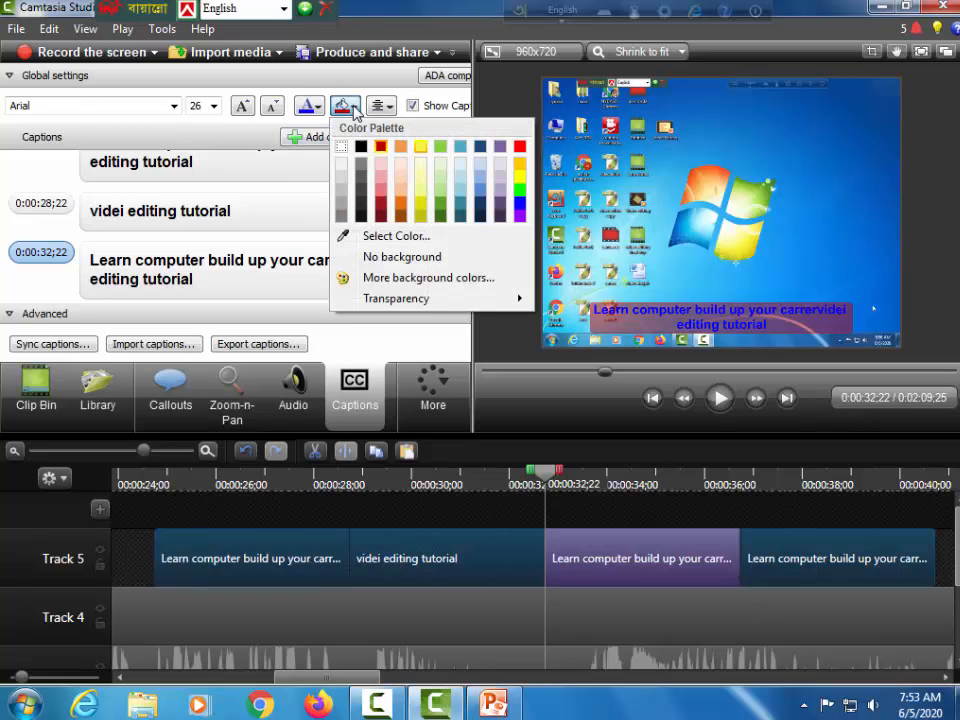
{"action": "left_click", "coordinate": [420, 197]}
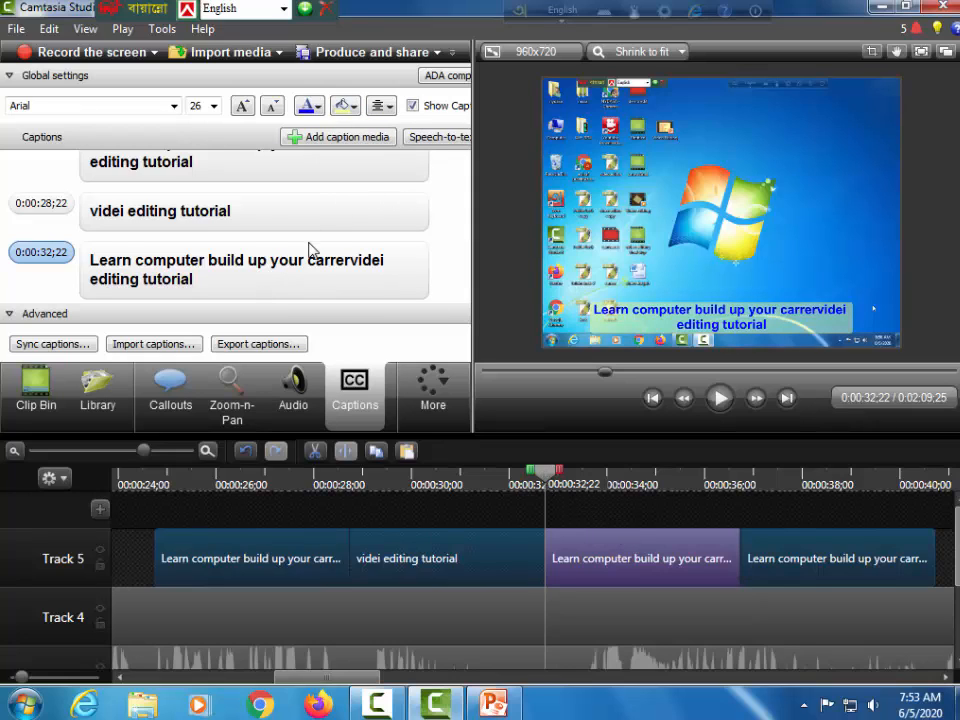
With the caption at 0:00:36;22 selected, set the caption text colour to red and the background to a yellow shade.
{"action": "scroll", "coordinate": [310, 250], "scroll_direction": "down", "scroll_amount": 1}
{"action": "left_click", "coordinate": [88, 277]}
{"action": "left_click_drag", "start_coordinate": [96, 274], "coordinate": [157, 285]}
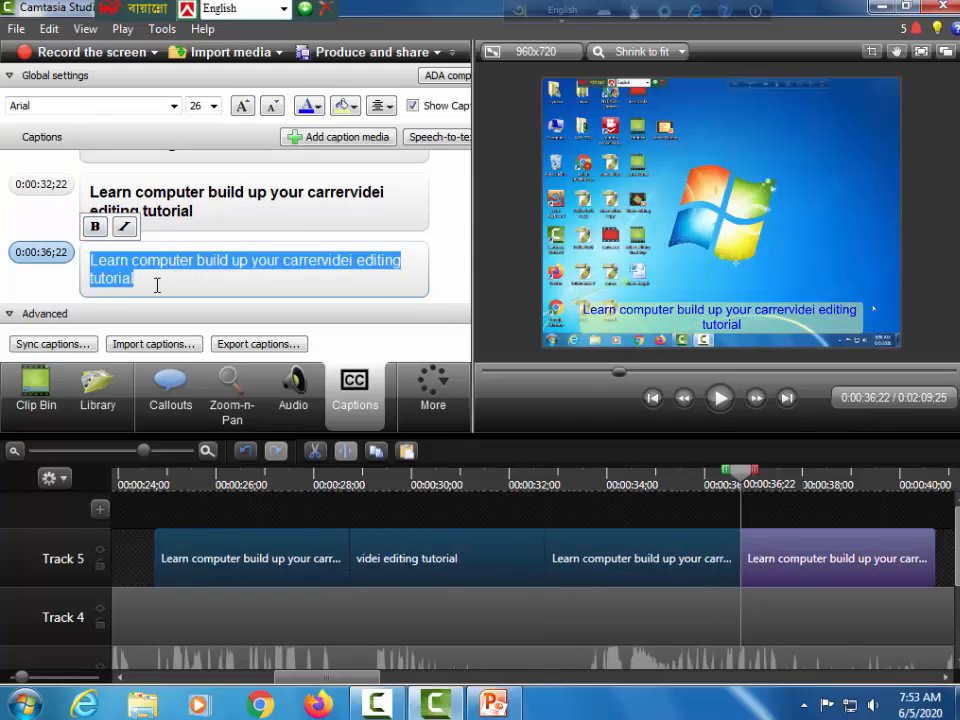
{"action": "left_click", "coordinate": [310, 105]}
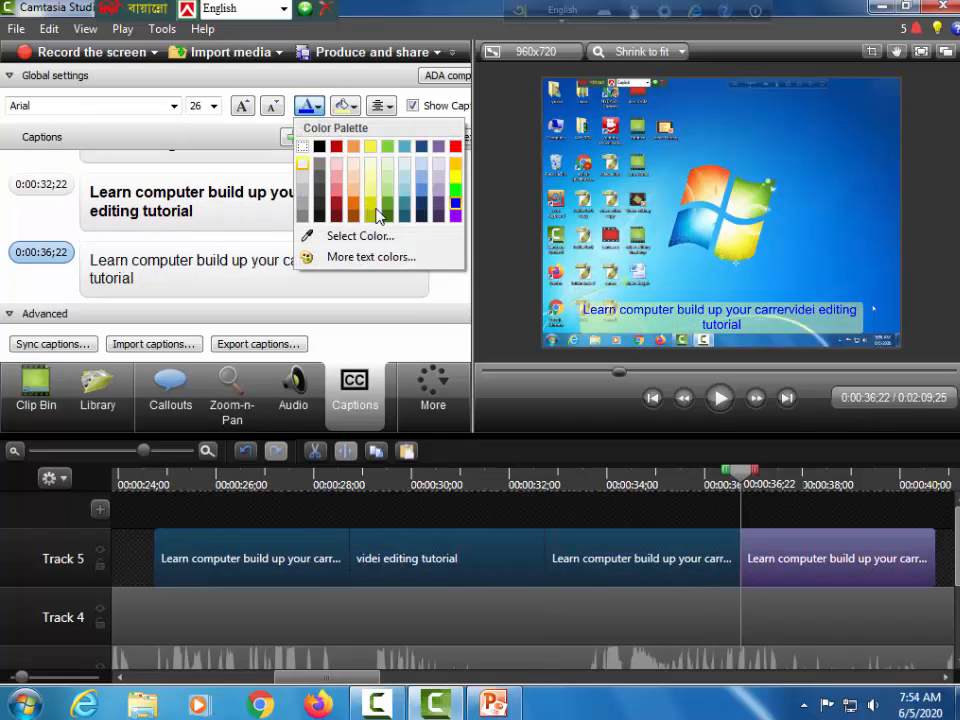
{"action": "left_click", "coordinate": [455, 146]}
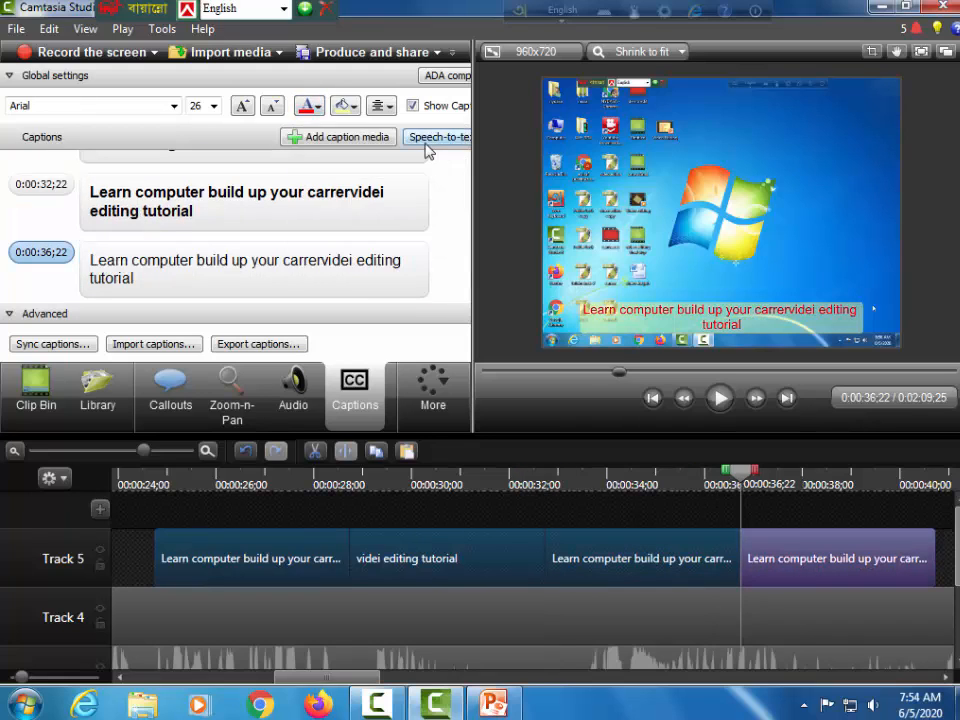
{"action": "left_click", "coordinate": [356, 110]}
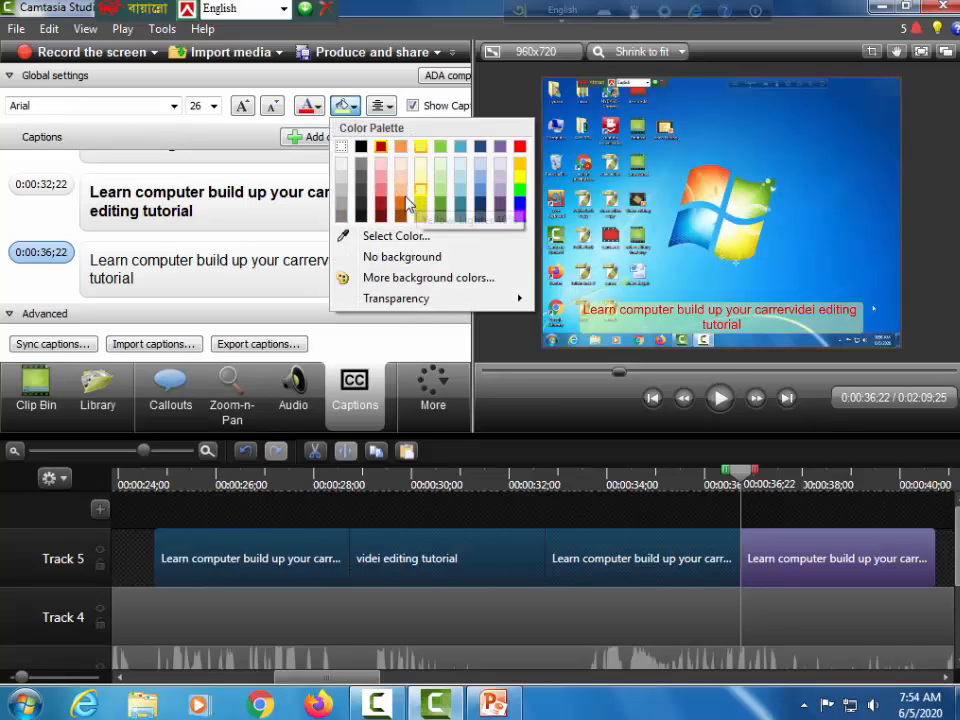
{"action": "left_click", "coordinate": [420, 190]}
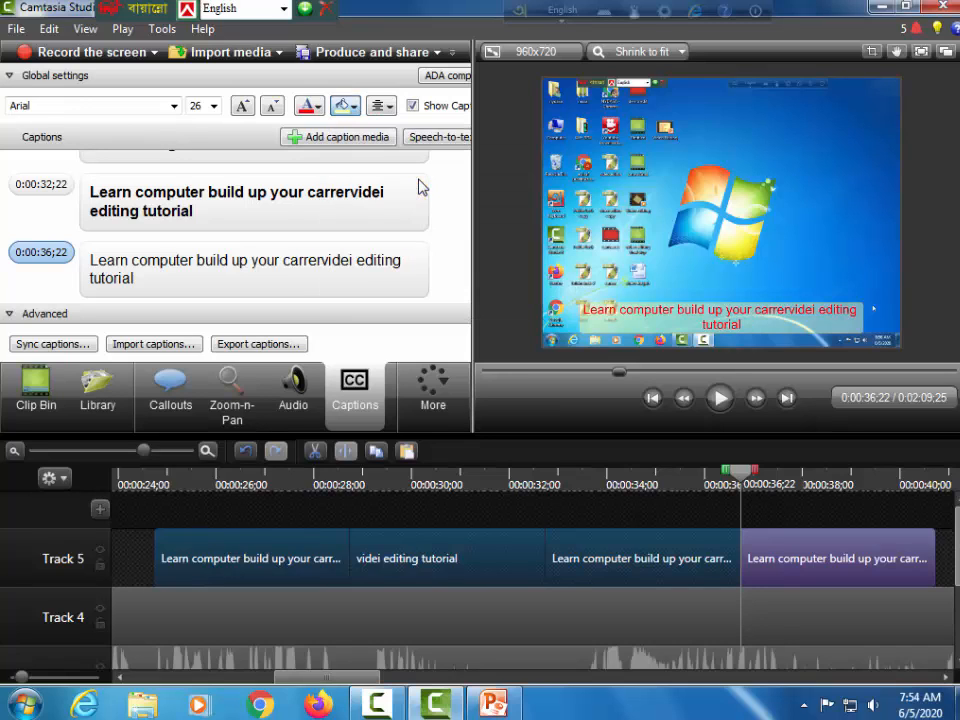
Make the entire text of the caption at 0:00:36;22 bold.
{"action": "left_click", "coordinate": [165, 281]}
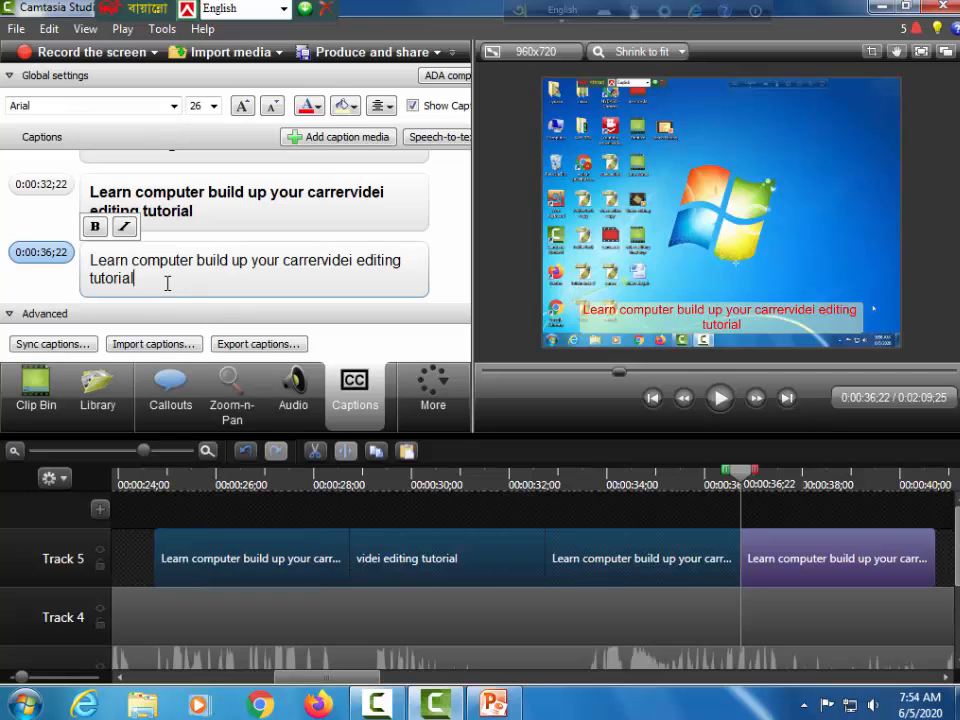
{"action": "left_click_drag", "start_coordinate": [165, 281], "coordinate": [62, 252]}
{"action": "left_click", "coordinate": [94, 227]}
{"action": "left_click", "coordinate": [279, 287]}
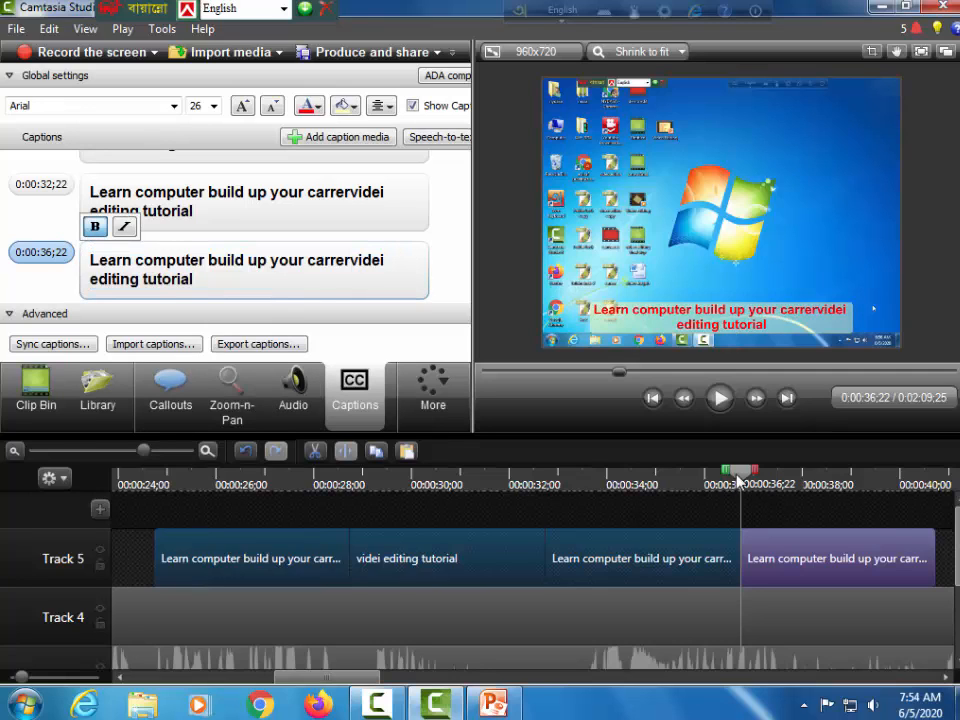
Play back the last caption on the timeline to check its formatting, and stop past its end.
{"action": "left_click", "coordinate": [156, 514]}
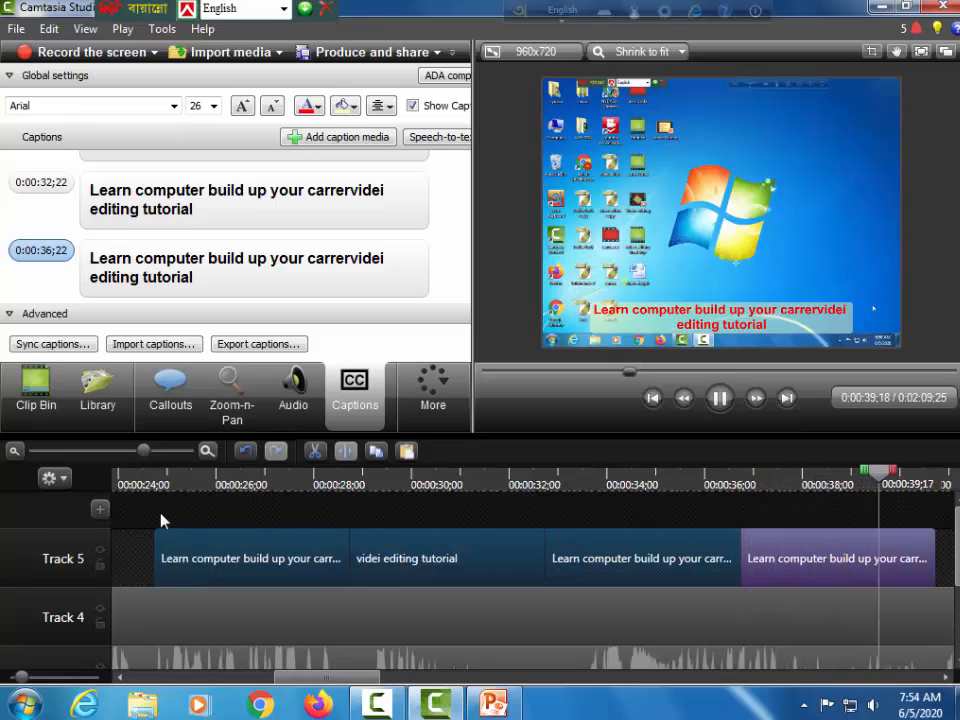
{"action": "key", "text": "space"}
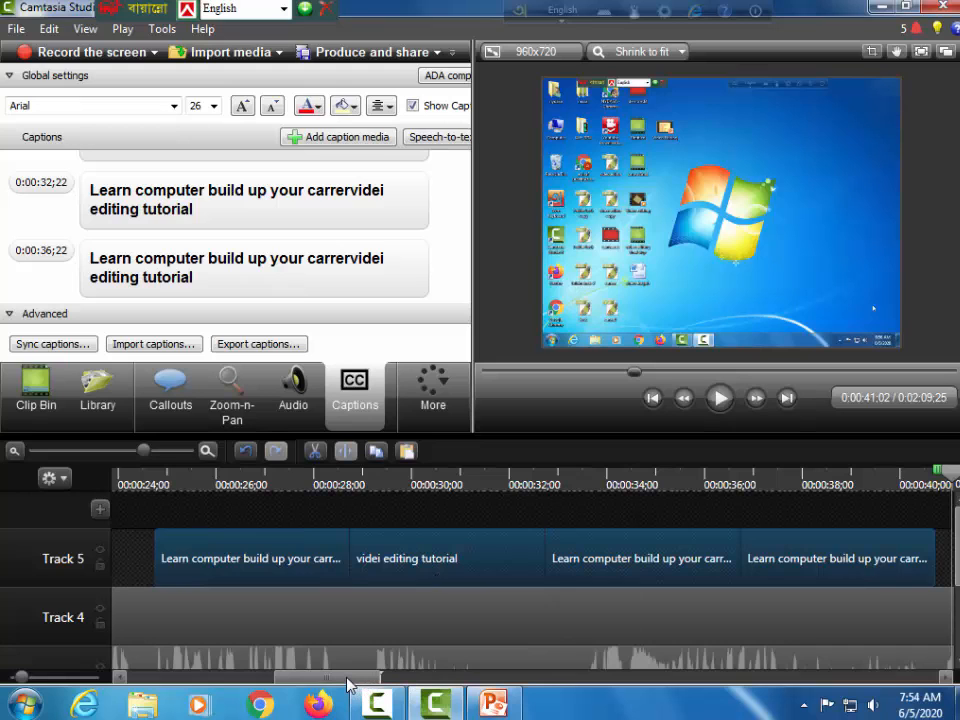
Import the image logo-final.png from the চ্যানেল ভিডিও folder on the Desktop into the project.
{"action": "left_click_drag", "start_coordinate": [335, 685], "coordinate": [185, 703]}
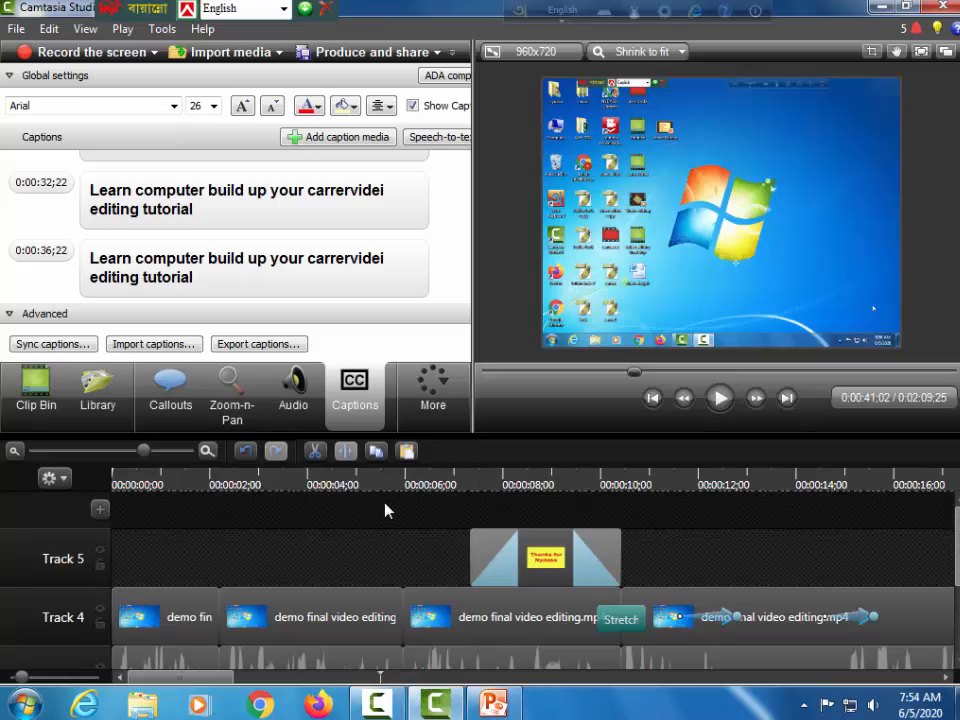
{"action": "left_click", "coordinate": [16, 31]}
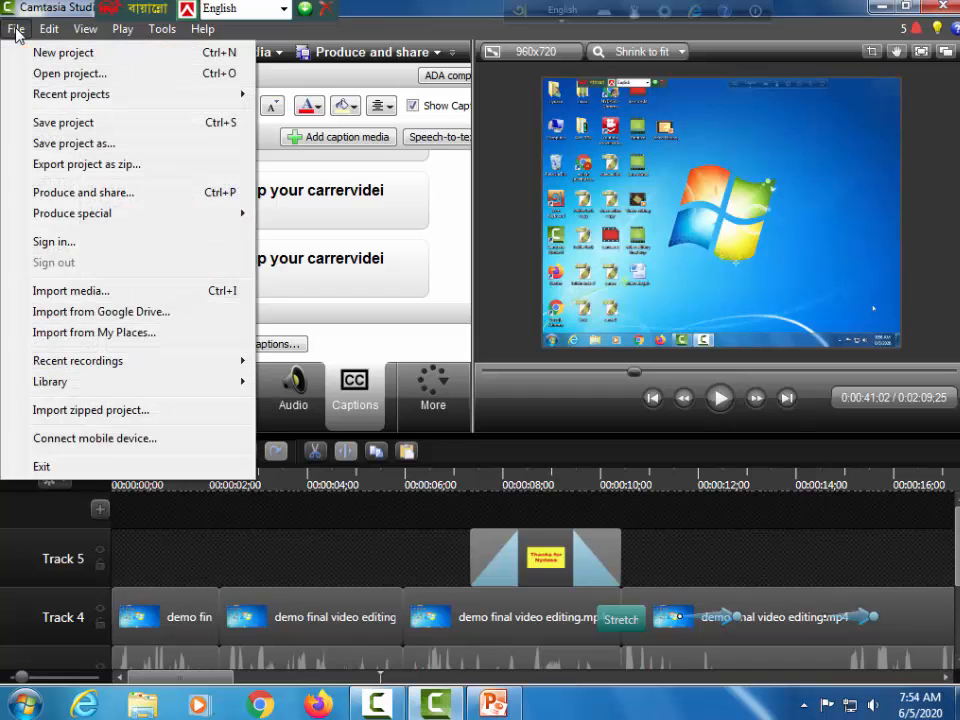
{"action": "left_click", "coordinate": [78, 293]}
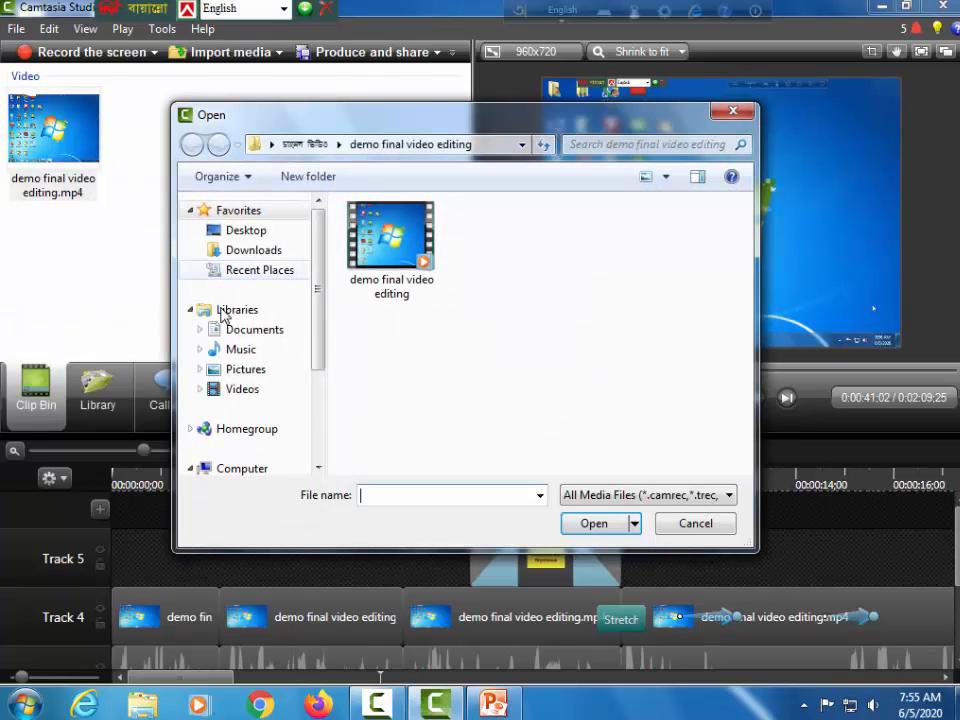
{"action": "left_click", "coordinate": [250, 233]}
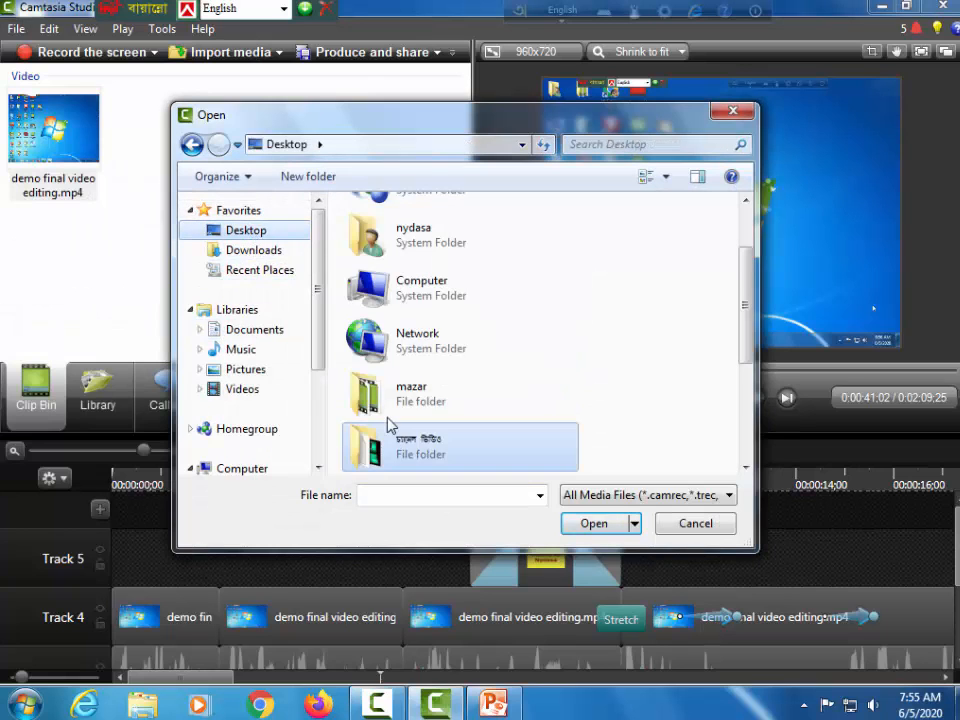
{"action": "double_click", "coordinate": [418, 444]}
{"action": "scroll", "coordinate": [748, 400], "scroll_direction": "down", "scroll_amount": 10}
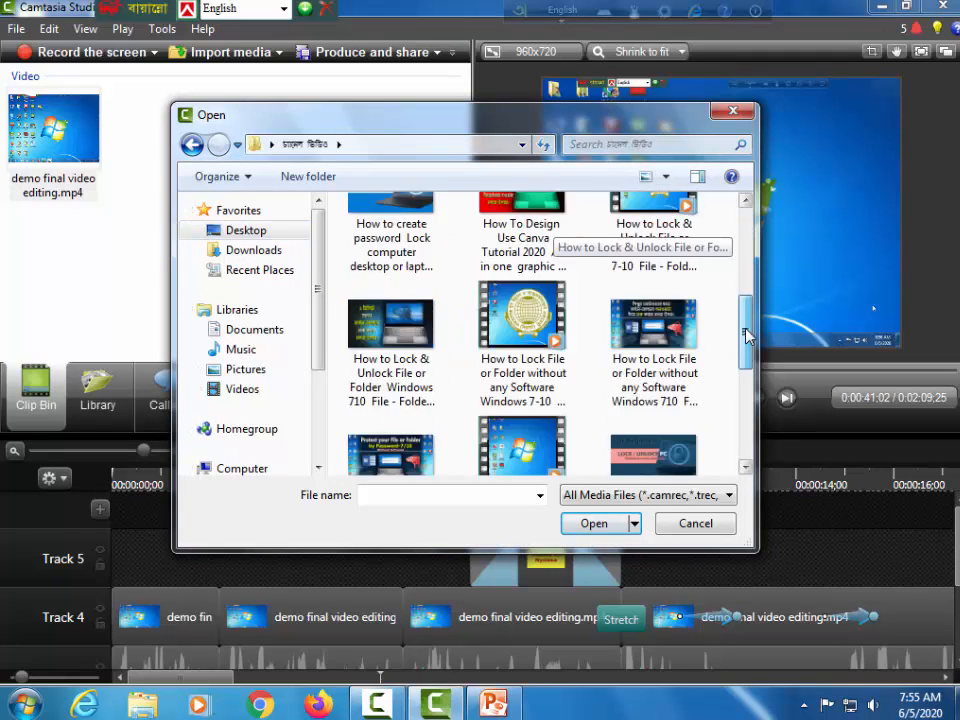
{"action": "left_click", "coordinate": [523, 330]}
{"action": "left_click", "coordinate": [594, 523]}
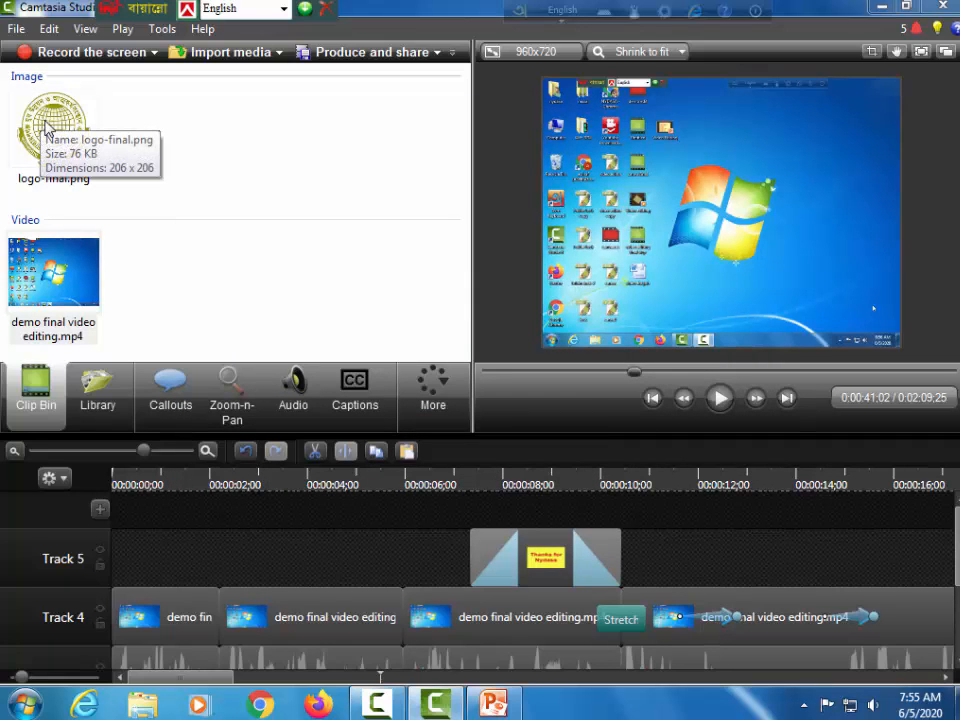
Place logo-final.png on a new track above Track 5, starting at about 0:00:01;11, and shorten it to a little over one second.
{"action": "left_click_drag", "start_coordinate": [36, 96], "coordinate": [83, 185]}
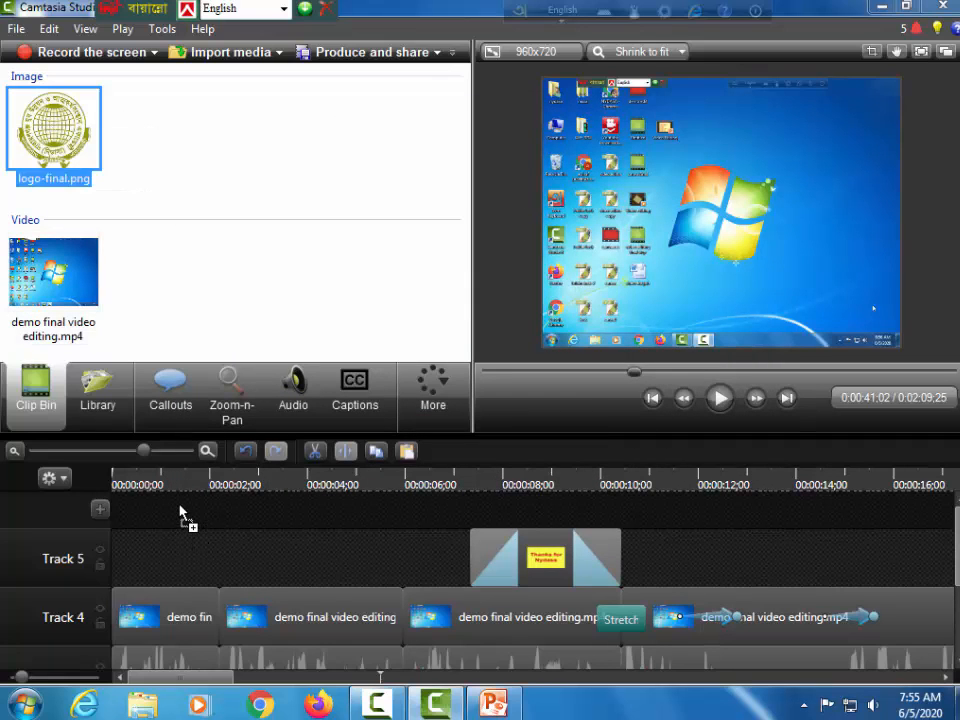
{"action": "left_click_drag", "start_coordinate": [180, 511], "coordinate": [182, 505]}
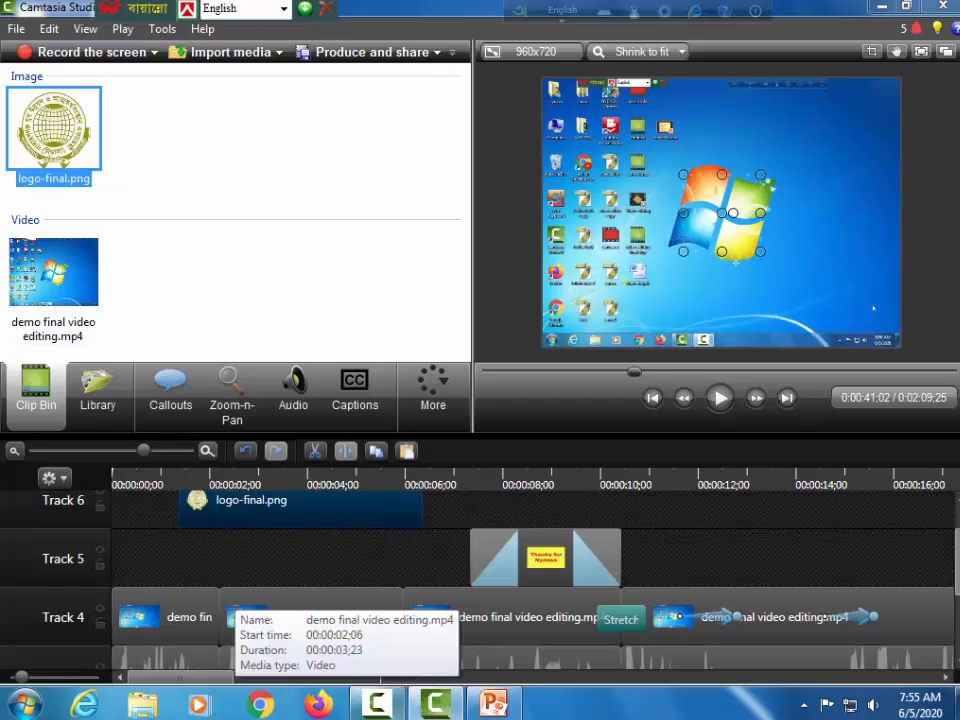
{"action": "left_click", "coordinate": [179, 486]}
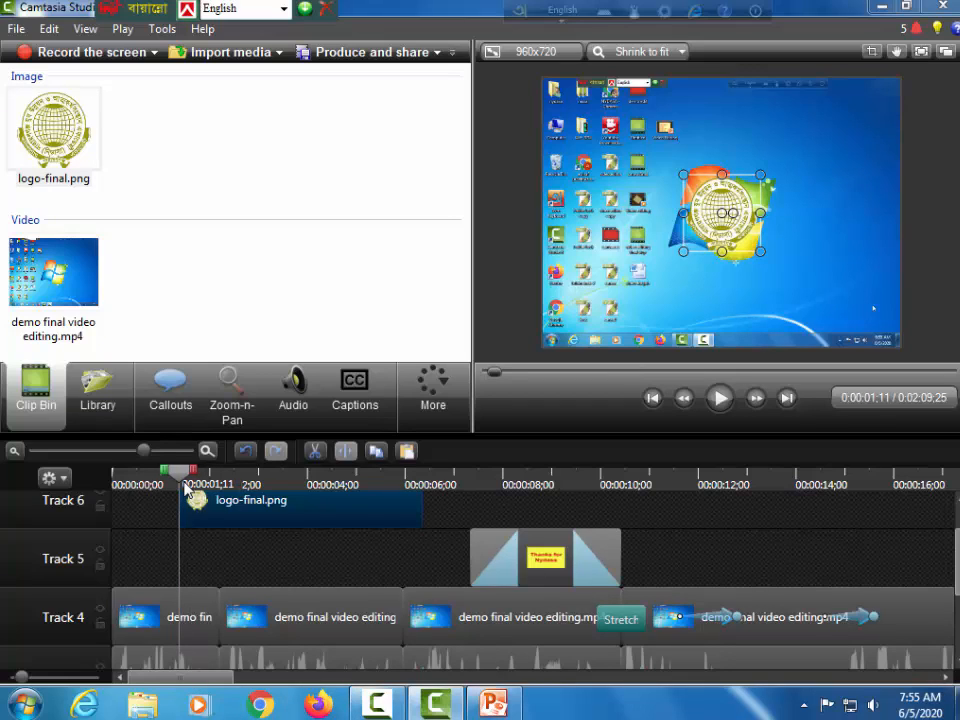
{"action": "left_click_drag", "start_coordinate": [421, 515], "coordinate": [244, 515]}
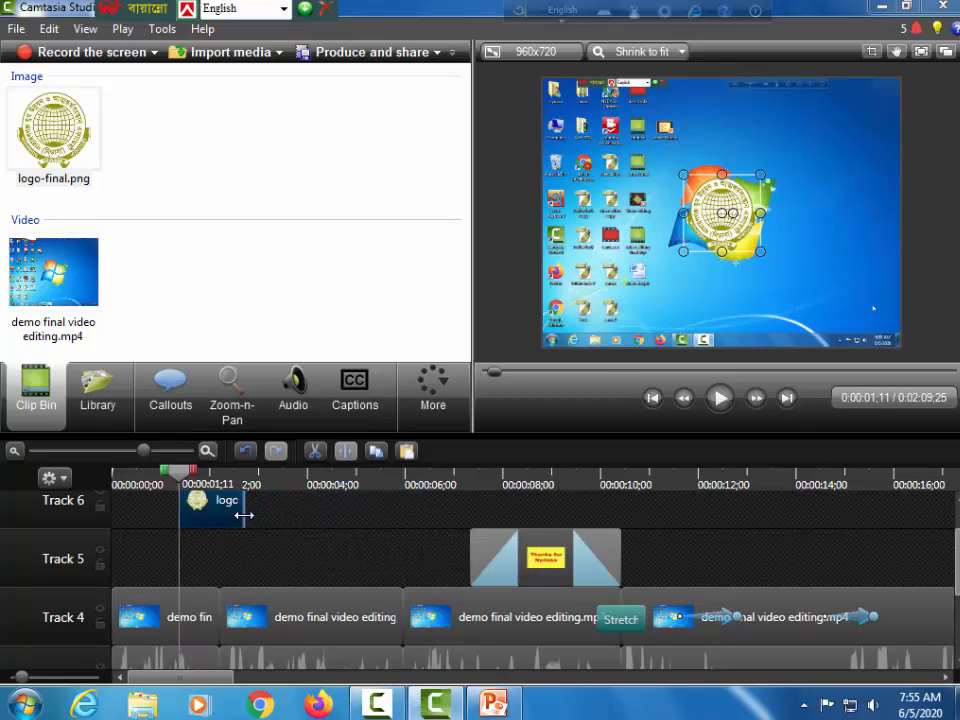
Add a Strips transition to the start of the logo clip and a Stretch transition to its end.
{"action": "left_click", "coordinate": [355, 393]}
{"action": "left_click", "coordinate": [433, 390]}
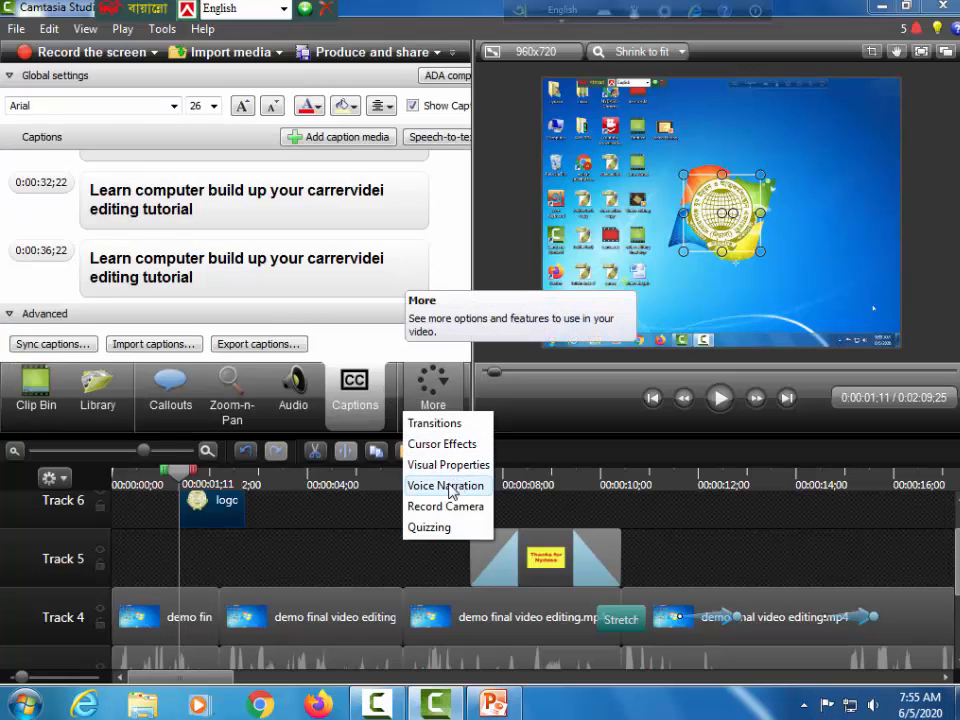
{"action": "left_click", "coordinate": [435, 424]}
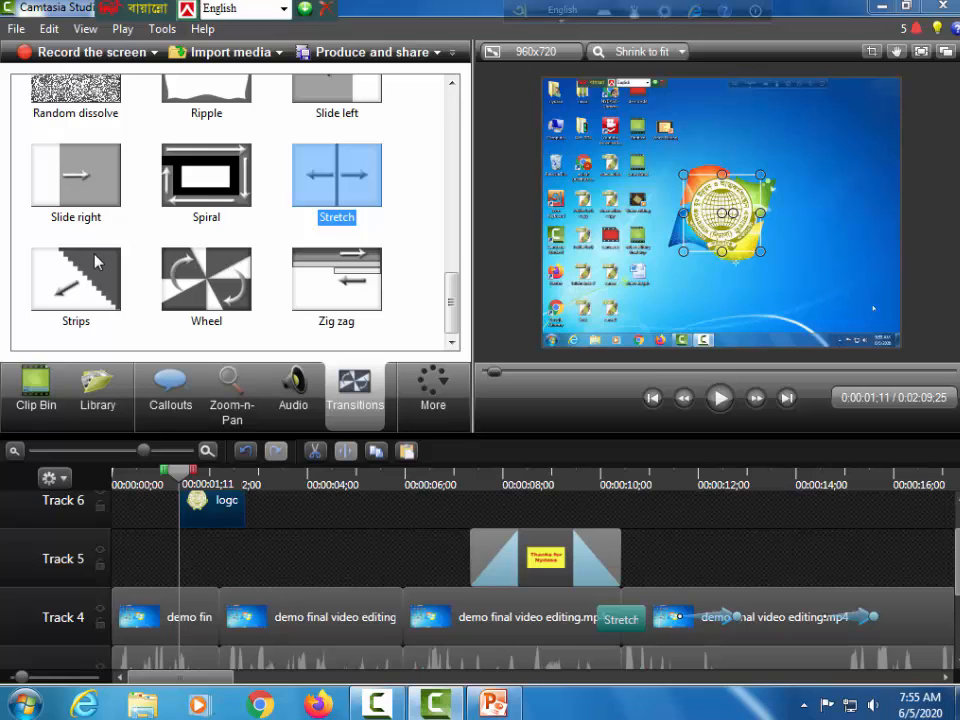
{"action": "mouse_move", "coordinate": [95, 275]}
{"action": "left_mouse_down"}
{"action": "mouse_move", "coordinate": [134, 330]}
{"action": "mouse_move", "coordinate": [183, 528]}
{"action": "mouse_move", "coordinate": [192, 525]}
{"action": "left_mouse_up"}
{"action": "mouse_move", "coordinate": [330, 185]}
{"action": "left_mouse_down"}
{"action": "mouse_move", "coordinate": [253, 574]}
{"action": "mouse_move", "coordinate": [238, 536]}
{"action": "left_mouse_up"}
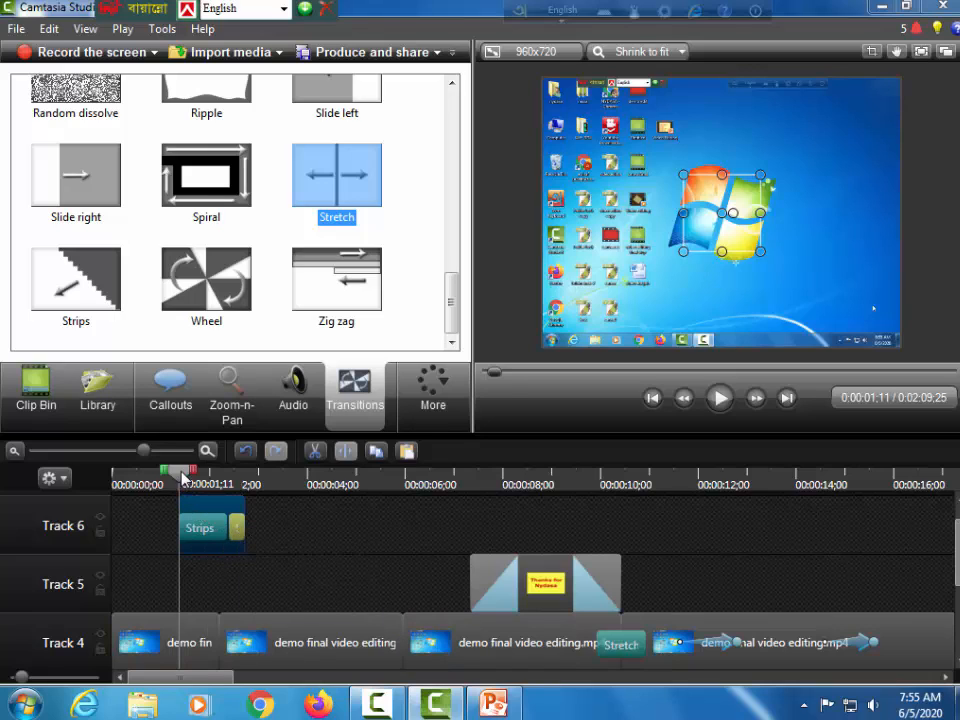
Play back the logo clip from just before its start to check both transitions.
{"action": "left_click_drag", "start_coordinate": [181, 475], "coordinate": [163, 481]}
{"action": "key", "text": "space"}
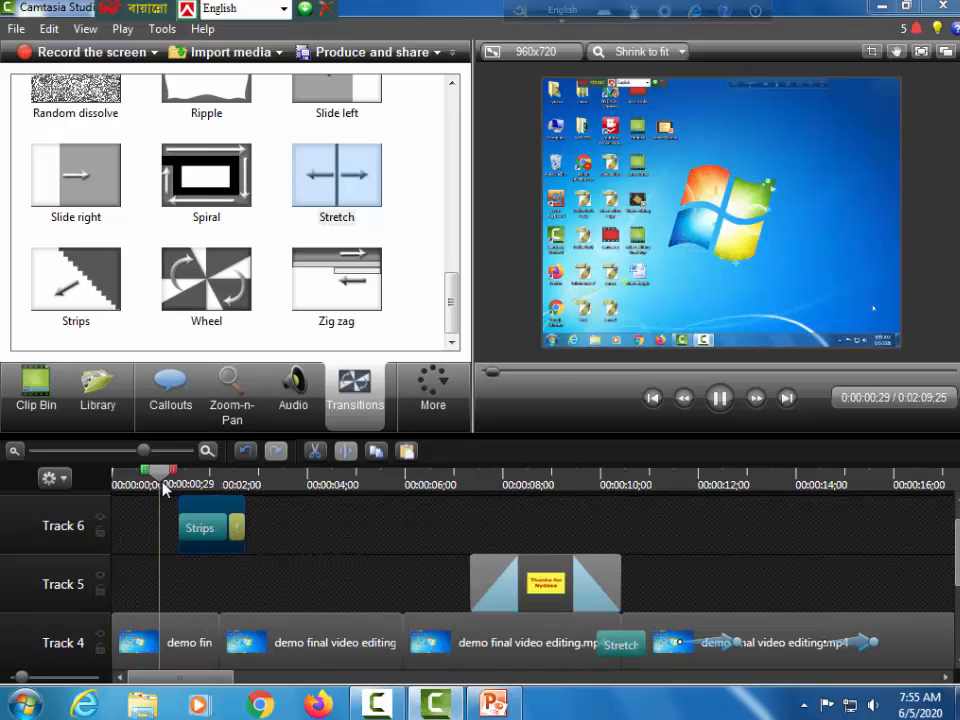
{"action": "key", "text": "space"}
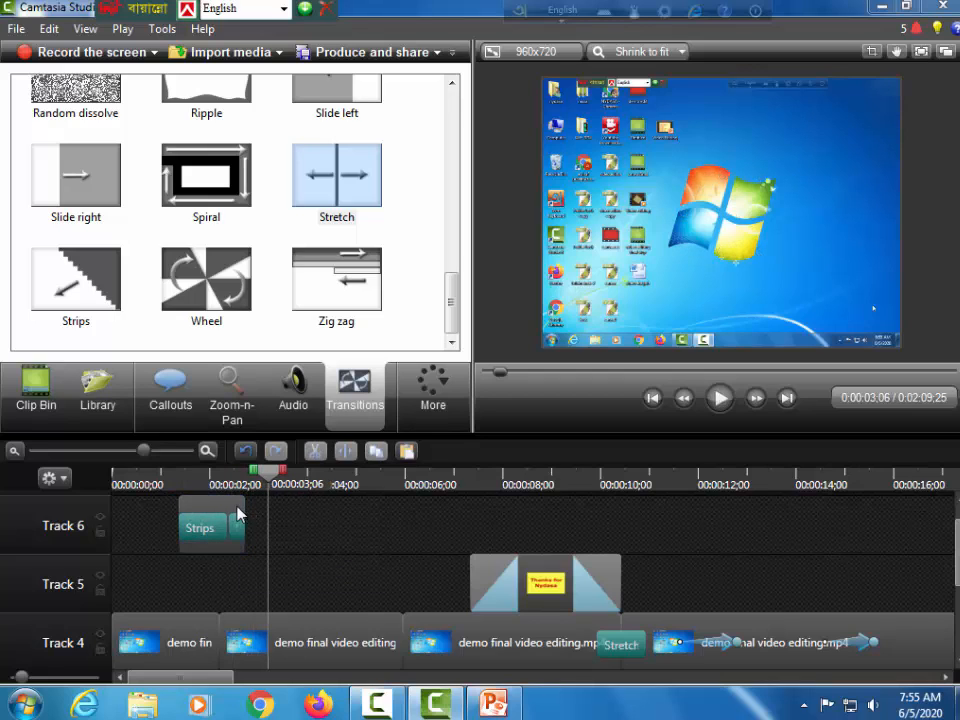
Extend the end of the logo clip on Track 6 to nearly 5 seconds on the timeline and play it from its start.
{"action": "left_click_drag", "start_coordinate": [243, 507], "coordinate": [349, 506]}
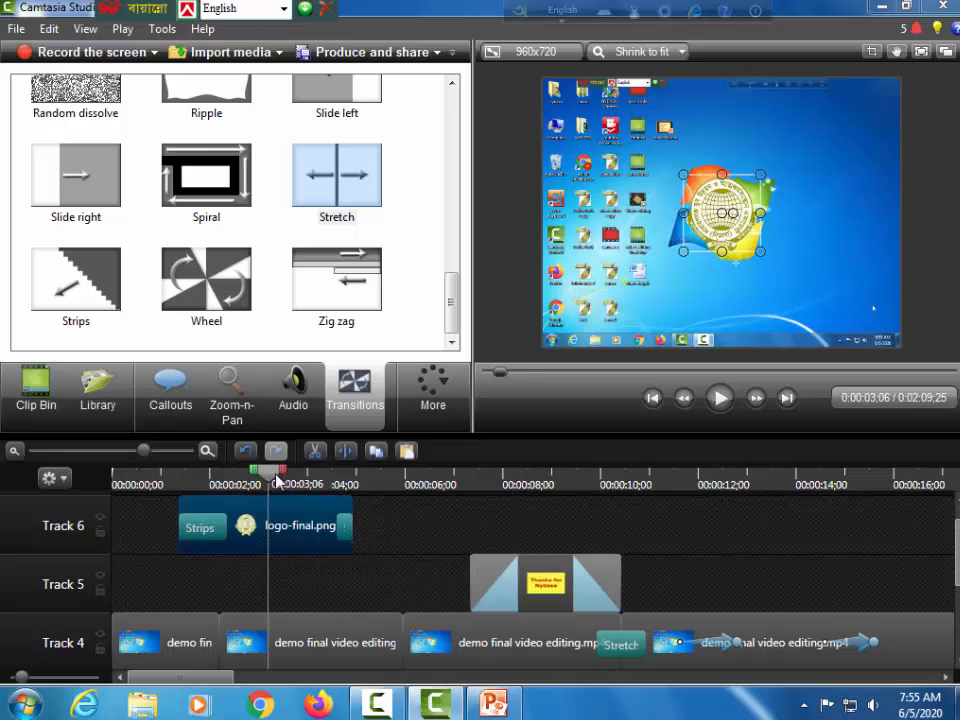
{"action": "left_click", "coordinate": [168, 513]}
{"action": "left_click", "coordinate": [178, 514]}
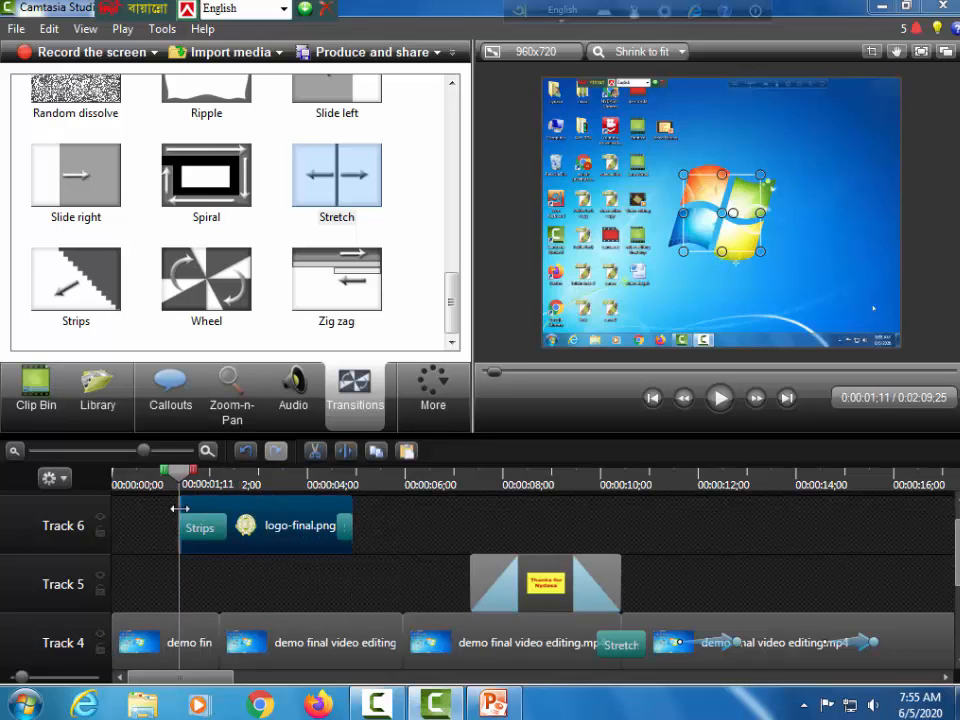
{"action": "key", "text": "space"}
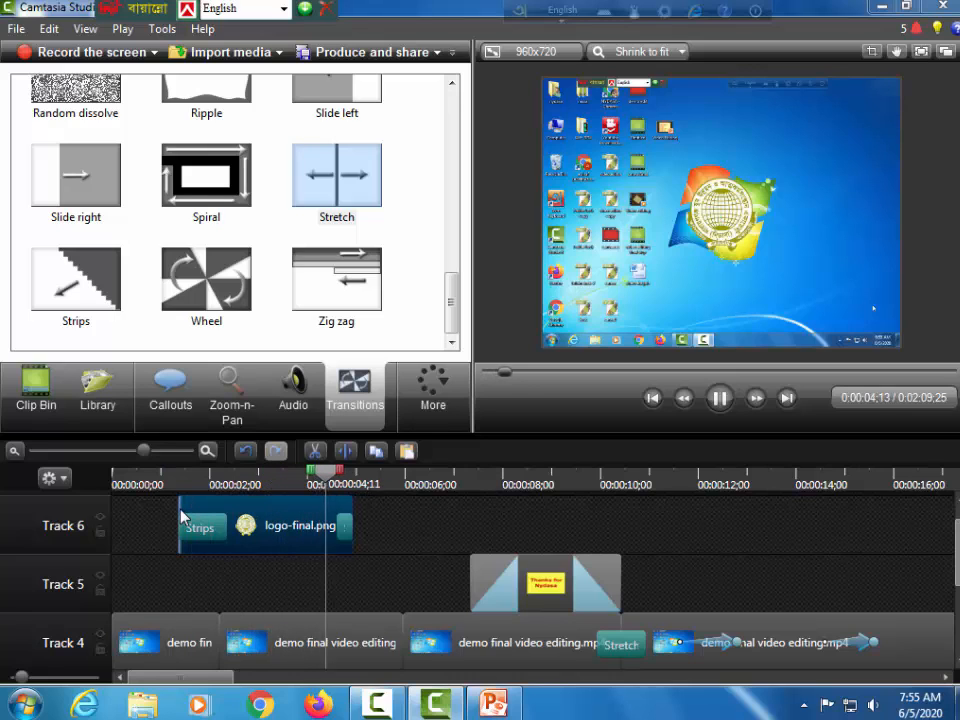
Stop playback within the logo clip, then enlarge the logo to over twice its size and centre it roughly in the frame.
{"action": "key", "text": "space"}
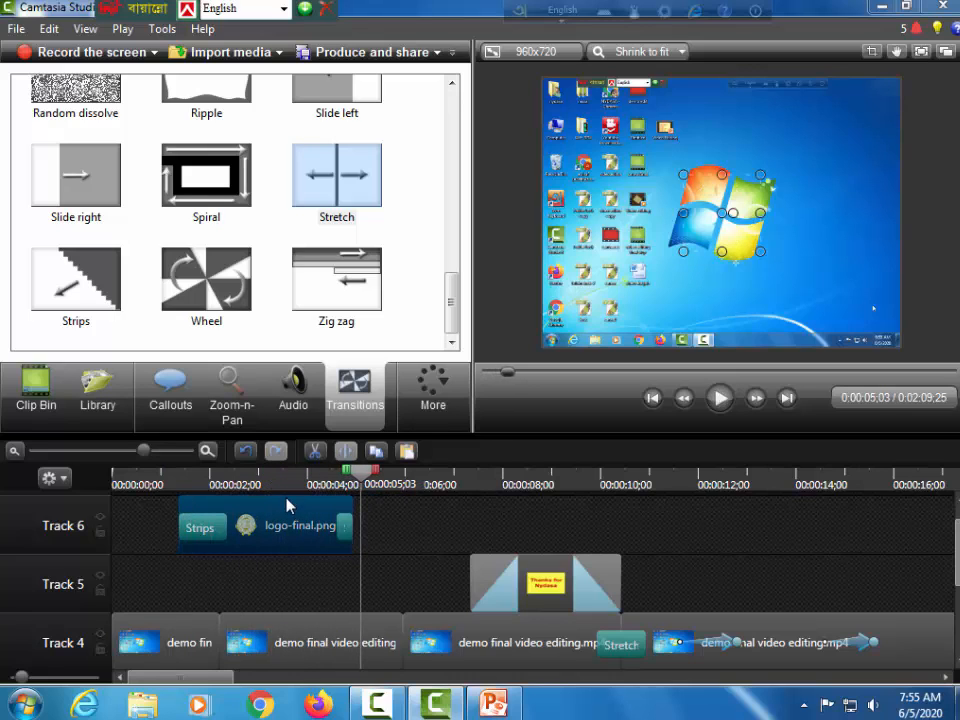
{"action": "left_click_drag", "start_coordinate": [340, 484], "coordinate": [272, 484]}
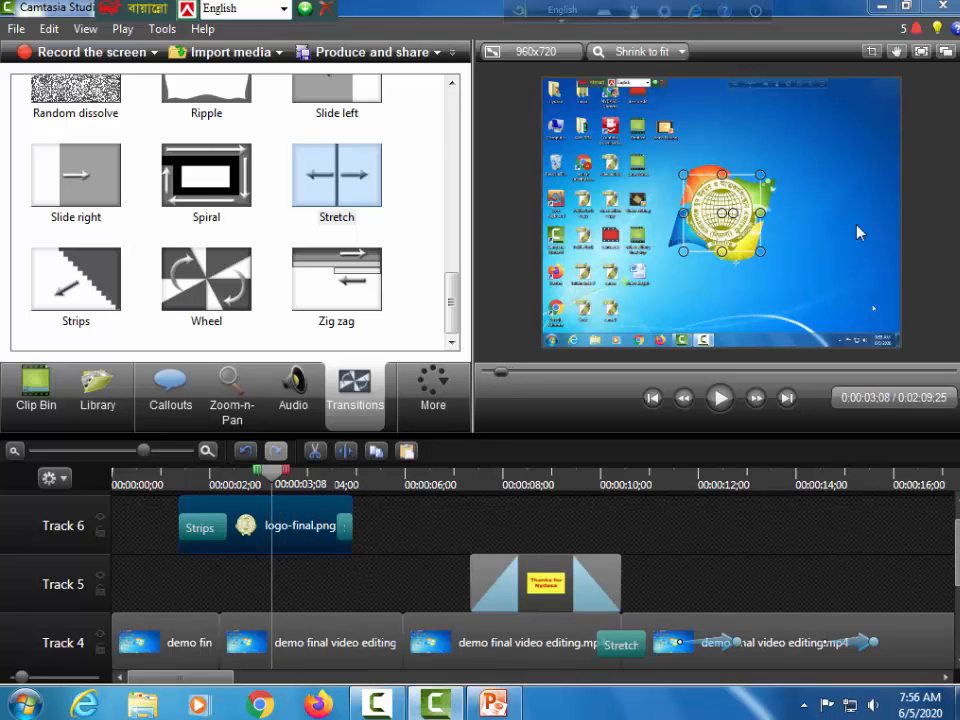
{"action": "left_click_drag", "start_coordinate": [761, 251], "coordinate": [846, 334]}
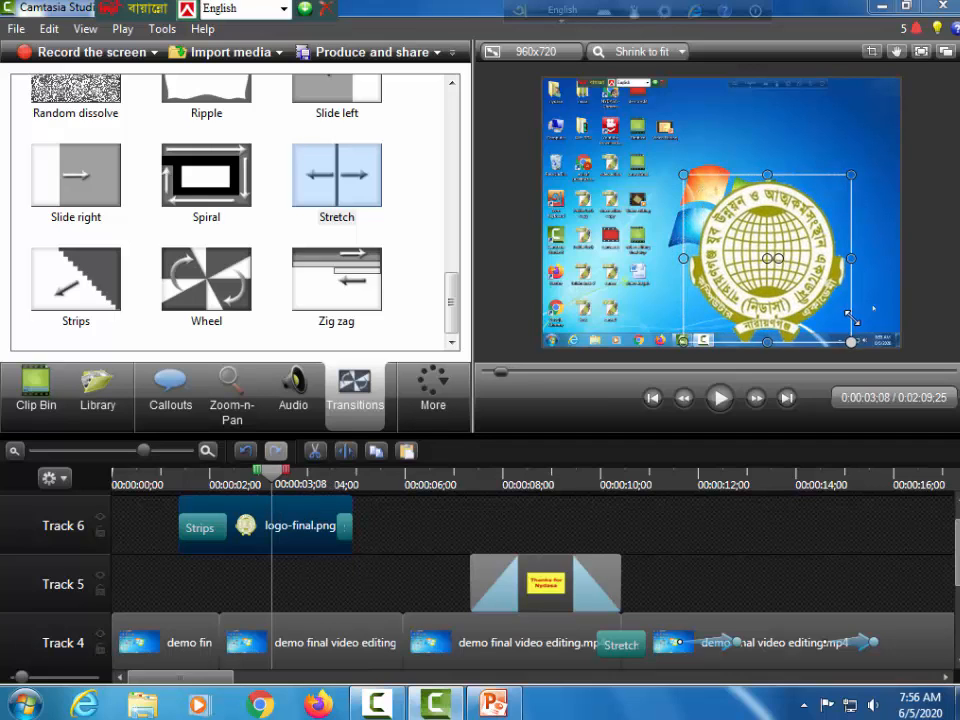
{"action": "left_click_drag", "start_coordinate": [793, 279], "coordinate": [780, 228]}
{"action": "left_click_drag", "start_coordinate": [836, 282], "coordinate": [857, 302]}
{"action": "left_click_drag", "start_coordinate": [746, 247], "coordinate": [726, 227]}
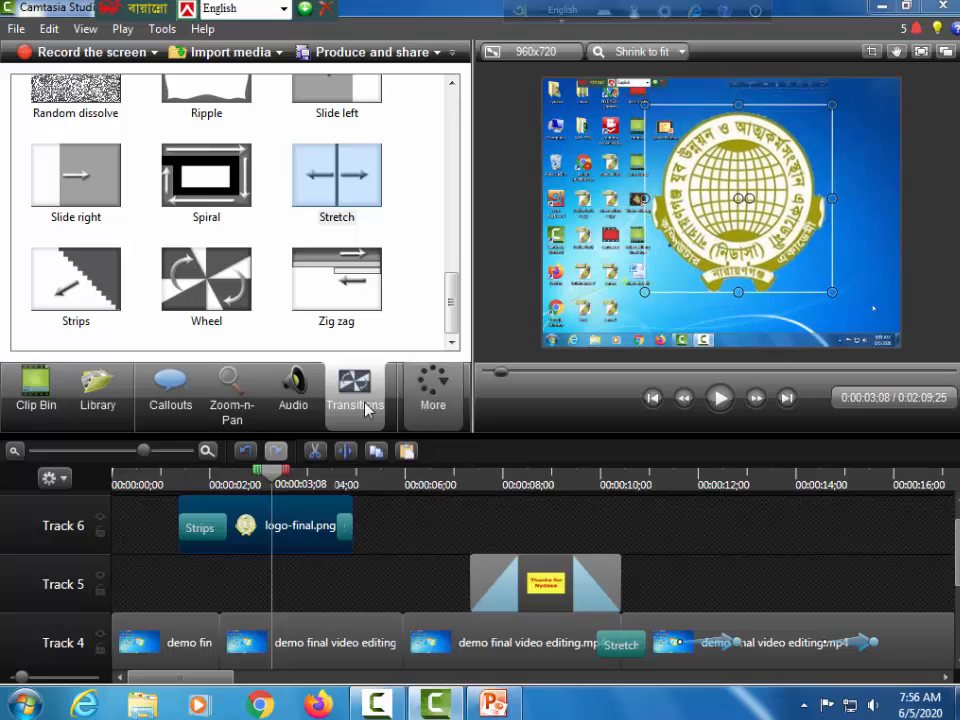
Play back the enlarged logo from 0:00:00;09 until past the end of its clip.
{"action": "left_click_drag", "start_coordinate": [230, 484], "coordinate": [131, 510]}
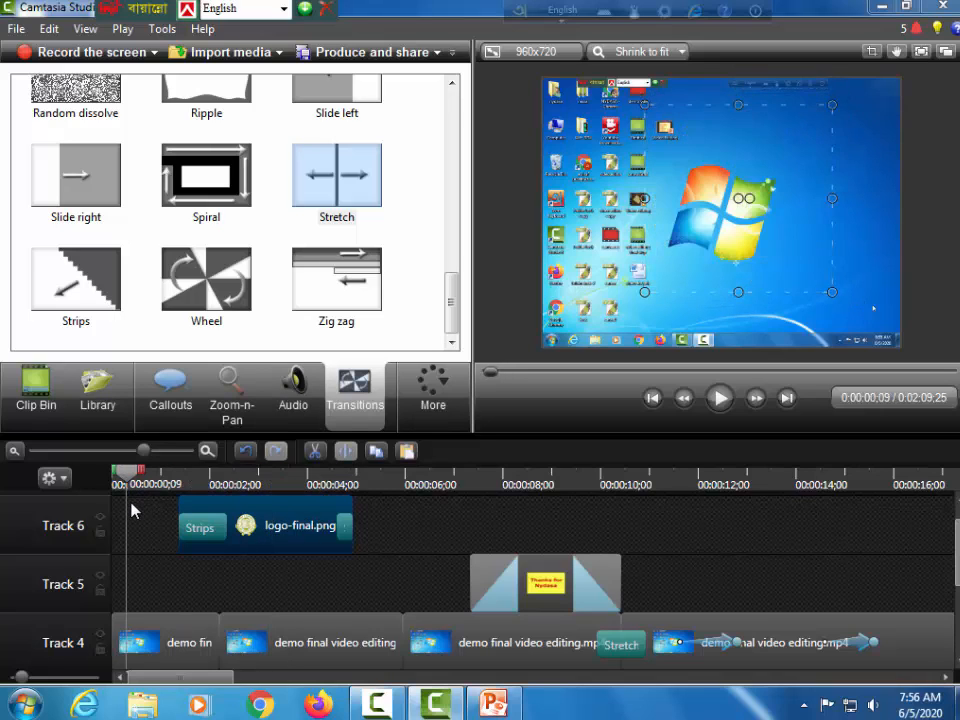
{"action": "key", "text": "space"}
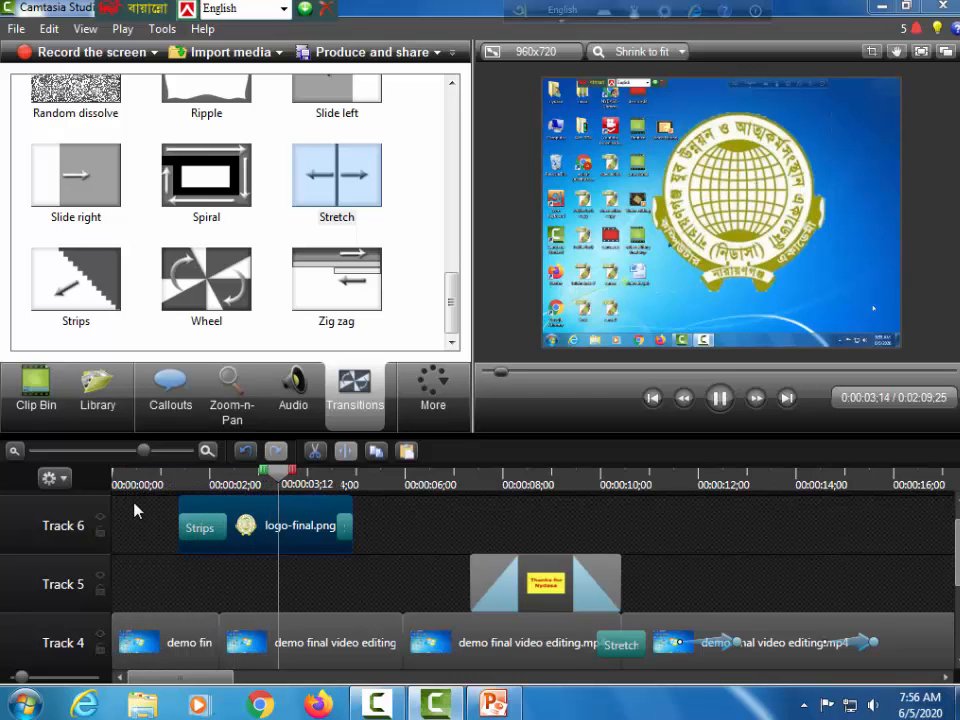
{"action": "key", "text": "space"}
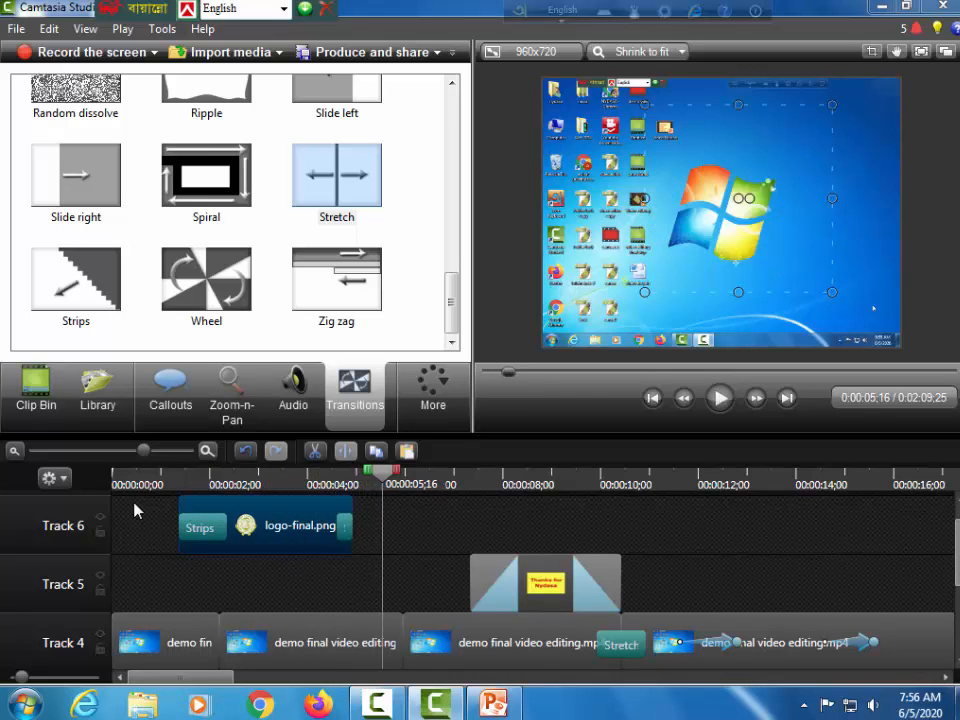
Copy the logo clip from Track 6 and paste it on Track 5 at 0:00:12;20.
{"action": "right_click", "coordinate": [307, 522]}
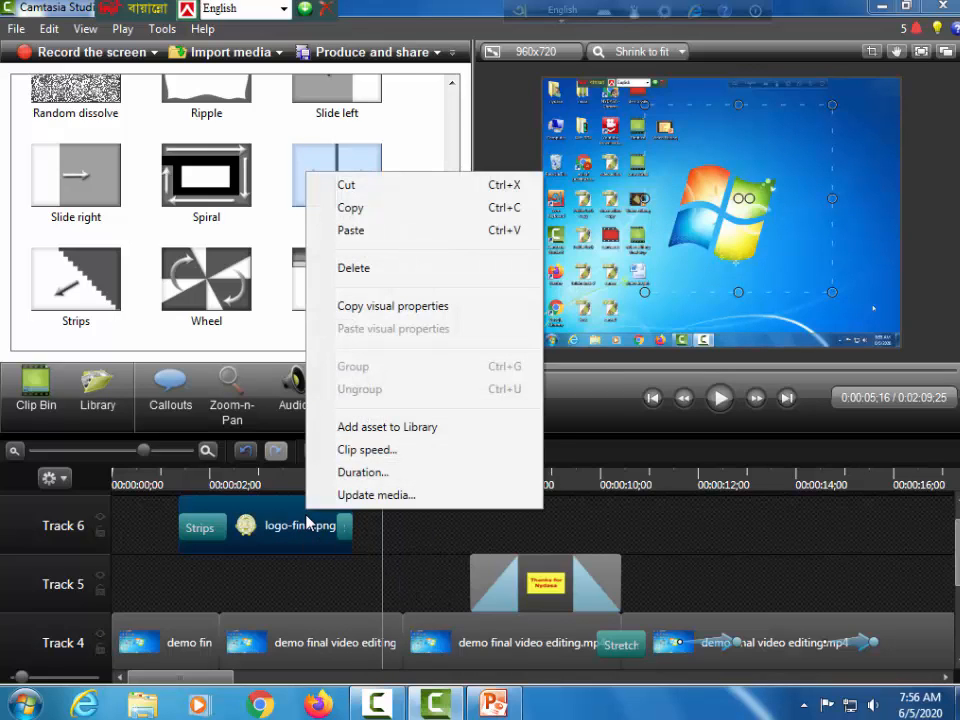
{"action": "left_click", "coordinate": [358, 208]}
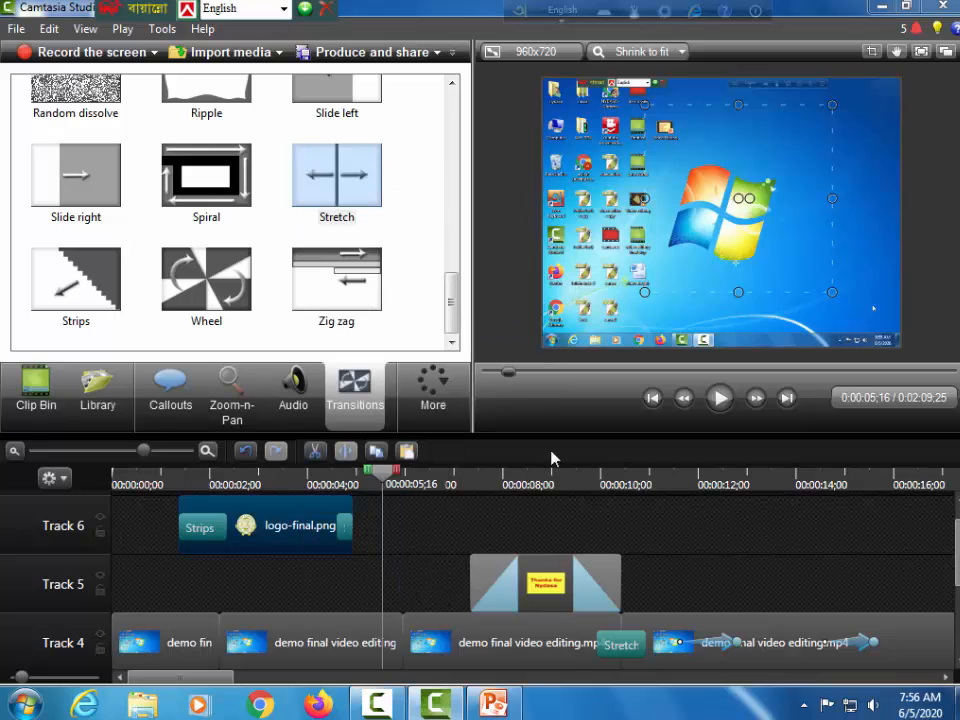
{"action": "left_click", "coordinate": [730, 488]}
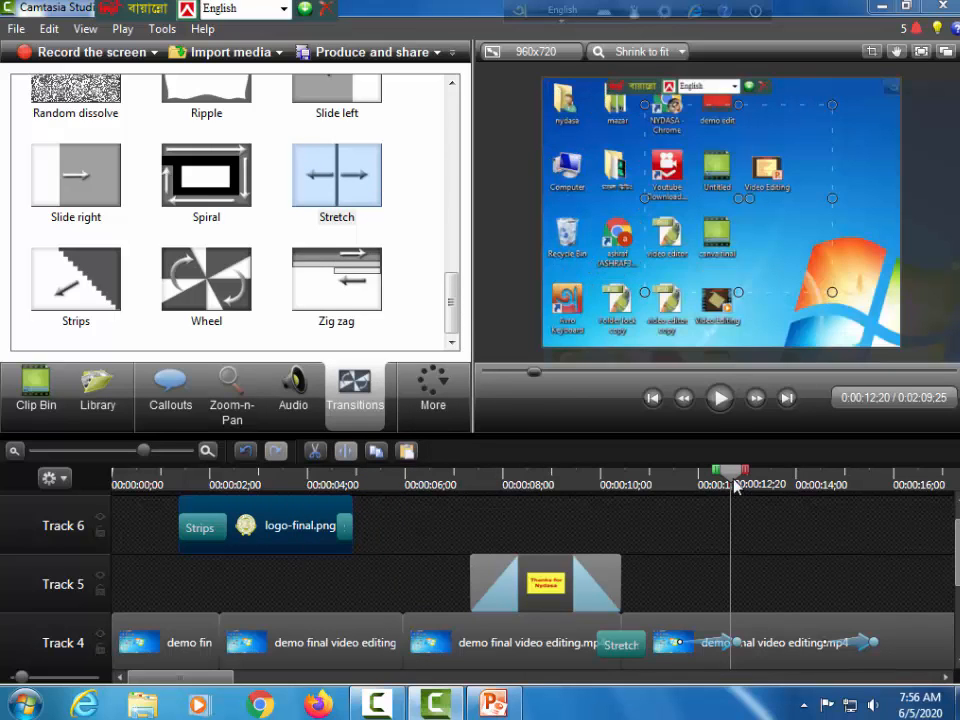
{"action": "right_click", "coordinate": [734, 486]}
{"action": "right_click", "coordinate": [714, 518]}
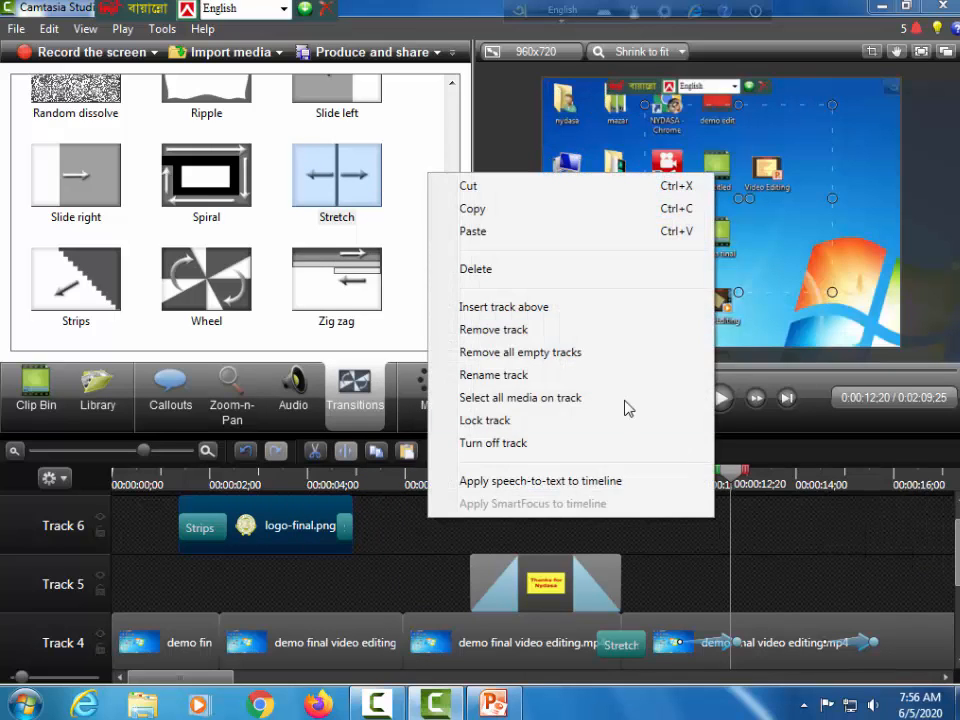
{"action": "left_click", "coordinate": [506, 236]}
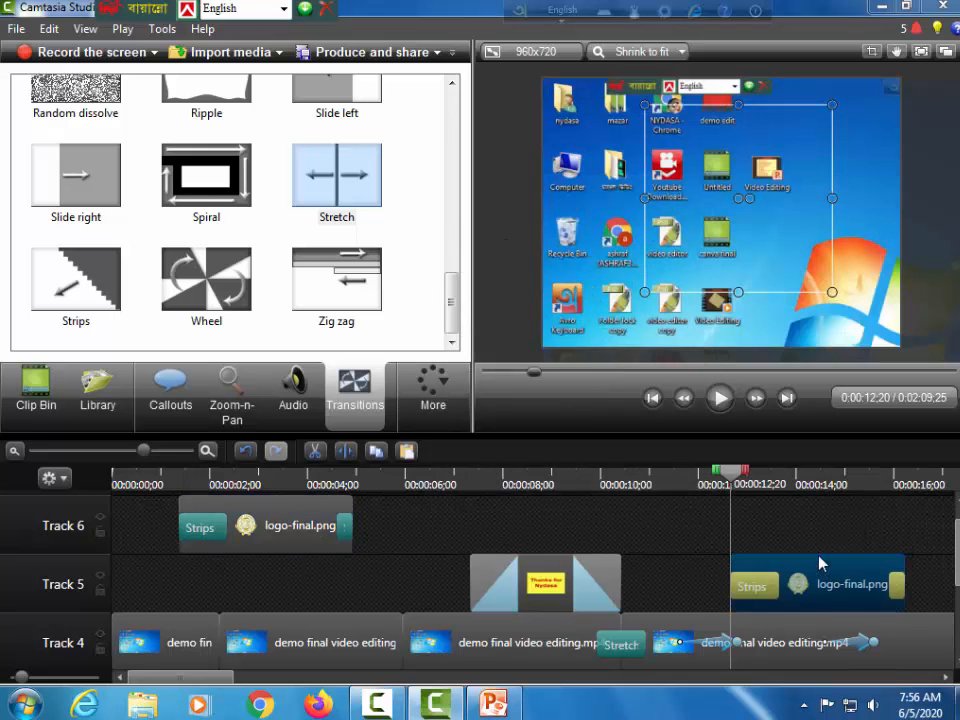
Shift the pasted logo clip to start at about 0:00:11;20 and move the original logo clip from Track 6 down to Track 5.
{"action": "left_click_drag", "start_coordinate": [807, 572], "coordinate": [758, 581]}
{"action": "scroll", "coordinate": [450, 565], "scroll_direction": "down", "scroll_amount": 1}
{"action": "left_click_drag", "start_coordinate": [302, 522], "coordinate": [296, 586]}
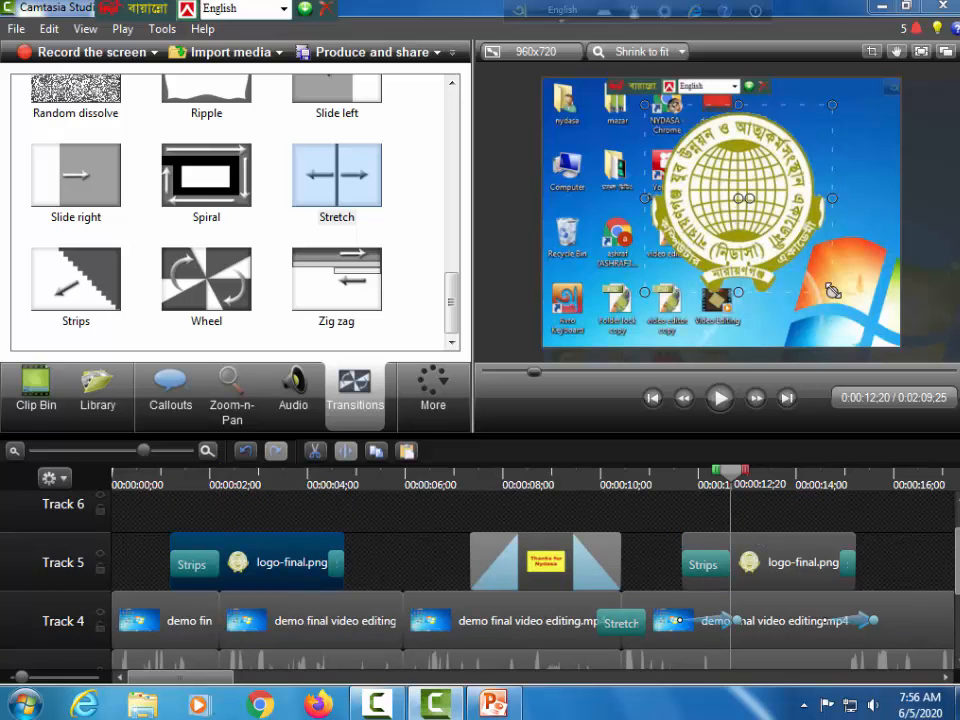
Shrink both Track 5 logos to about half size or less and move the second one to the frame's upper-right corner.
{"action": "left_click_drag", "start_coordinate": [833, 291], "coordinate": [736, 196]}
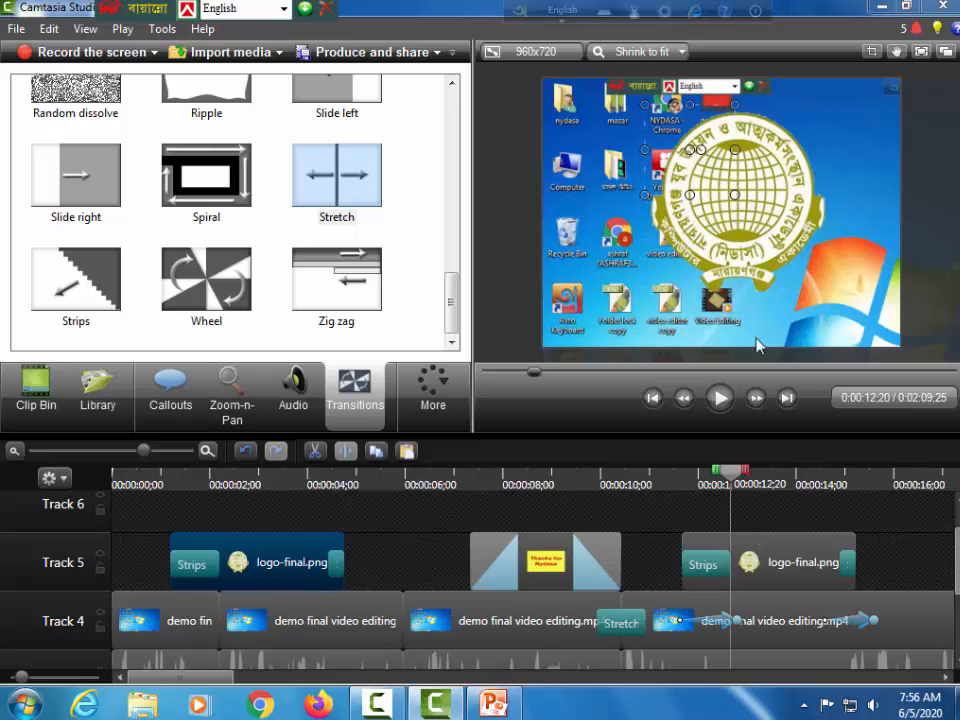
{"action": "left_click", "coordinate": [787, 578]}
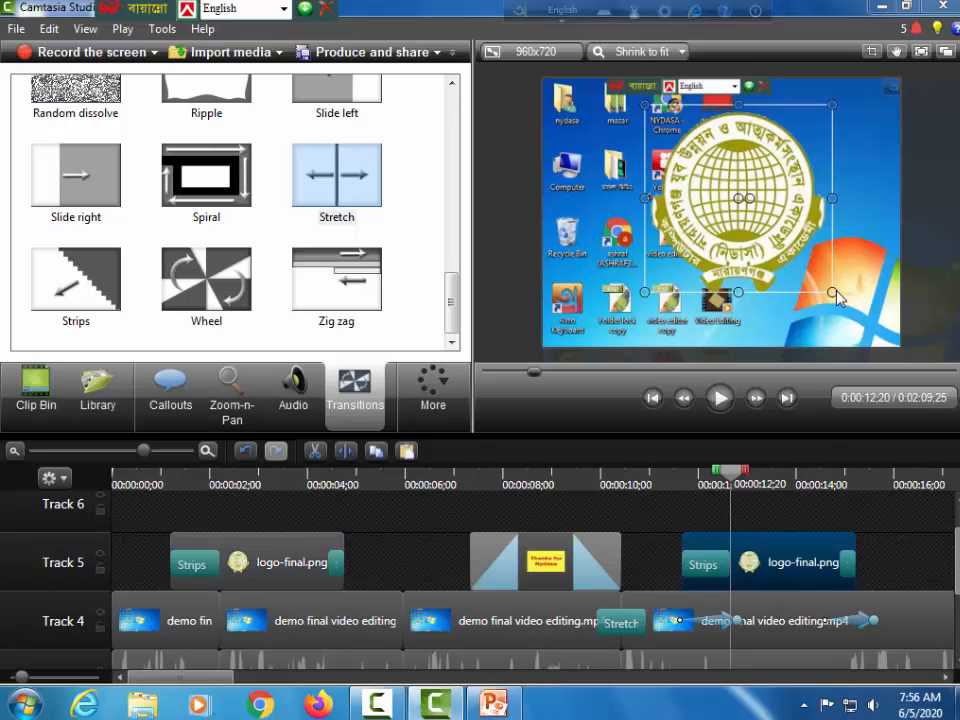
{"action": "left_click_drag", "start_coordinate": [832, 292], "coordinate": [737, 197]}
{"action": "left_click_drag", "start_coordinate": [678, 155], "coordinate": [847, 118]}
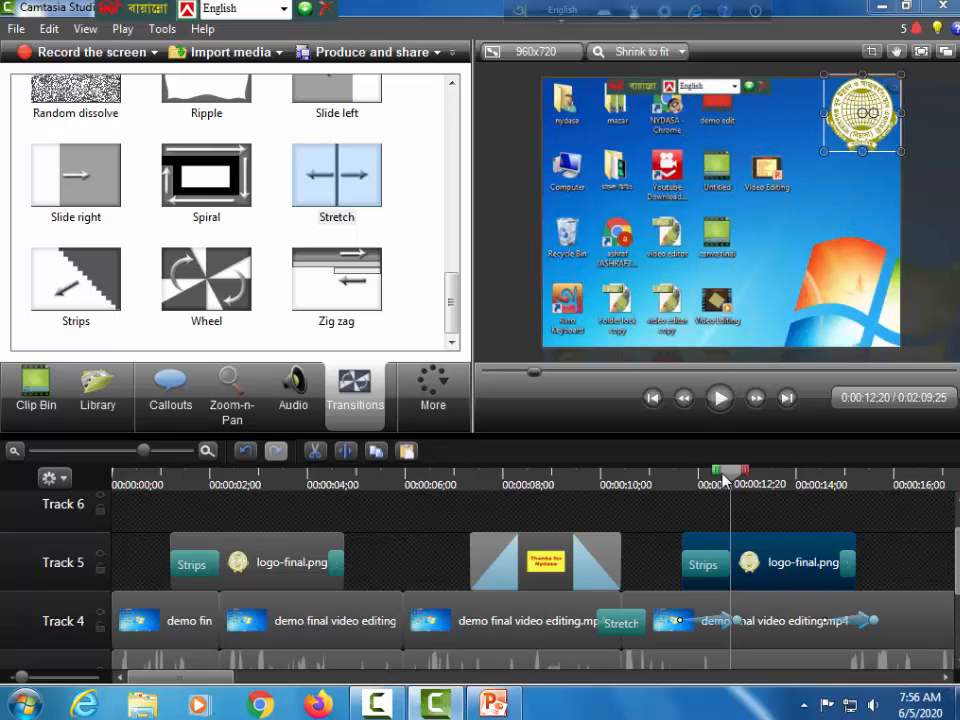
Play back the second logo clip from its start at 0:00:11;20 until past its end.
{"action": "left_click_drag", "start_coordinate": [724, 484], "coordinate": [681, 497]}
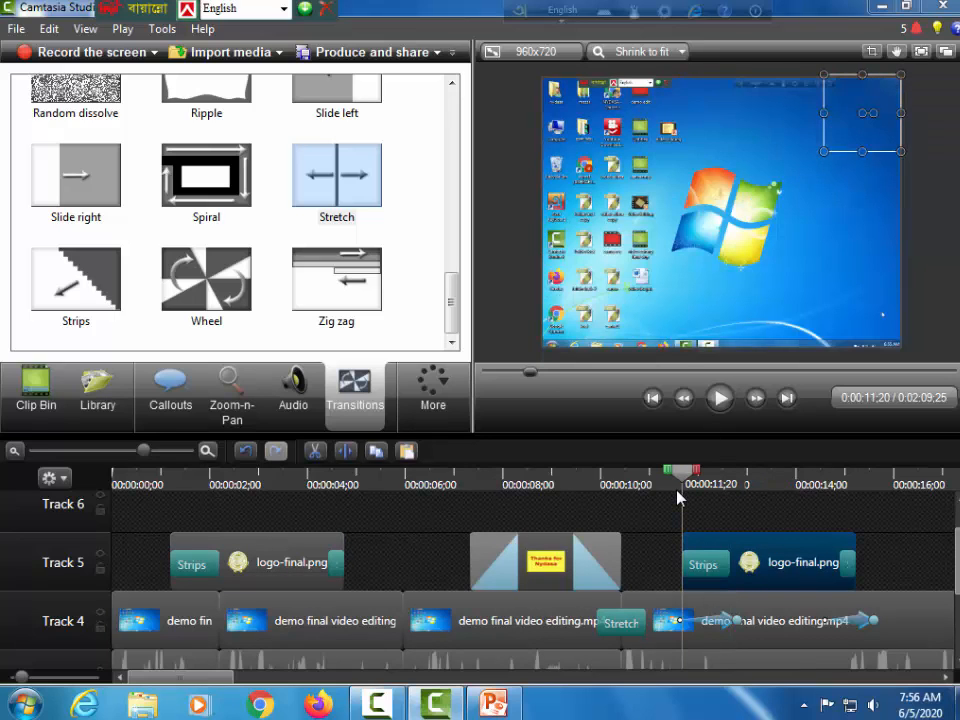
{"action": "key", "text": "space"}
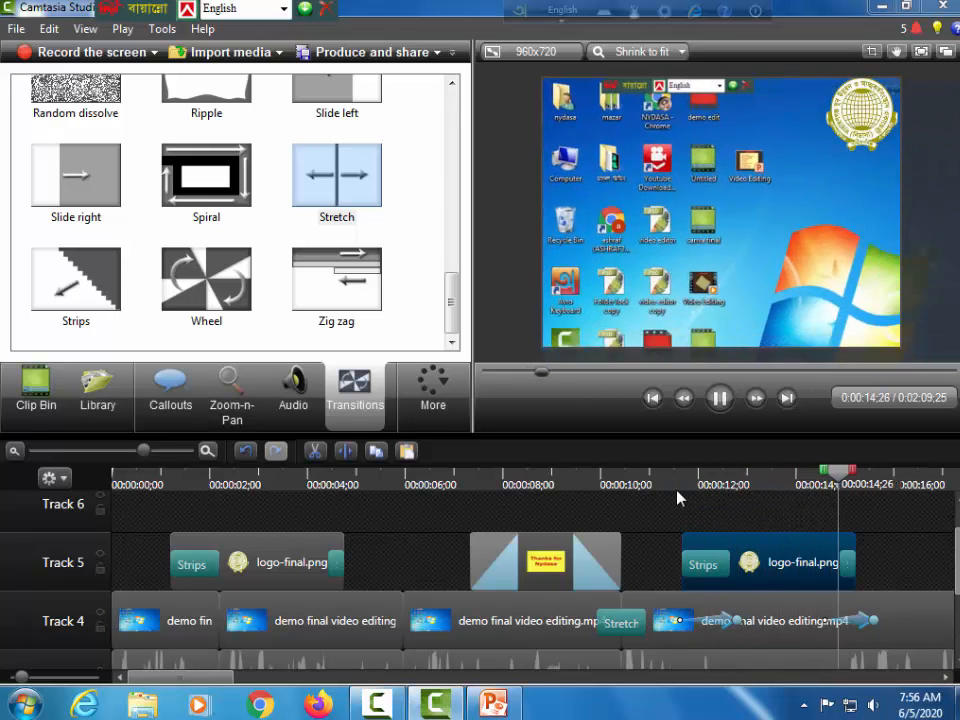
{"action": "key", "text": "space"}
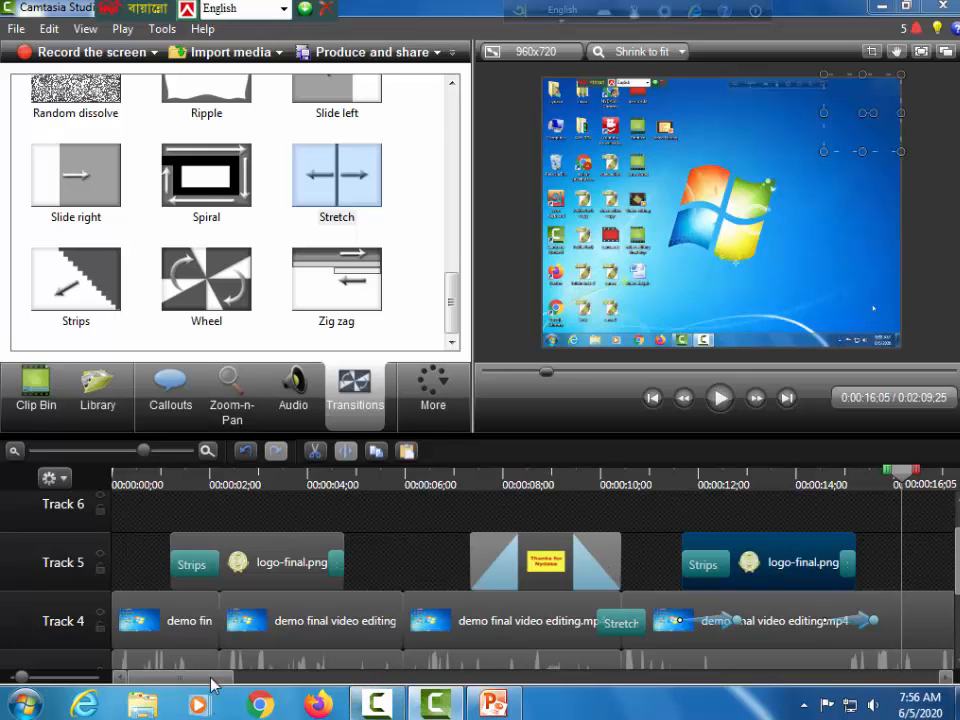
Copy the second logo clip, paste it at 0:00:22;02, and place it on Track 5 between the yellow callout and the first caption.
{"action": "left_click_drag", "start_coordinate": [201, 679], "coordinate": [272, 677]}
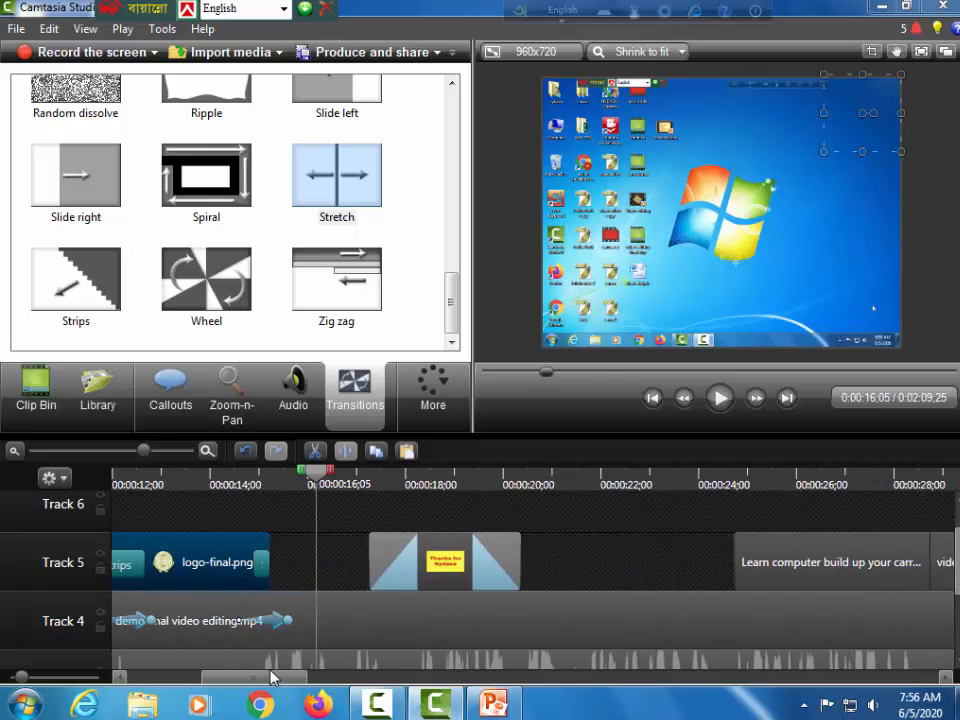
{"action": "right_click", "coordinate": [220, 555]}
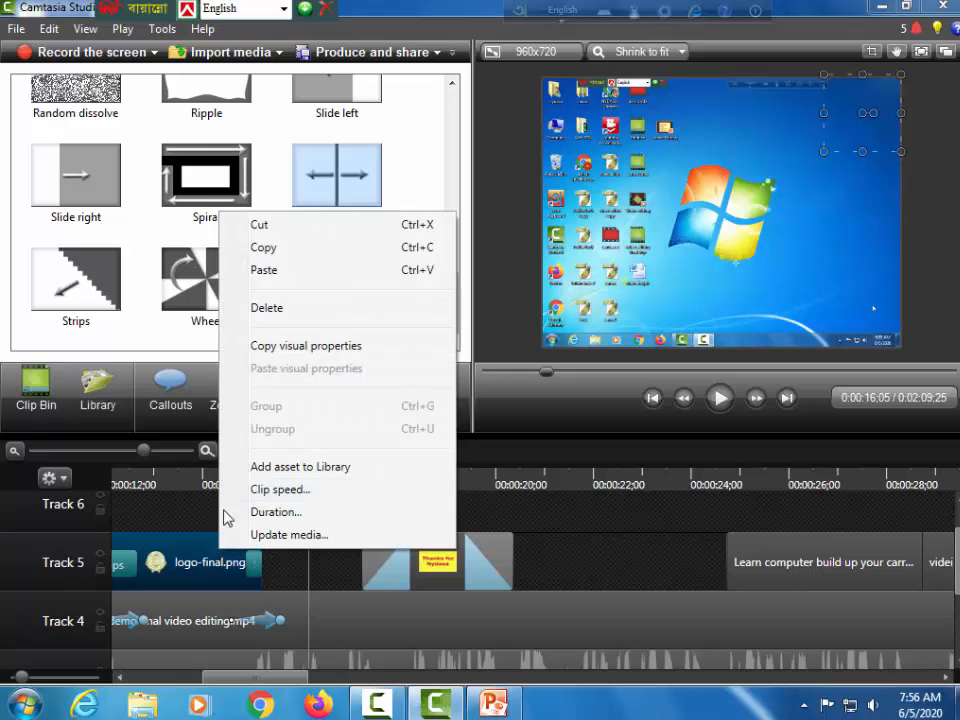
{"action": "left_click", "coordinate": [268, 248]}
{"action": "left_click_drag", "start_coordinate": [308, 480], "coordinate": [594, 538]}
{"action": "right_click", "coordinate": [594, 518]}
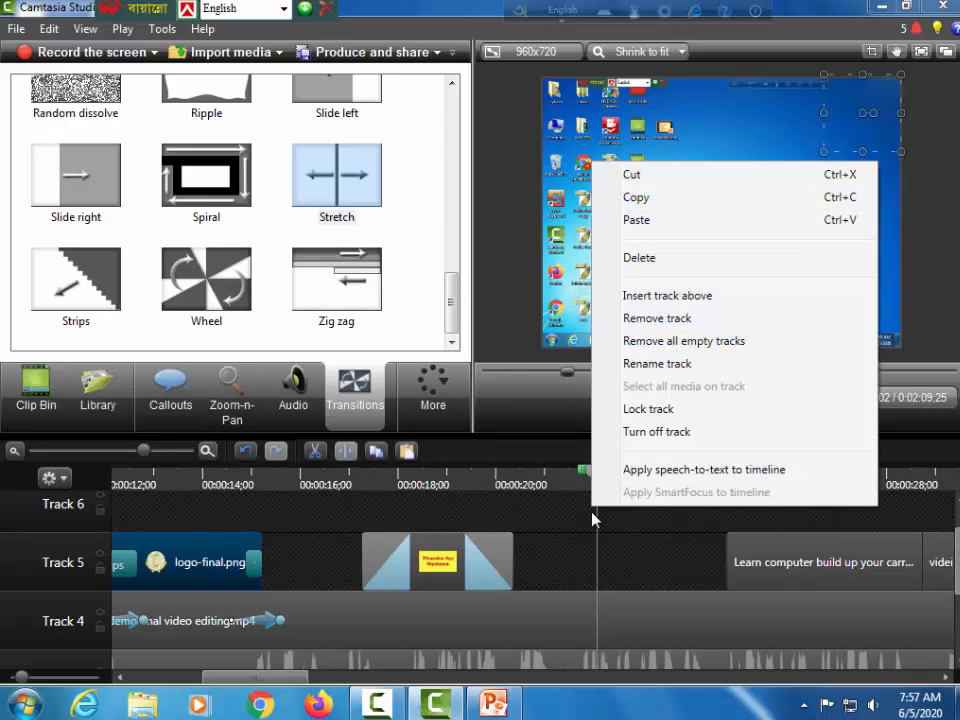
{"action": "left_click", "coordinate": [627, 222]}
{"action": "left_click_drag", "start_coordinate": [658, 524], "coordinate": [610, 583]}
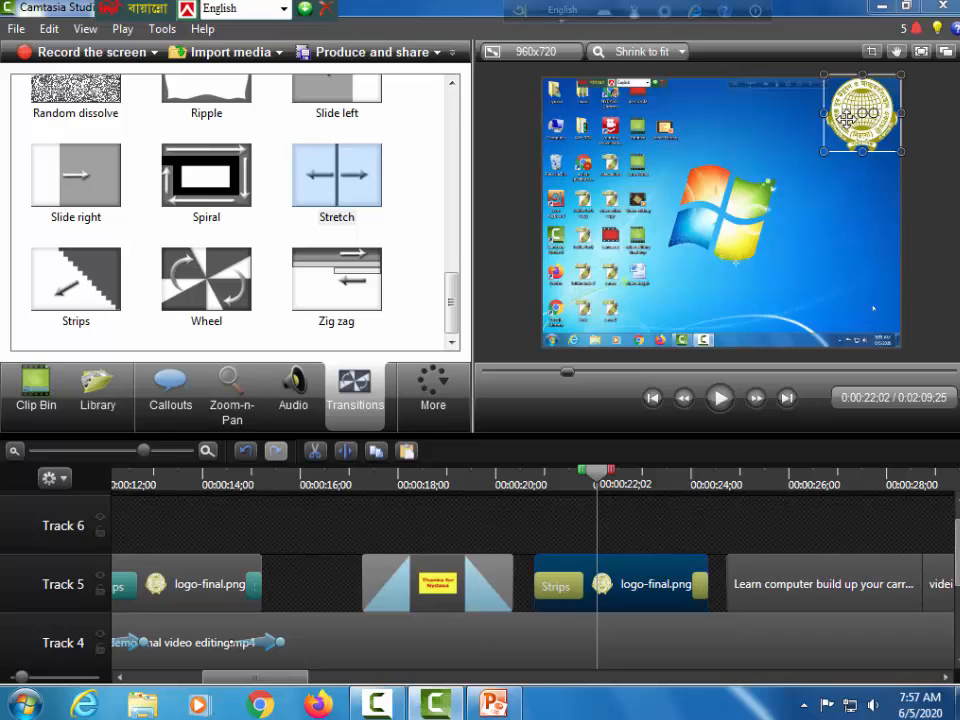
Move the third logo to the frame's lower-left corner and play its clip back from just before its start.
{"action": "left_click_drag", "start_coordinate": [847, 118], "coordinate": [574, 310]}
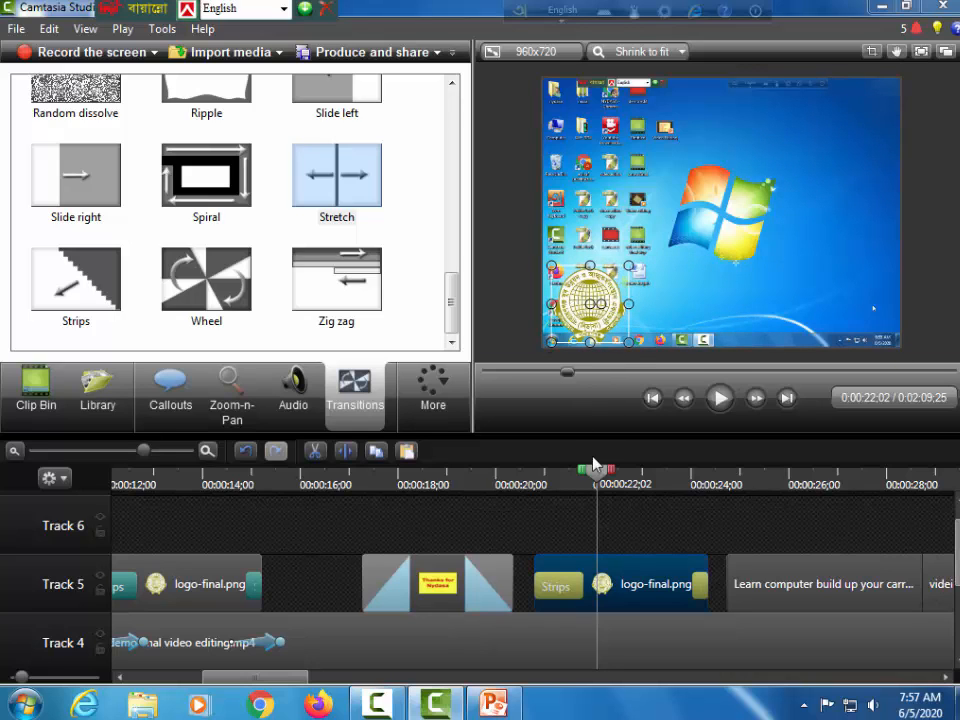
{"action": "left_click_drag", "start_coordinate": [596, 480], "coordinate": [474, 522]}
{"action": "key", "text": "space"}
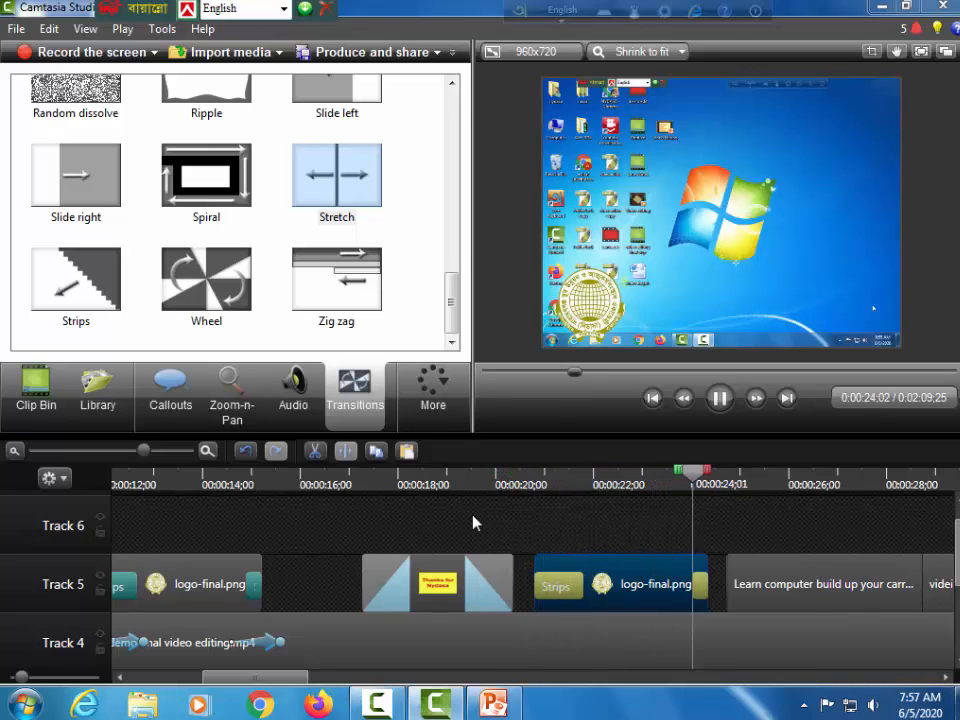
{"action": "key", "text": "space"}
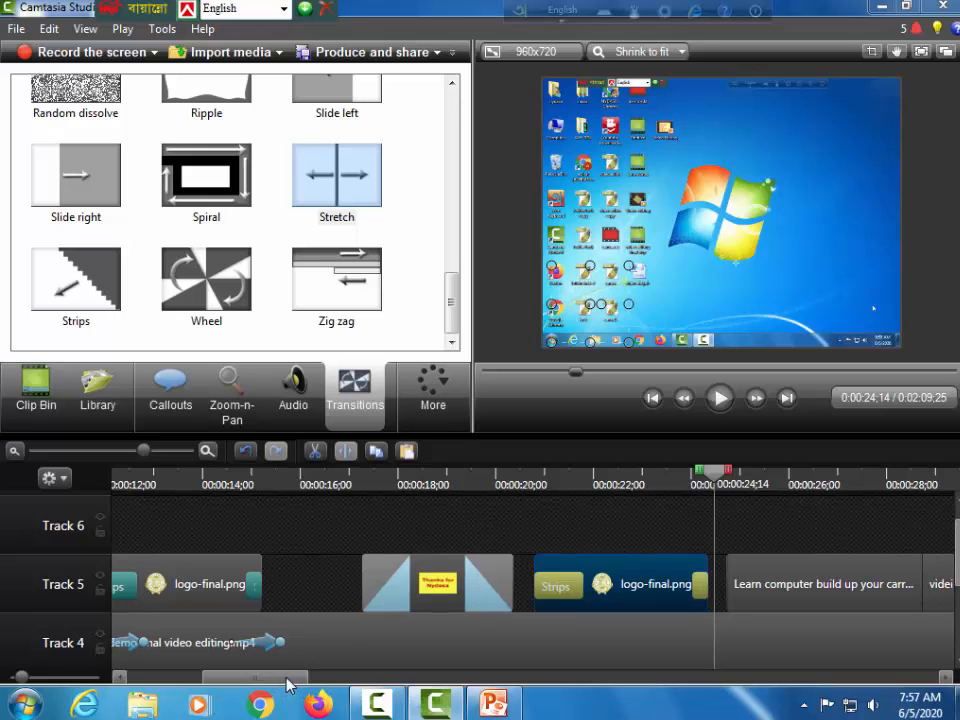
Add a filled rounded rectangle callout on Track 6 near the timeline's start and extend its end to nearly 0:00:20.
{"action": "left_click_drag", "start_coordinate": [290, 683], "coordinate": [210, 692]}
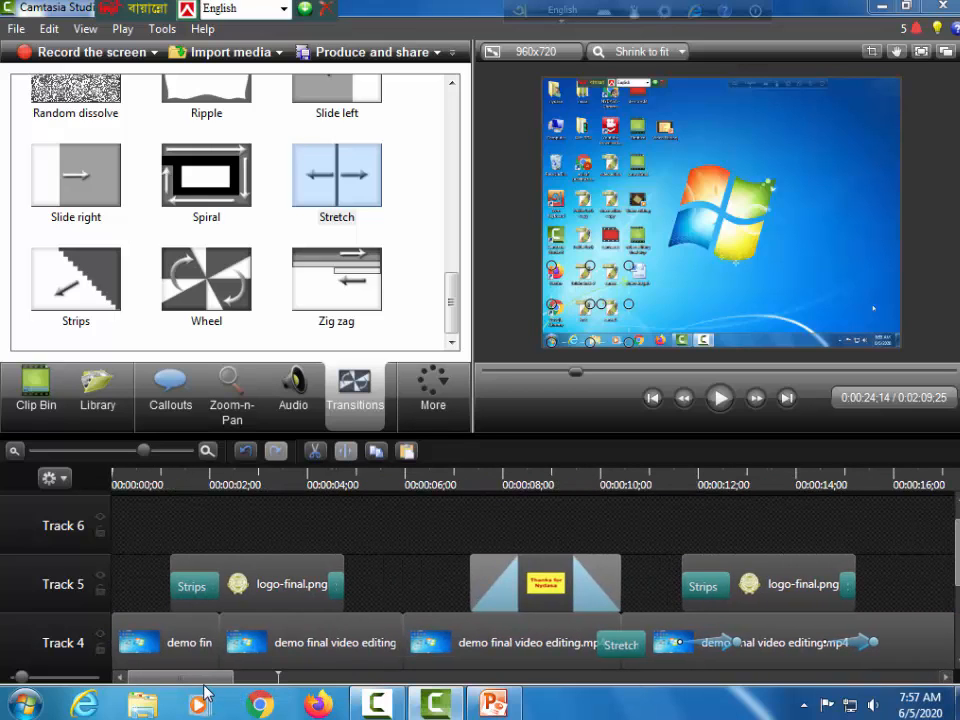
{"action": "left_click", "coordinate": [143, 484]}
{"action": "left_click", "coordinate": [170, 390]}
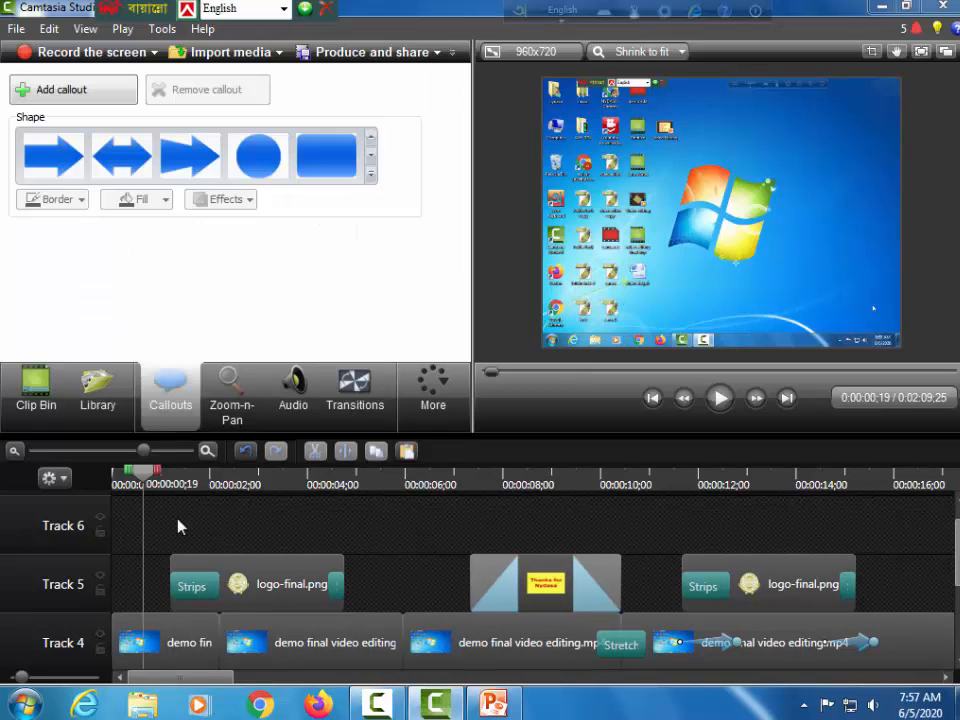
{"action": "left_click", "coordinate": [370, 174]}
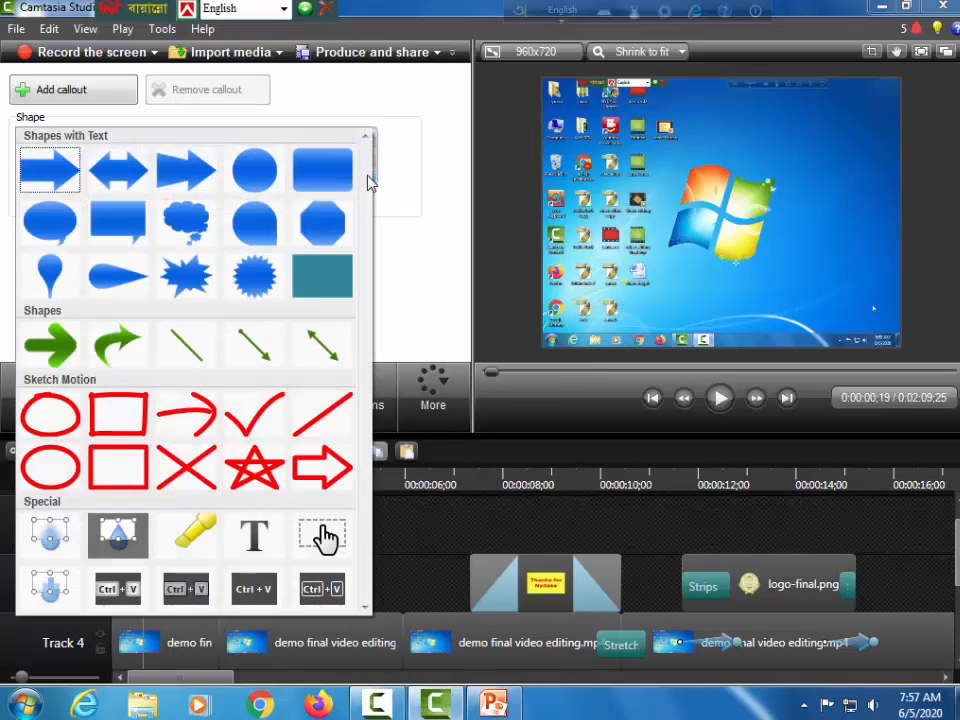
{"action": "left_click", "coordinate": [322, 177]}
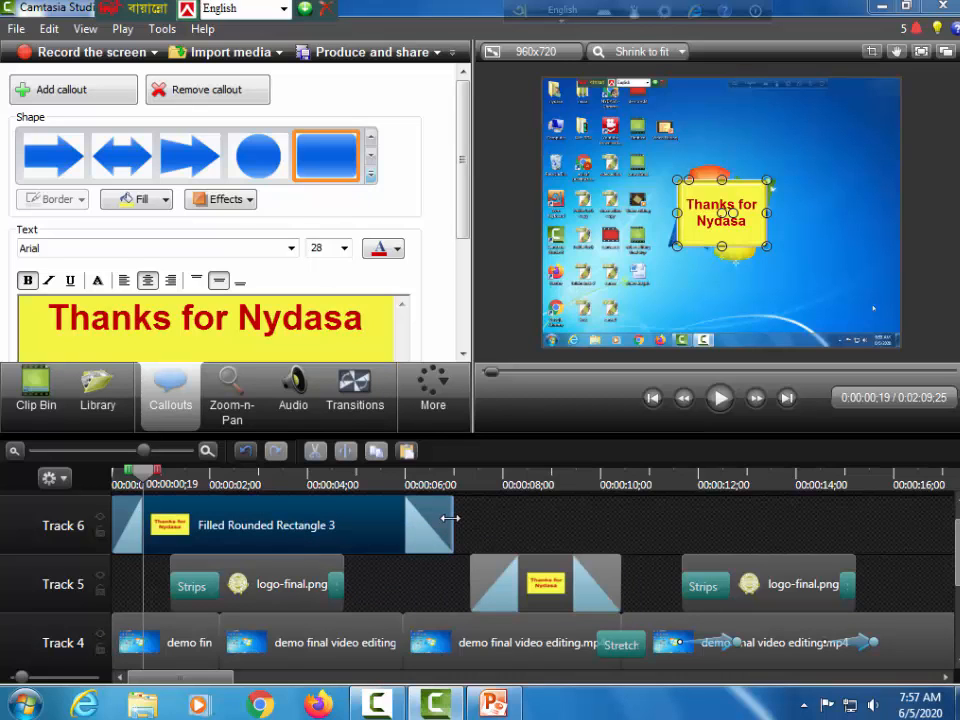
{"action": "left_click_drag", "start_coordinate": [450, 518], "coordinate": [913, 516]}
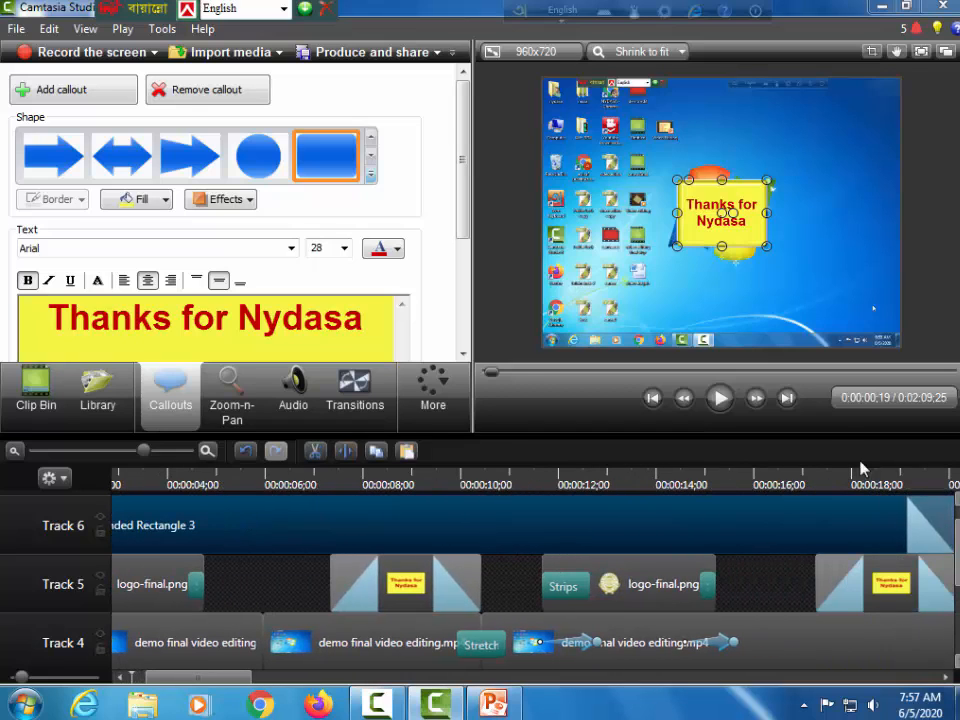
Reshape the new callout into a wide, thin banner and place it along the top centre of the frame.
{"action": "left_click_drag", "start_coordinate": [768, 213], "coordinate": [878, 213]}
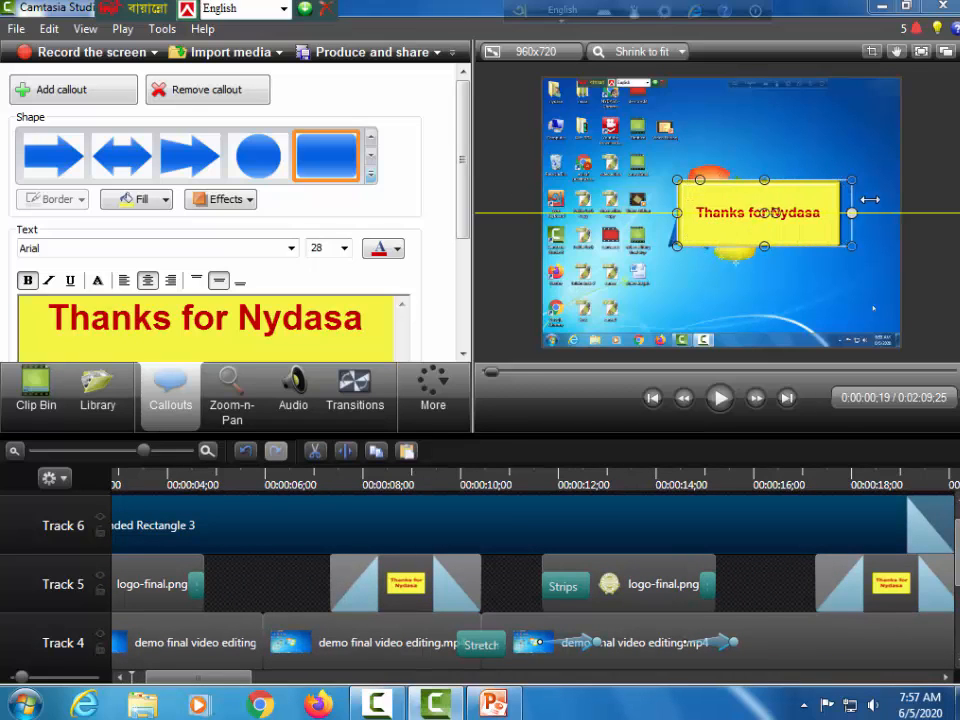
{"action": "left_click_drag", "start_coordinate": [778, 231], "coordinate": [690, 297]}
{"action": "left_click_drag", "start_coordinate": [645, 208], "coordinate": [683, 101]}
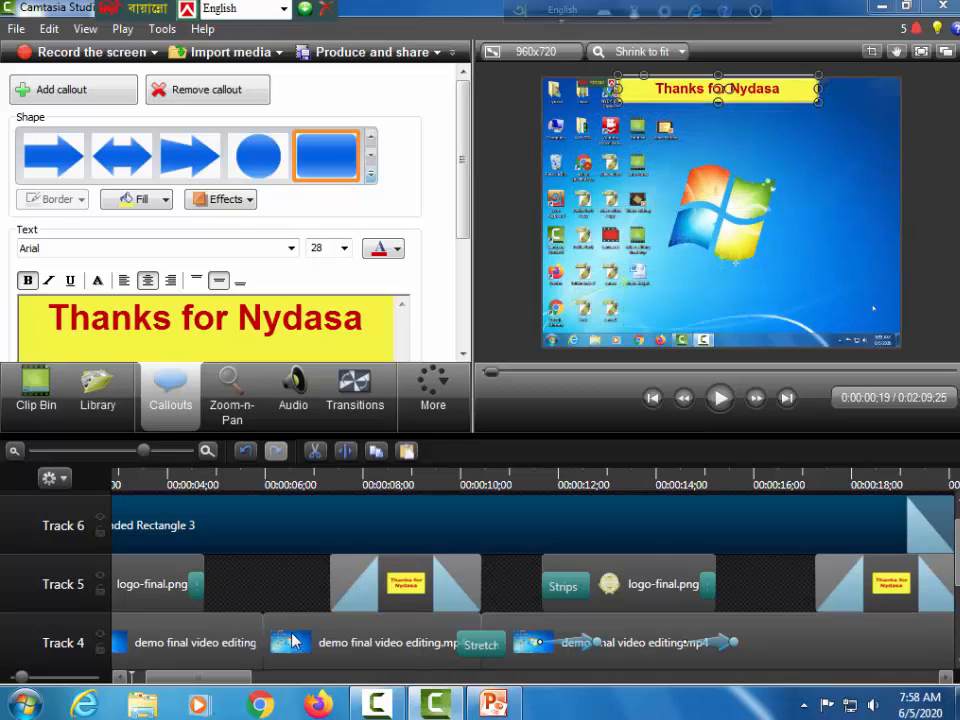
Extend the end of the banner callout on Track 6 to about 0:00:33 and return to the timeline's start.
{"action": "left_click_drag", "start_coordinate": [193, 679], "coordinate": [218, 688]}
{"action": "left_click_drag", "start_coordinate": [344, 528], "coordinate": [947, 530]}
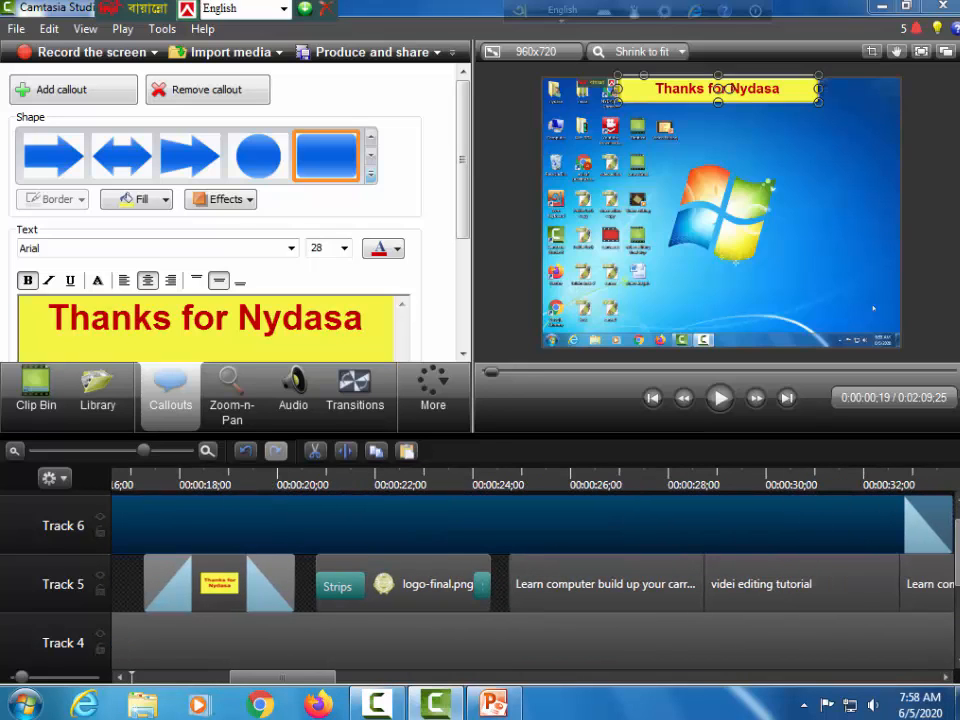
{"action": "left_click_drag", "start_coordinate": [268, 678], "coordinate": [128, 685]}
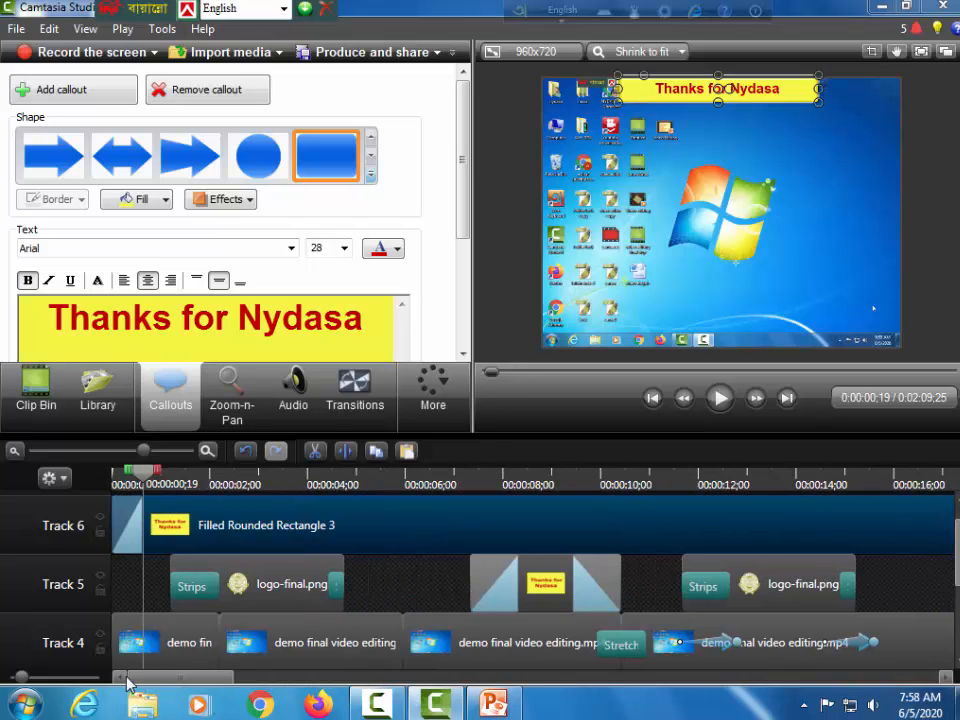
Play the timeline from its start to about 0:00:23 to check the banner callout.
{"action": "left_click_drag", "start_coordinate": [144, 471], "coordinate": [86, 489]}
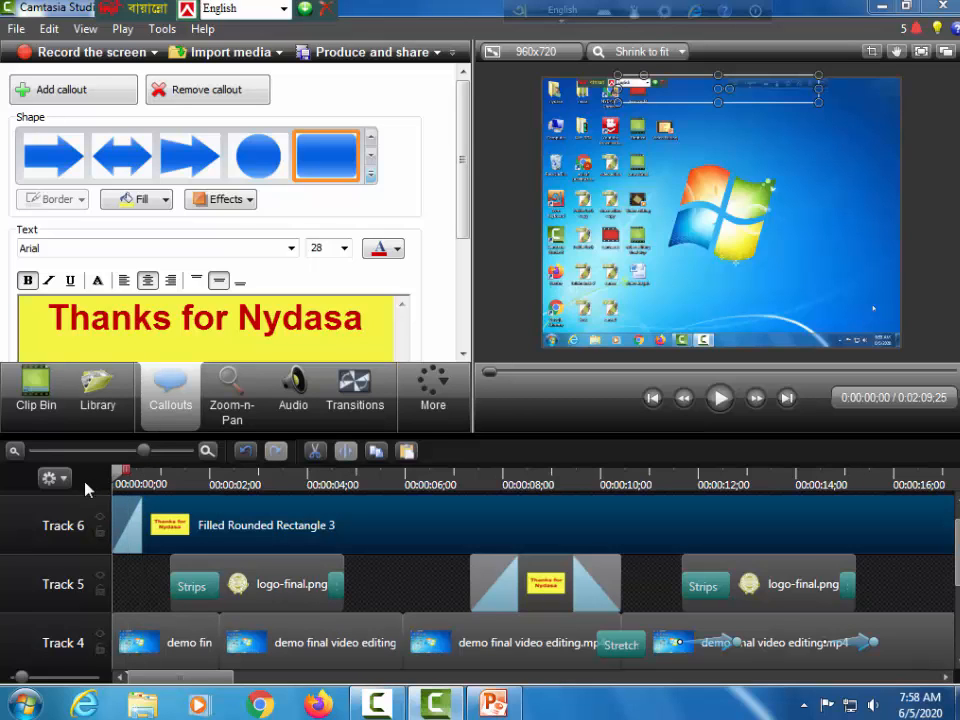
{"action": "key", "text": "space"}
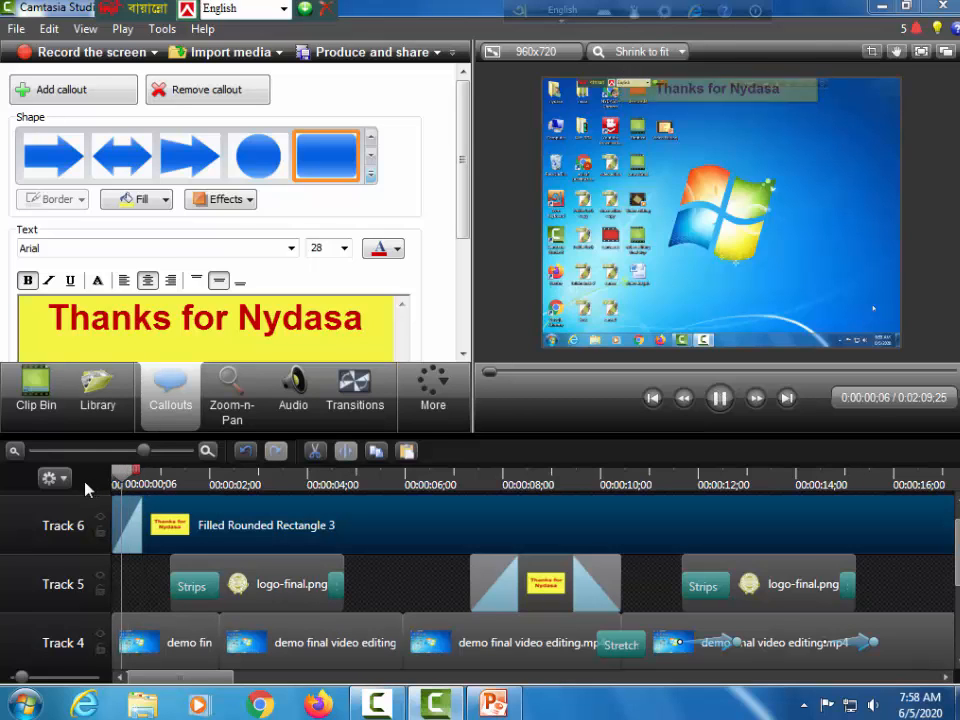
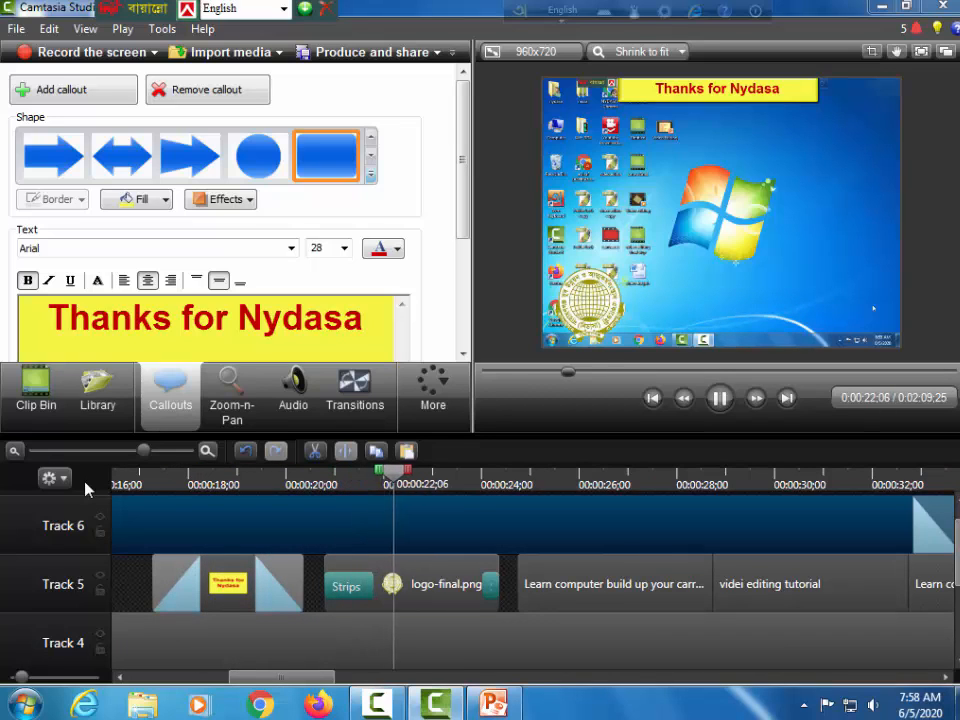
{"action": "key", "text": "space"}
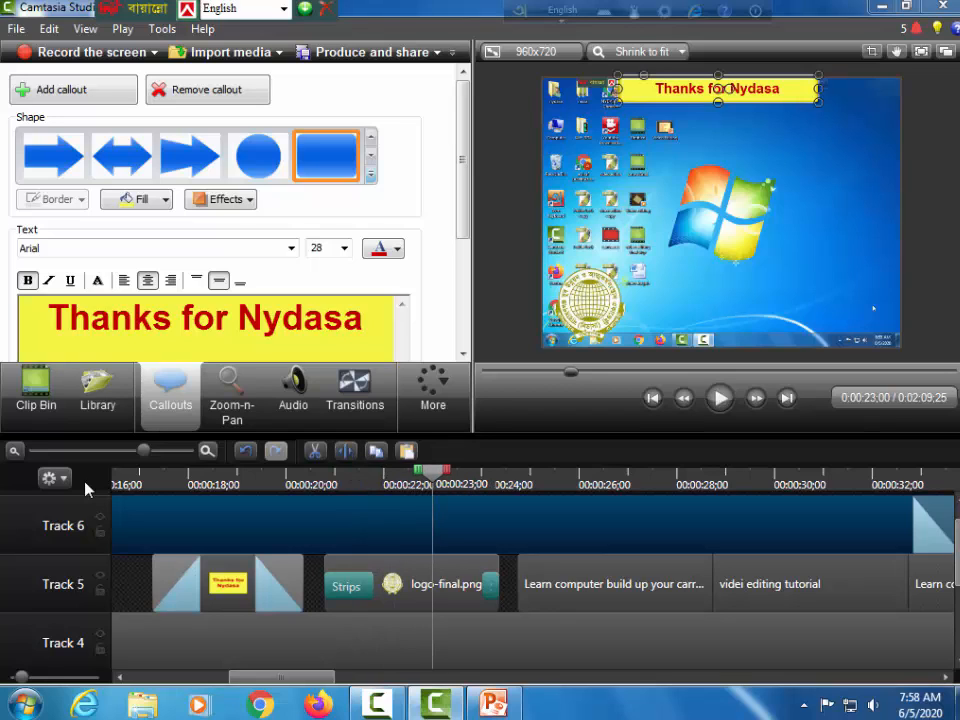
Widen the banner callout to span the full width of the frame and play it back from about 0:00:21.
{"action": "left_click_drag", "start_coordinate": [818, 88], "coordinate": [902, 88]}
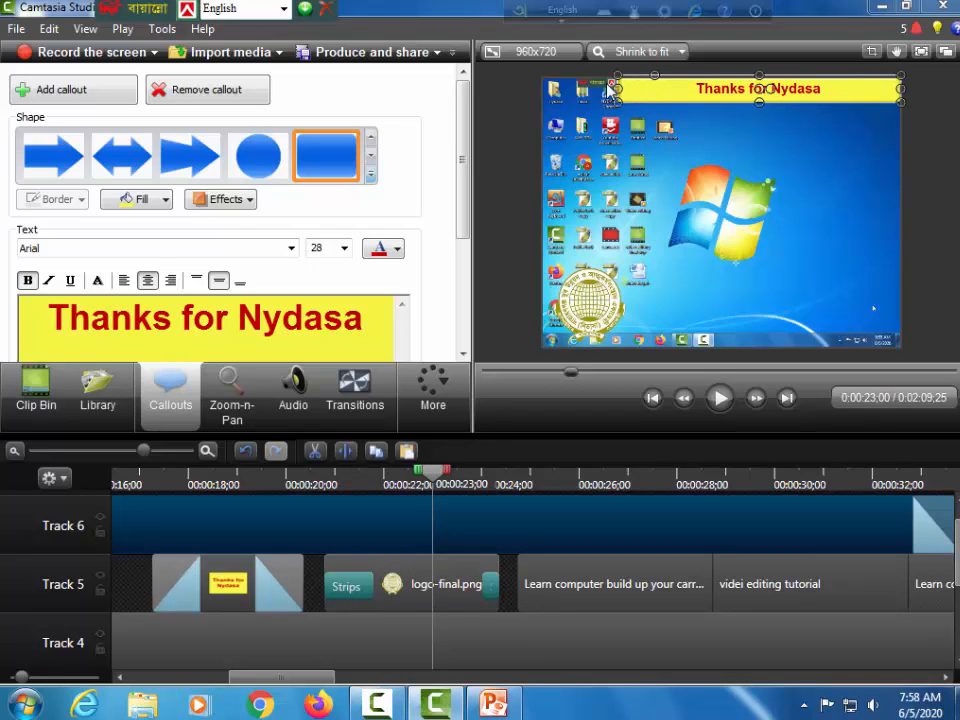
{"action": "left_click_drag", "start_coordinate": [615, 88], "coordinate": [541, 88]}
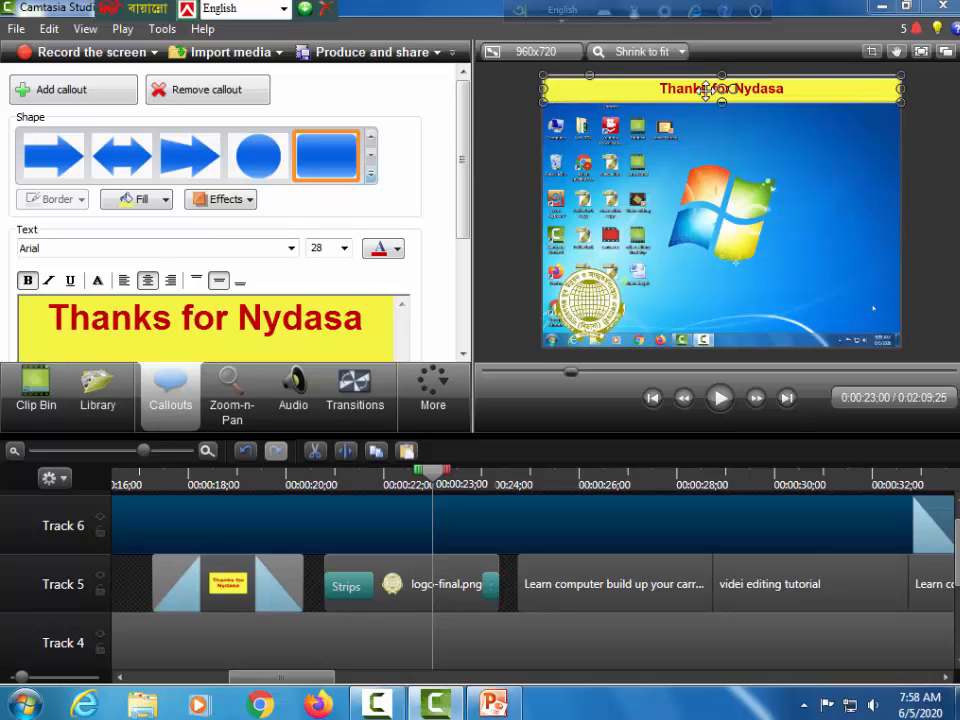
{"action": "left_click_drag", "start_coordinate": [433, 484], "coordinate": [338, 500]}
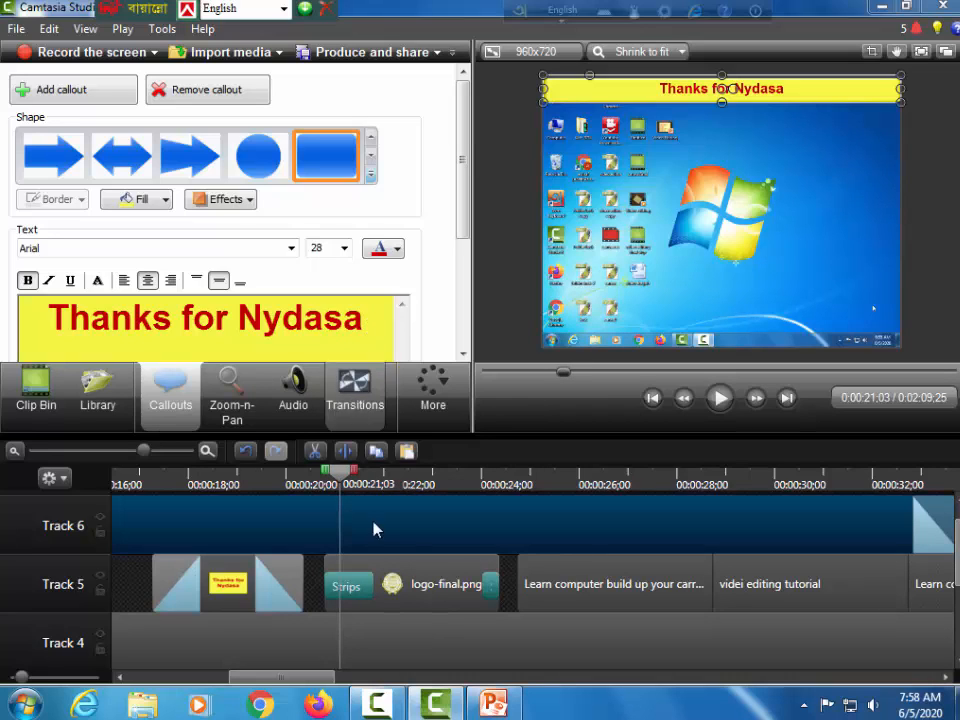
{"action": "key", "text": "space"}
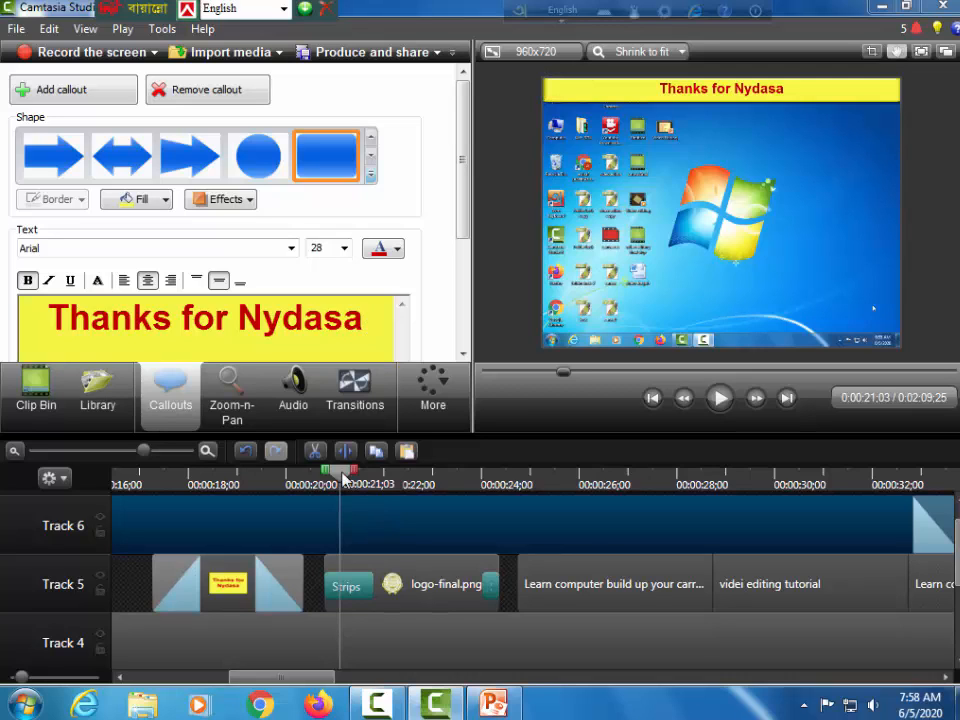
{"action": "key", "text": "space"}
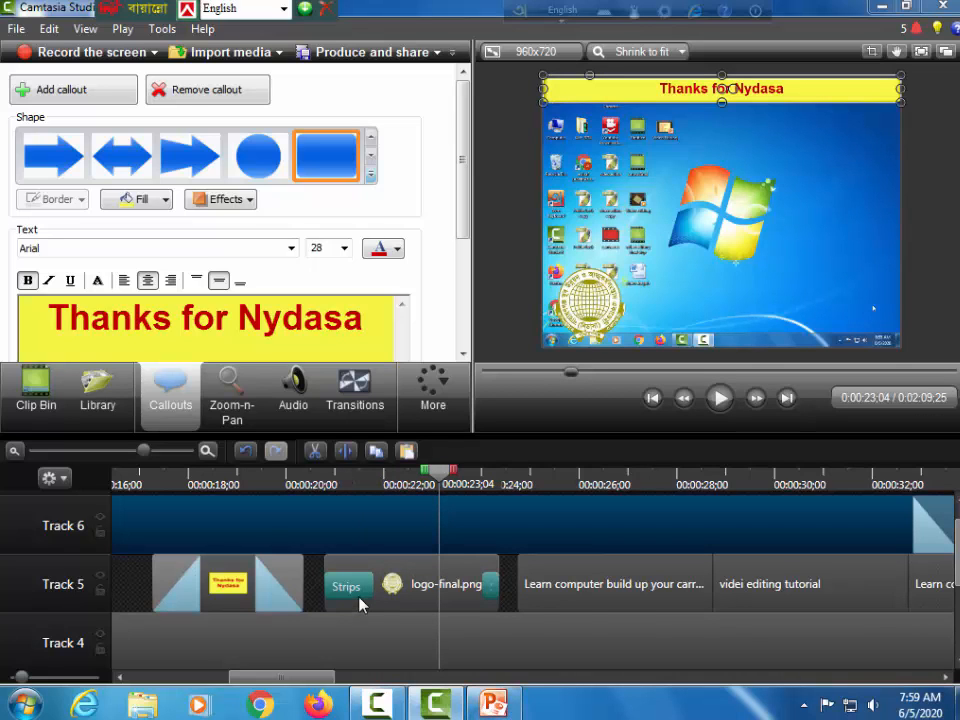
Preview the Full Song track of the Music - Amity folder in the media library.
{"action": "scroll", "coordinate": [360, 605], "scroll_direction": "down", "scroll_amount": 1}
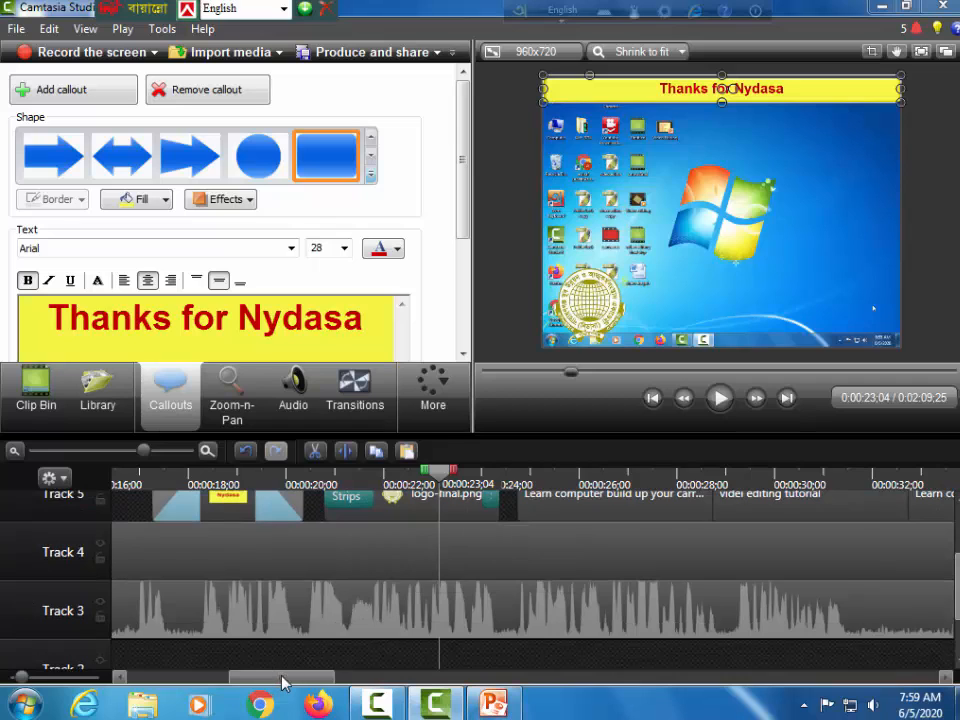
{"action": "left_click_drag", "start_coordinate": [285, 679], "coordinate": [170, 703]}
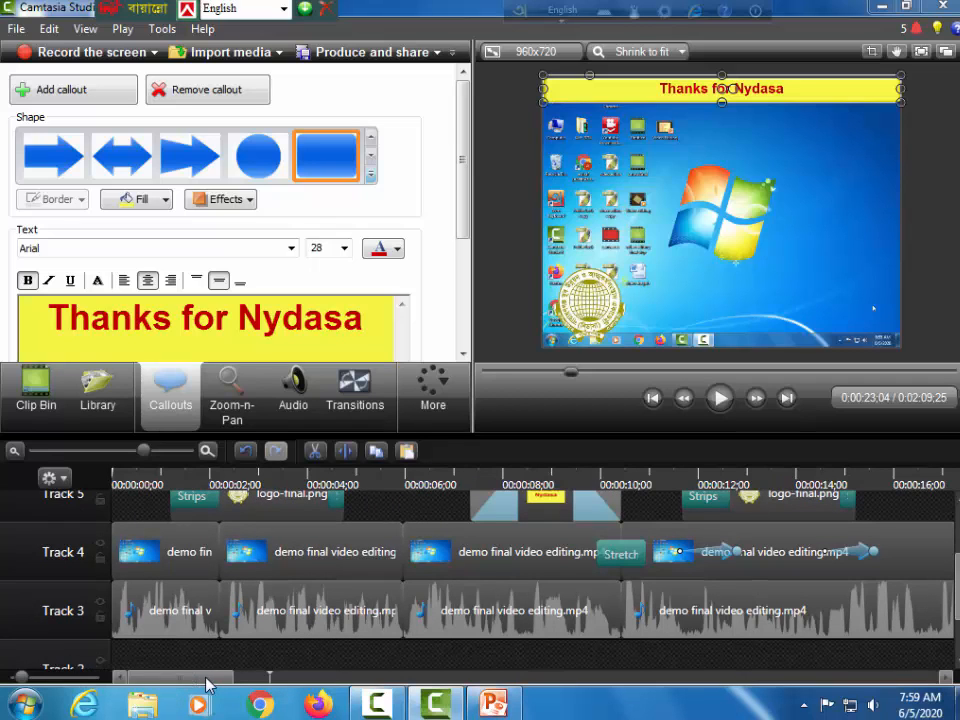
{"action": "left_click", "coordinate": [96, 392]}
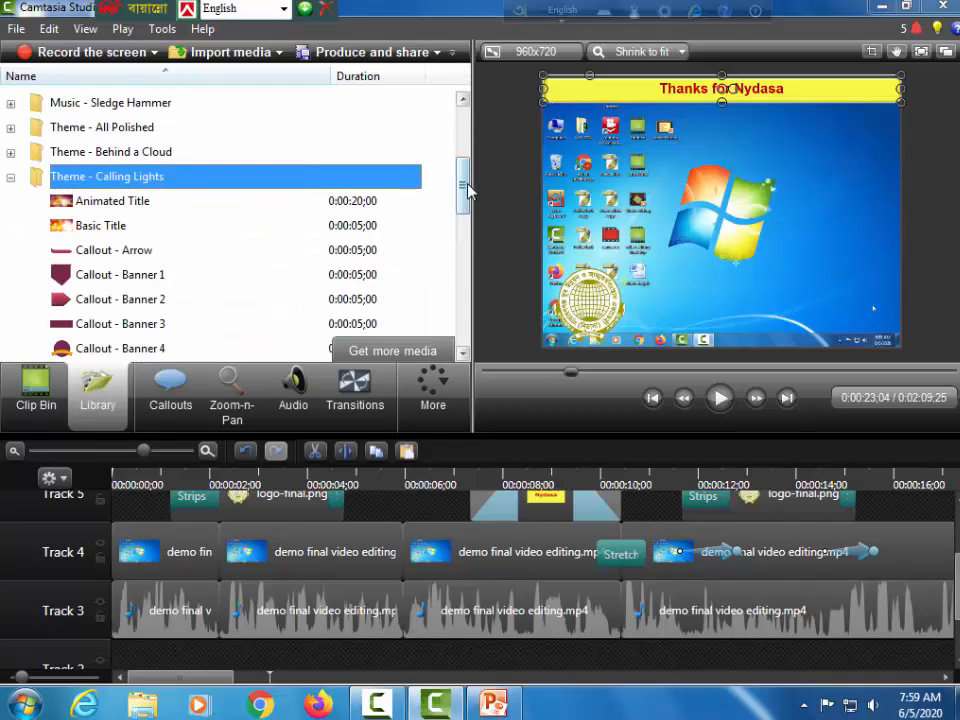
{"action": "left_click_drag", "start_coordinate": [461, 193], "coordinate": [461, 146]}
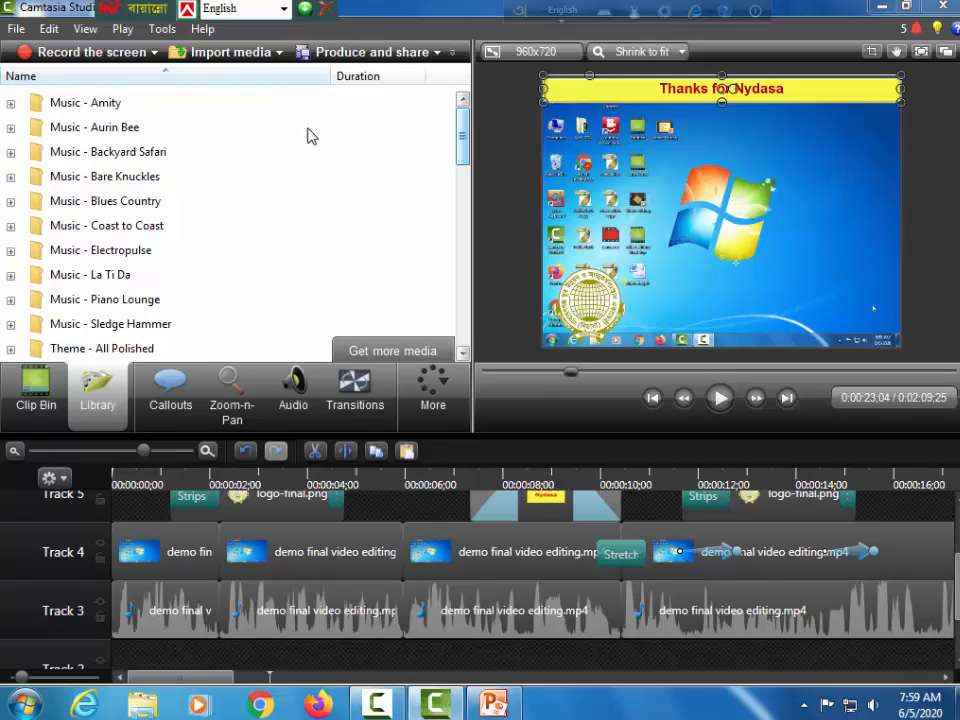
{"action": "left_click", "coordinate": [10, 104]}
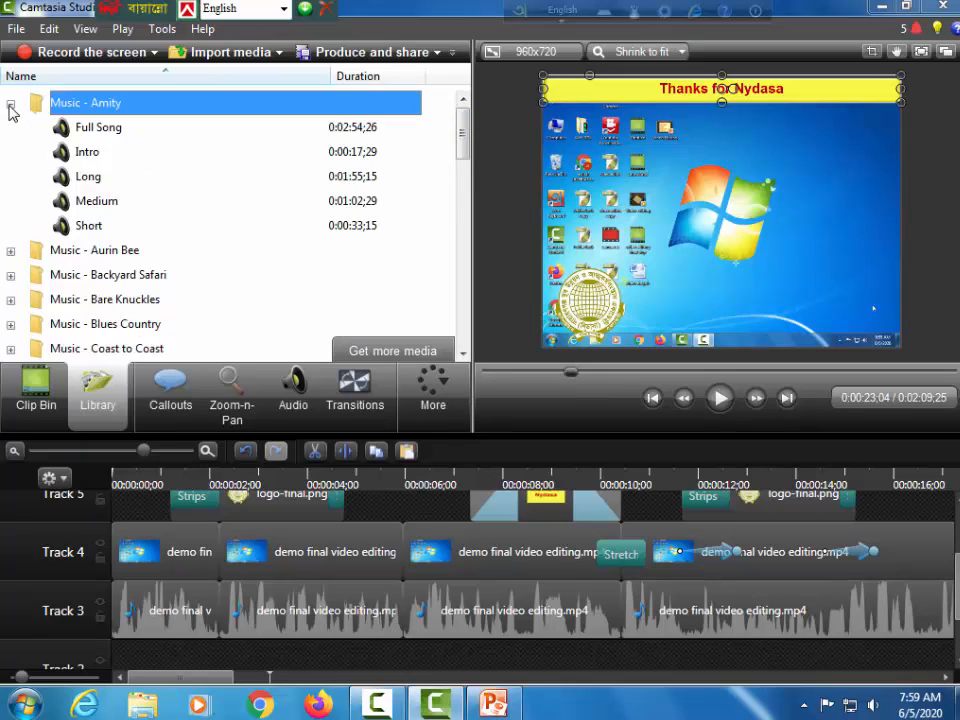
{"action": "double_click", "coordinate": [90, 135]}
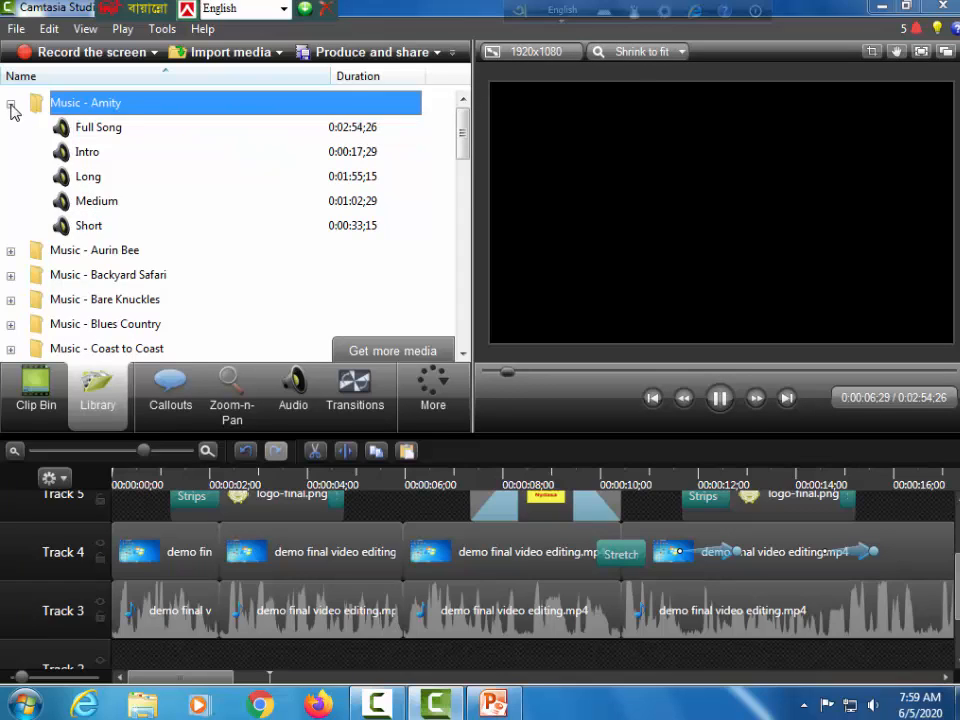
{"action": "left_click", "coordinate": [10, 104]}
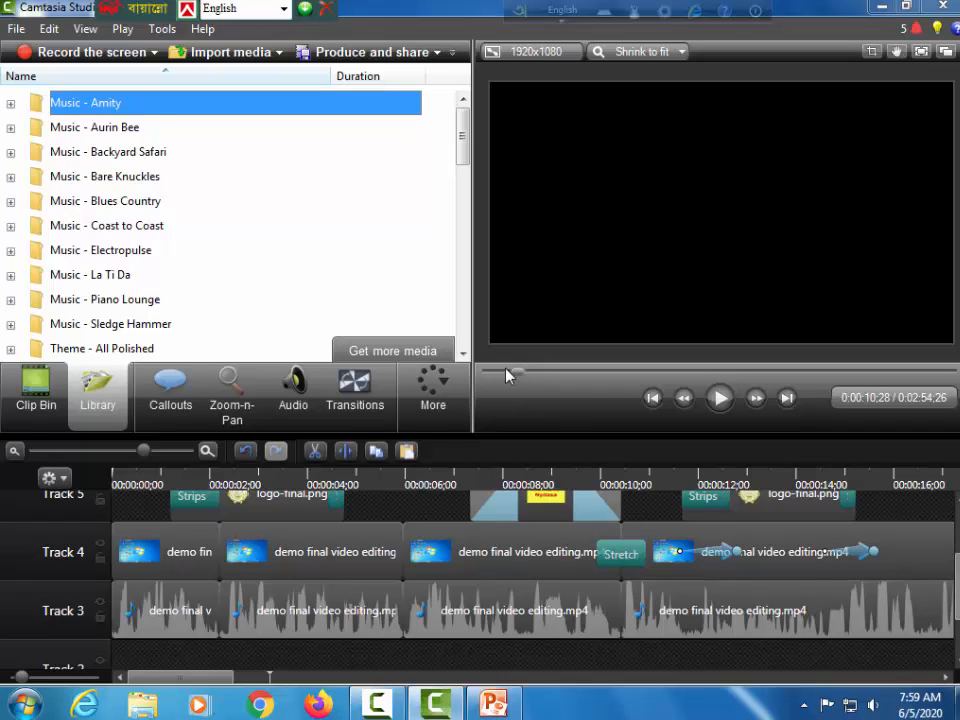
Add the Full Song track from Music - Amity to Track 2 at the timeline's start.
{"action": "left_click", "coordinate": [11, 104]}
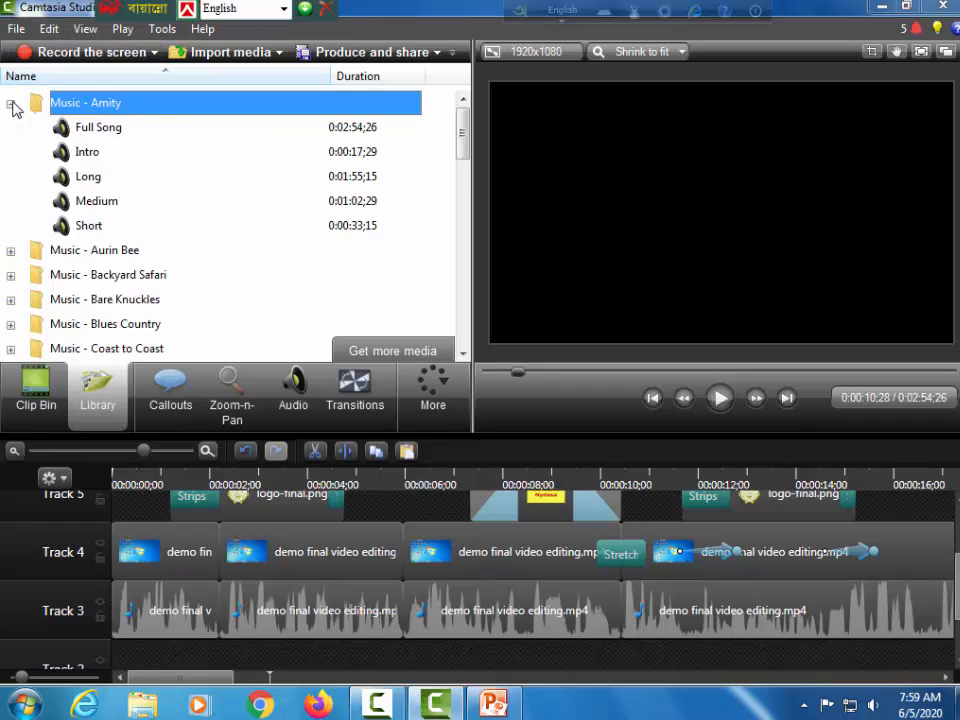
{"action": "mouse_move", "coordinate": [105, 135]}
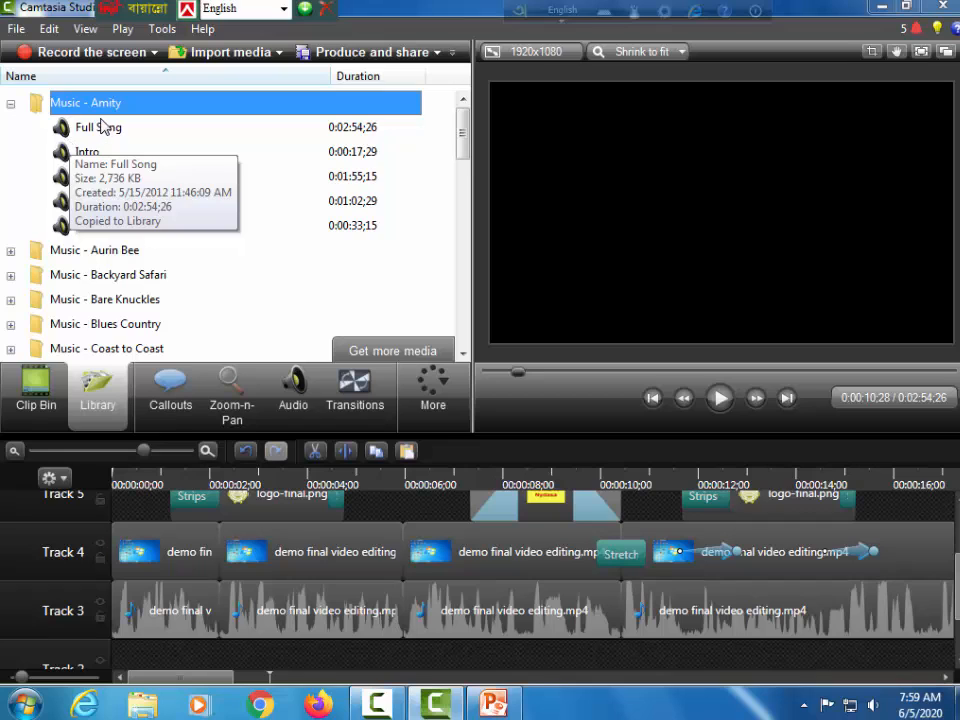
{"action": "left_click_drag", "start_coordinate": [93, 137], "coordinate": [142, 670]}
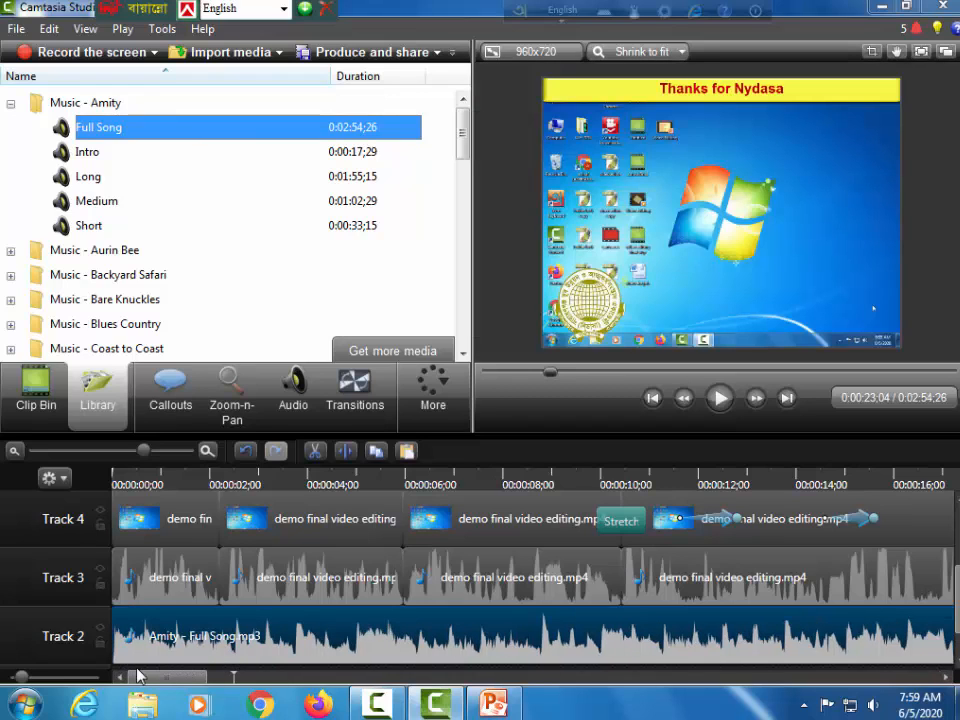
Play the timeline from its start to about 0:00:07 to hear the background music with the narration.
{"action": "left_click", "coordinate": [112, 484]}
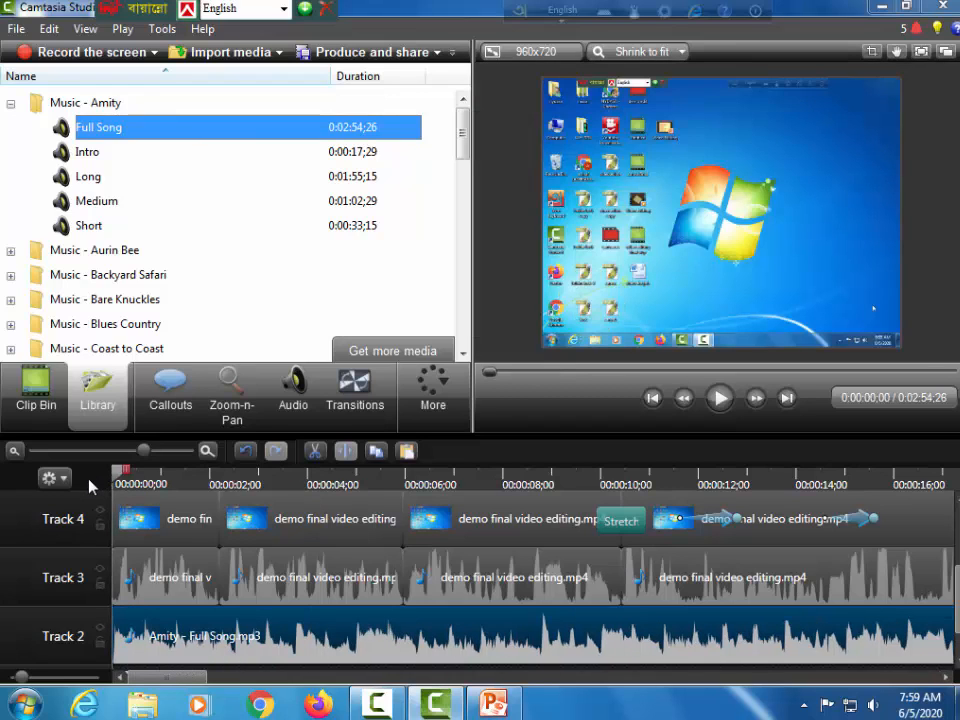
{"action": "key", "text": "space"}
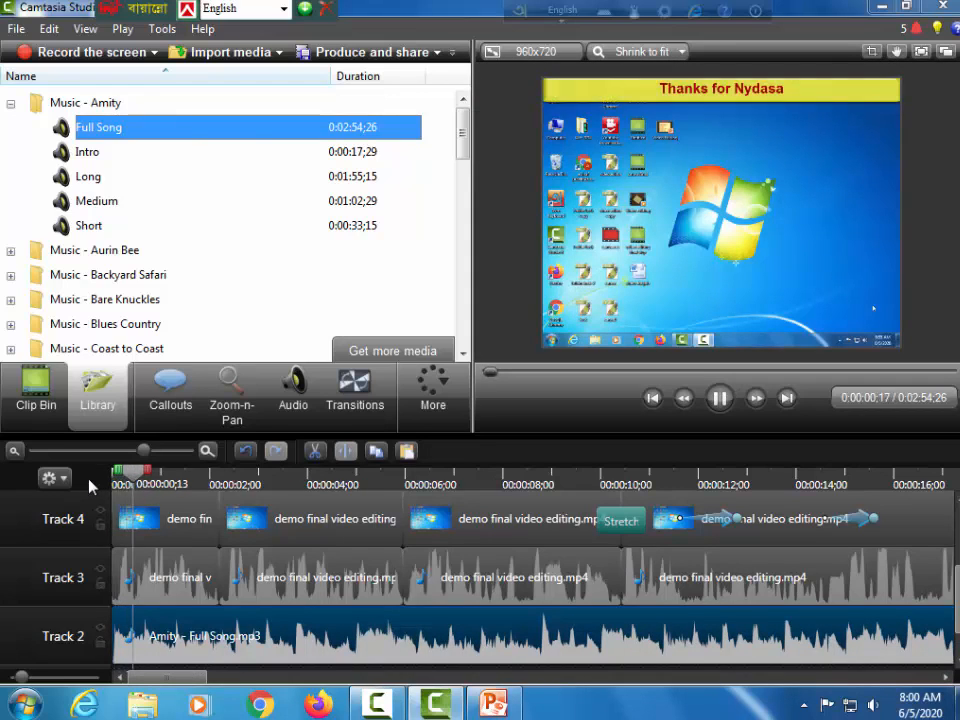
{"action": "key", "text": "space"}
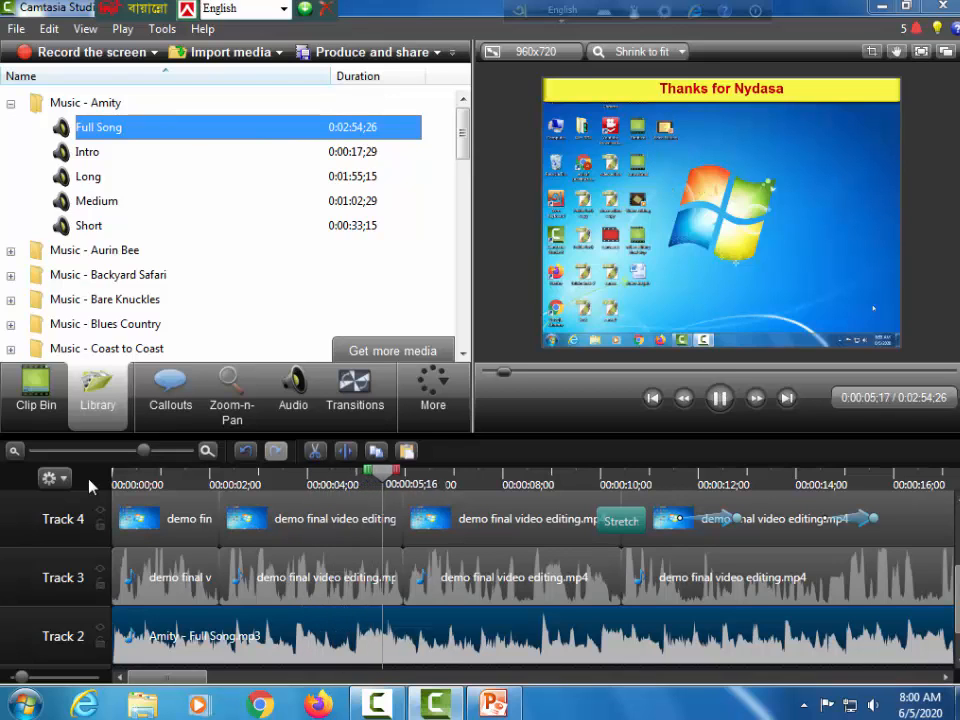
{"action": "key", "text": "space"}
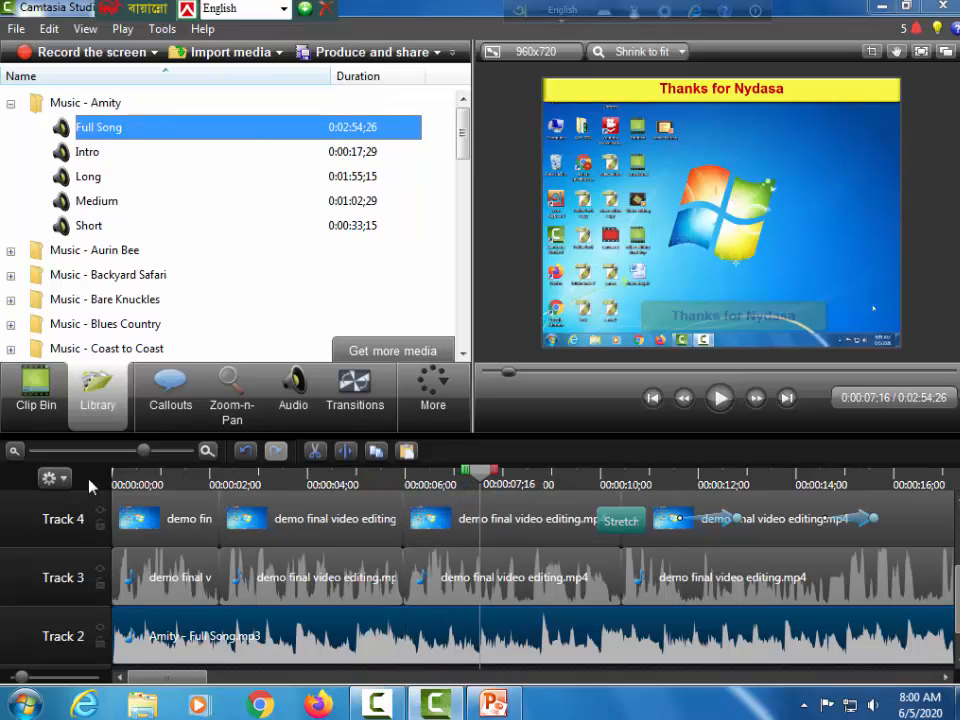
Lower the volume of the Amity music clip on Track 2 and play it back from about 0:00:02.
{"action": "left_click", "coordinate": [294, 392]}
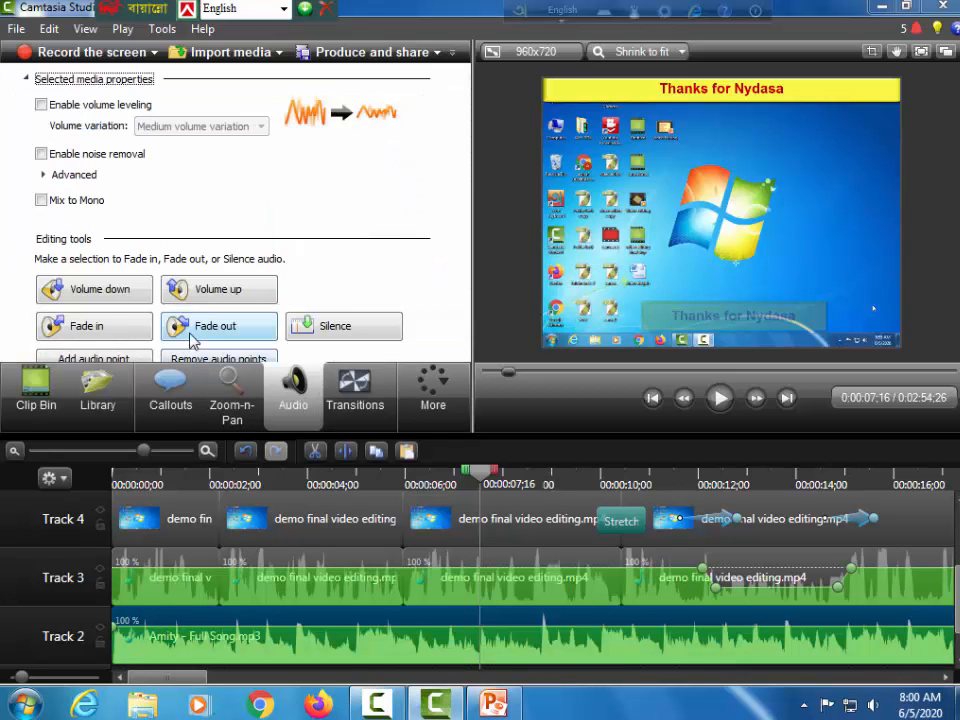
{"action": "left_click", "coordinate": [100, 289]}
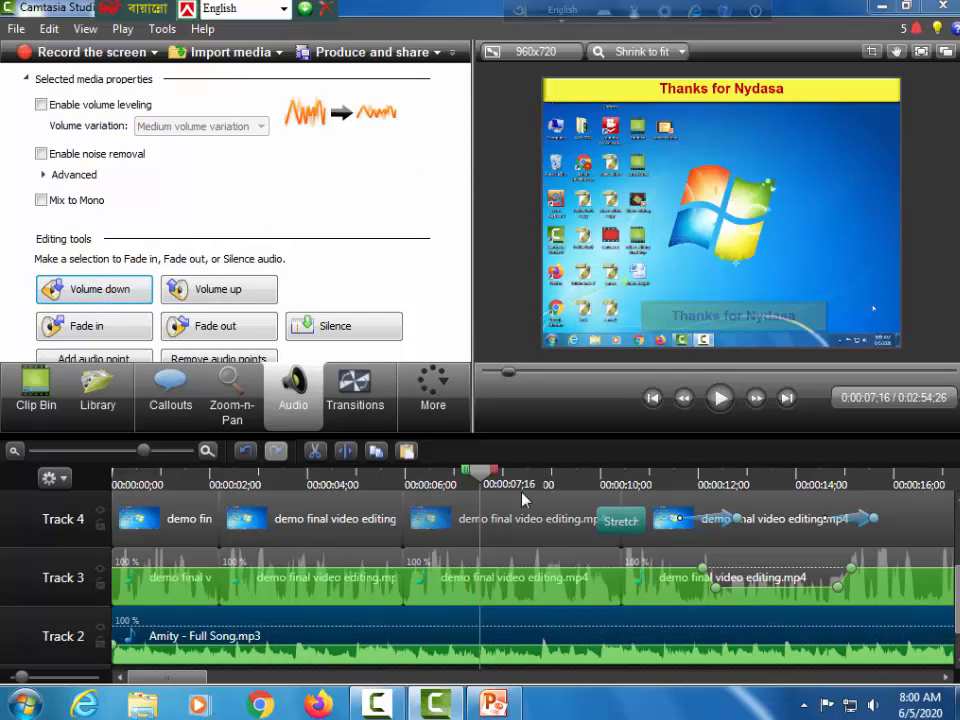
{"action": "left_click", "coordinate": [235, 488]}
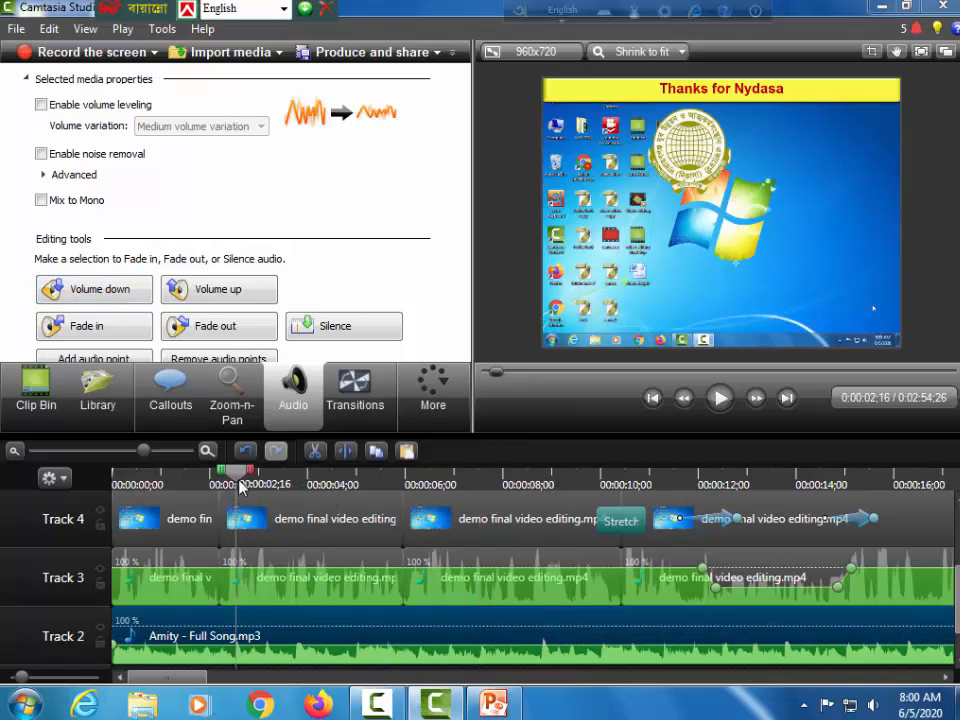
{"action": "key", "text": "space"}
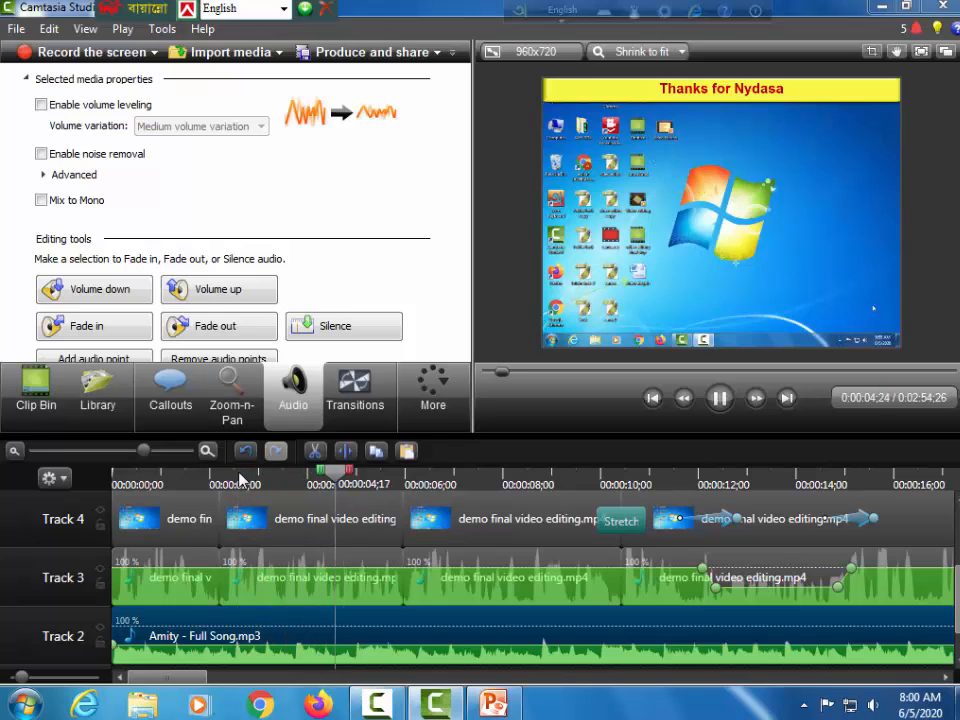
{"action": "key", "text": "space"}
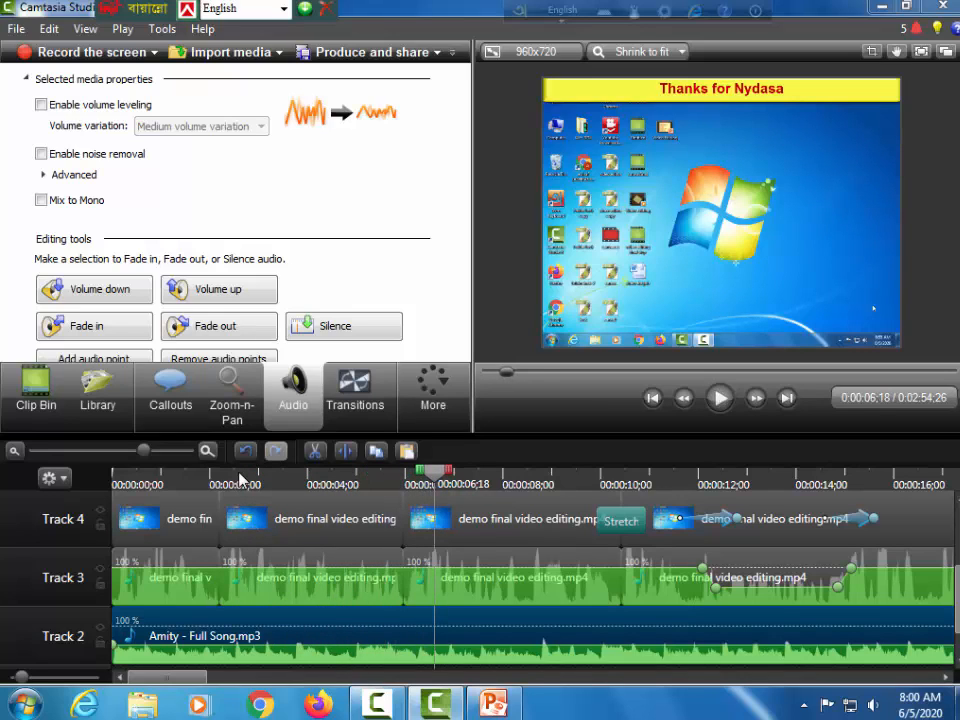
{"action": "key", "text": "space"}
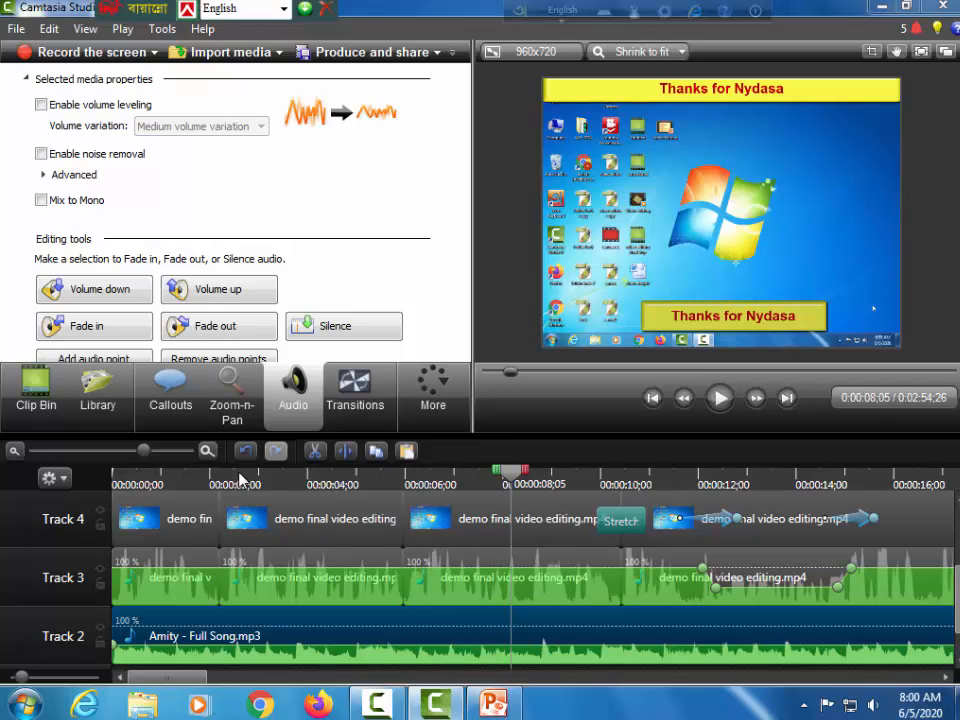
Raise the Amity music clip's volume back to 100 % and play it from about 0:00:01.
{"action": "left_click_drag", "start_coordinate": [515, 478], "coordinate": [190, 540]}
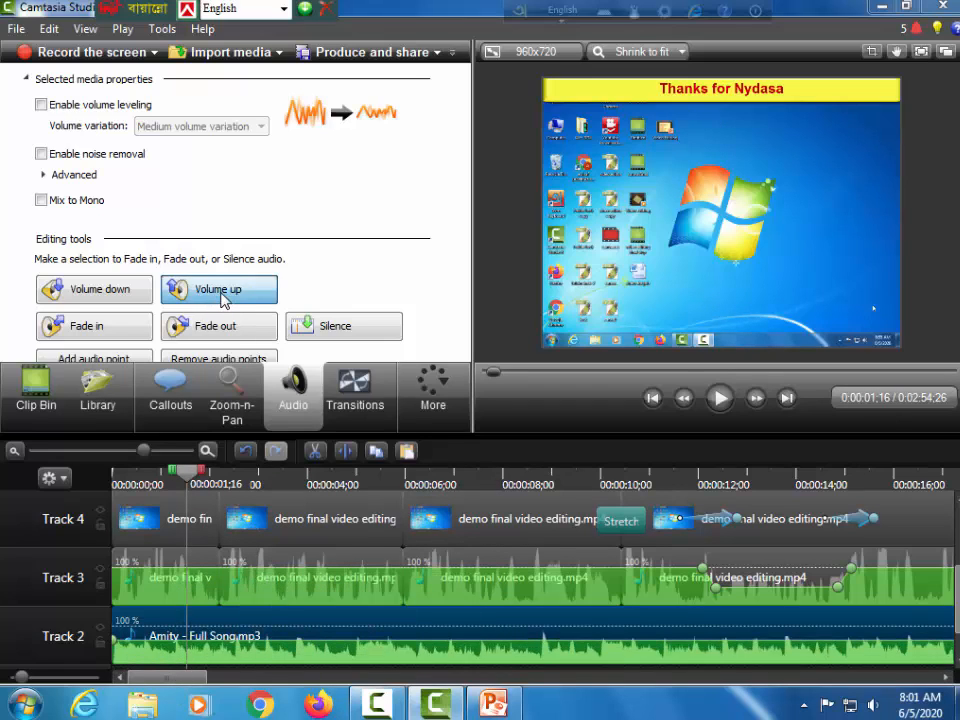
{"action": "left_click", "coordinate": [222, 290]}
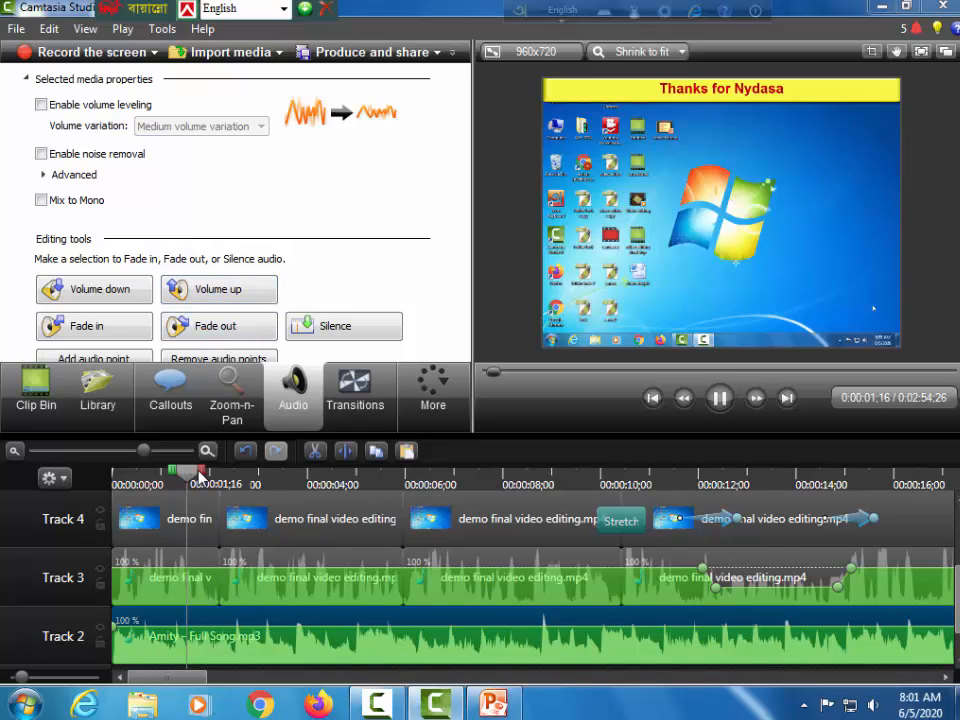
{"action": "key", "text": "space"}
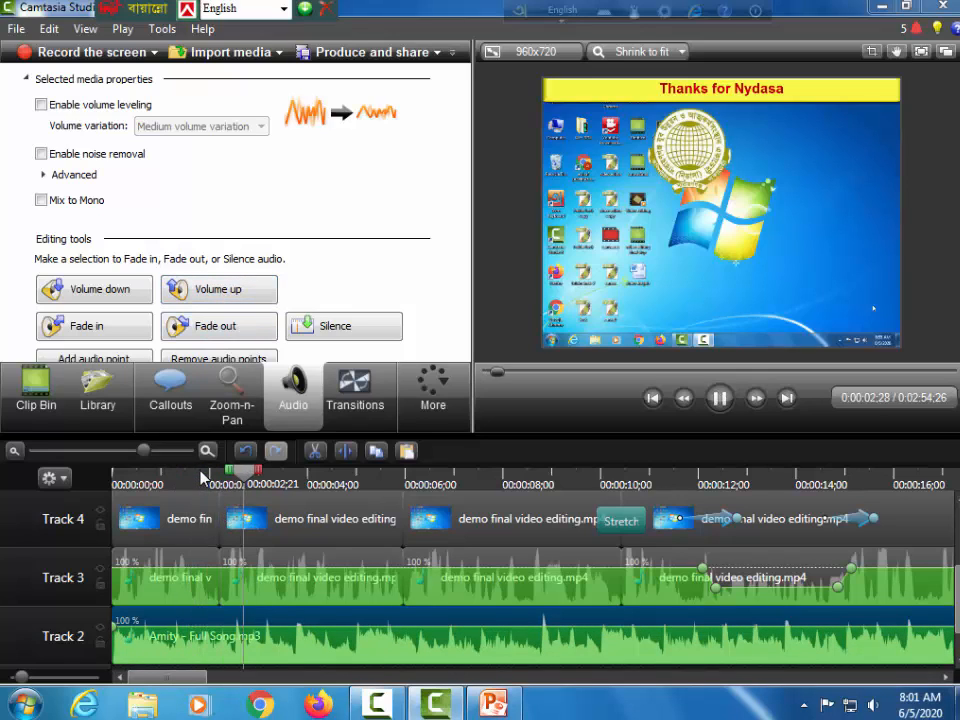
{"action": "key", "text": "space"}
Play the first second of the timeline and return the playhead to the start.
{"action": "left_click_drag", "start_coordinate": [281, 472], "coordinate": [85, 533]}
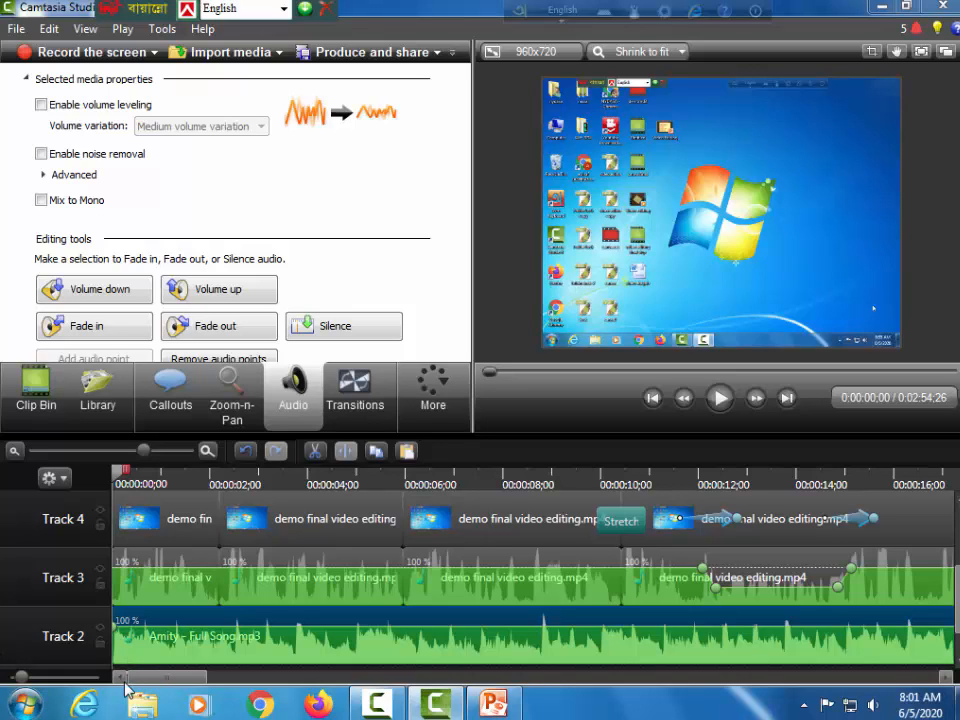
{"action": "key", "text": "space"}
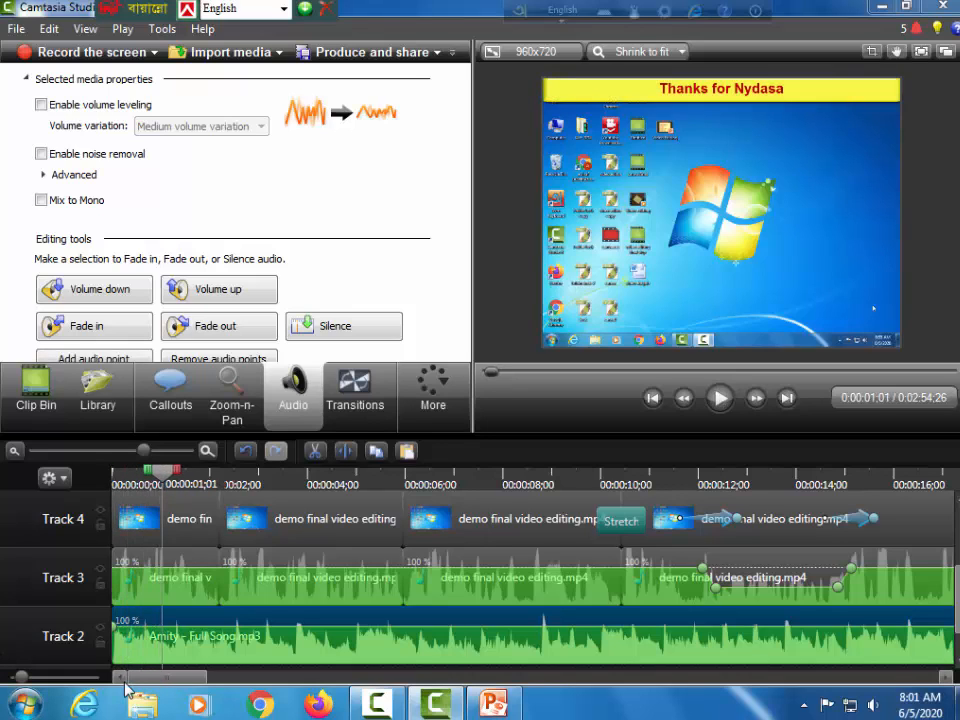
{"action": "left_click_drag", "start_coordinate": [162, 472], "coordinate": [116, 470]}
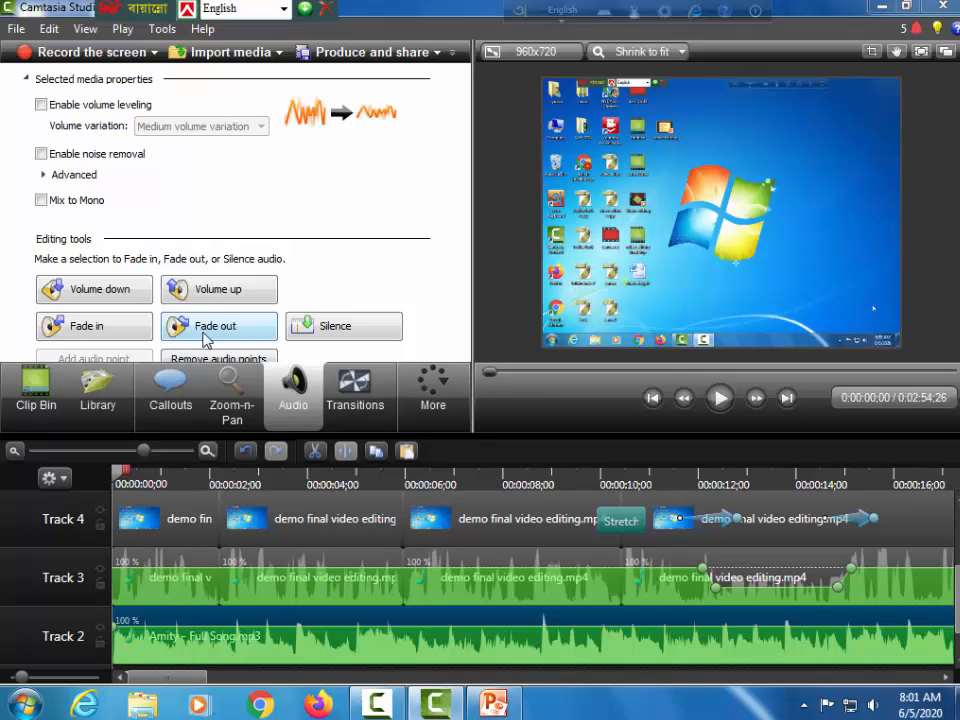
Add a fade-in to the Amity music clip on Track 2, play its opening seconds, and lower the clip's volume.
{"action": "left_click", "coordinate": [93, 330]}
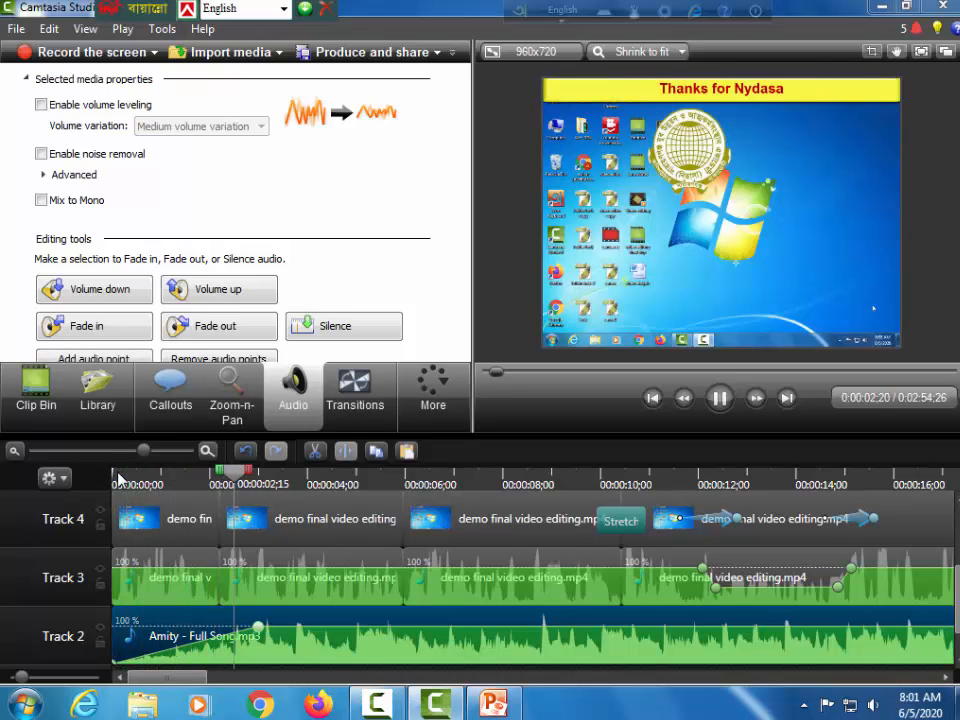
{"action": "key", "text": "space"}
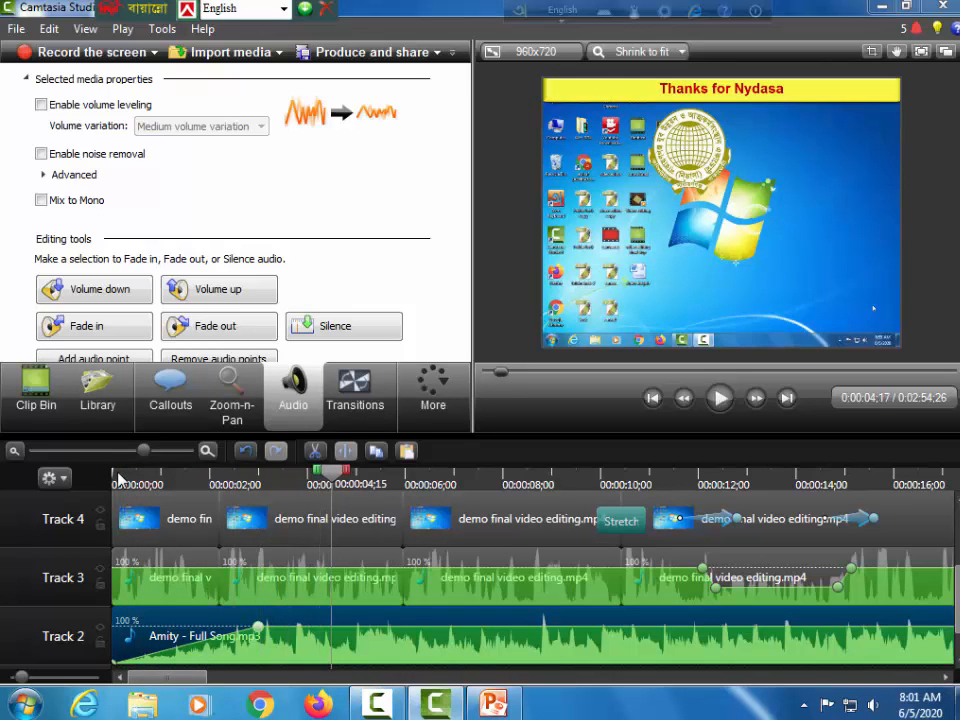
{"action": "left_click", "coordinate": [124, 480]}
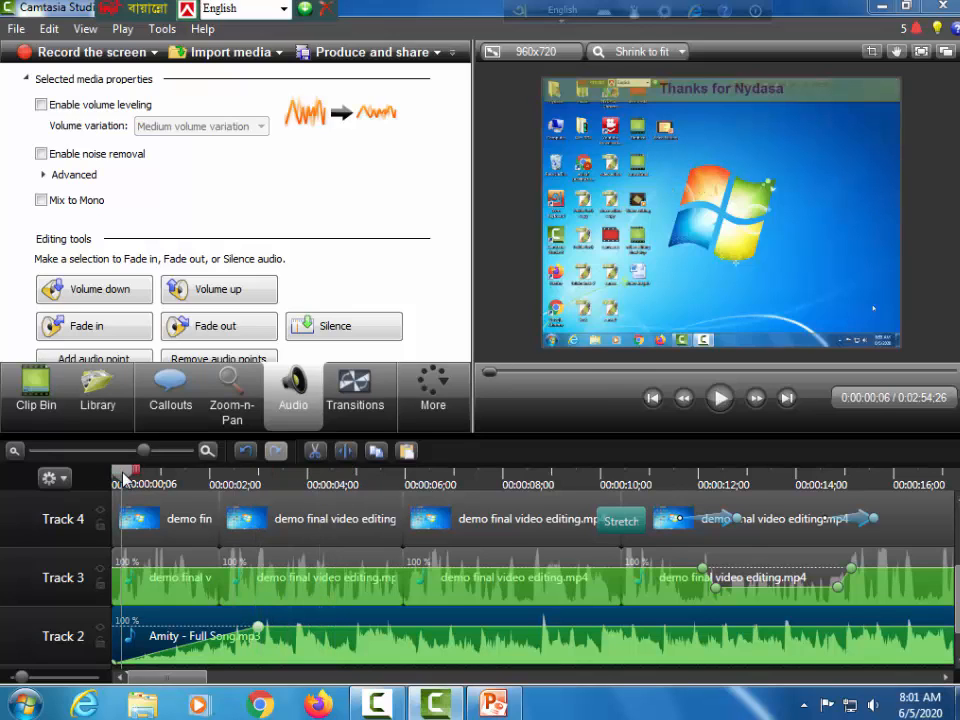
{"action": "key", "text": "space"}
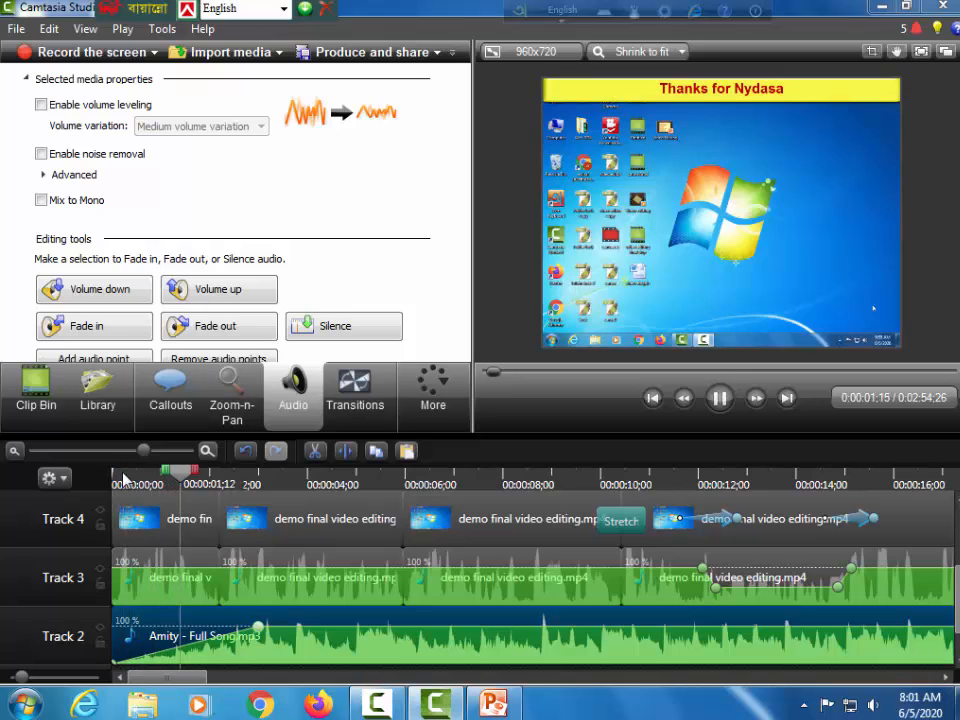
{"action": "key", "text": "space"}
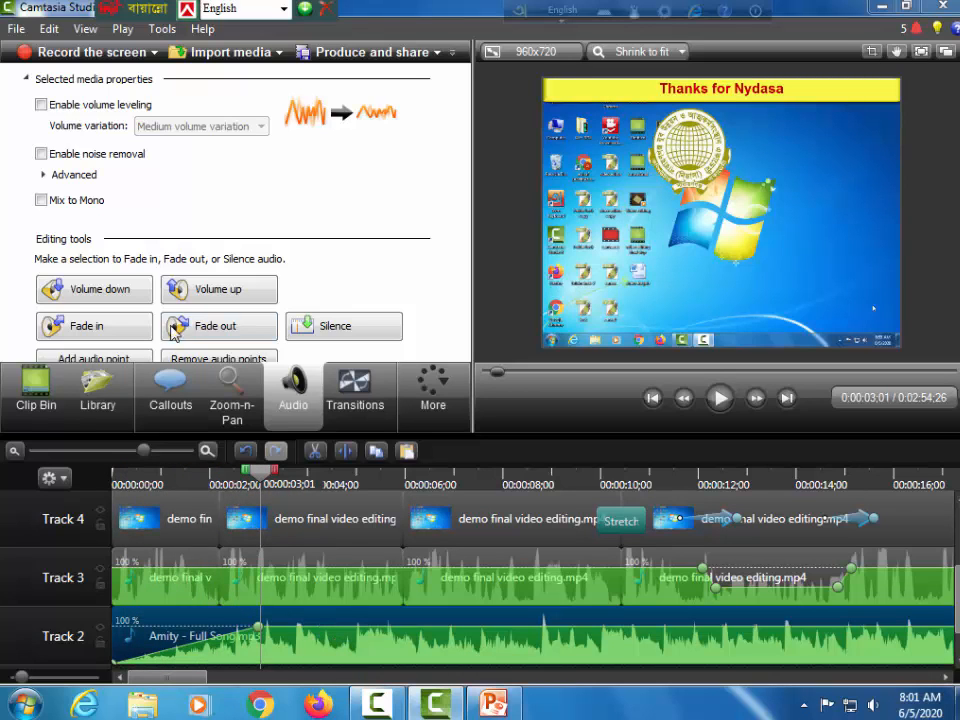
{"action": "left_click", "coordinate": [117, 296]}
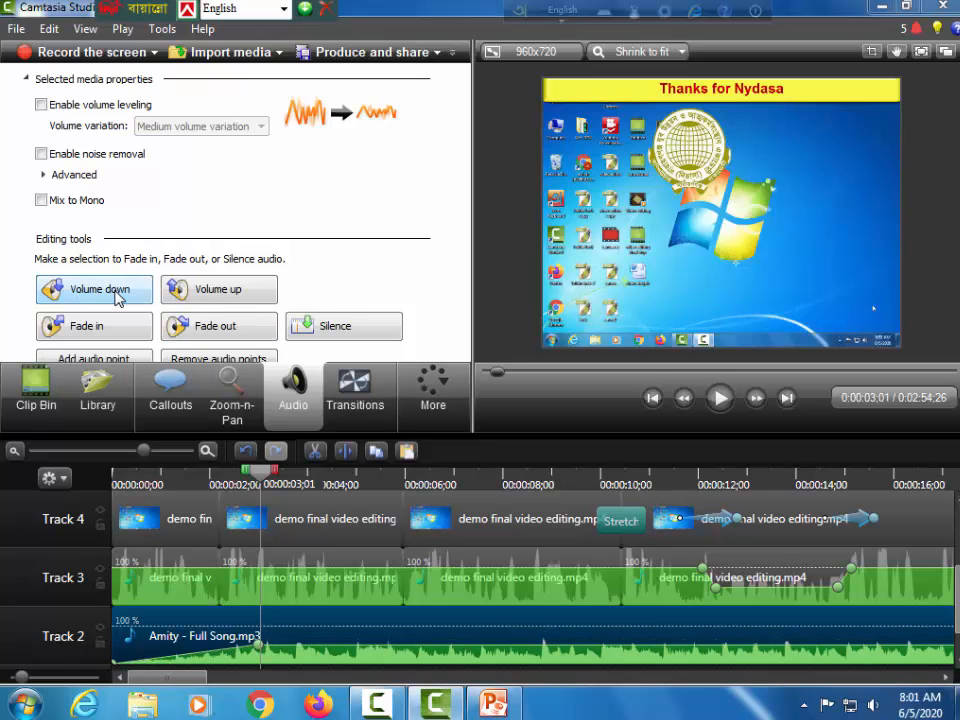
Split the Amity music clip at 0:02:09;25, where the Track 3 narration ends, and delete the leftover part.
{"action": "left_click_drag", "start_coordinate": [198, 678], "coordinate": [728, 685]}
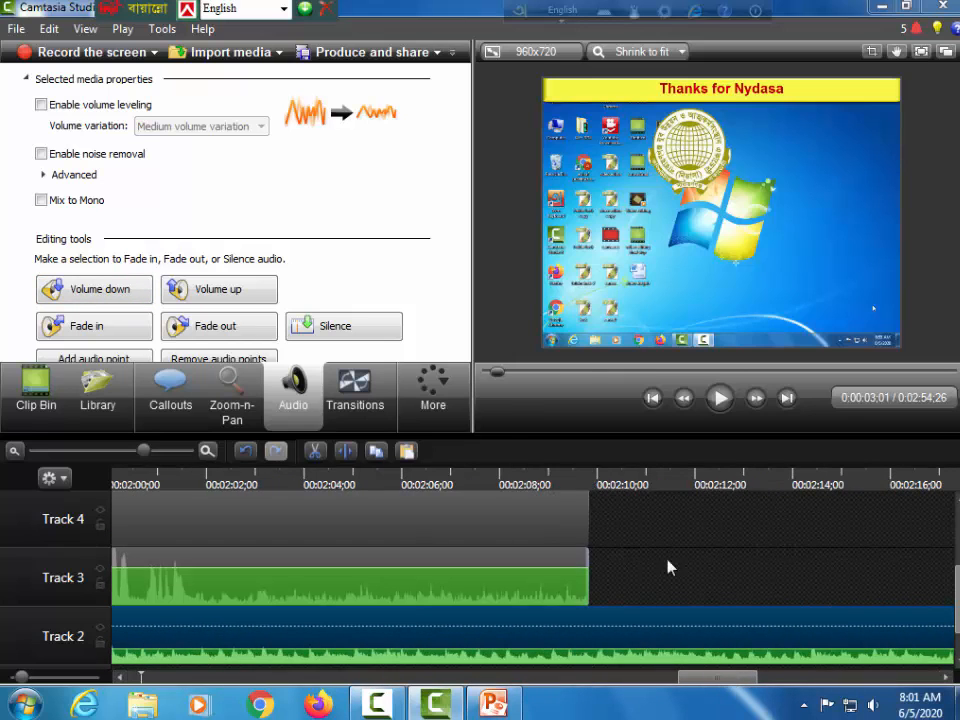
{"action": "left_click", "coordinate": [595, 487]}
{"action": "left_click", "coordinate": [592, 484]}
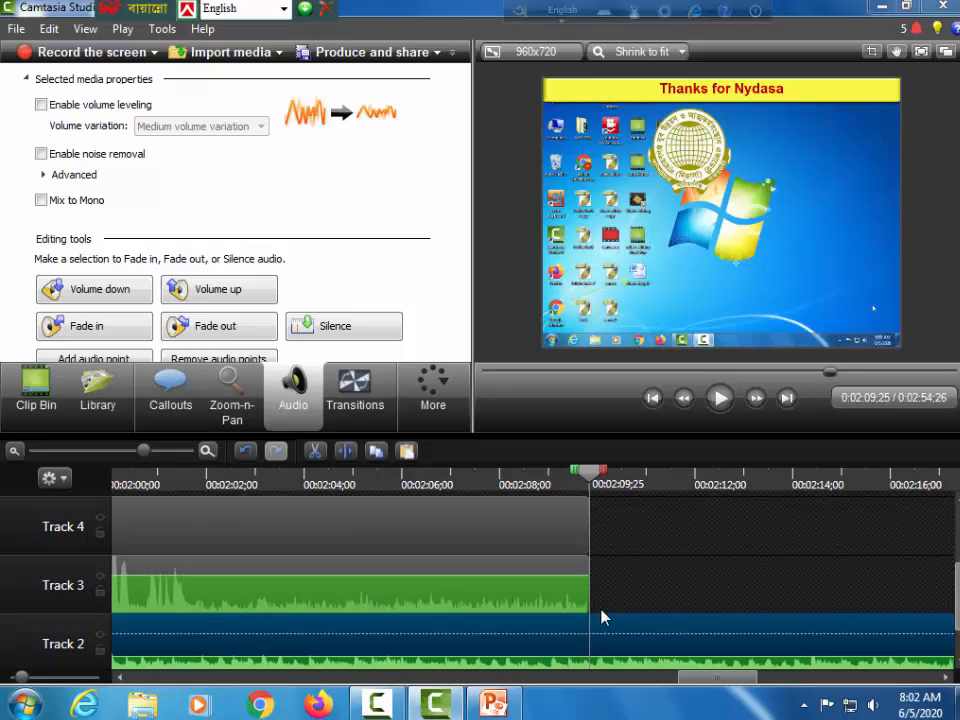
{"action": "left_click", "coordinate": [433, 390]}
{"action": "left_click", "coordinate": [497, 555]}
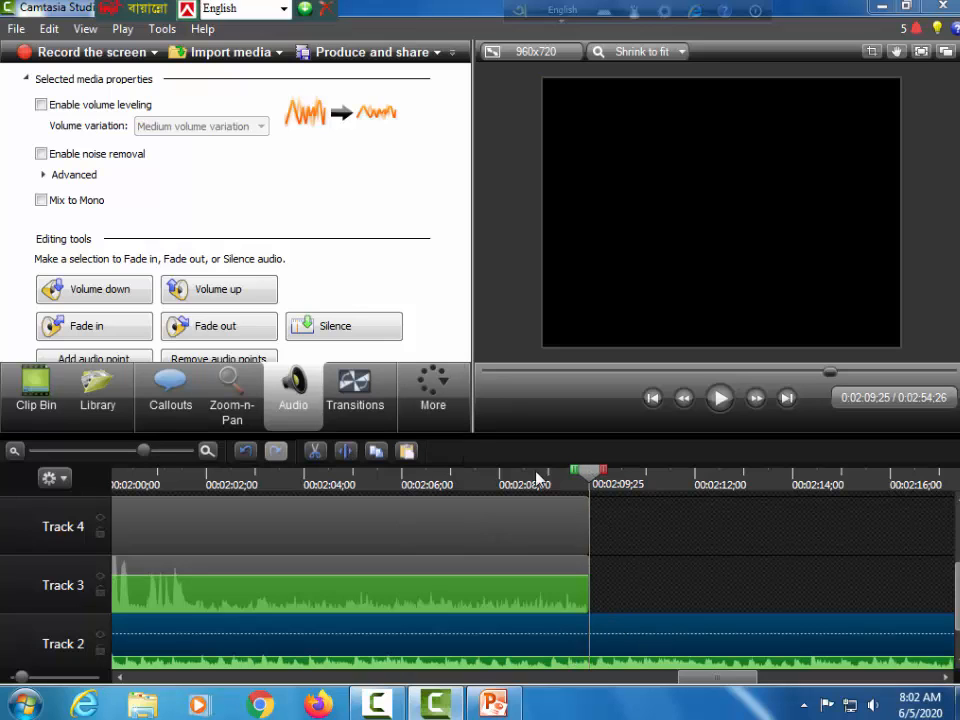
{"action": "left_click", "coordinate": [345, 451]}
{"action": "left_click", "coordinate": [642, 638]}
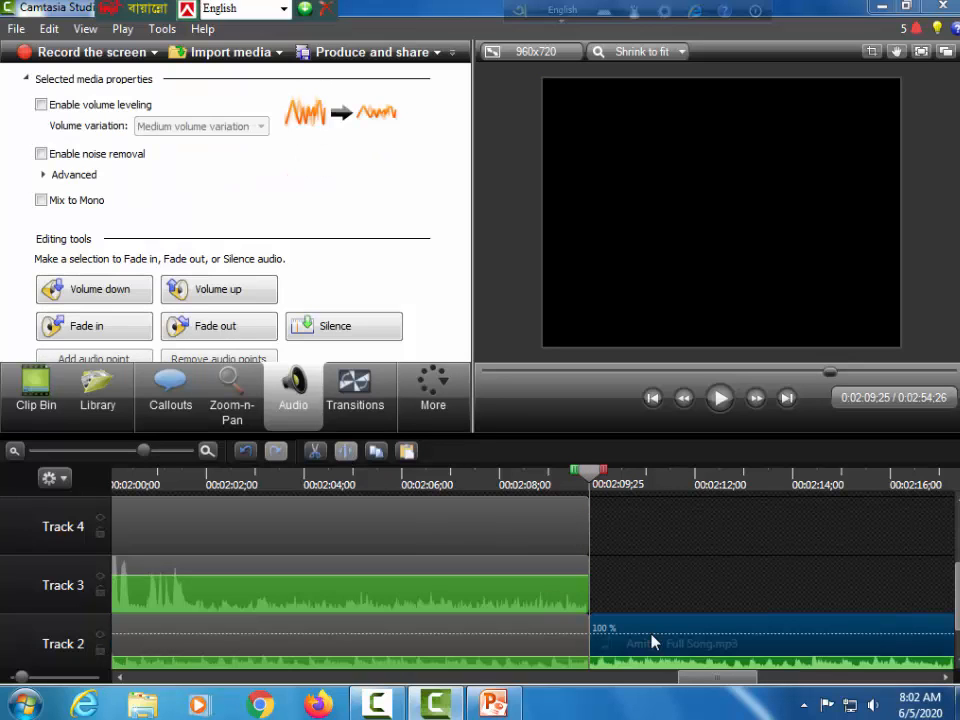
{"action": "key", "text": "Delete"}
{"action": "scroll", "coordinate": [652, 643], "scroll_direction": "down", "scroll_amount": 1}
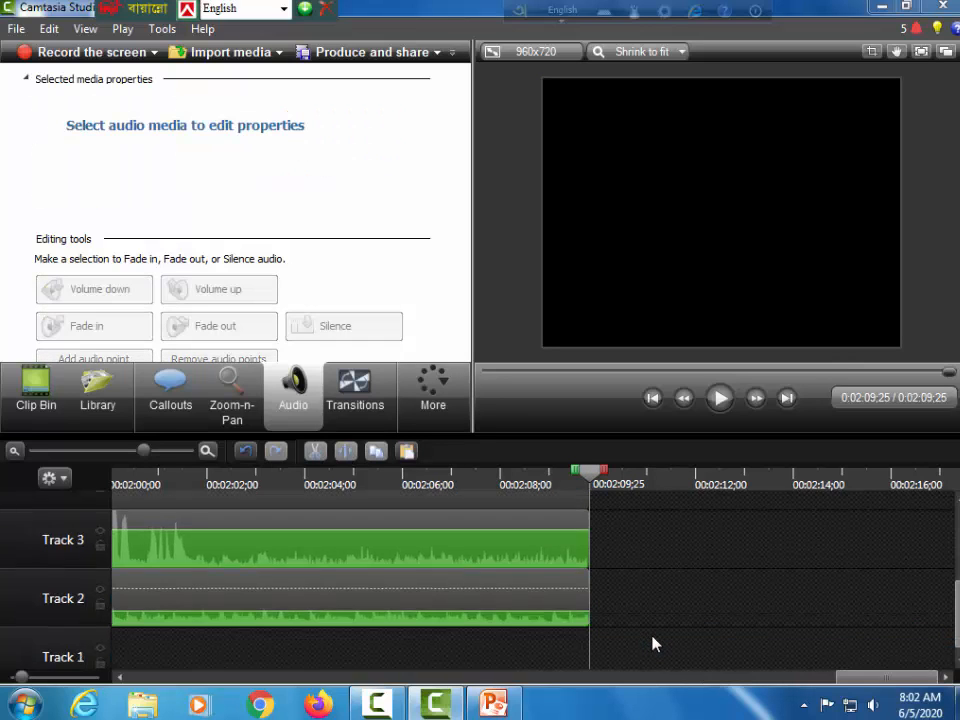
Select the shortened Amity clip and play the end of the timeline from about 0:02:08;17.
{"action": "left_click", "coordinate": [555, 622]}
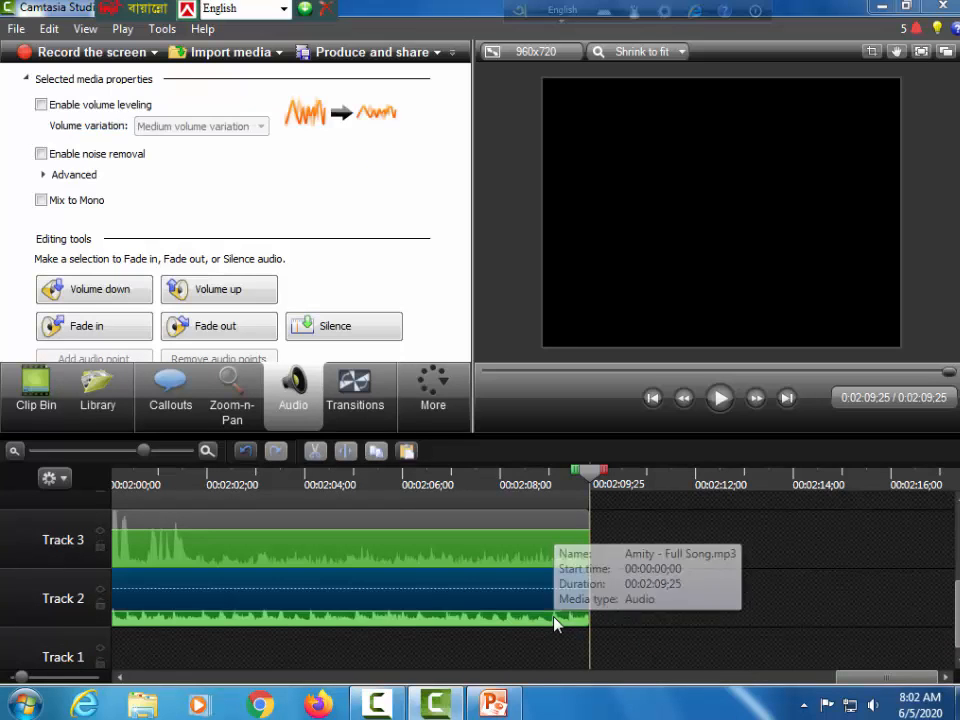
{"action": "left_click", "coordinate": [531, 497]}
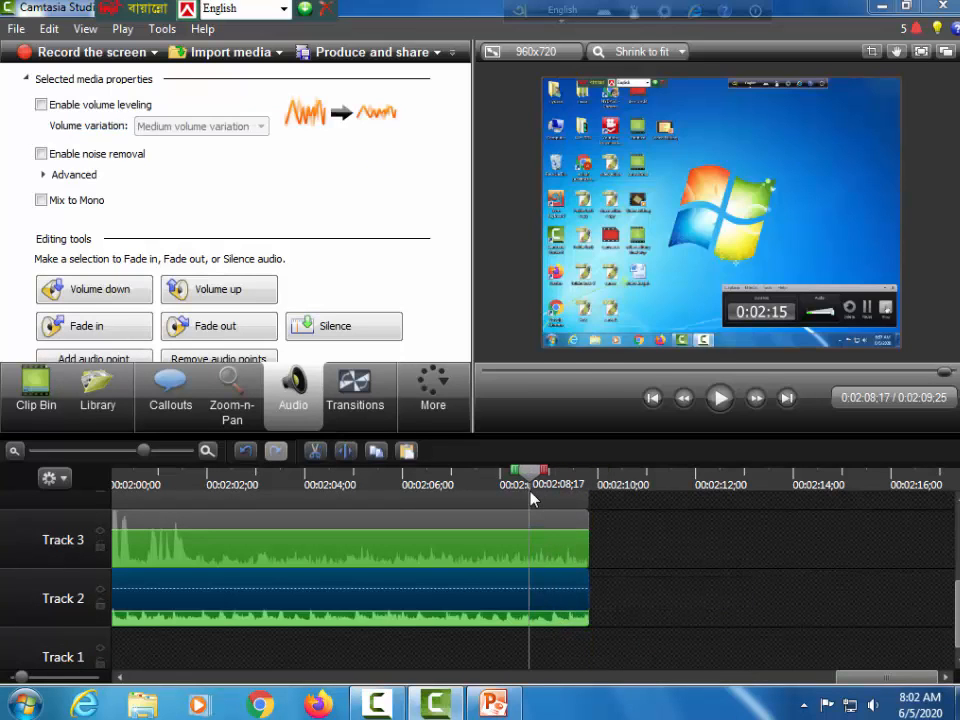
{"action": "key", "text": "space"}
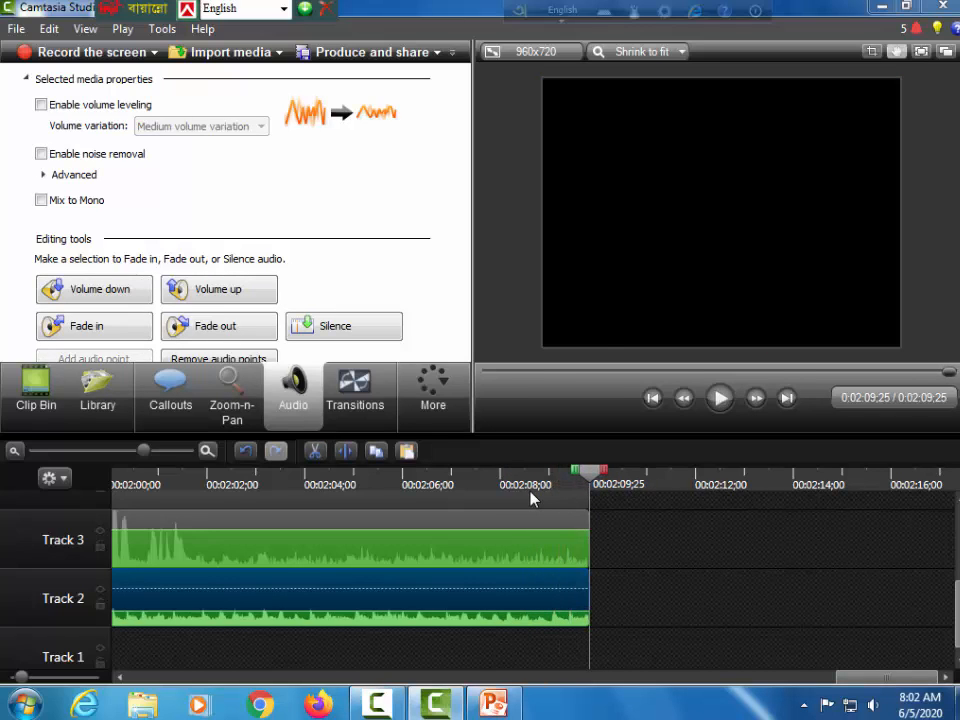
{"action": "key", "text": "space"}
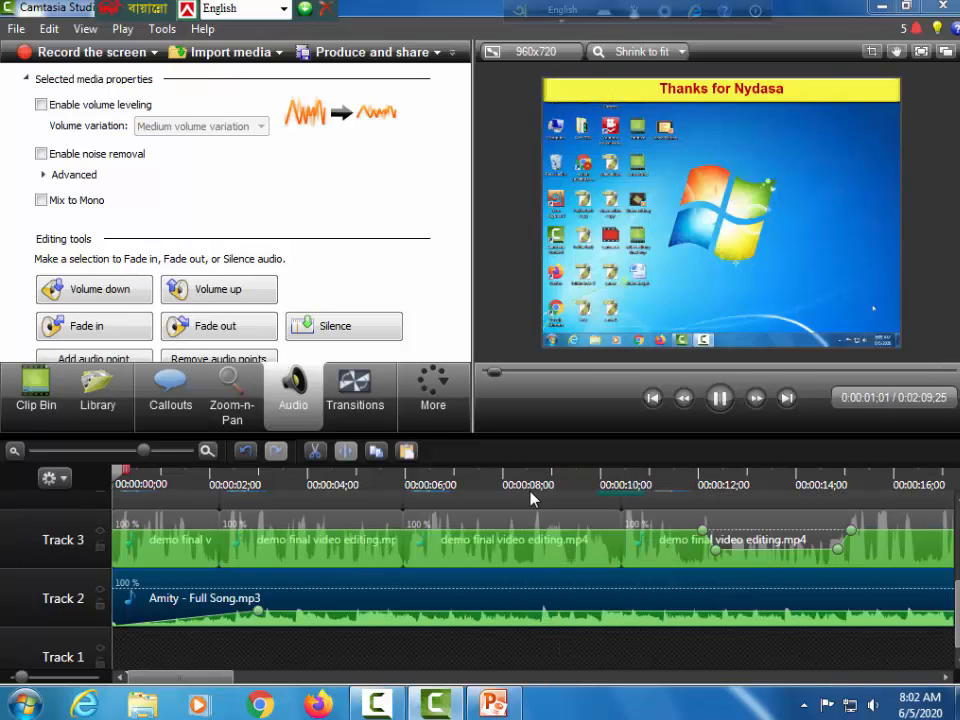
{"action": "key", "text": "space"}
Add a fade-out to the end of the Amity music clip and play back the ending.
{"action": "left_click_drag", "start_coordinate": [200, 677], "coordinate": [936, 681]}
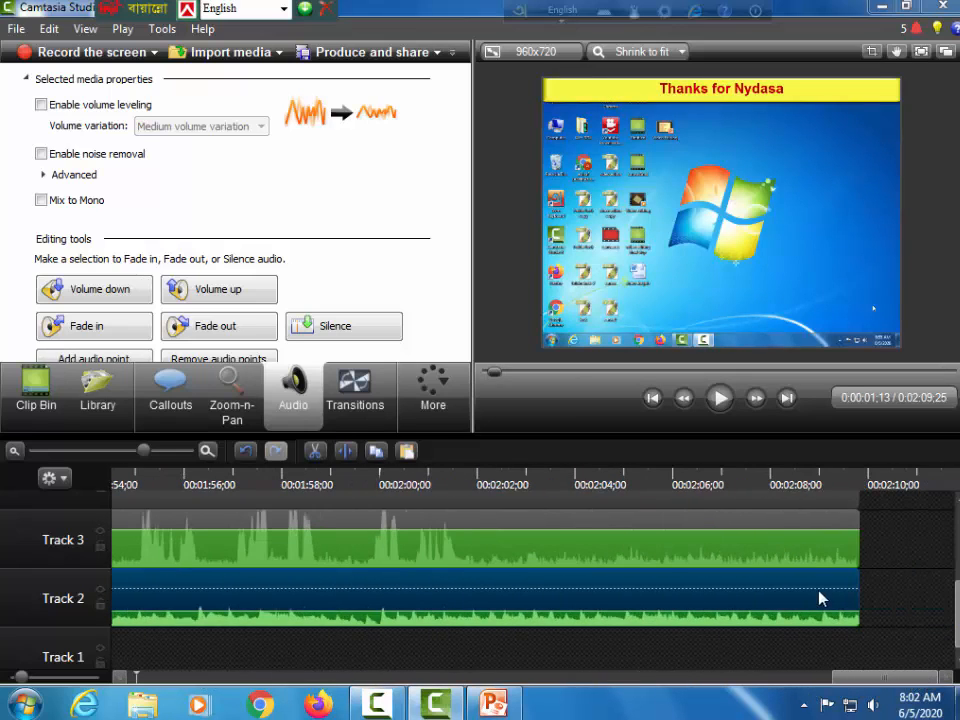
{"action": "left_click", "coordinate": [215, 327]}
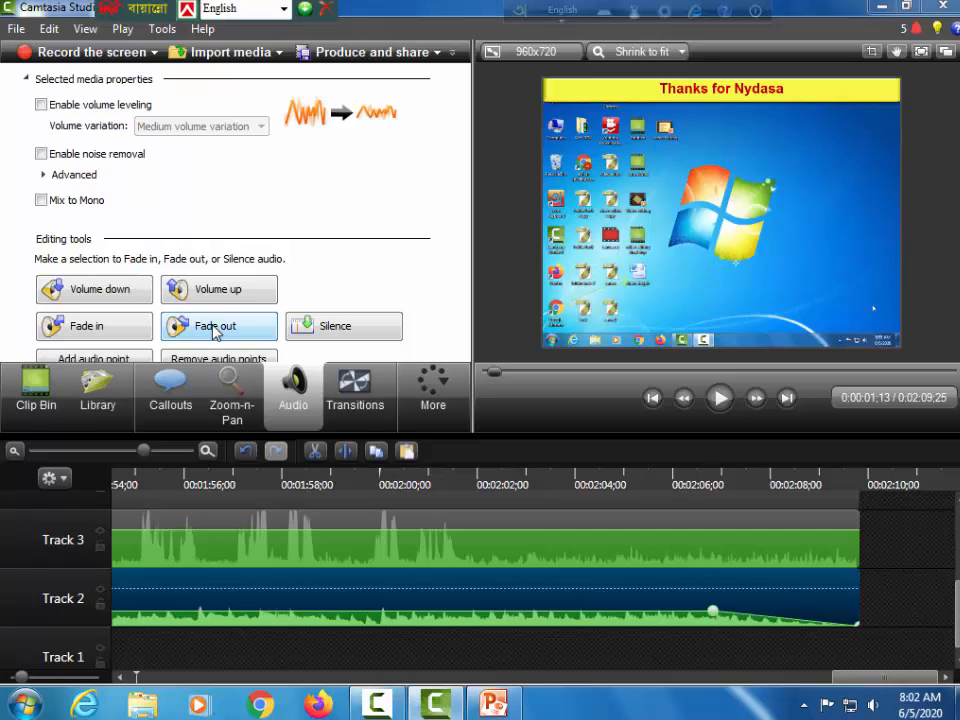
{"action": "left_click", "coordinate": [548, 486]}
{"action": "key", "text": "space"}
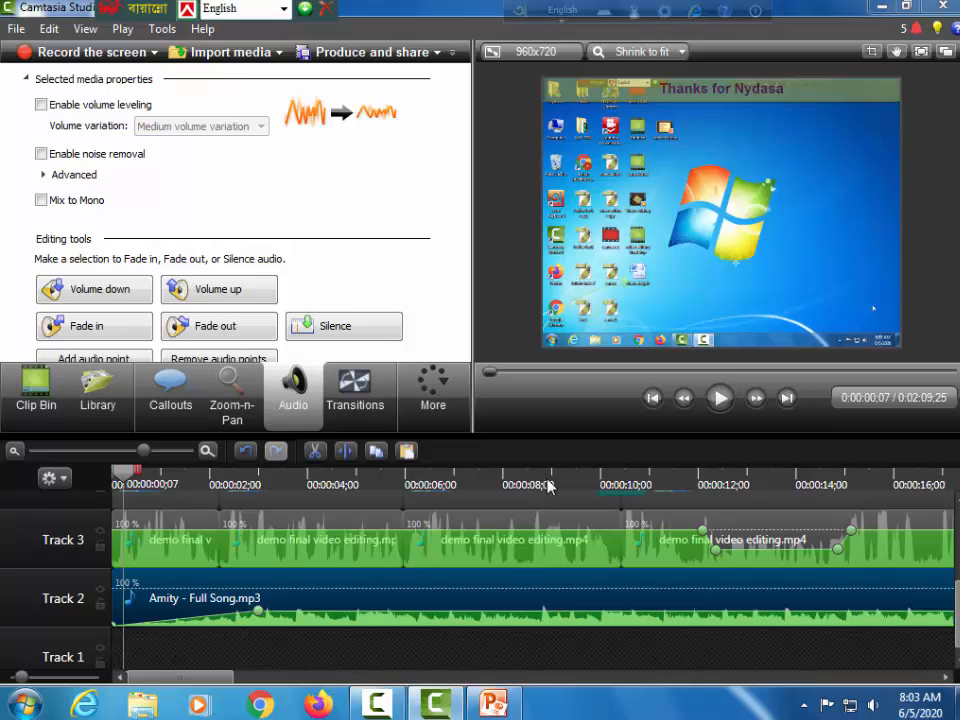
Select the clips on all tracks and move them together to start at about 0:01:52, leaving an empty gap before them.
{"action": "scroll", "coordinate": [548, 484], "scroll_direction": "down", "scroll_amount": 10}
{"action": "left_click_drag", "start_coordinate": [304, 485], "coordinate": [223, 593]}
{"action": "left_click_drag", "start_coordinate": [344, 504], "coordinate": [71, 649]}
{"action": "scroll", "coordinate": [349, 656], "scroll_direction": "up", "scroll_amount": 1}
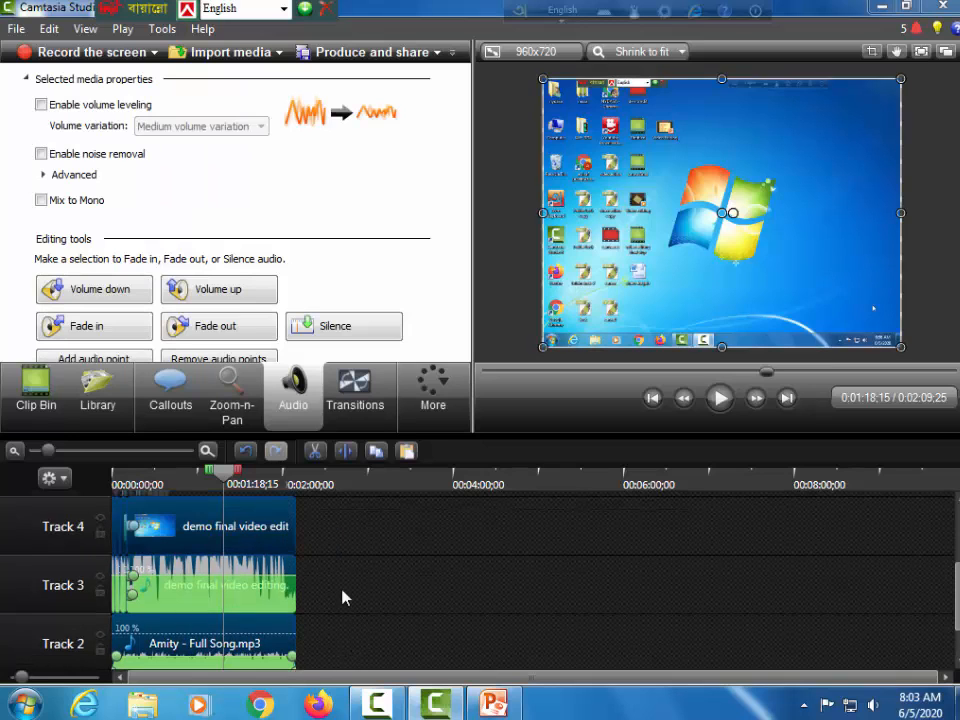
{"action": "scroll", "coordinate": [349, 513], "scroll_direction": "up", "scroll_amount": 2}
{"action": "scroll", "coordinate": [347, 549], "scroll_direction": "up", "scroll_amount": 1}
{"action": "left_click", "coordinate": [354, 529]}
{"action": "left_click_drag", "start_coordinate": [281, 682], "coordinate": [47, 645]}
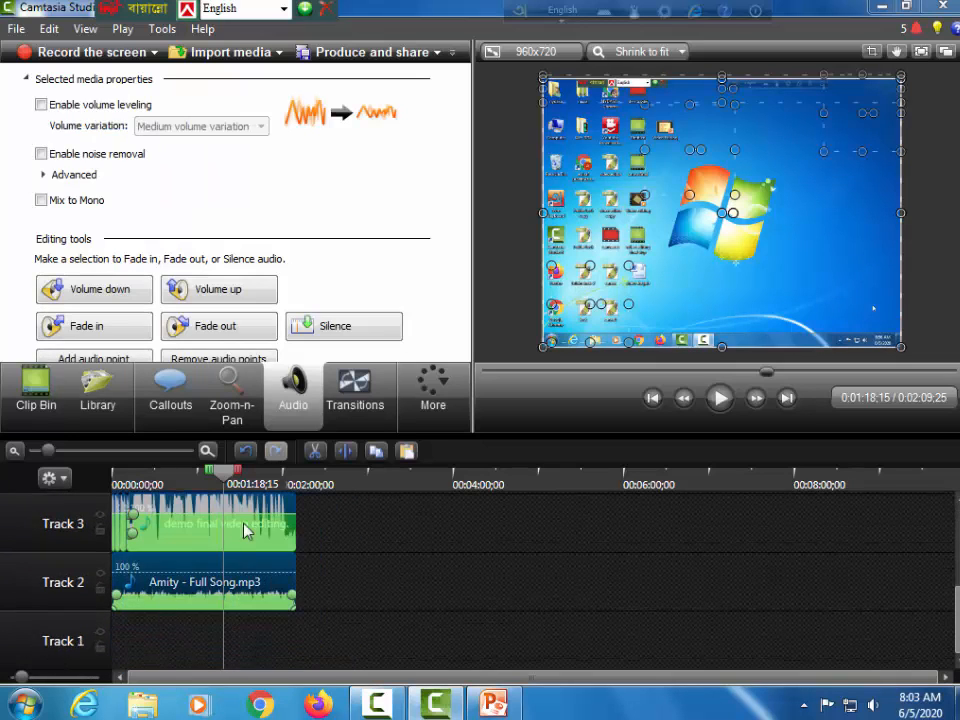
{"action": "left_click_drag", "start_coordinate": [233, 525], "coordinate": [392, 540]}
{"action": "scroll", "coordinate": [392, 540], "scroll_direction": "up", "scroll_amount": 4}
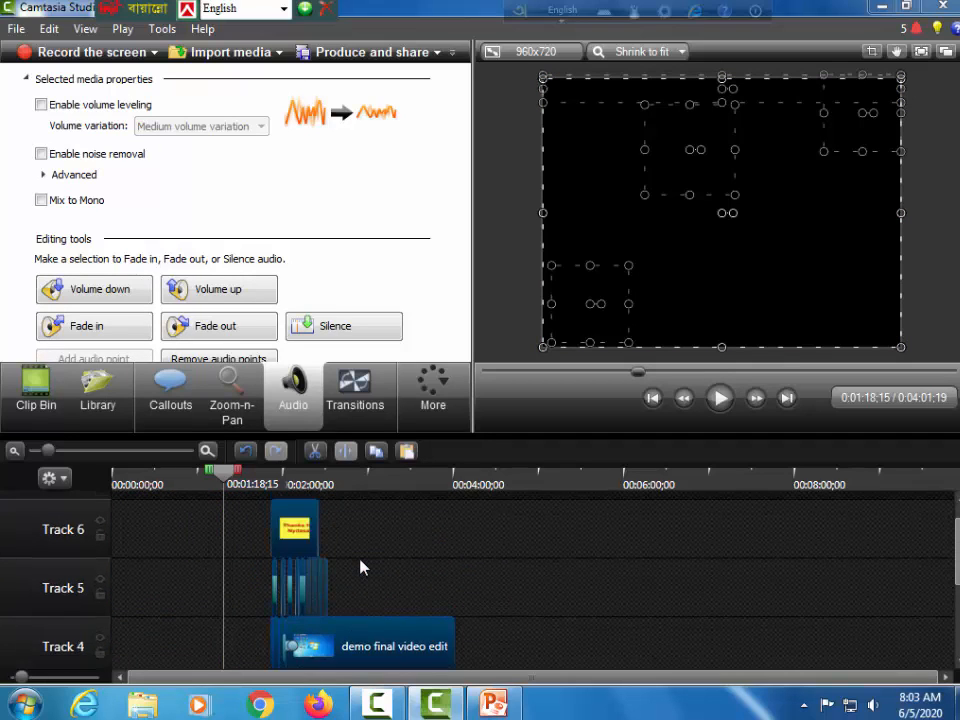
Deselect the moved clips and place the playhead at about 0:00:18;19 in the empty gap.
{"action": "scroll", "coordinate": [361, 567], "scroll_direction": "down", "scroll_amount": 1}
{"action": "left_click", "coordinate": [255, 512]}
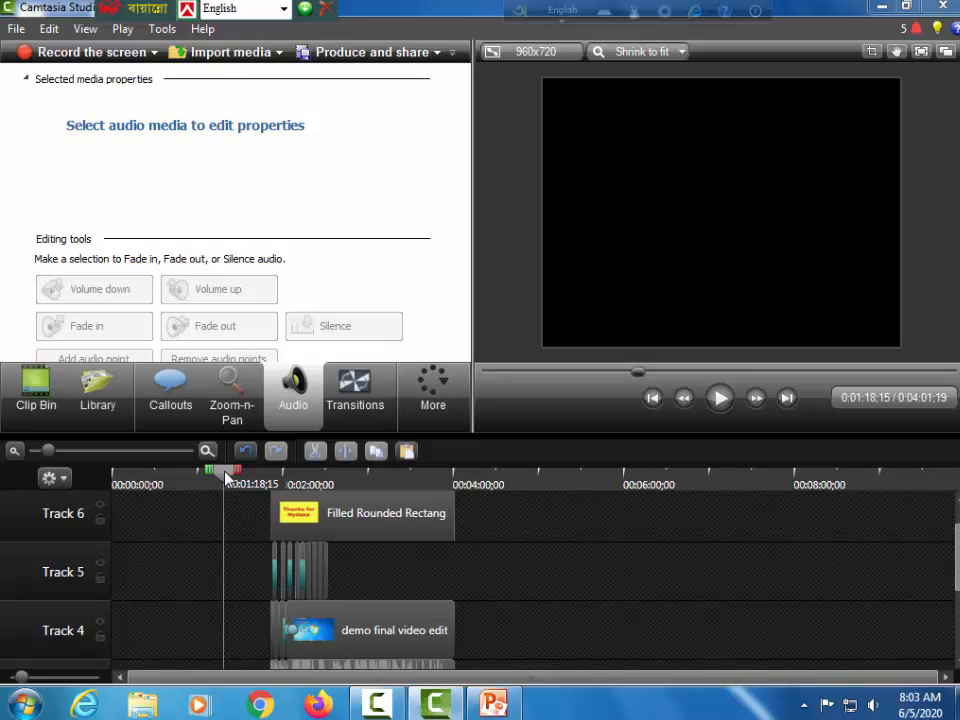
{"action": "left_click_drag", "start_coordinate": [226, 478], "coordinate": [141, 500]}
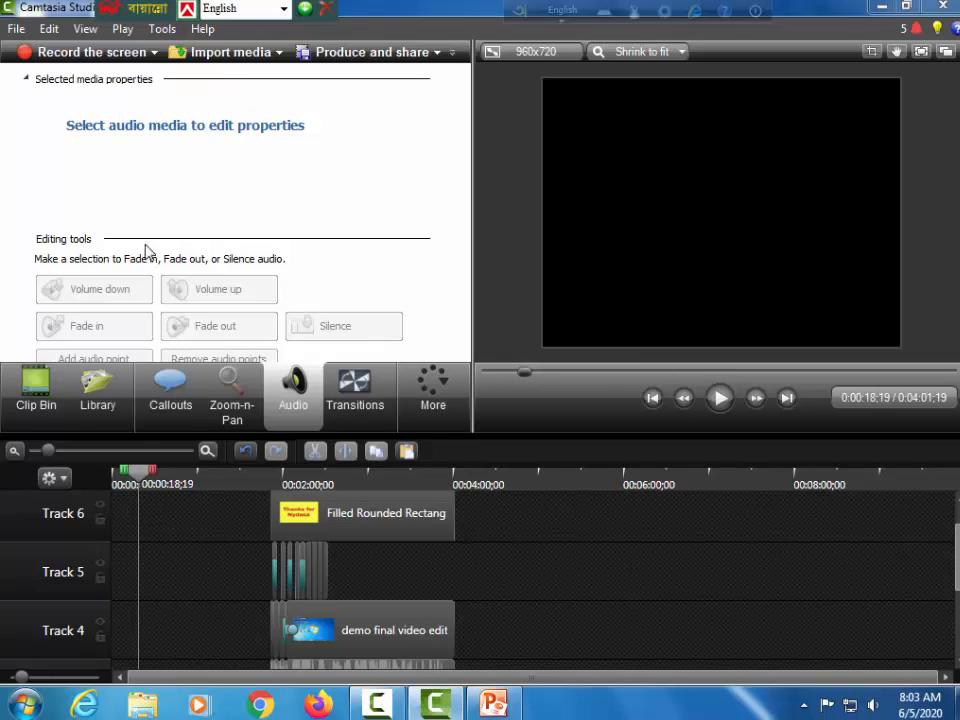
Browse the media library's theme folders and preview the Basic Title from Theme - Clear Disturbance.
{"action": "left_click", "coordinate": [100, 396]}
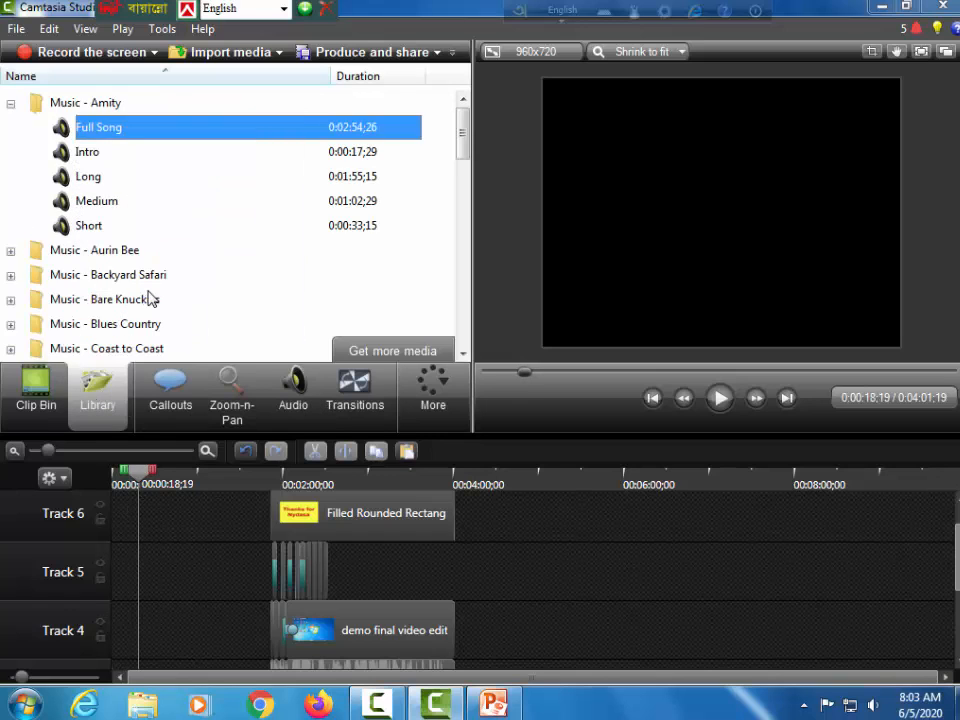
{"action": "left_click_drag", "start_coordinate": [463, 140], "coordinate": [483, 310]}
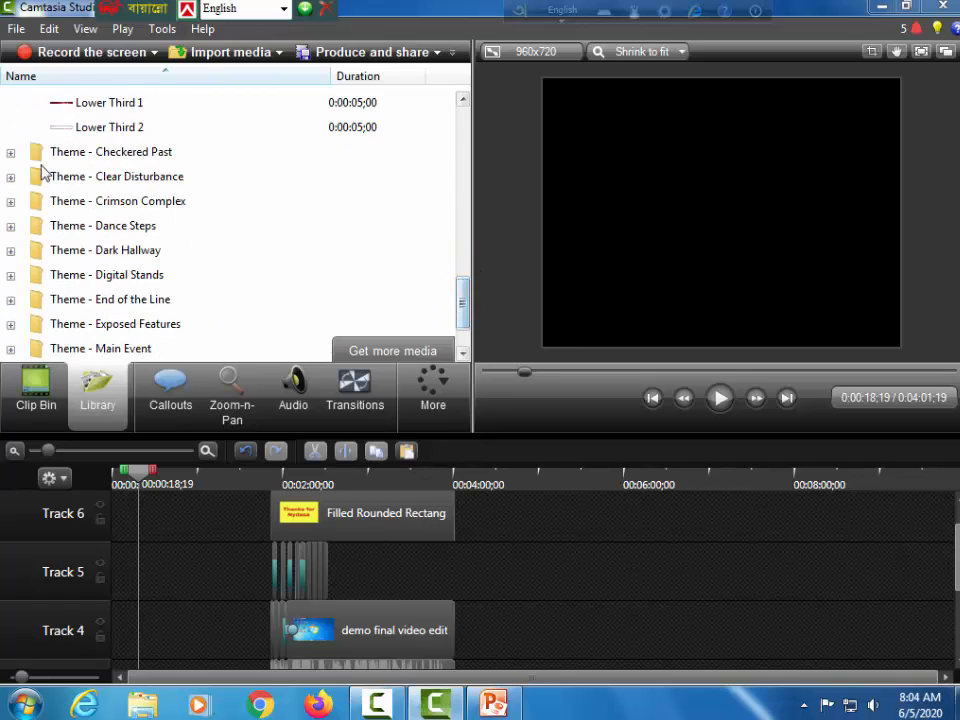
{"action": "left_click", "coordinate": [10, 152]}
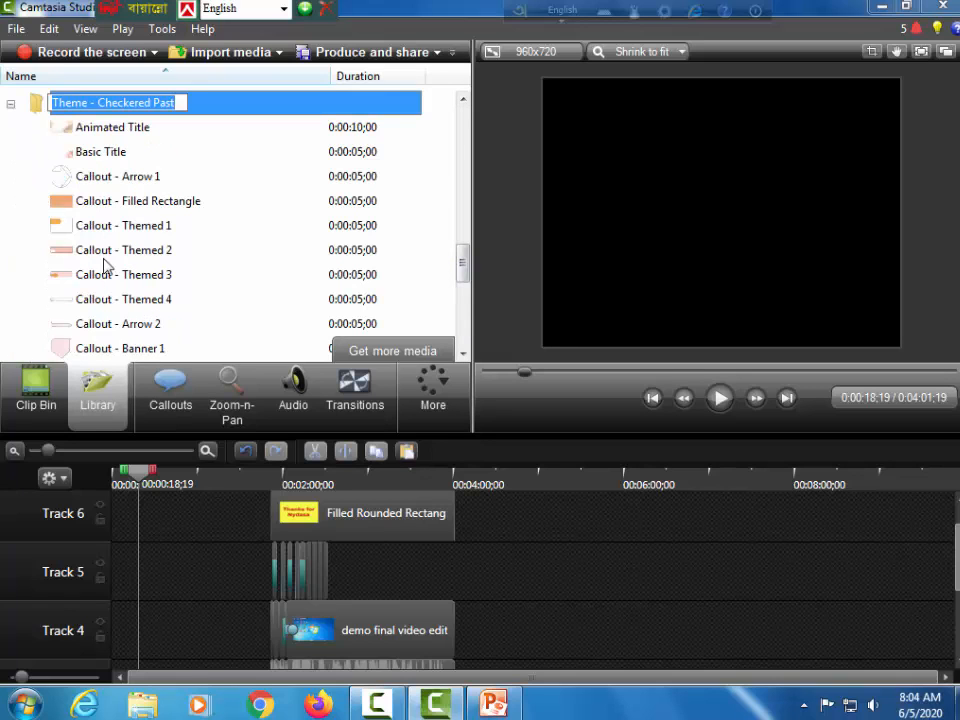
{"action": "scroll", "coordinate": [118, 260], "scroll_direction": "down", "scroll_amount": 4}
{"action": "left_click", "coordinate": [11, 226]}
{"action": "double_click", "coordinate": [63, 156]}
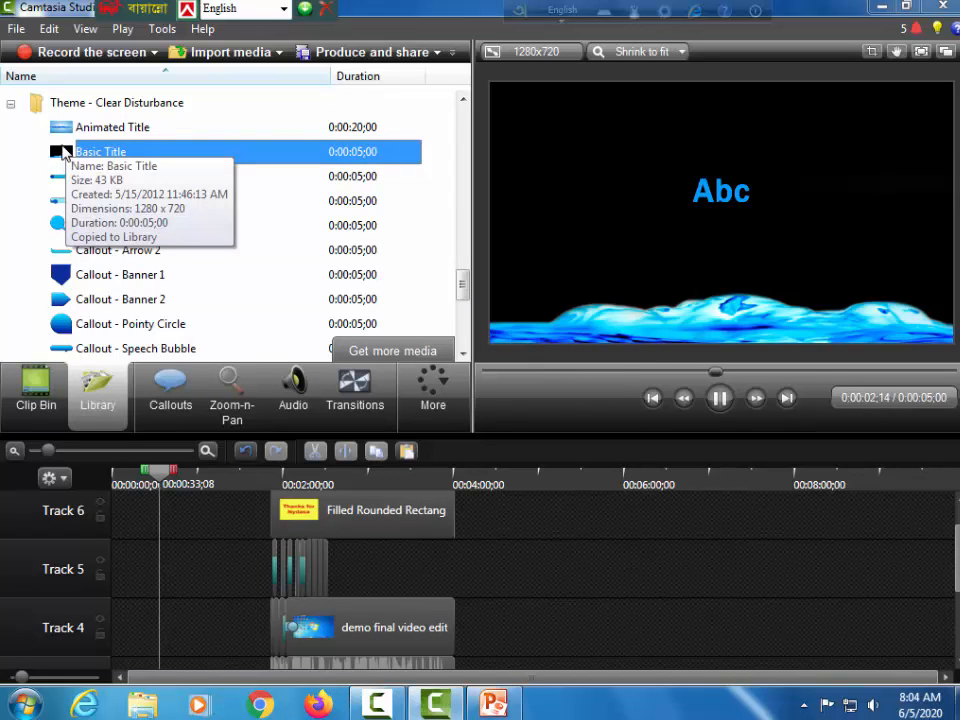
Preview the Animated Title from the Theme - Multiple Exits folder and look through its callouts.
{"action": "left_click", "coordinate": [11, 103]}
{"action": "left_click", "coordinate": [11, 300]}
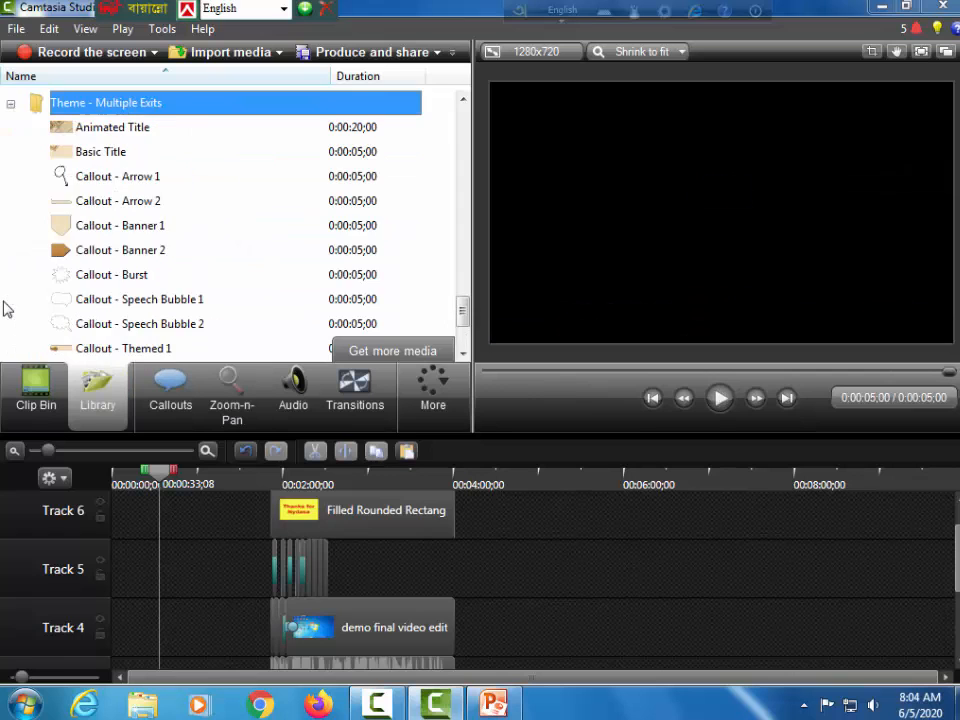
{"action": "left_click", "coordinate": [62, 131]}
{"action": "scroll", "coordinate": [150, 206], "scroll_direction": "down", "scroll_amount": 2}
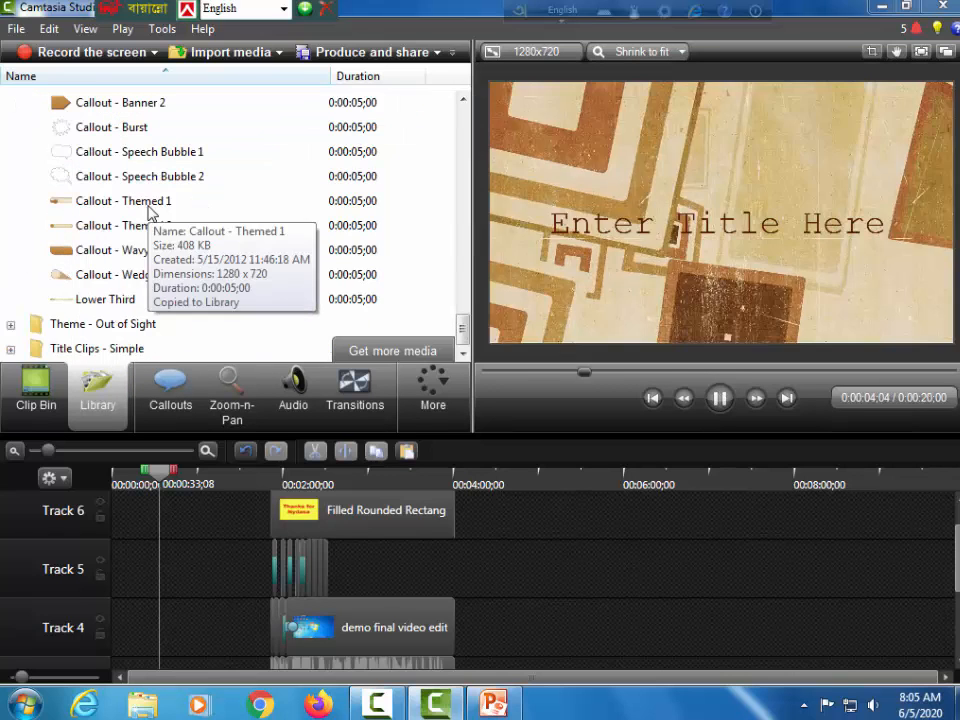
Preview the Animated Title from Theme - Out of Sight and the Simple Title - Black from Title Clips - Simple.
{"action": "left_click", "coordinate": [11, 324]}
{"action": "left_click", "coordinate": [79, 133]}
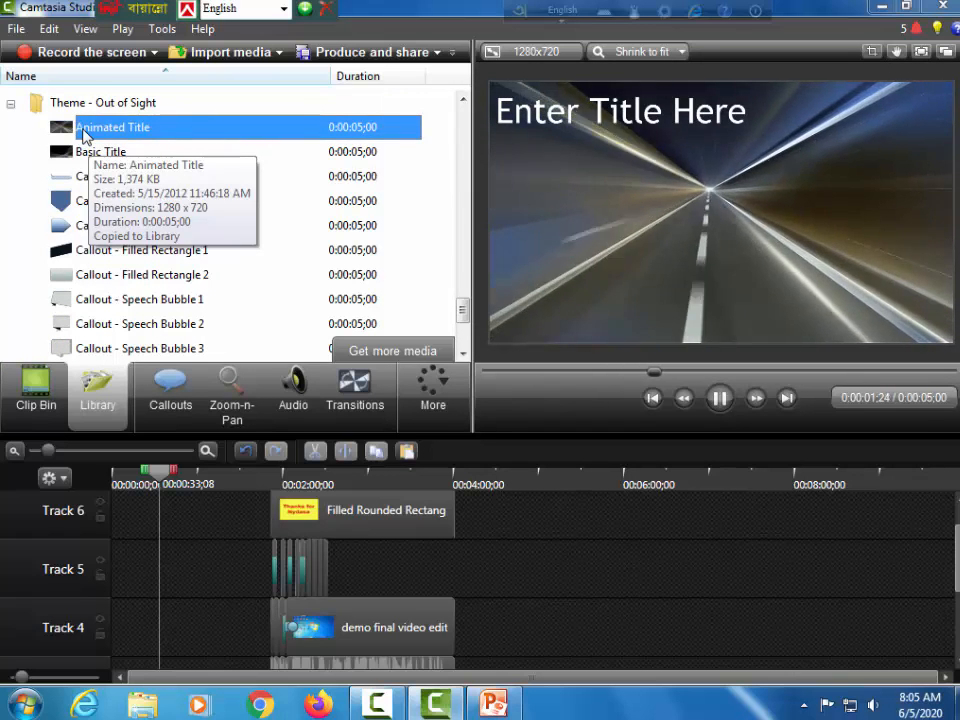
{"action": "scroll", "coordinate": [88, 285], "scroll_direction": "down", "scroll_amount": 2}
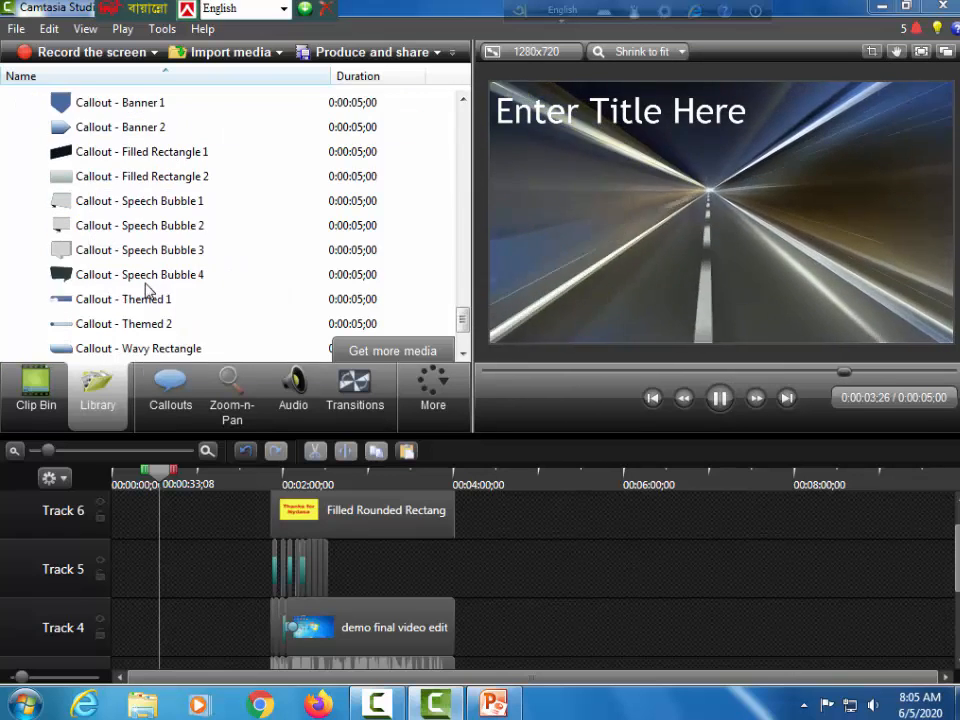
{"action": "scroll", "coordinate": [90, 282], "scroll_direction": "down", "scroll_amount": 3}
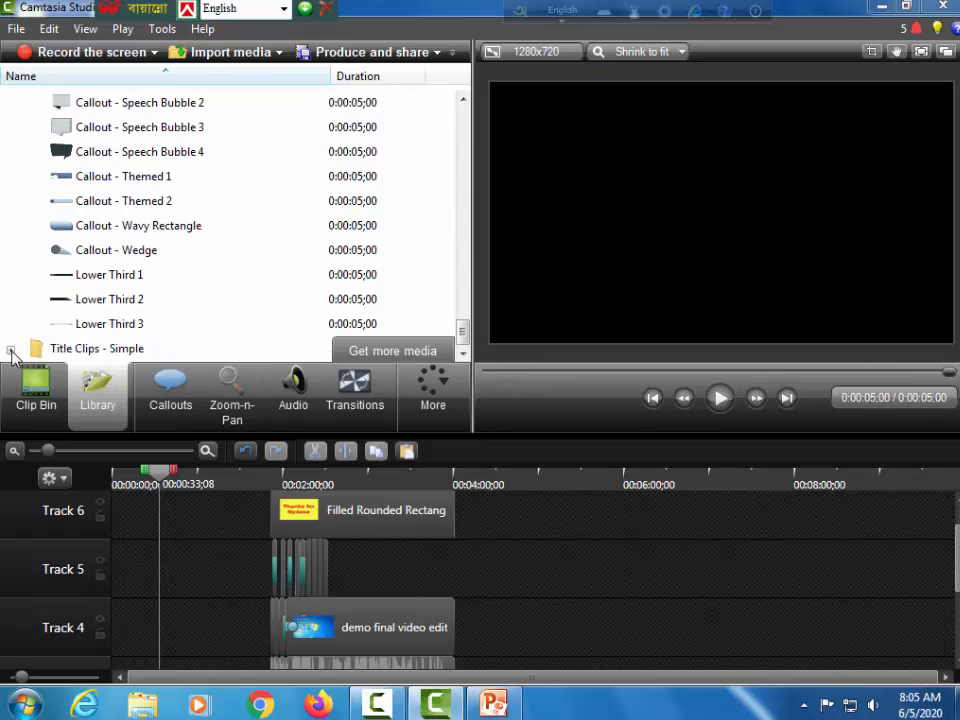
{"action": "left_click", "coordinate": [11, 347]}
{"action": "left_click", "coordinate": [79, 185]}
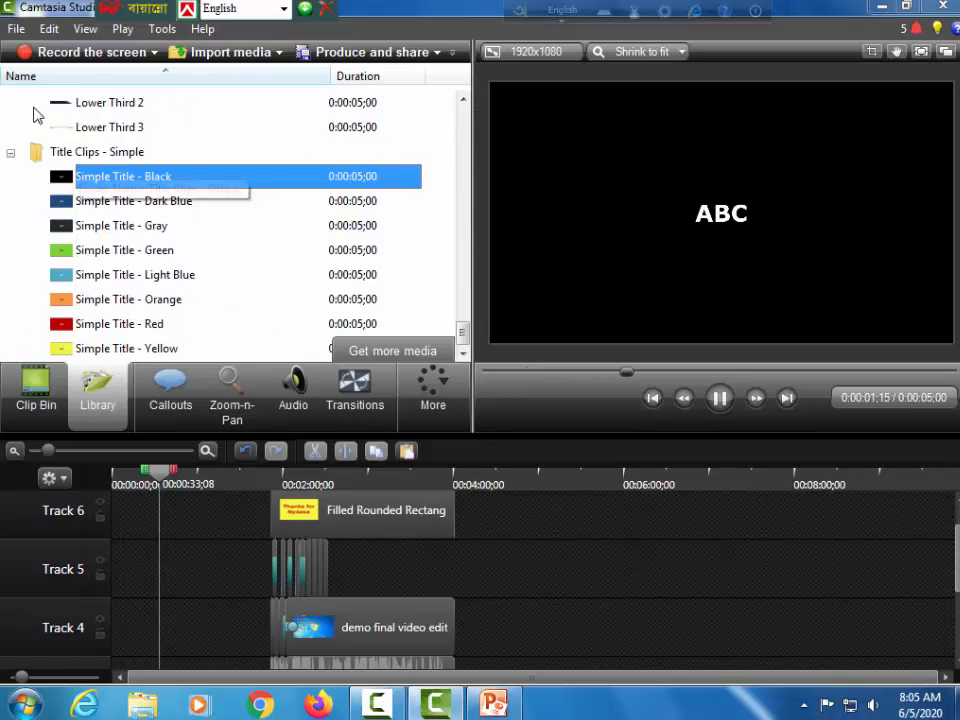
Add the Animated Title from Theme - Clear Disturbance to Track 5 in the empty gap and place the playhead at 0:00:39;08.
{"action": "left_click", "coordinate": [11, 153]}
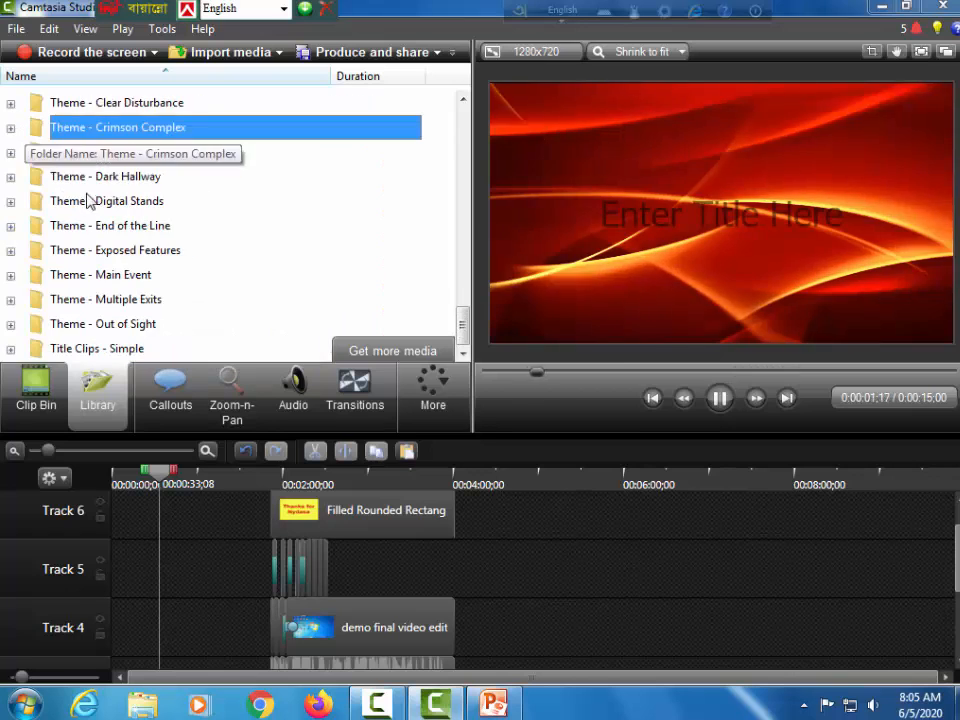
{"action": "scroll", "coordinate": [90, 202], "scroll_direction": "up", "scroll_amount": 2}
{"action": "left_click", "coordinate": [11, 152]}
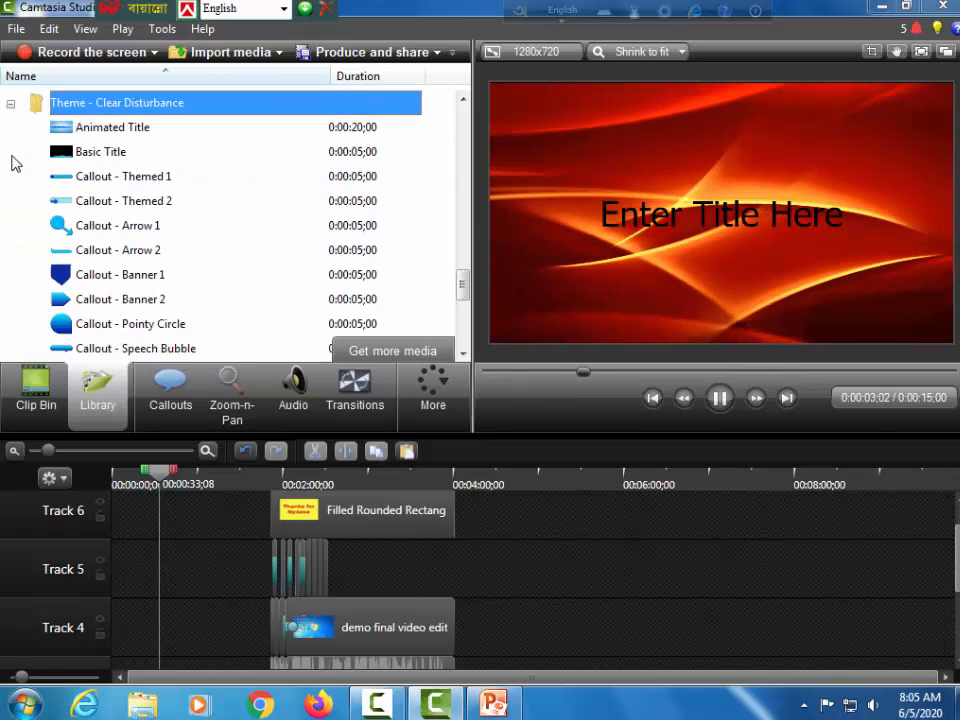
{"action": "left_click", "coordinate": [70, 133]}
{"action": "left_click_drag", "start_coordinate": [72, 133], "coordinate": [172, 584]}
{"action": "left_click", "coordinate": [167, 476]}
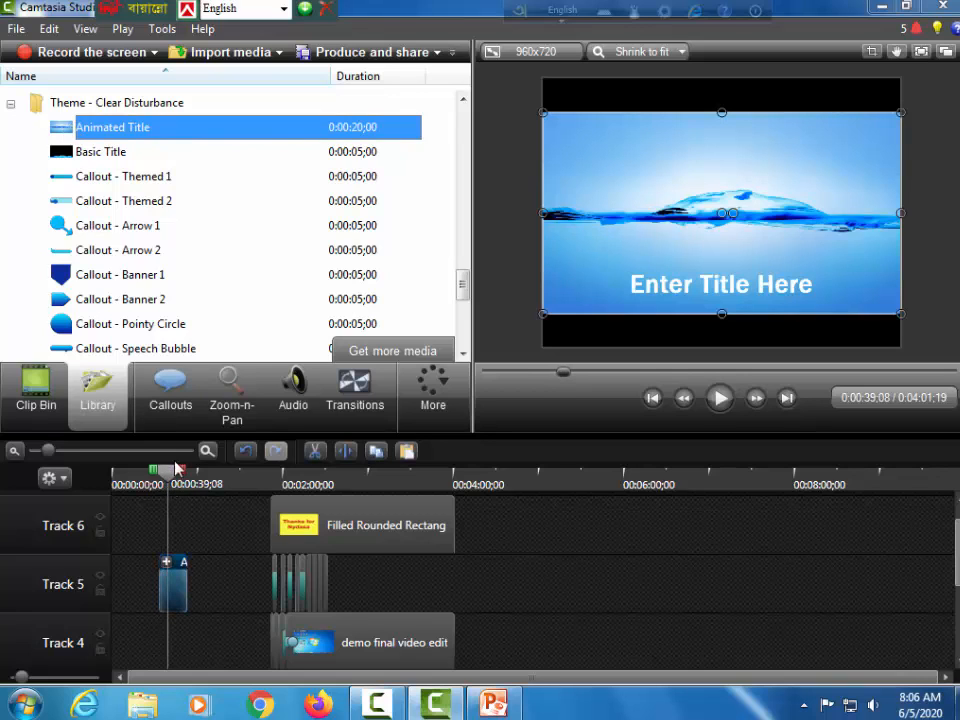
Replace the title's placeholder text with "Well come to our video" and move the text to the middle of the frame.
{"action": "double_click", "coordinate": [655, 289]}
{"action": "type", "text": "W"}
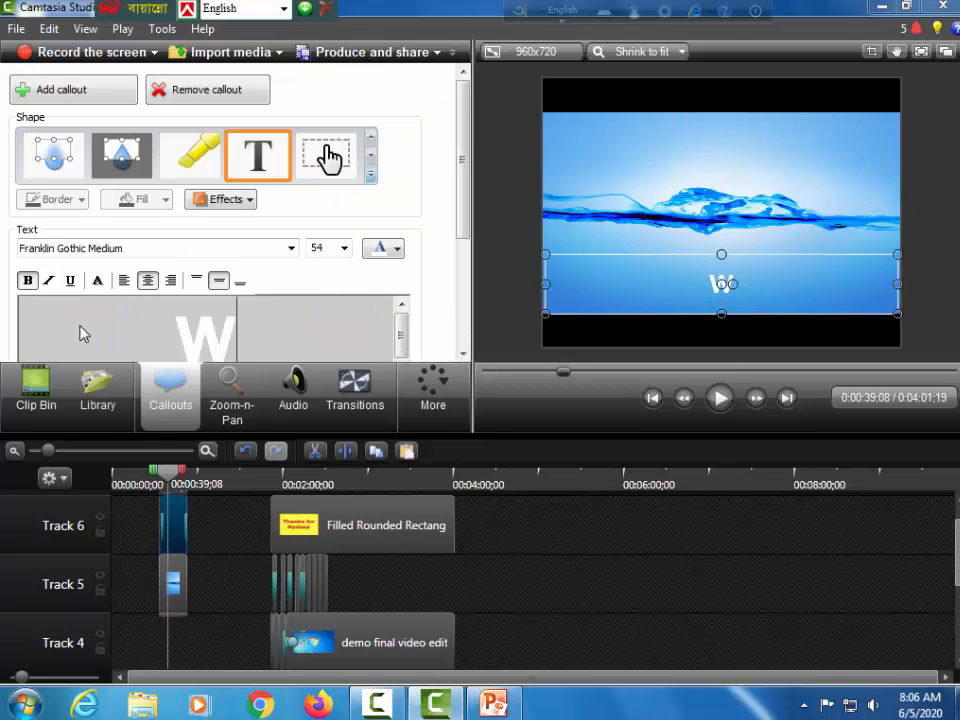
{"action": "type", "text": "el"}
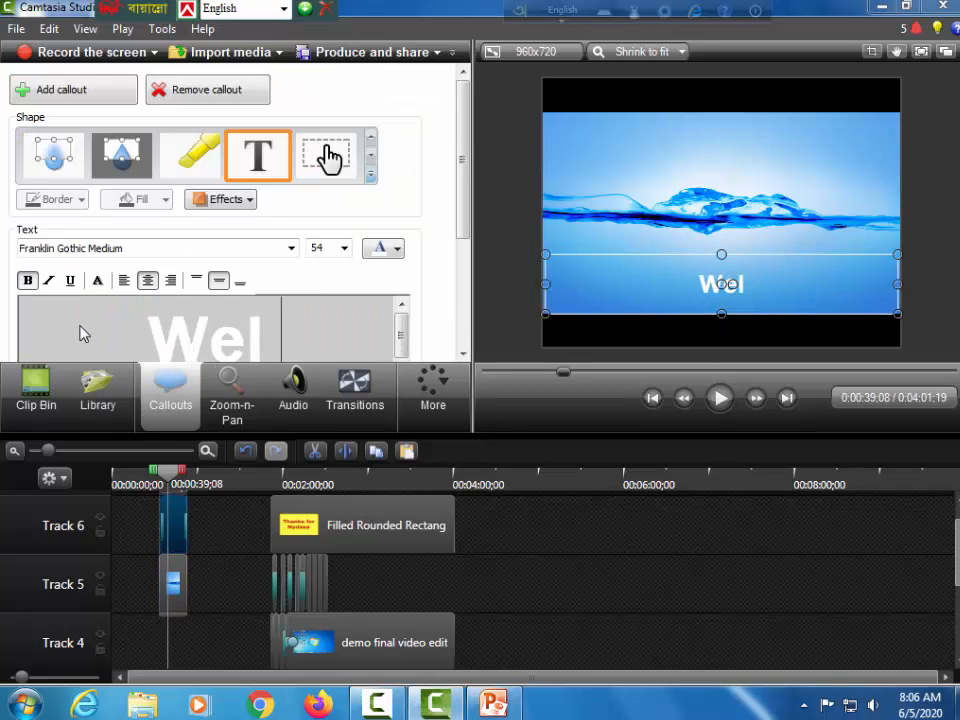
{"action": "type", "text": " come to"}
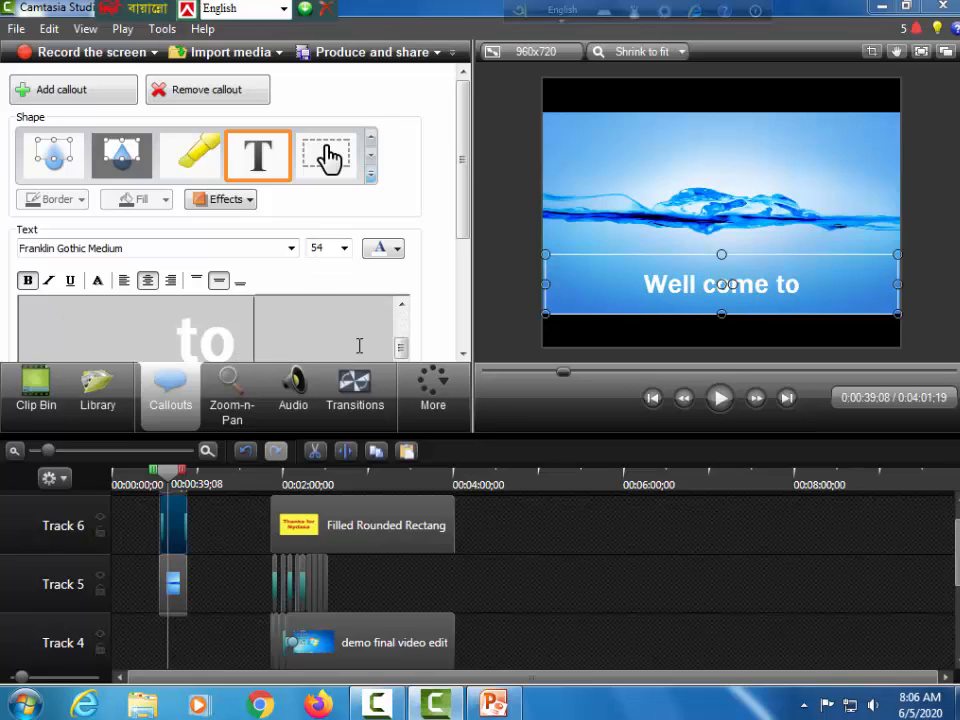
{"action": "type", "text": "ur v"}
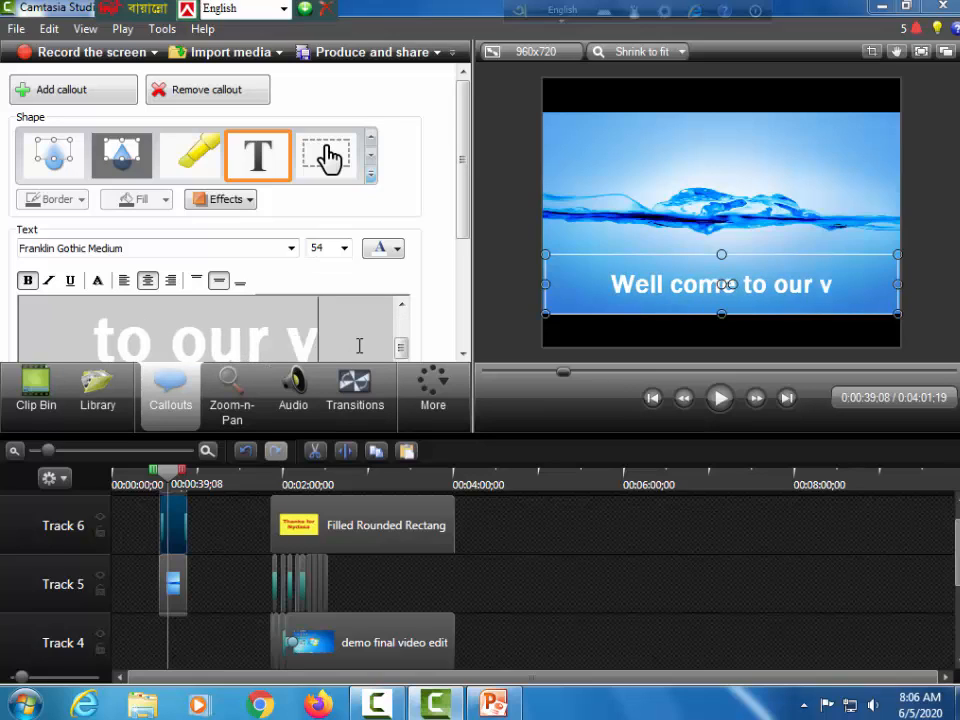
{"action": "type", "text": "ode"}
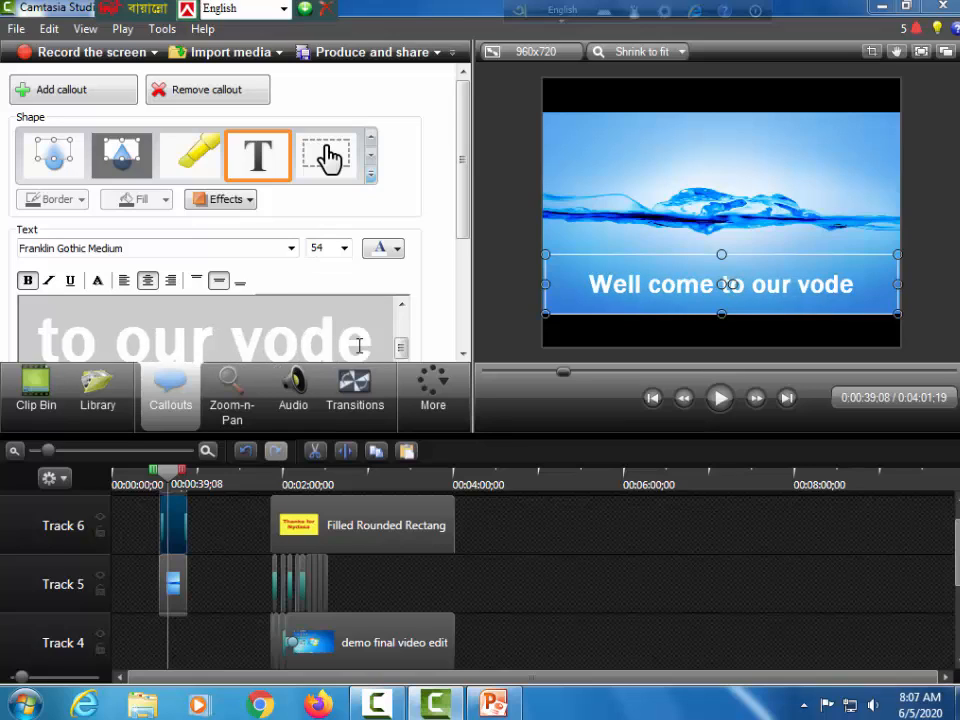
{"action": "type", "text": "o"}
{"action": "key", "text": "BackSpace"}
{"action": "key", "text": "BackSpace"}
{"action": "key", "text": "BackSpace"}
{"action": "key", "text": "BackSpace"}
{"action": "type", "text": "ideo"}
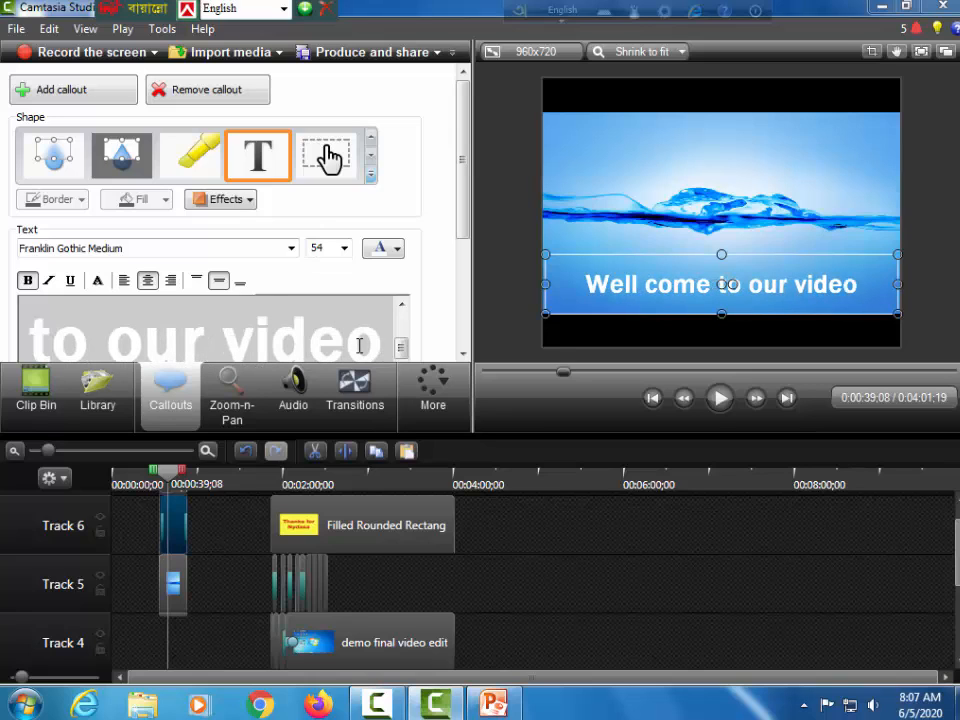
{"action": "left_click_drag", "start_coordinate": [684, 257], "coordinate": [688, 189]}
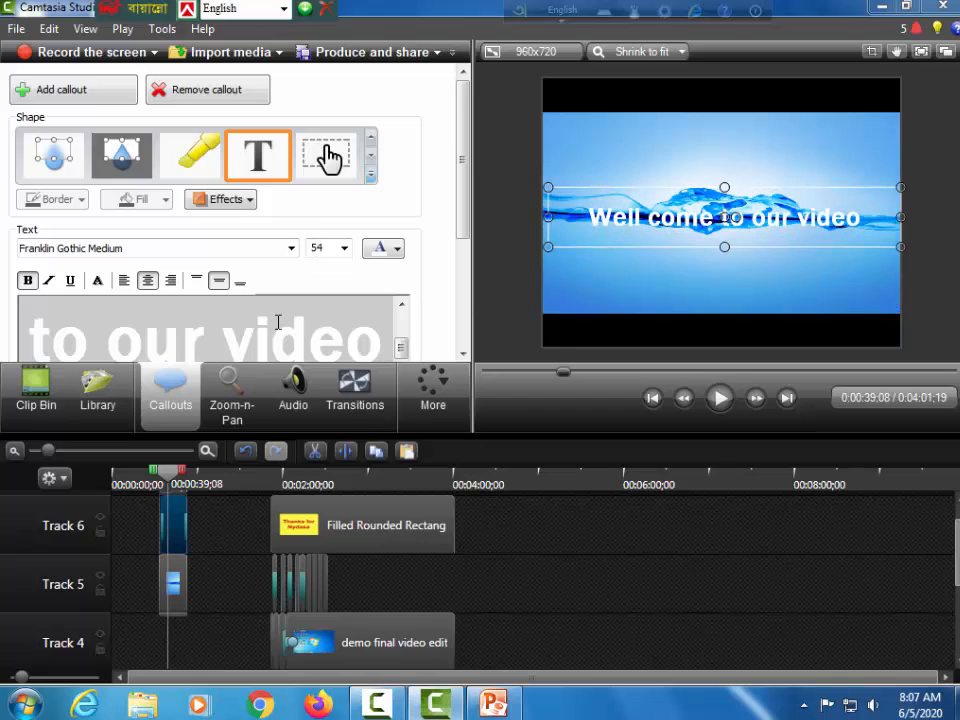
Try pale red, light yellow, dark yellow and blue as the colour of the whole title text.
{"action": "triple_click", "coordinate": [245, 335]}
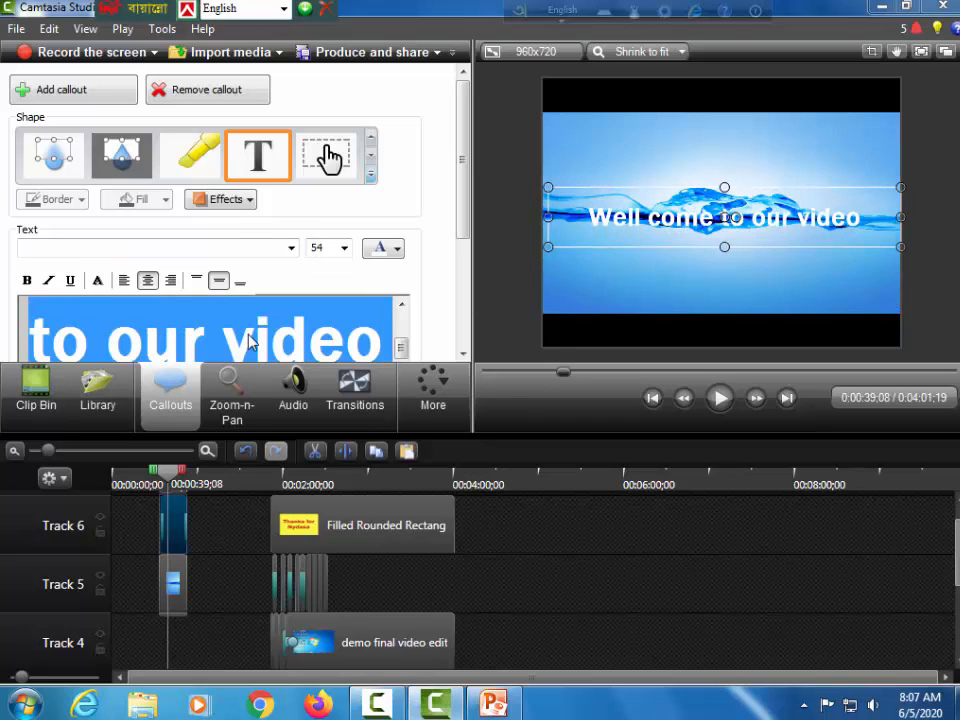
{"action": "left_click", "coordinate": [397, 249]}
{"action": "left_click", "coordinate": [405, 316]}
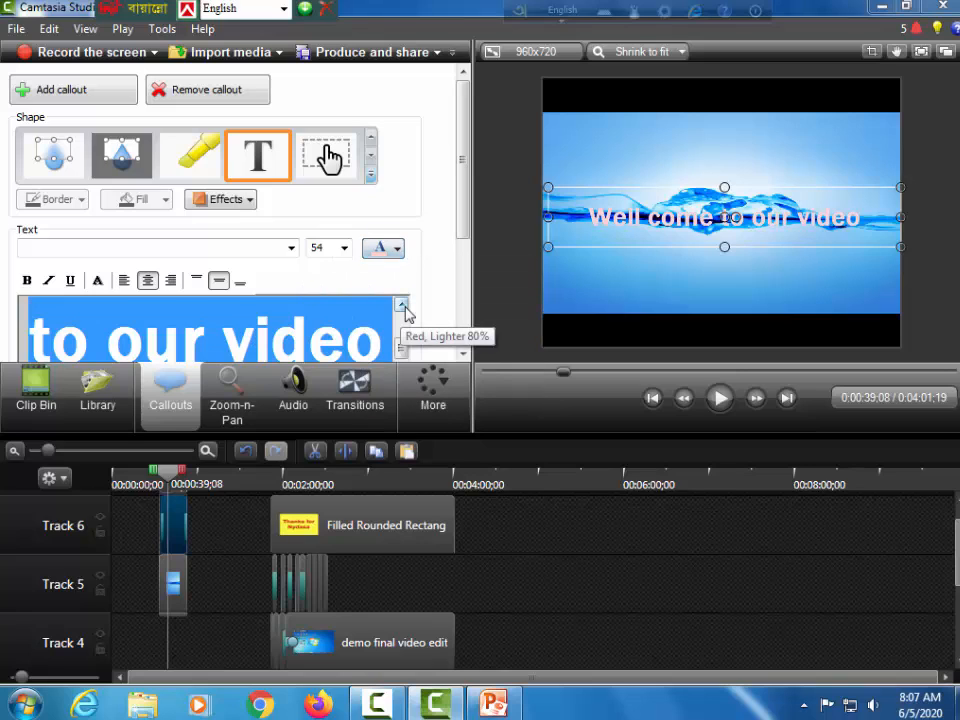
{"action": "left_click", "coordinate": [397, 250]}
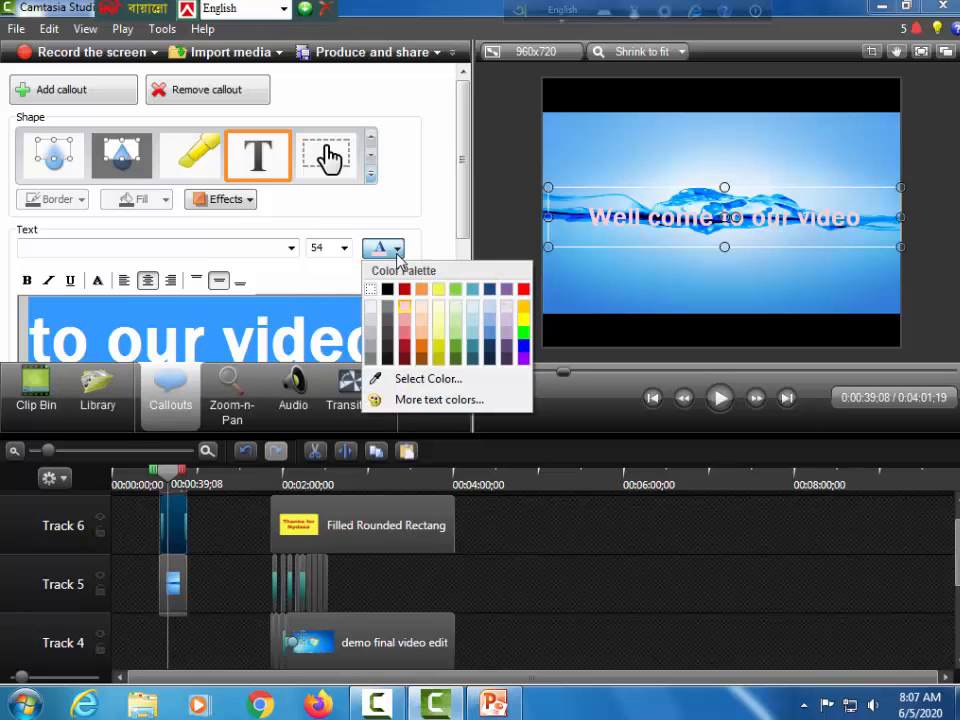
{"action": "left_click", "coordinate": [439, 334]}
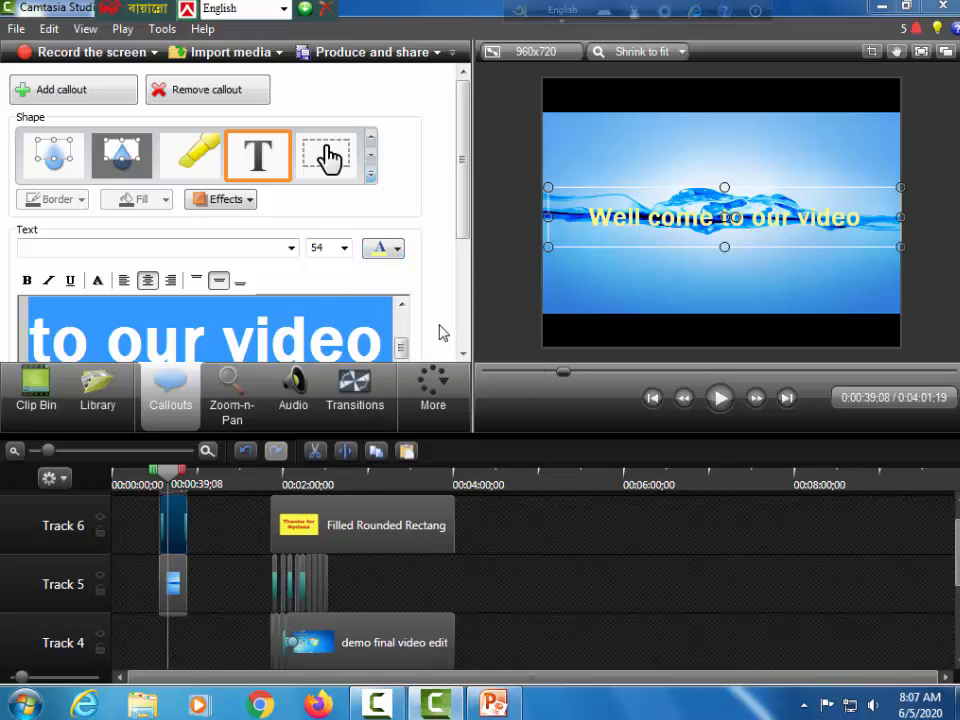
{"action": "left_click", "coordinate": [397, 250]}
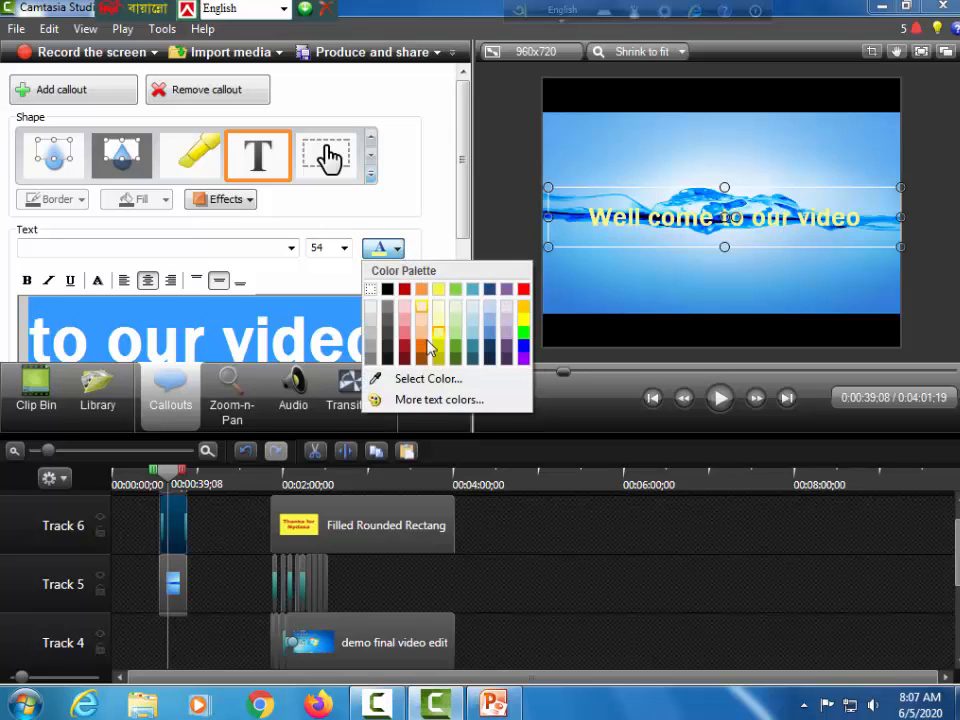
{"action": "left_click", "coordinate": [428, 330]}
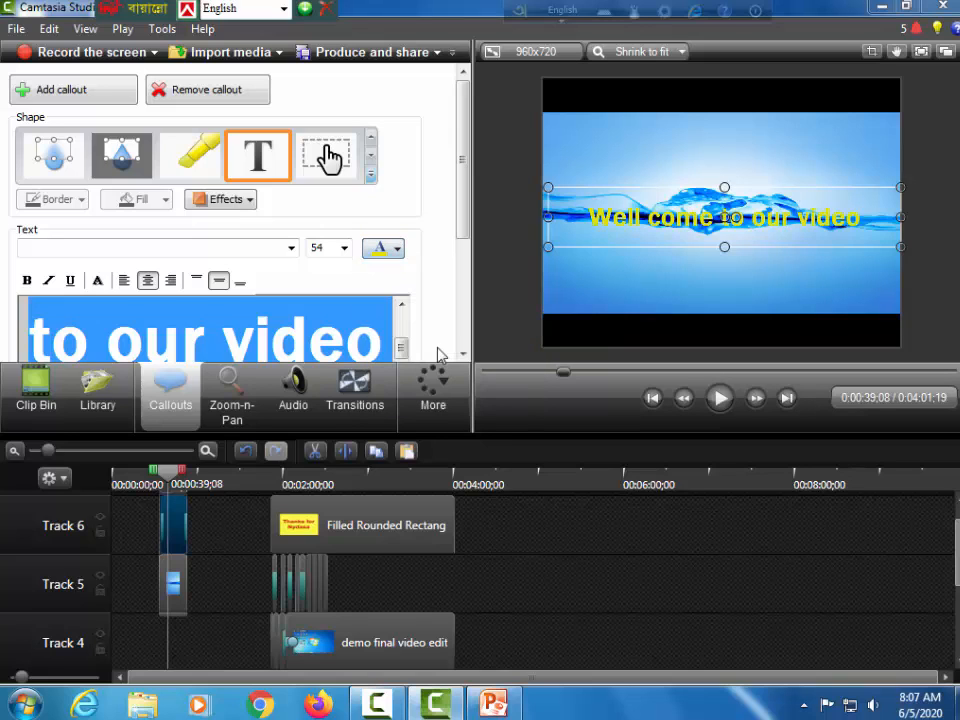
{"action": "left_click", "coordinate": [398, 251]}
{"action": "left_click", "coordinate": [523, 345]}
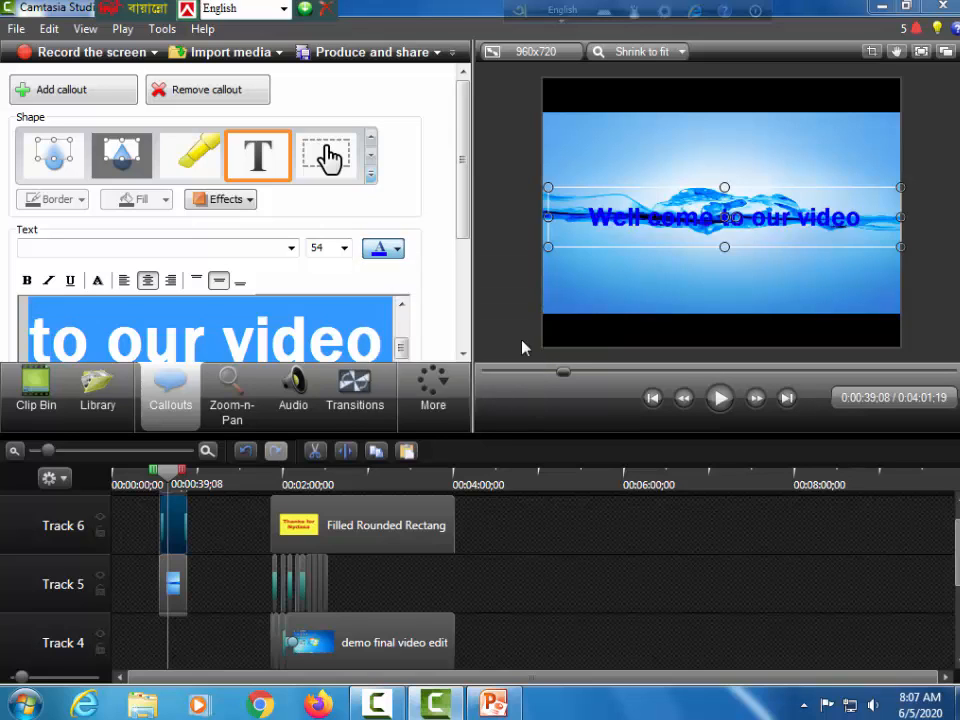
Colour the selected title text light red and set its font size to 72.
{"action": "left_click", "coordinate": [400, 253]}
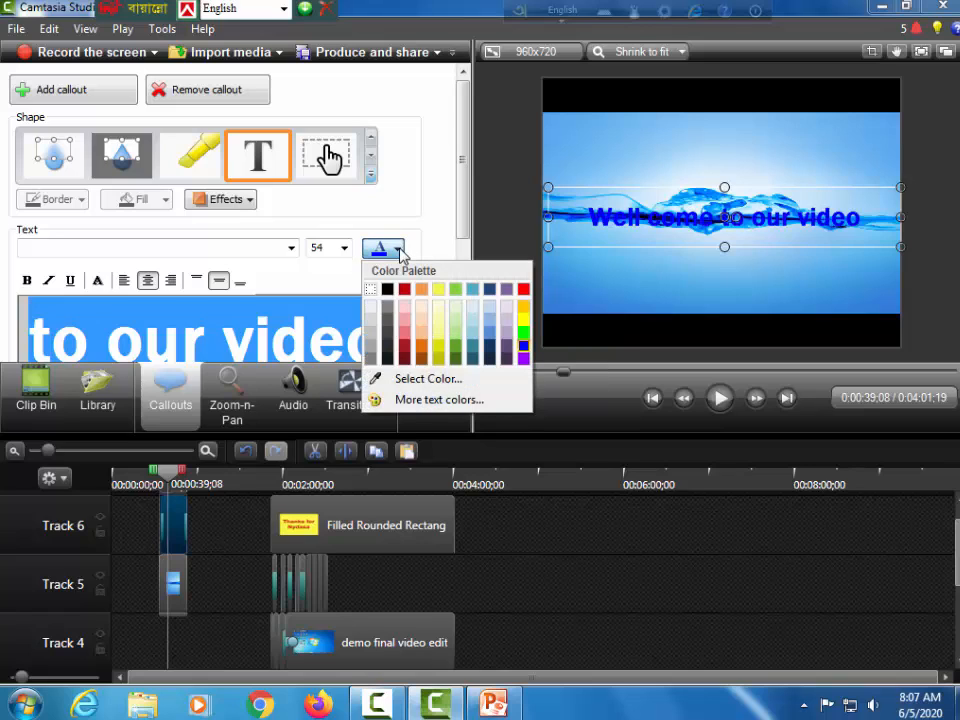
{"action": "left_click", "coordinate": [407, 339]}
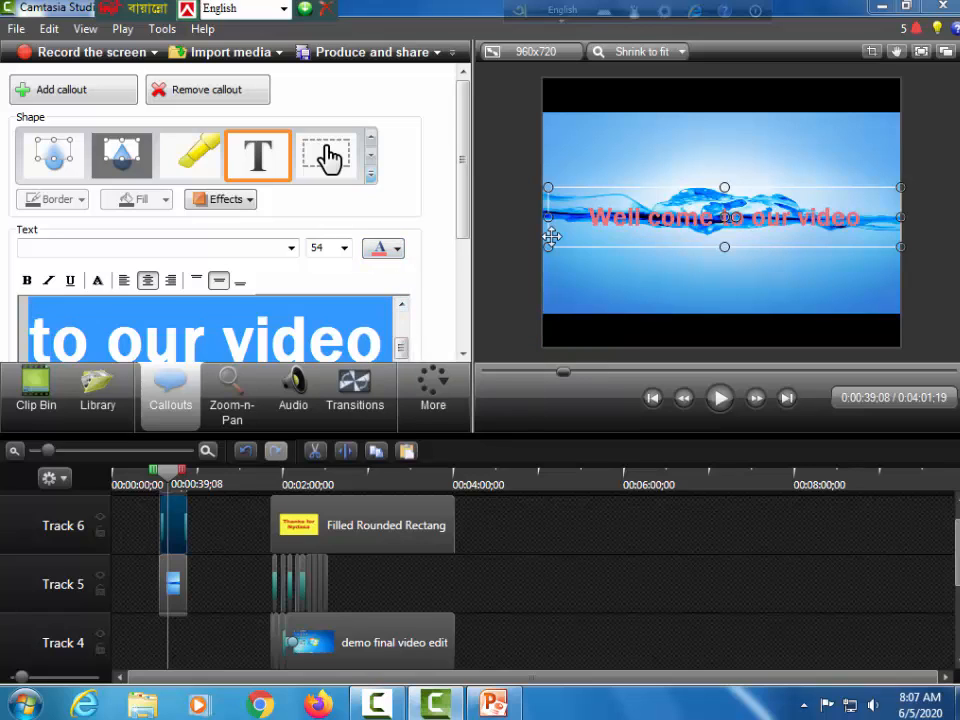
{"action": "left_click", "coordinate": [343, 247]}
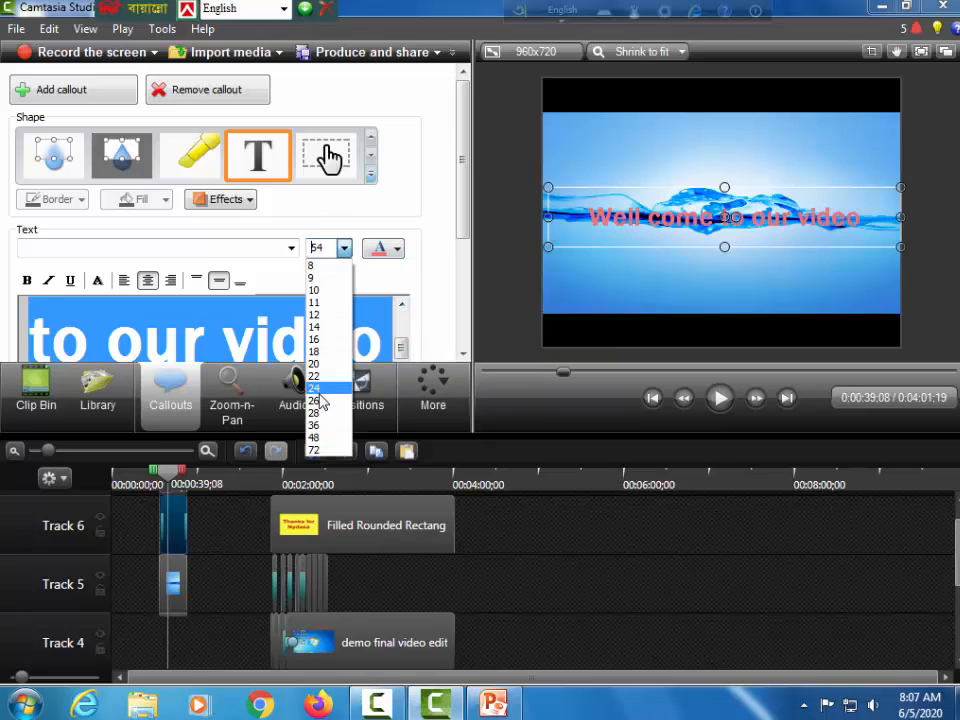
{"action": "left_click", "coordinate": [320, 400]}
{"action": "left_click", "coordinate": [344, 248]}
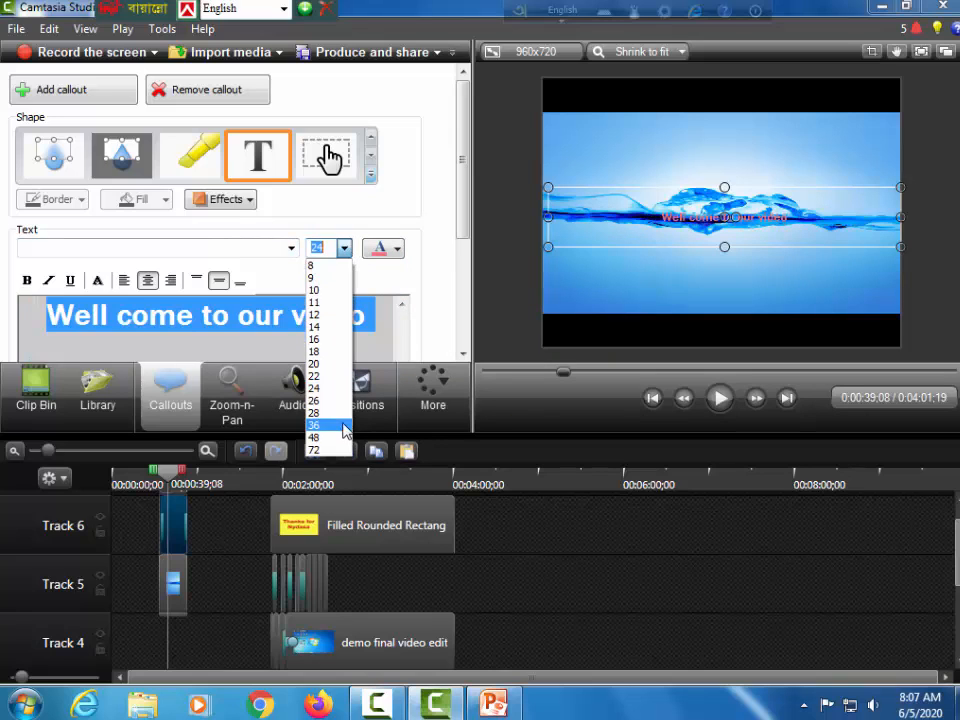
{"action": "left_click", "coordinate": [326, 450]}
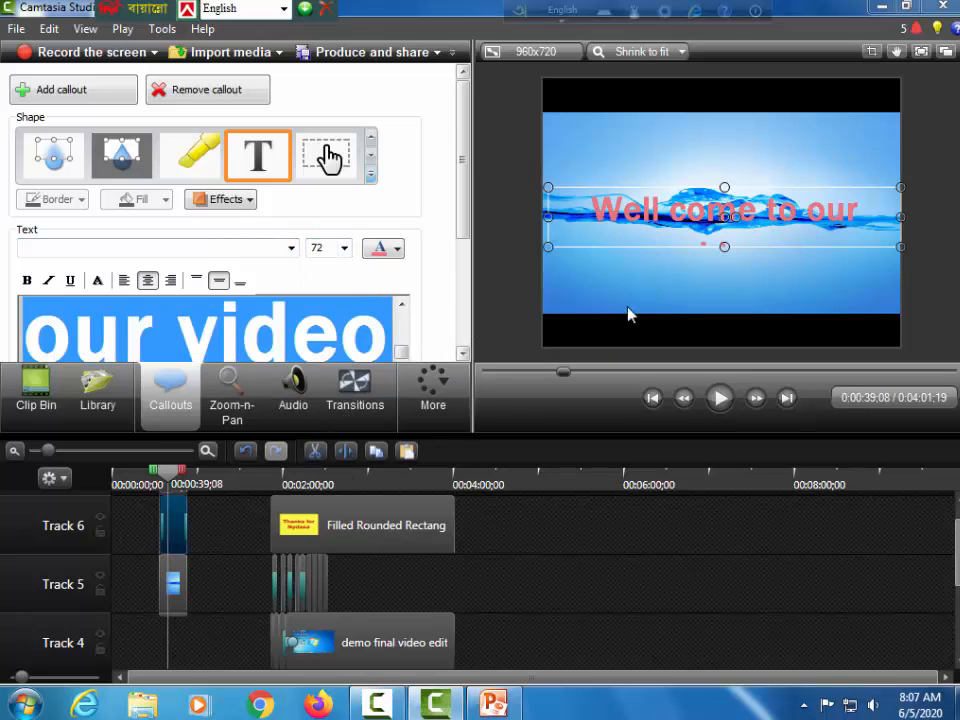
Extend the title's text box downward to fit both lines and apply a shadow effect to the text.
{"action": "left_click_drag", "start_coordinate": [723, 246], "coordinate": [724, 281]}
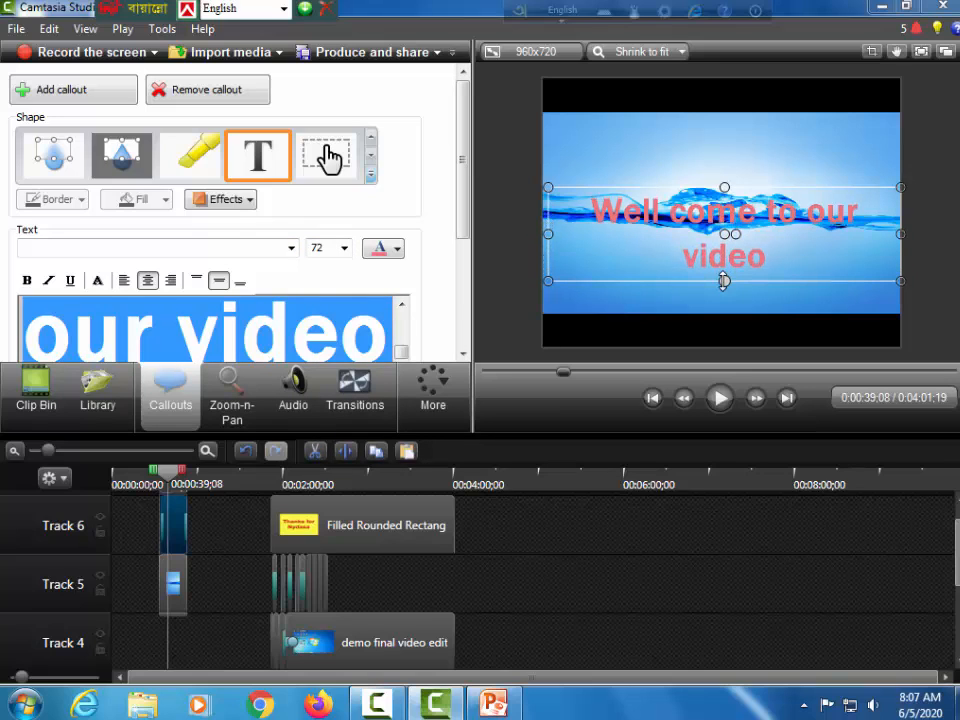
{"action": "left_click", "coordinate": [216, 200]}
{"action": "left_click", "coordinate": [254, 226]}
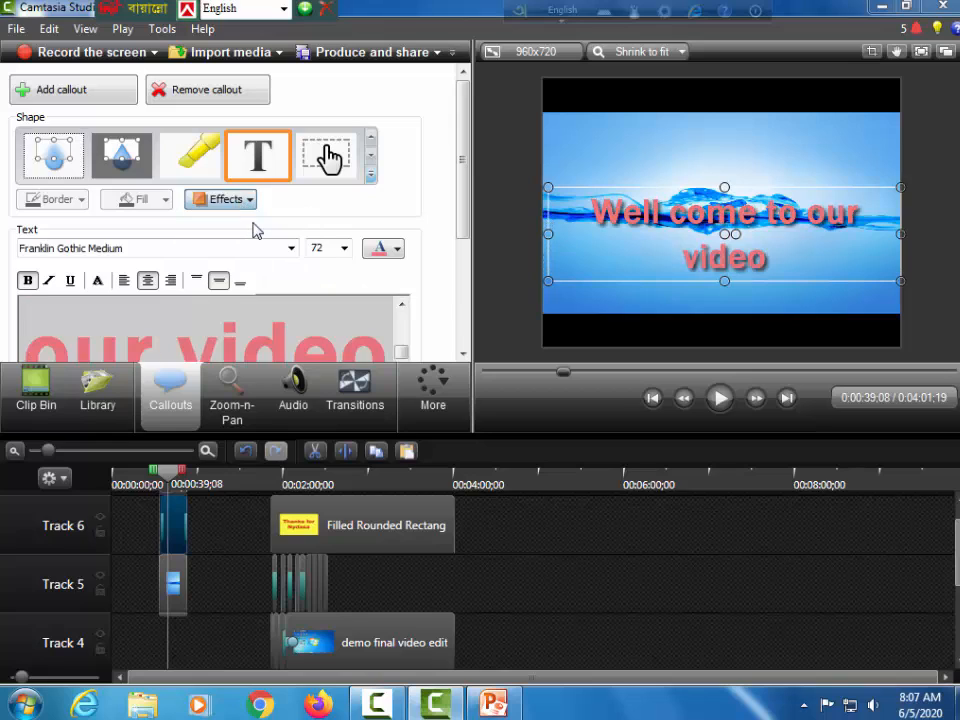
Select the entire title text and make it bold.
{"action": "left_click", "coordinate": [27, 282]}
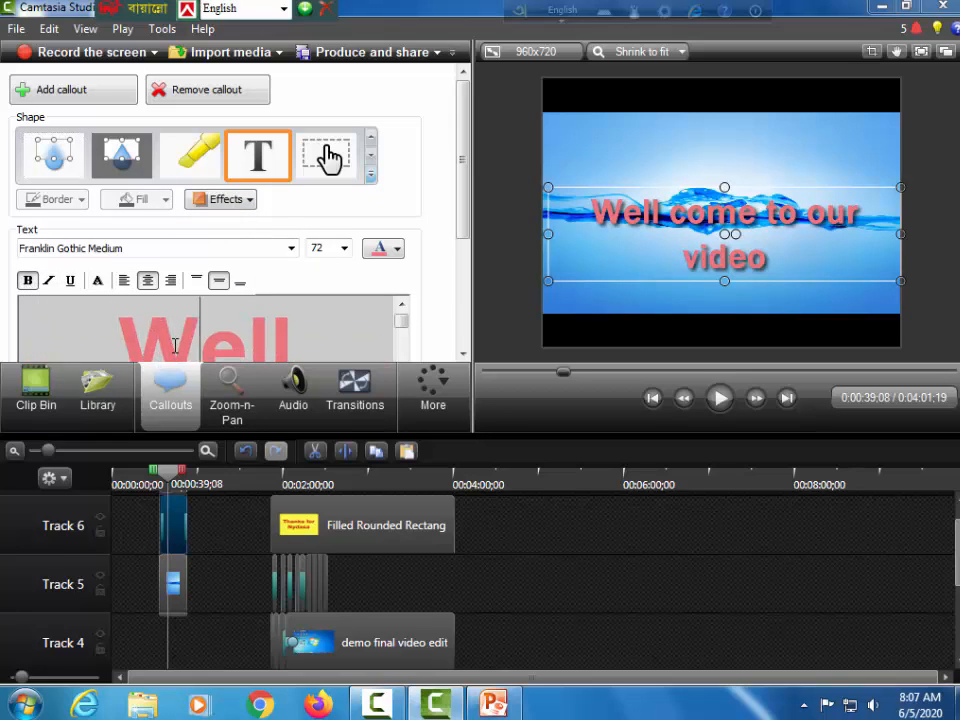
{"action": "key", "text": "ctrl+a"}
{"action": "left_click", "coordinate": [27, 281]}
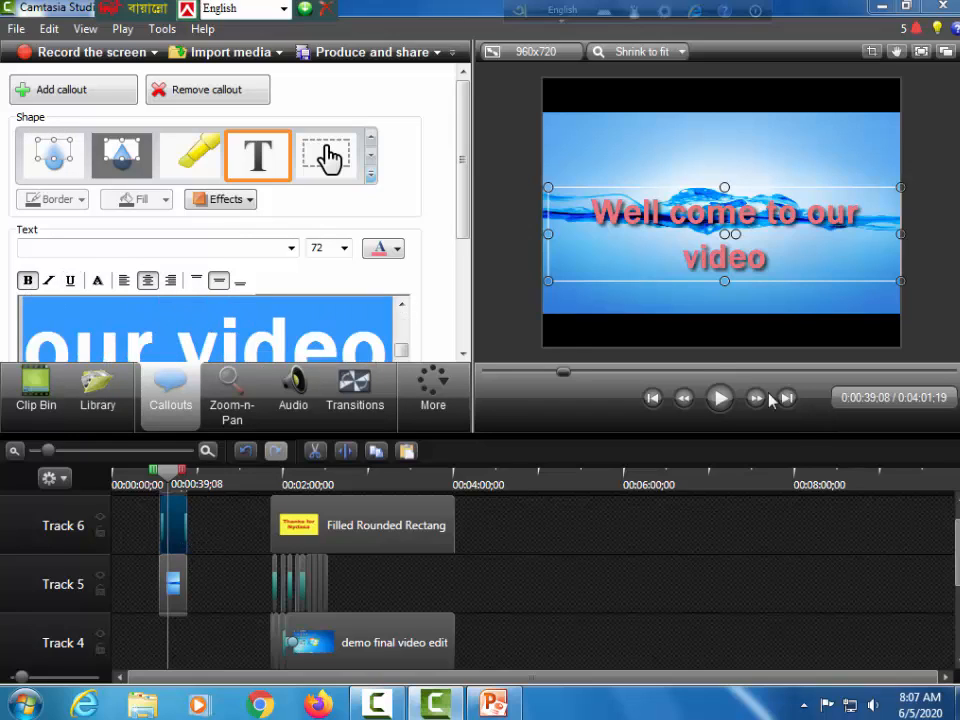
Stretch the title's blue water background vertically to cover the black bands above and below it.
{"action": "left_click", "coordinate": [709, 312]}
{"action": "left_click_drag", "start_coordinate": [722, 320], "coordinate": [722, 346]}
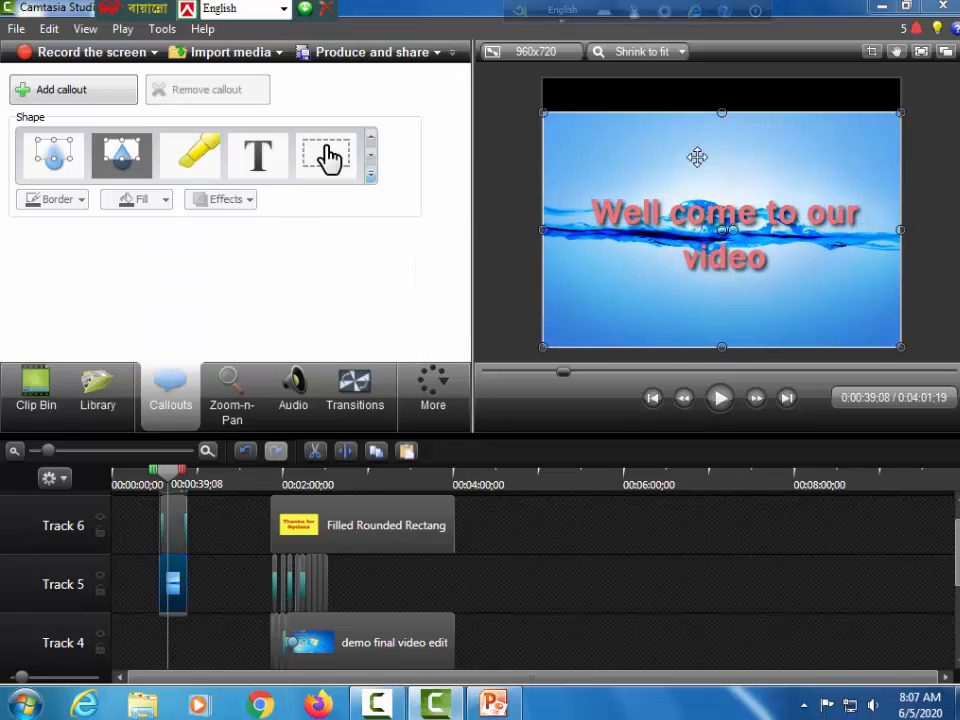
{"action": "left_click_drag", "start_coordinate": [722, 112], "coordinate": [722, 78]}
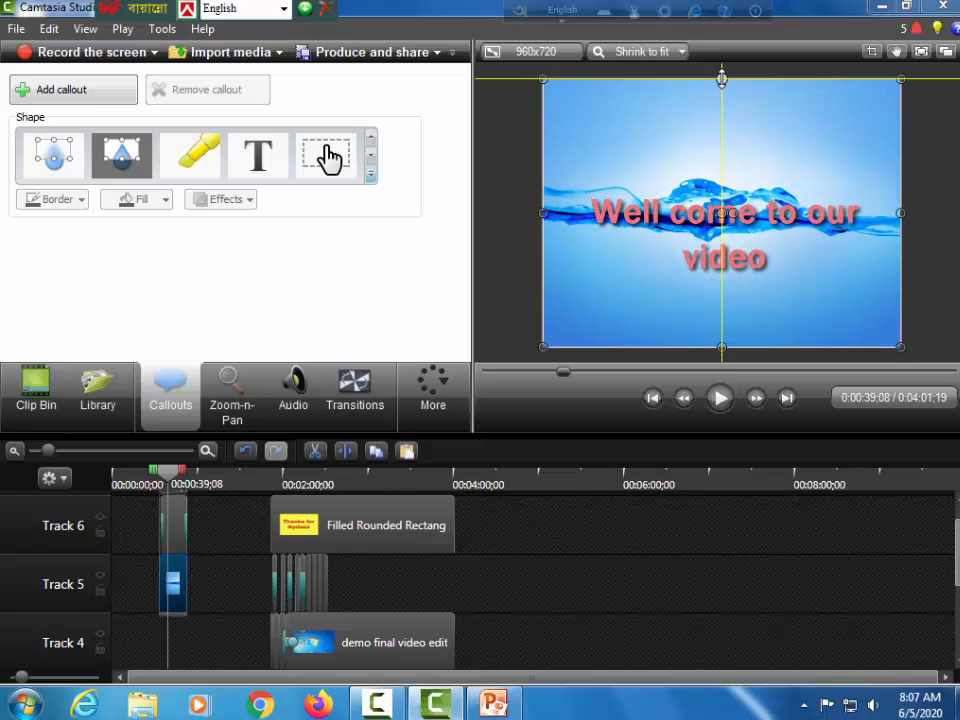
Move the title's text and background clips to the very start of the timeline.
{"action": "left_click", "coordinate": [165, 633]}
{"action": "left_click", "coordinate": [174, 530]}
{"action": "left_click_drag", "start_coordinate": [155, 521], "coordinate": [86, 527]}
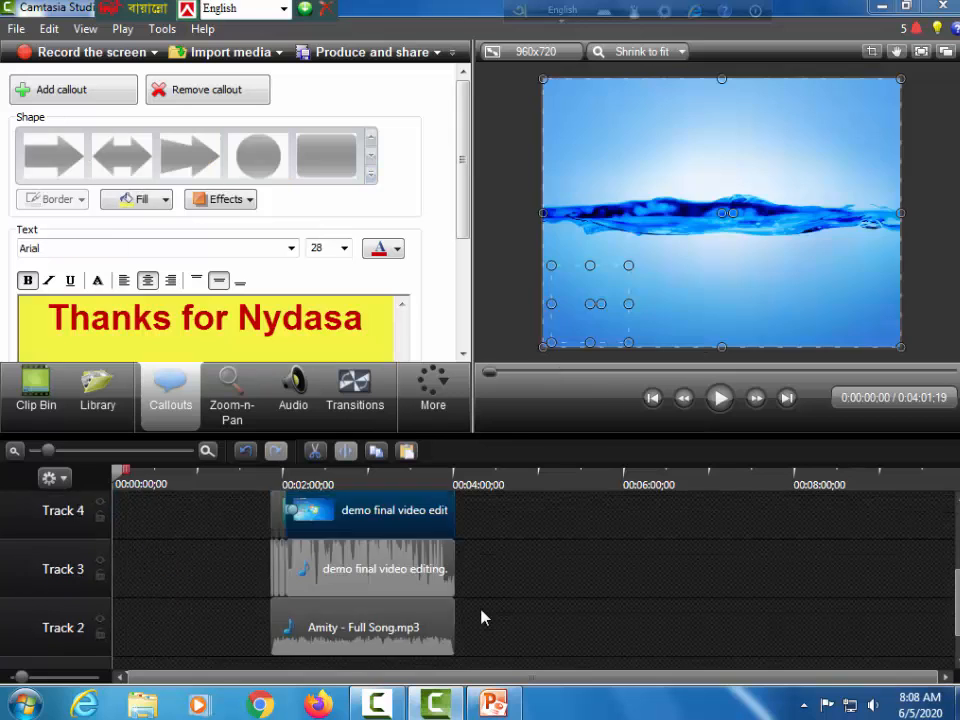
Remove all empty tracks from the timeline.
{"action": "scroll", "coordinate": [481, 612], "scroll_direction": "up", "scroll_amount": 3}
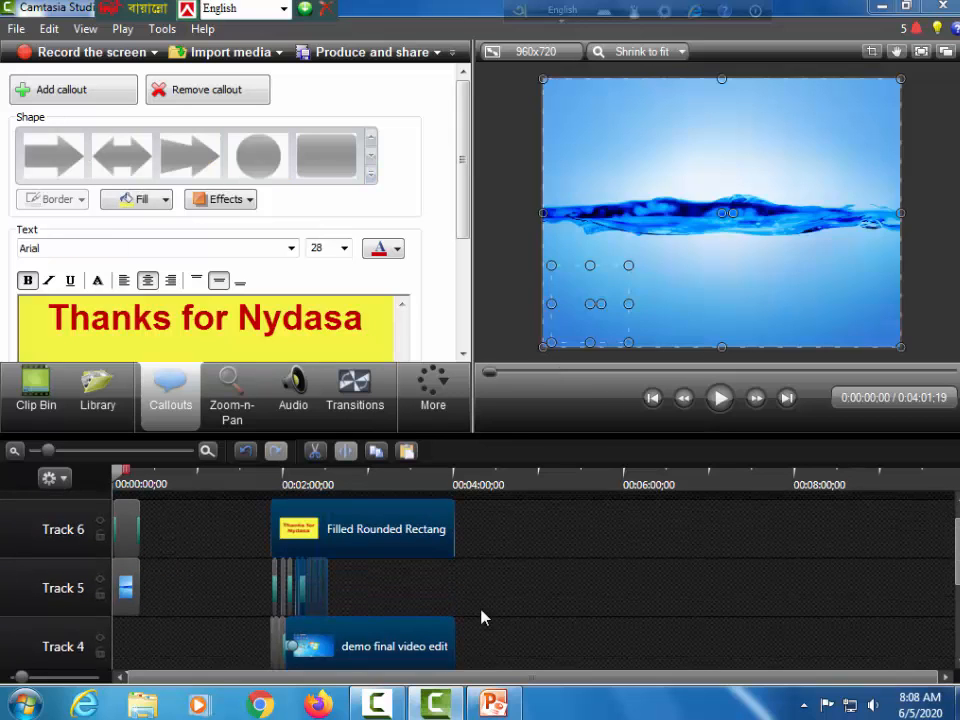
{"action": "scroll", "coordinate": [481, 617], "scroll_direction": "down", "scroll_amount": 3}
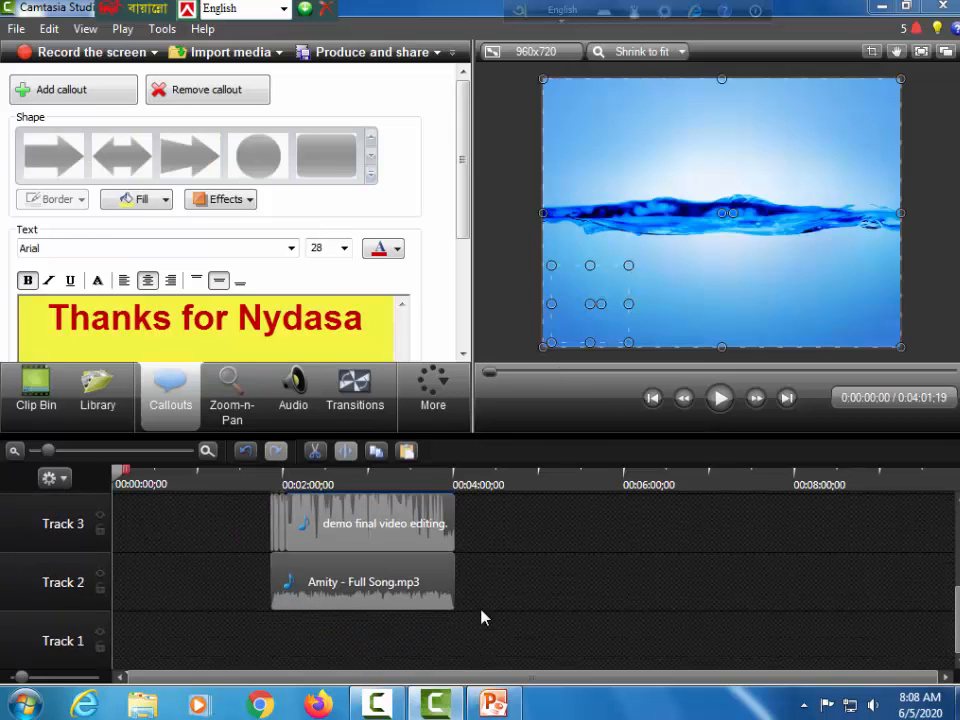
{"action": "right_click", "coordinate": [557, 580]}
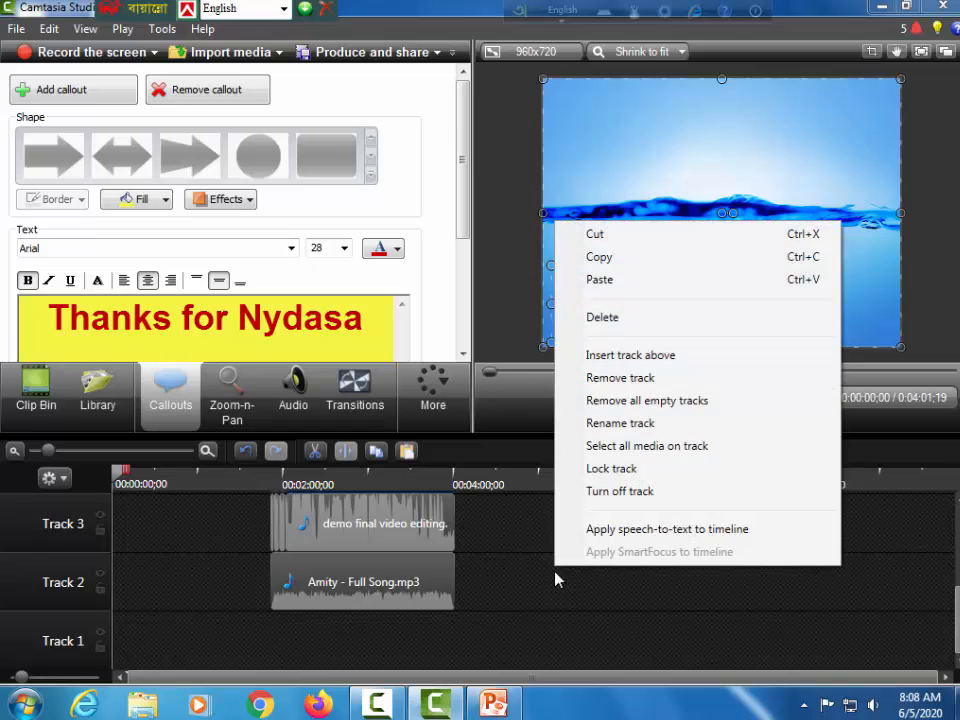
{"action": "left_click", "coordinate": [604, 402]}
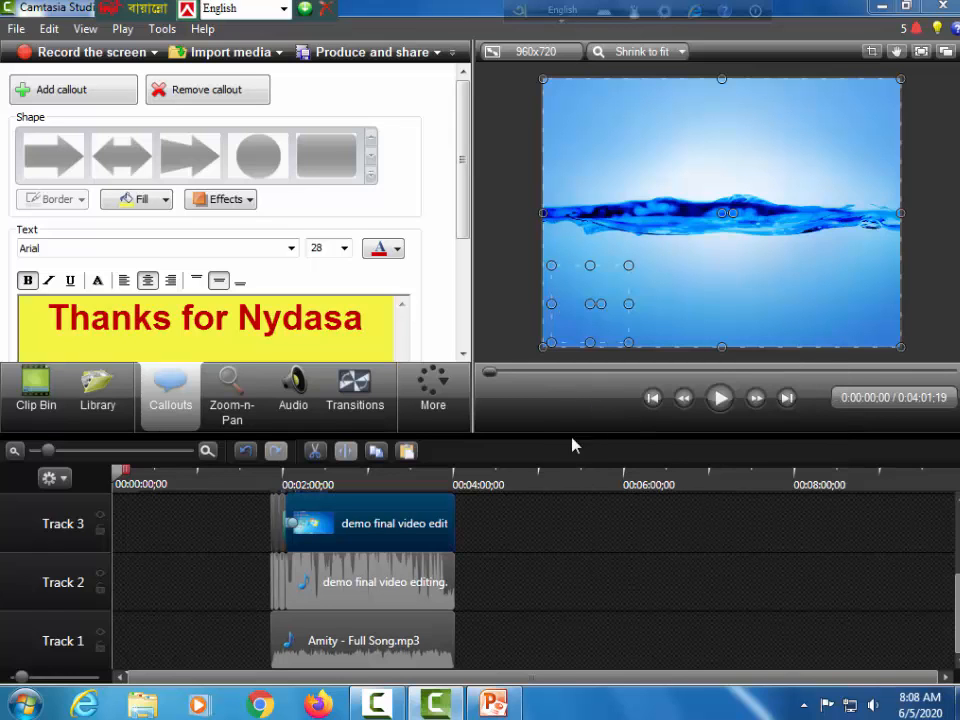
Select both title clips and move them directly before the main video and callout clips.
{"action": "scroll", "coordinate": [524, 580], "scroll_direction": "up", "scroll_amount": 2}
{"action": "scroll", "coordinate": [506, 542], "scroll_direction": "up", "scroll_amount": 1}
{"action": "left_click_drag", "start_coordinate": [181, 525], "coordinate": [101, 646]}
{"action": "left_click_drag", "start_coordinate": [128, 533], "coordinate": [258, 533]}
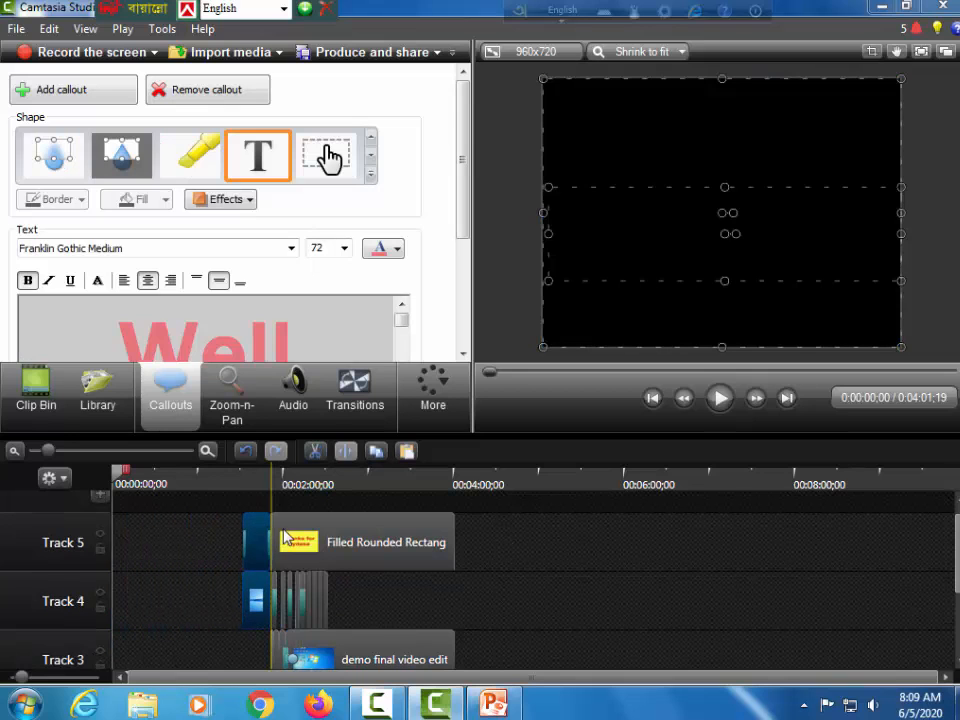
Select all clips on every track and move them together to the very start of the timeline.
{"action": "left_click_drag", "start_coordinate": [493, 533], "coordinate": [210, 707]}
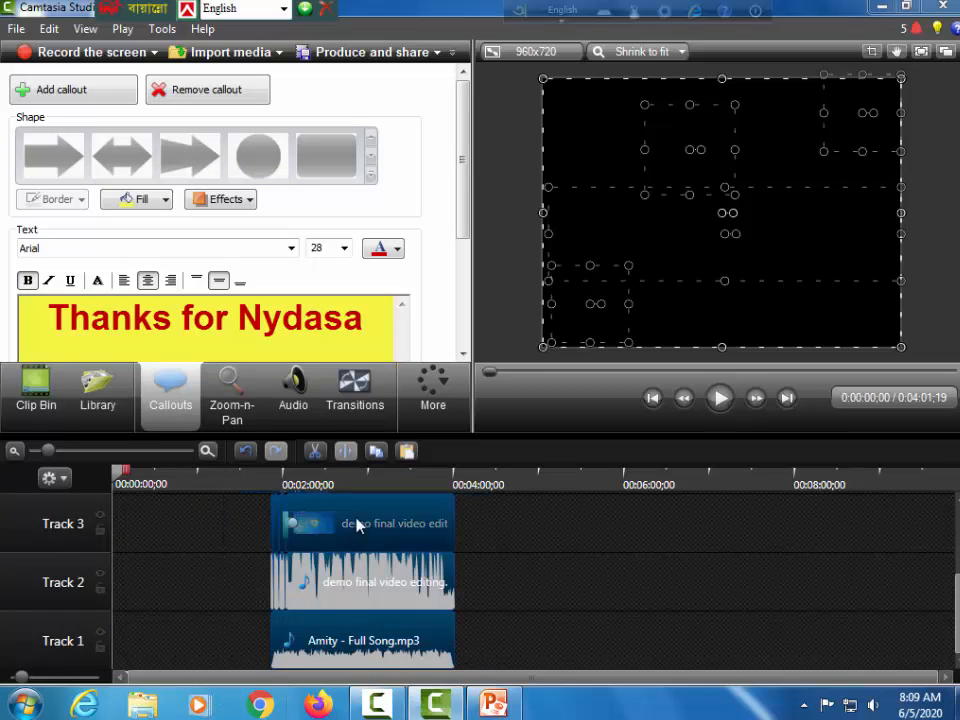
{"action": "left_click_drag", "start_coordinate": [280, 528], "coordinate": [114, 546]}
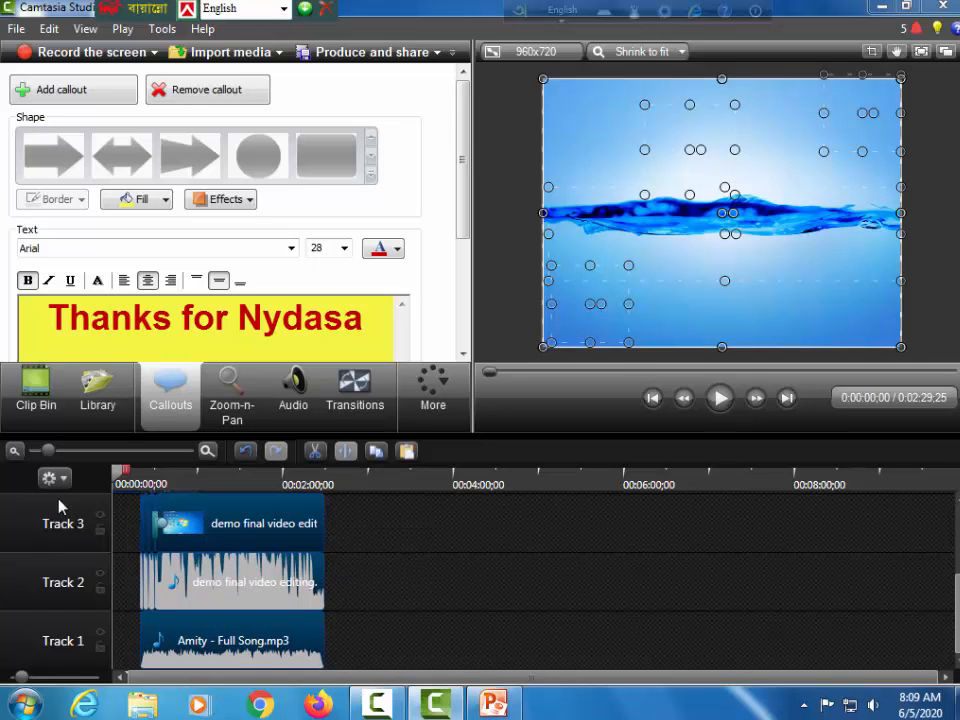
{"action": "scroll", "coordinate": [160, 538], "scroll_direction": "up", "scroll_amount": 3}
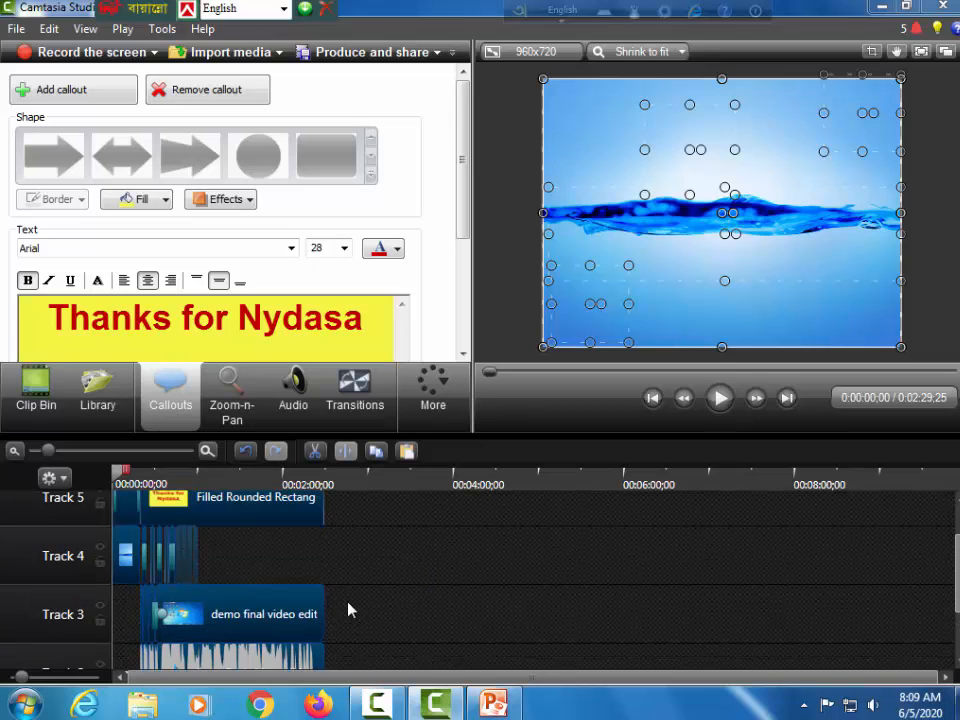
{"action": "scroll", "coordinate": [338, 588], "scroll_direction": "up", "scroll_amount": 2}
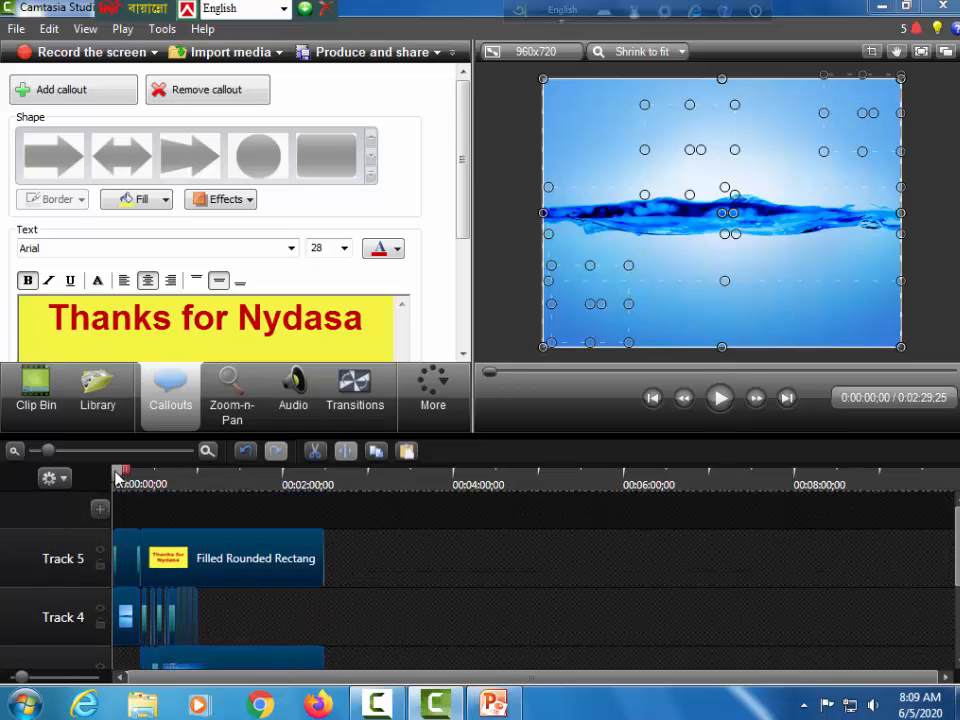
Extend the Amity music clip back to the timeline's start and play back the intro into the main video.
{"action": "key", "text": "space"}
{"action": "scroll", "coordinate": [52, 514], "scroll_direction": "down", "scroll_amount": 5}
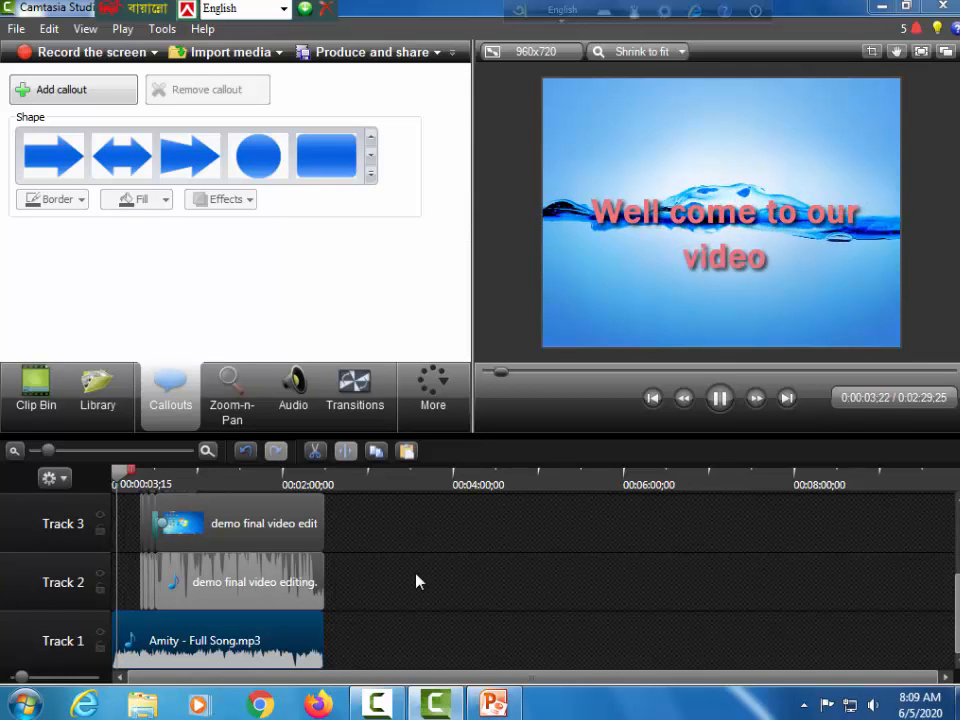
{"action": "scroll", "coordinate": [418, 582], "scroll_direction": "up", "scroll_amount": 3}
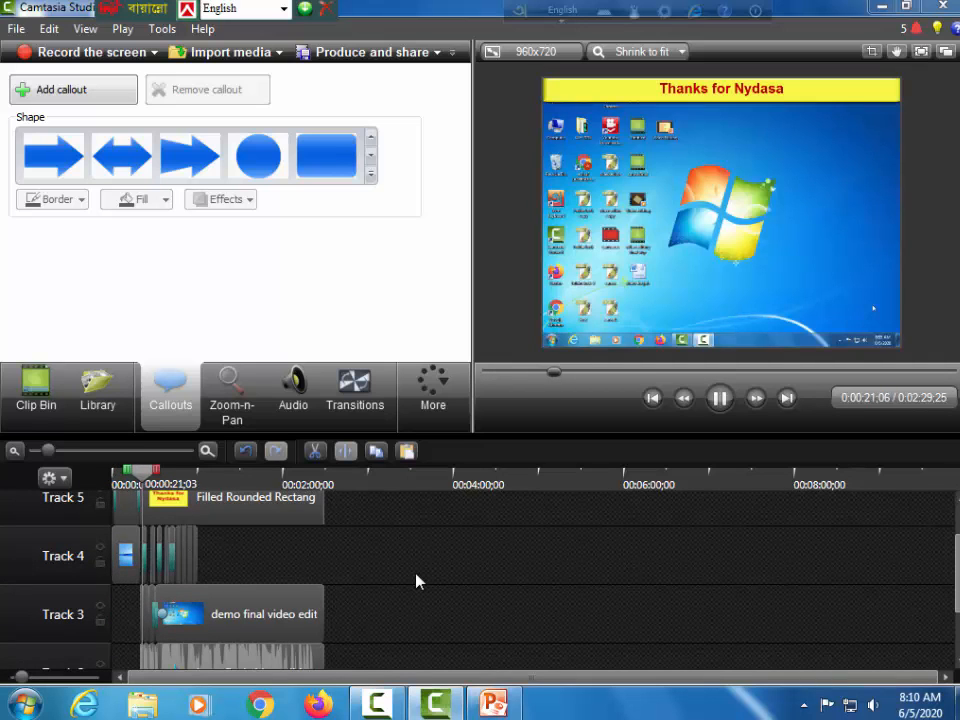
{"action": "key", "text": "space"}
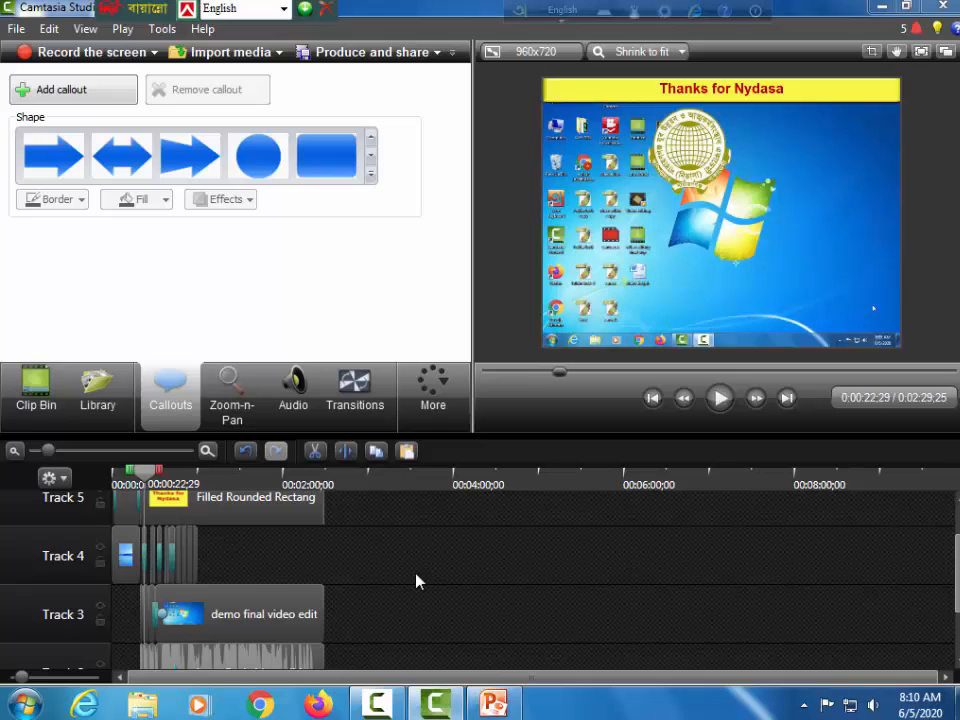
{"action": "scroll", "coordinate": [272, 570], "scroll_direction": "up", "scroll_amount": 1}
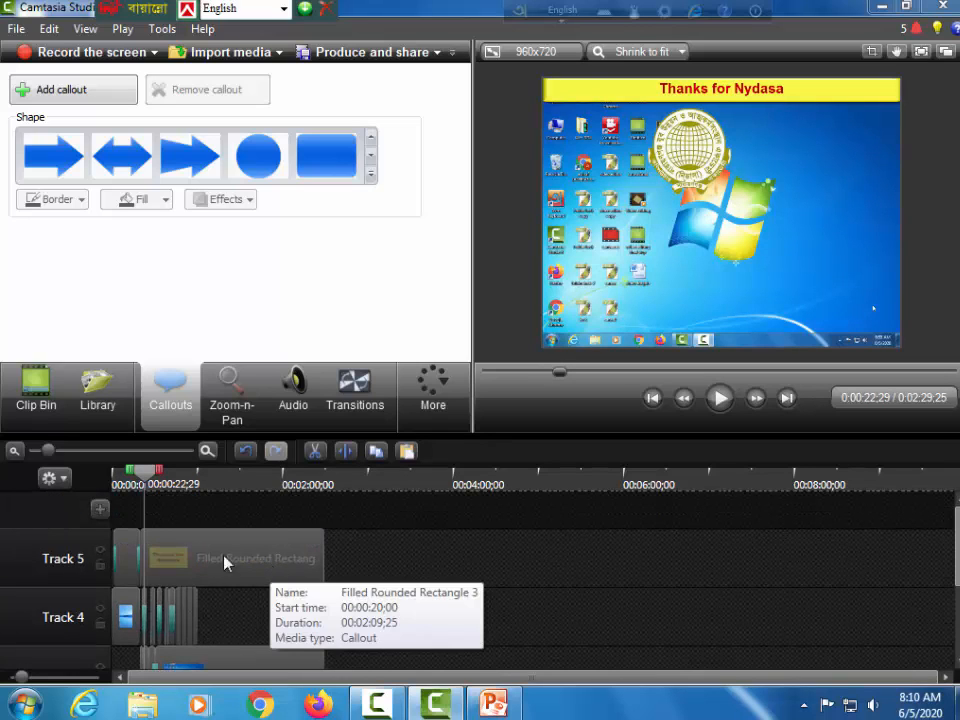
Trim the beginnings of the title text, water background and music clips up to the playhead at 00:00:09;18.
{"action": "left_click", "coordinate": [126, 486]}
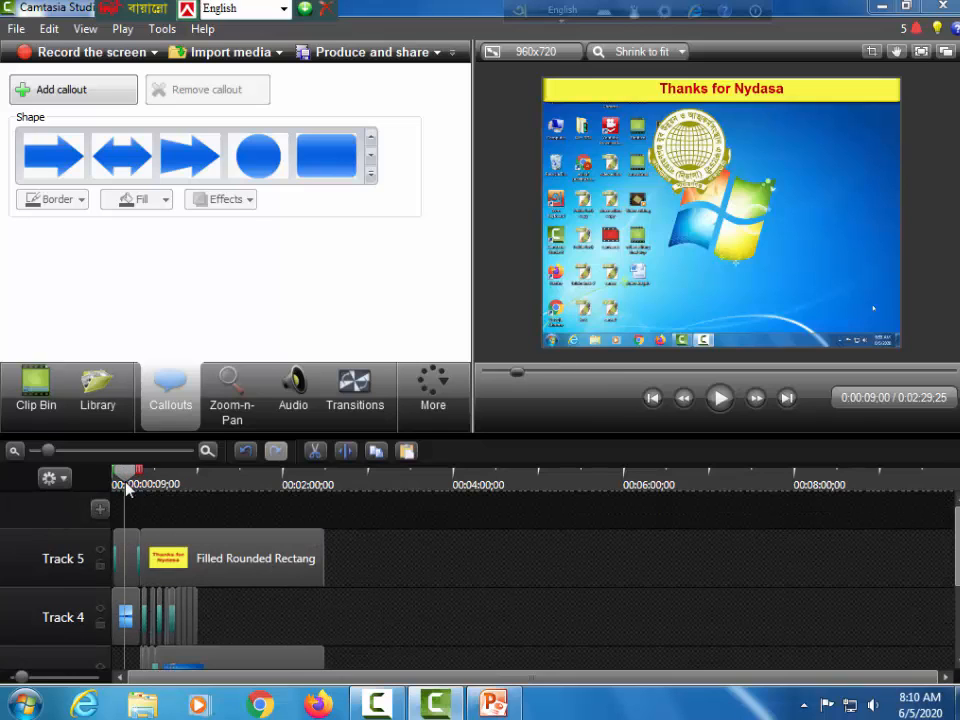
{"action": "key", "text": "space"}
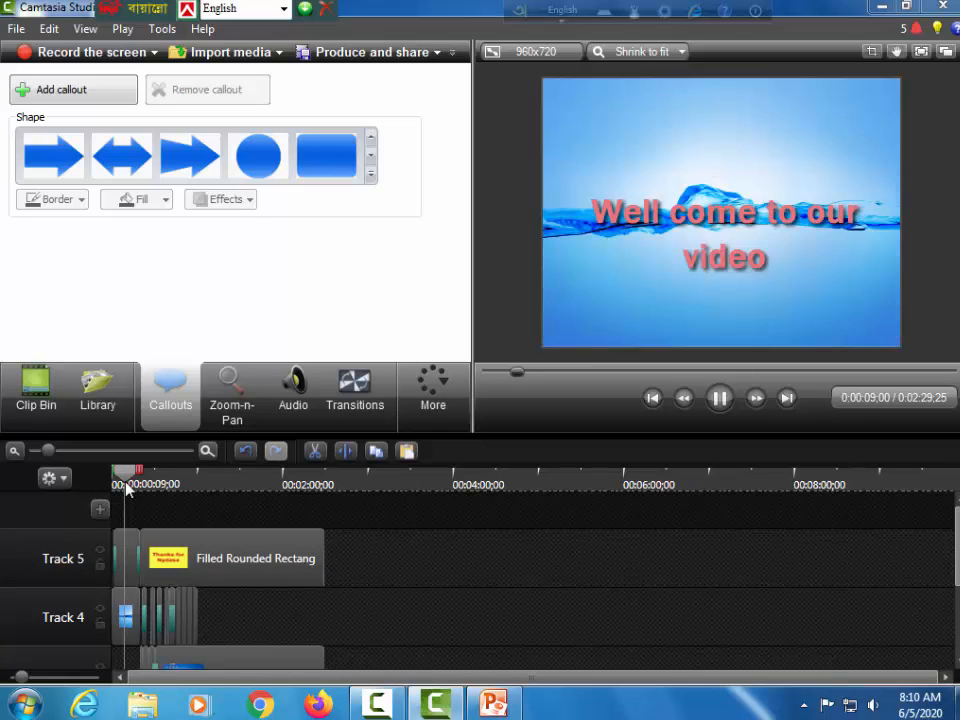
{"action": "key", "text": "space"}
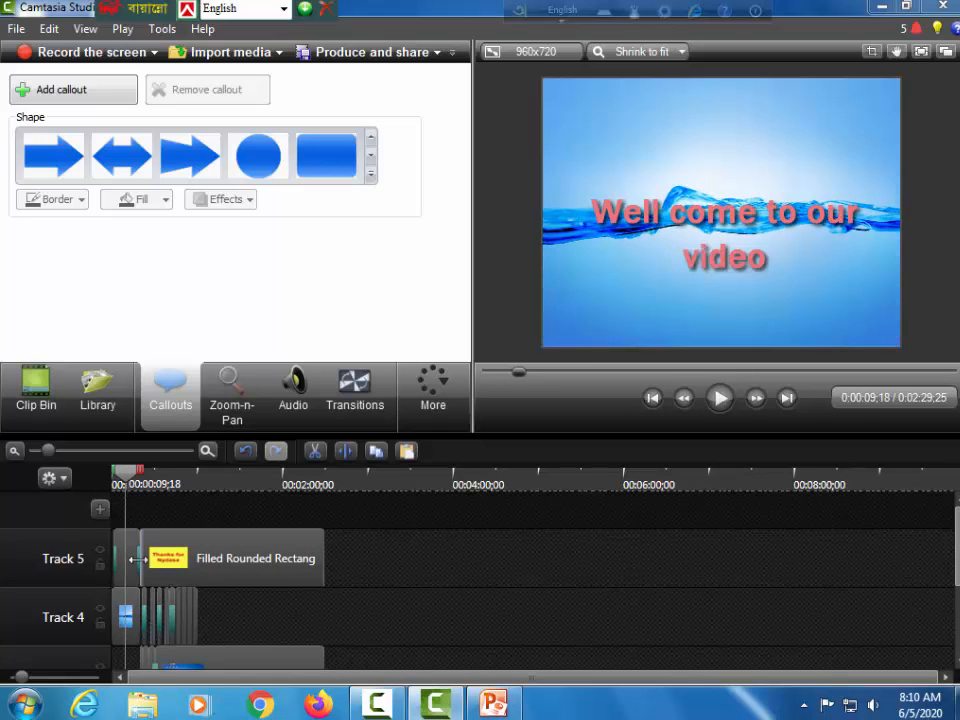
{"action": "left_click_drag", "start_coordinate": [117, 538], "coordinate": [126, 540]}
{"action": "left_click_drag", "start_coordinate": [116, 594], "coordinate": [126, 594]}
{"action": "left_click", "coordinate": [362, 530]}
{"action": "scroll", "coordinate": [236, 620], "scroll_direction": "down", "scroll_amount": 3}
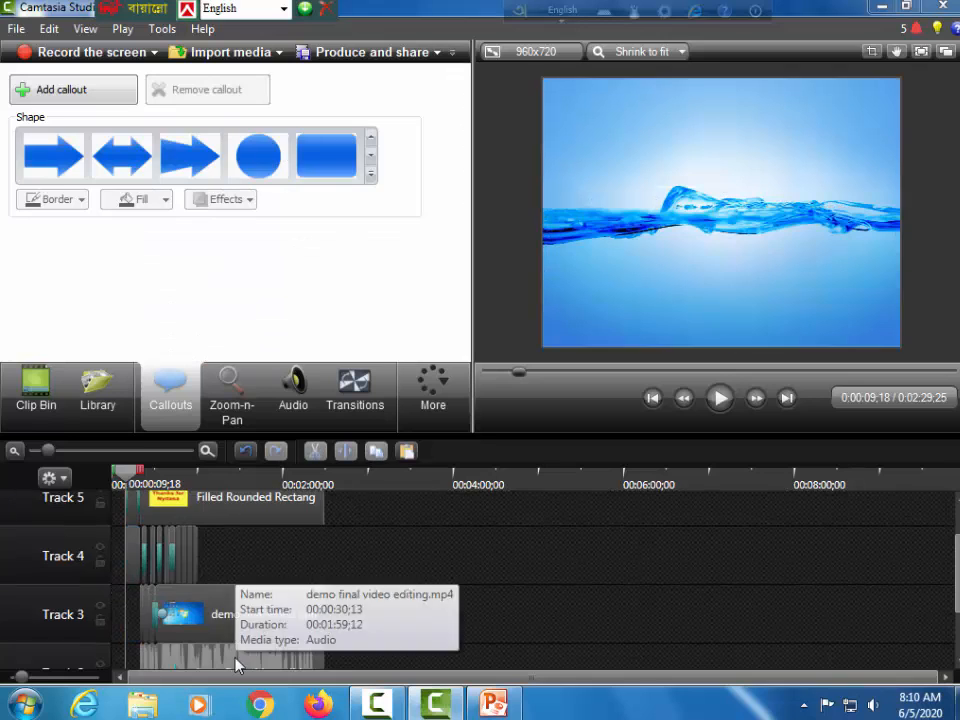
{"action": "left_click_drag", "start_coordinate": [113, 628], "coordinate": [126, 630]}
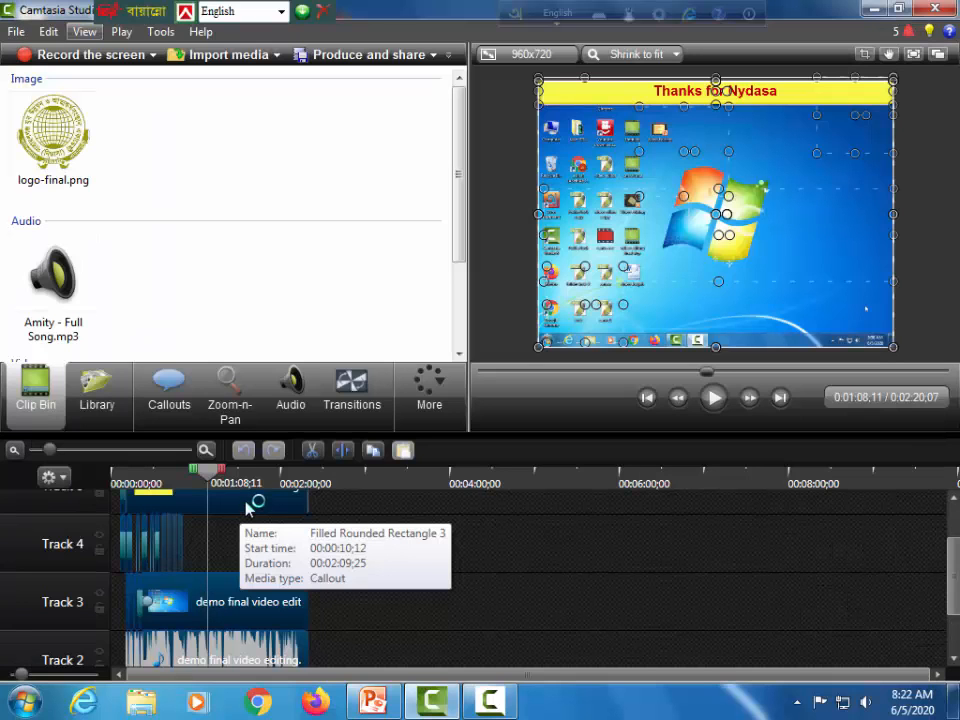
Select all clips on every track and shift them to the timeline's start to close the gap left by trimming.
{"action": "scroll", "coordinate": [495, 622], "scroll_direction": "up", "scroll_amount": 2}
{"action": "scroll", "coordinate": [495, 624], "scroll_direction": "down", "scroll_amount": 2}
{"action": "scroll", "coordinate": [493, 624], "scroll_direction": "up", "scroll_amount": 2}
{"action": "scroll", "coordinate": [493, 624], "scroll_direction": "down", "scroll_amount": 2}
{"action": "scroll", "coordinate": [493, 624], "scroll_direction": "up", "scroll_amount": 1}
{"action": "scroll", "coordinate": [493, 626], "scroll_direction": "down", "scroll_amount": 2}
{"action": "scroll", "coordinate": [493, 626], "scroll_direction": "up", "scroll_amount": 1}
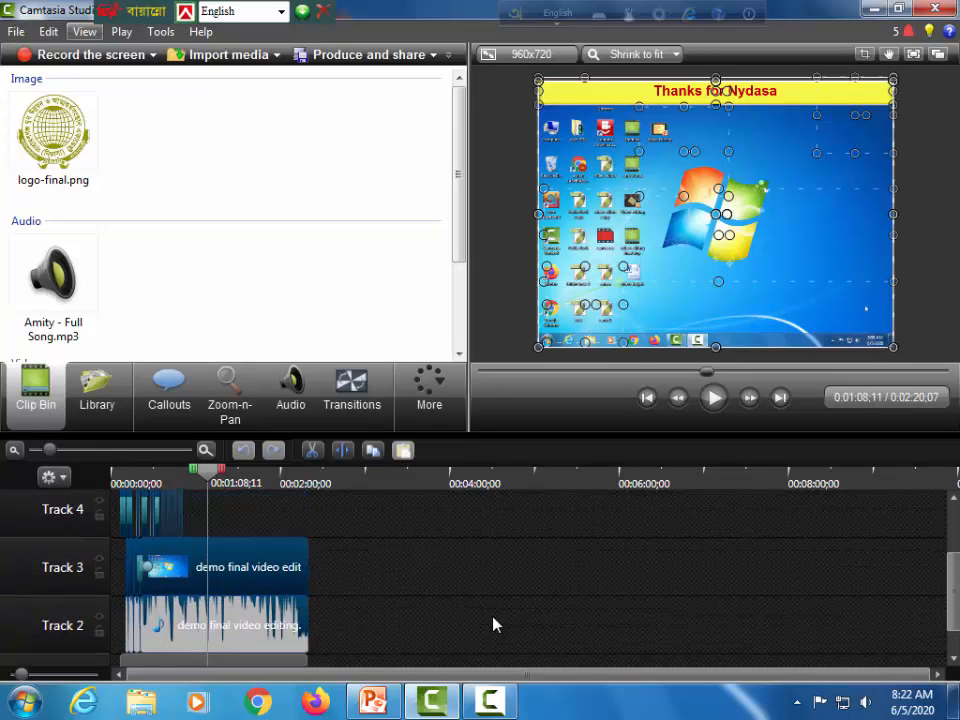
{"action": "scroll", "coordinate": [400, 565], "scroll_direction": "up", "scroll_amount": 2}
{"action": "left_click_drag", "start_coordinate": [378, 556], "coordinate": [166, 695]}
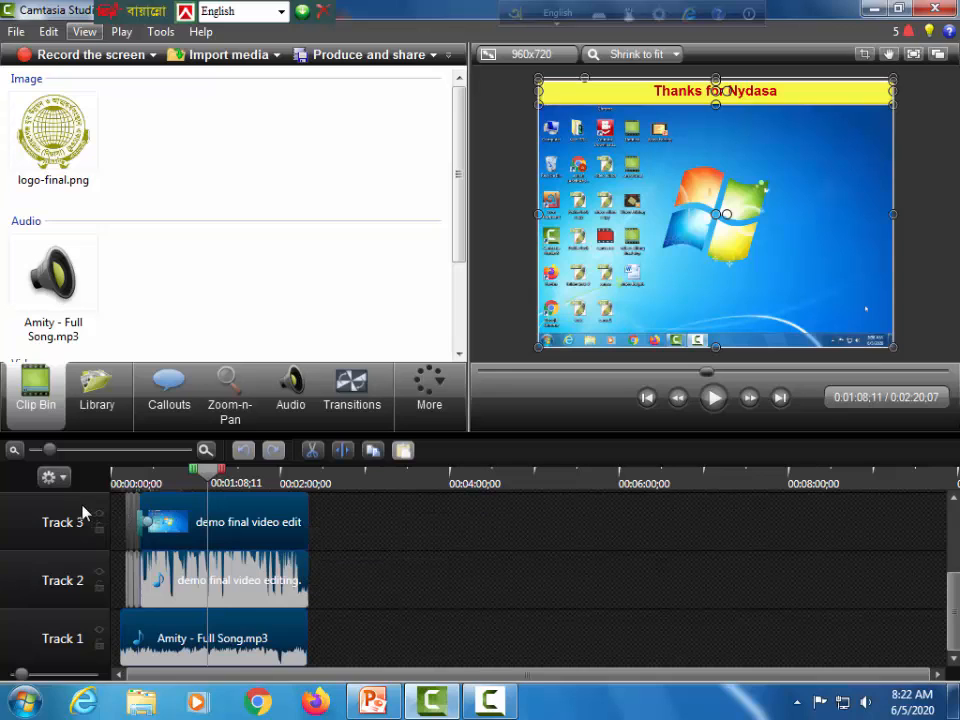
{"action": "left_click_drag", "start_coordinate": [304, 579], "coordinate": [281, 583]}
Return the playhead to the start of the timeline and play back the shortened intro.
{"action": "left_click_drag", "start_coordinate": [209, 469], "coordinate": [52, 490]}
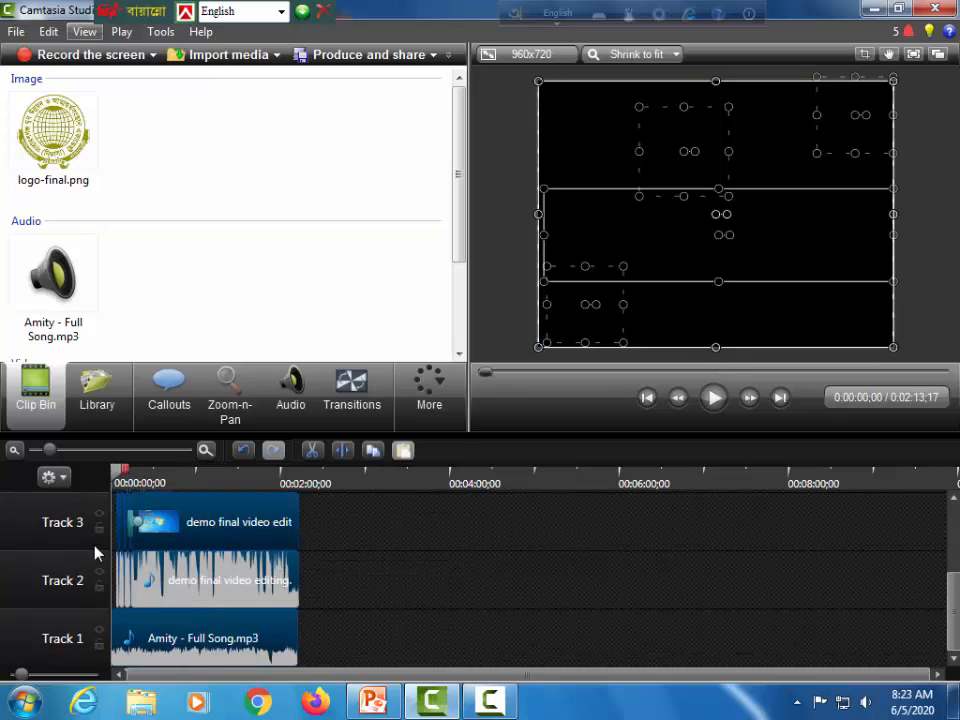
{"action": "key", "text": "space"}
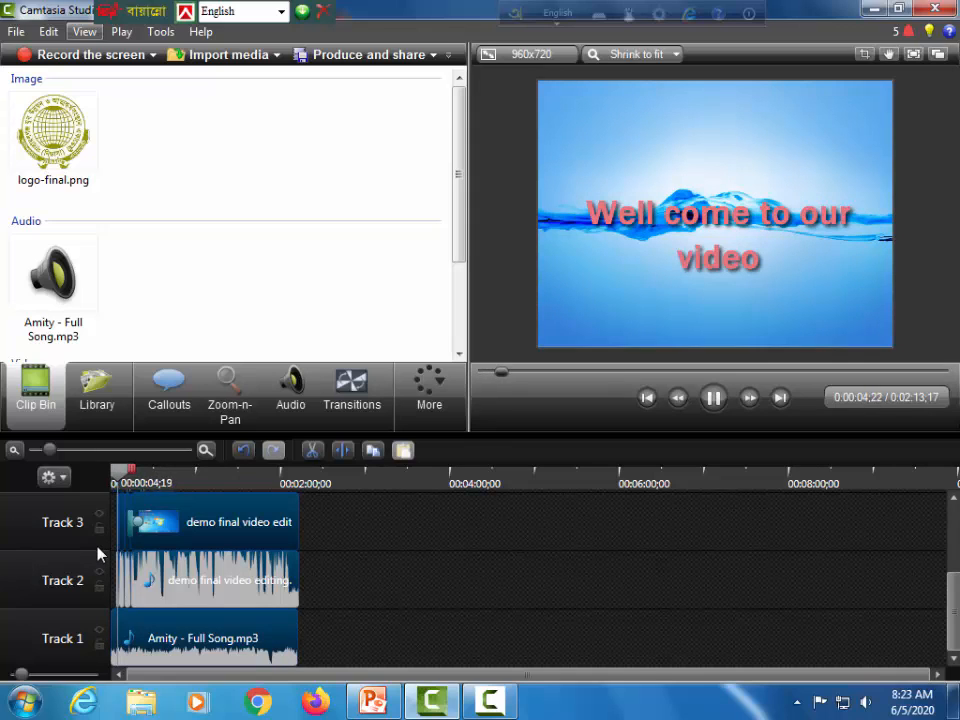
{"action": "key", "text": "space"}
{"action": "scroll", "coordinate": [343, 584], "scroll_direction": "up", "scroll_amount": 1}
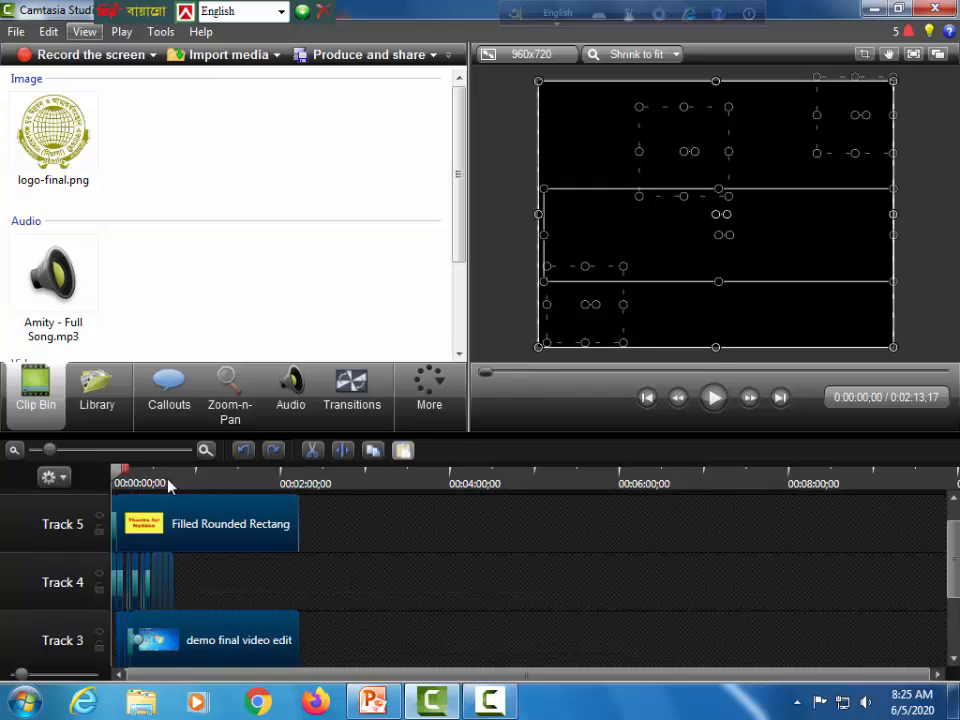
Split the callout, video, audio and music clips at 00:01:03;23.
{"action": "left_click", "coordinate": [201, 485]}
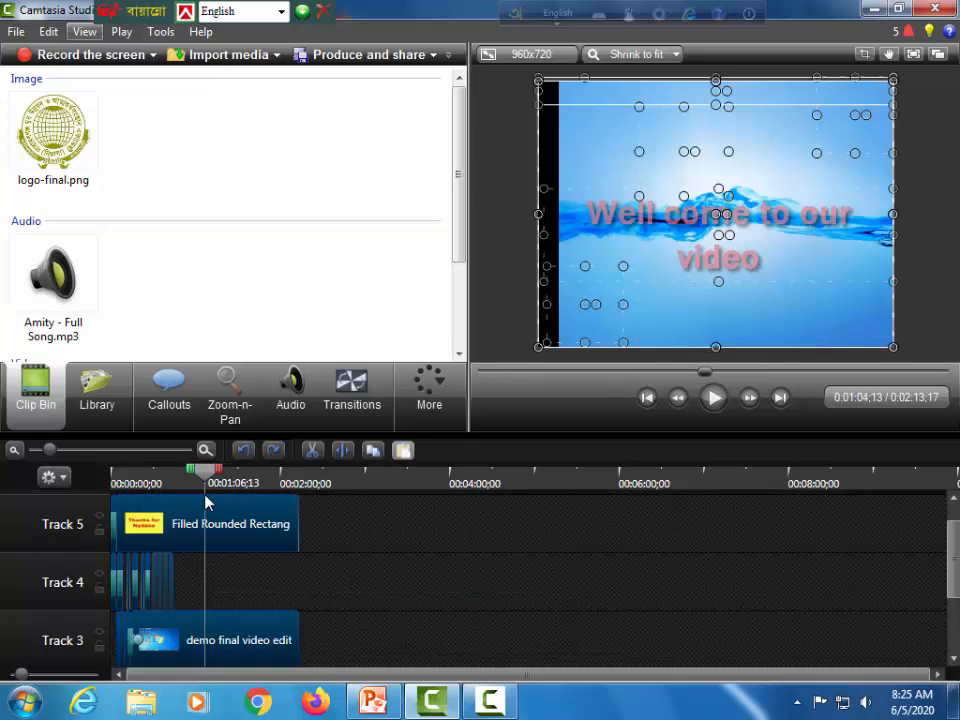
{"action": "scroll", "coordinate": [332, 535], "scroll_direction": "up", "scroll_amount": 1}
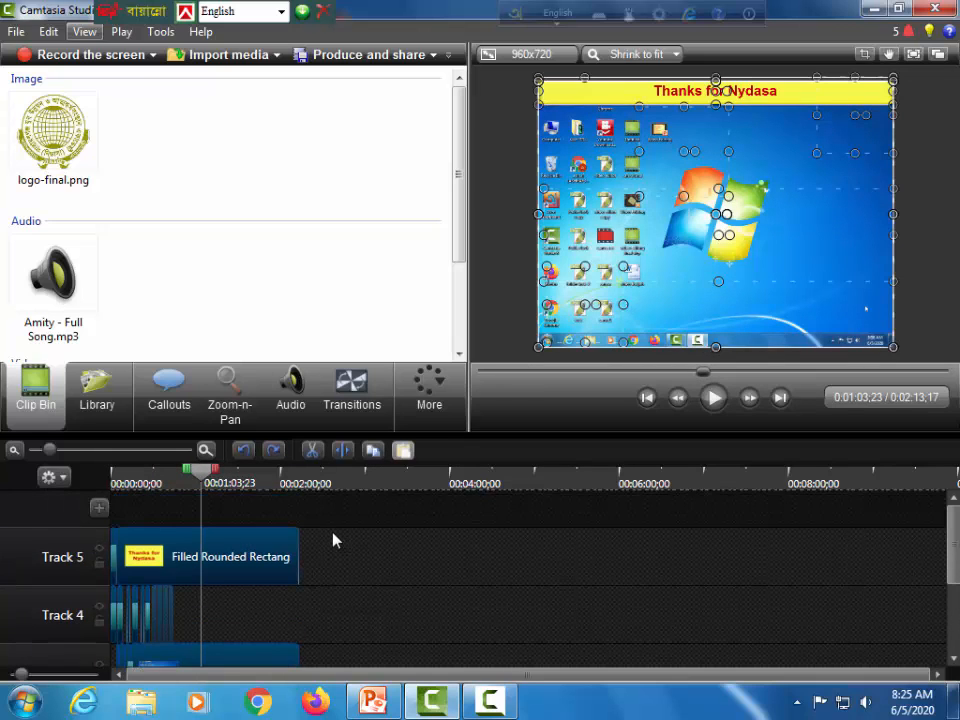
{"action": "scroll", "coordinate": [332, 531], "scroll_direction": "down", "scroll_amount": 1}
{"action": "left_click_drag", "start_coordinate": [329, 500], "coordinate": [225, 669]}
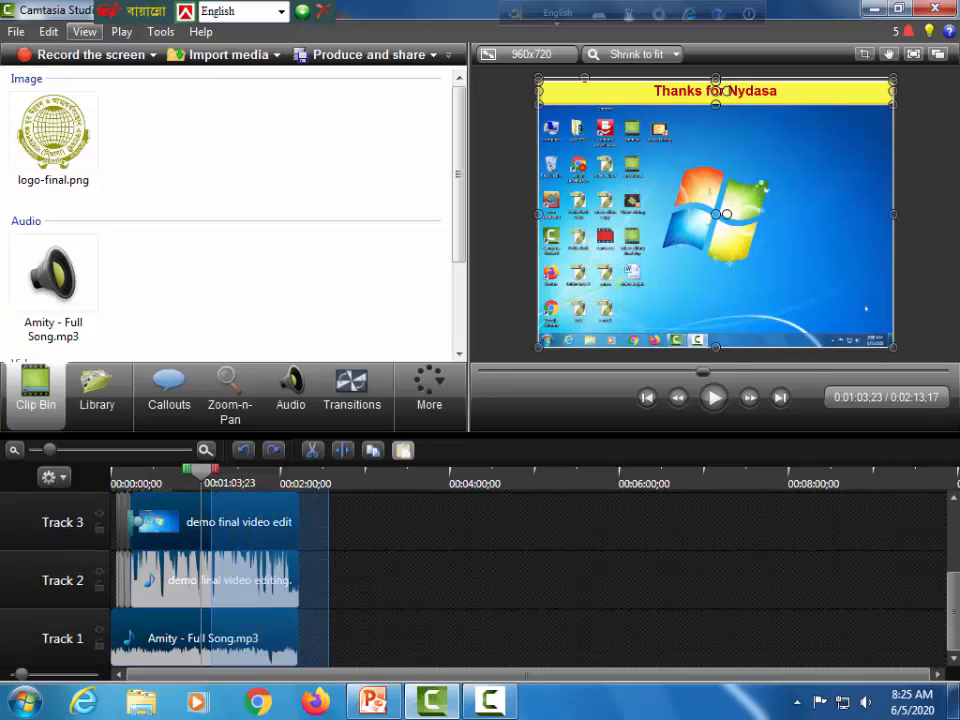
{"action": "left_click", "coordinate": [342, 452]}
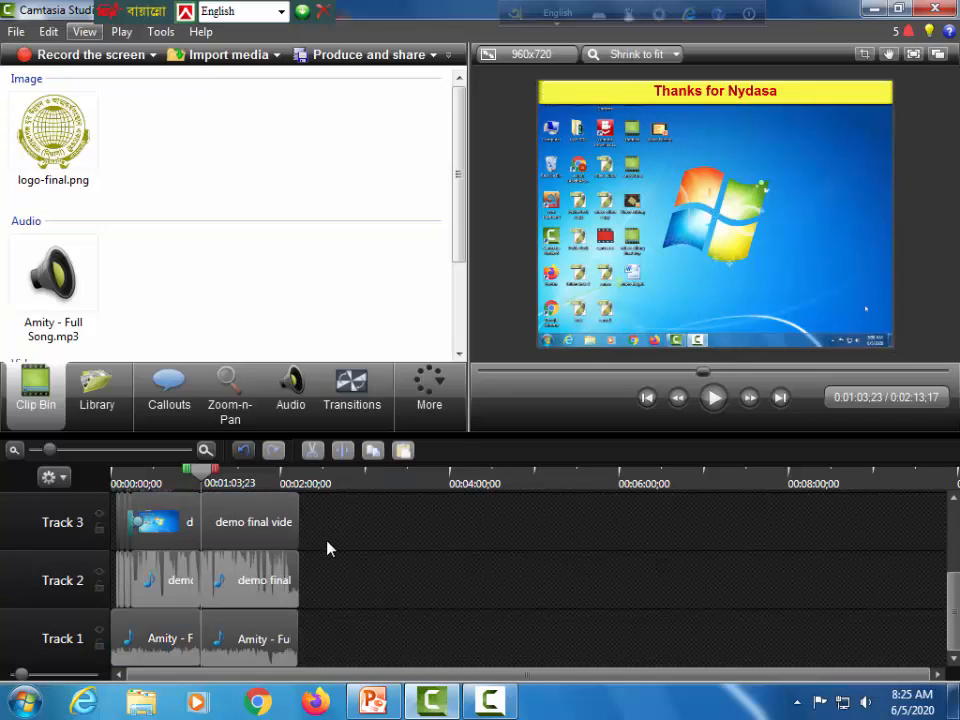
Delete the clip parts after the split on all tracks and move the playhead to 00:00:28;03.
{"action": "scroll", "coordinate": [330, 548], "scroll_direction": "up", "scroll_amount": 2}
{"action": "left_click_drag", "start_coordinate": [320, 511], "coordinate": [238, 705]}
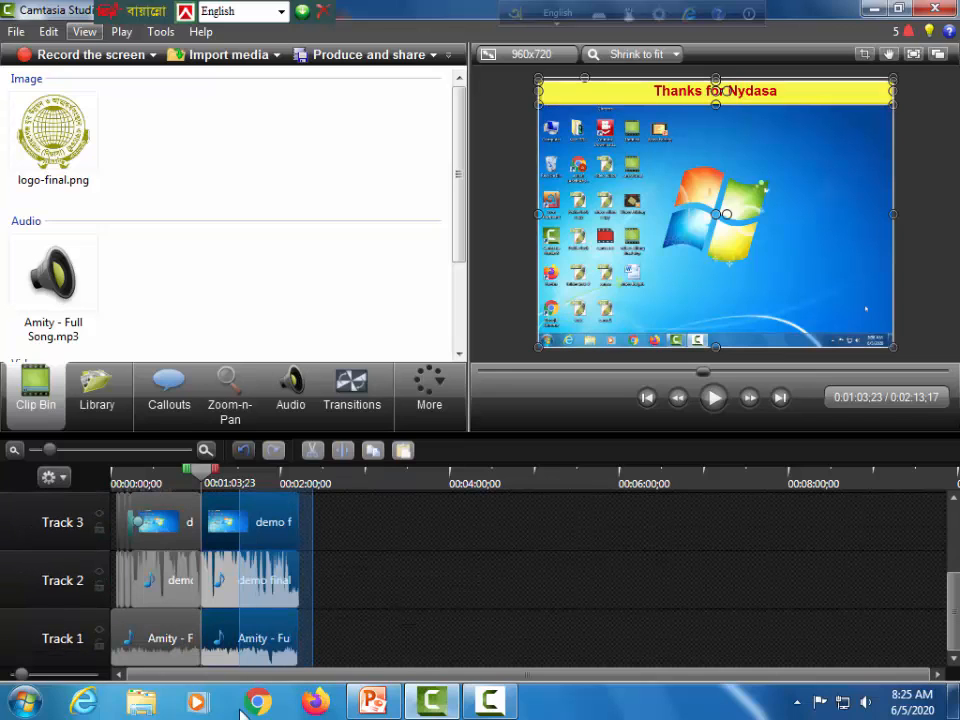
{"action": "key", "text": "Delete"}
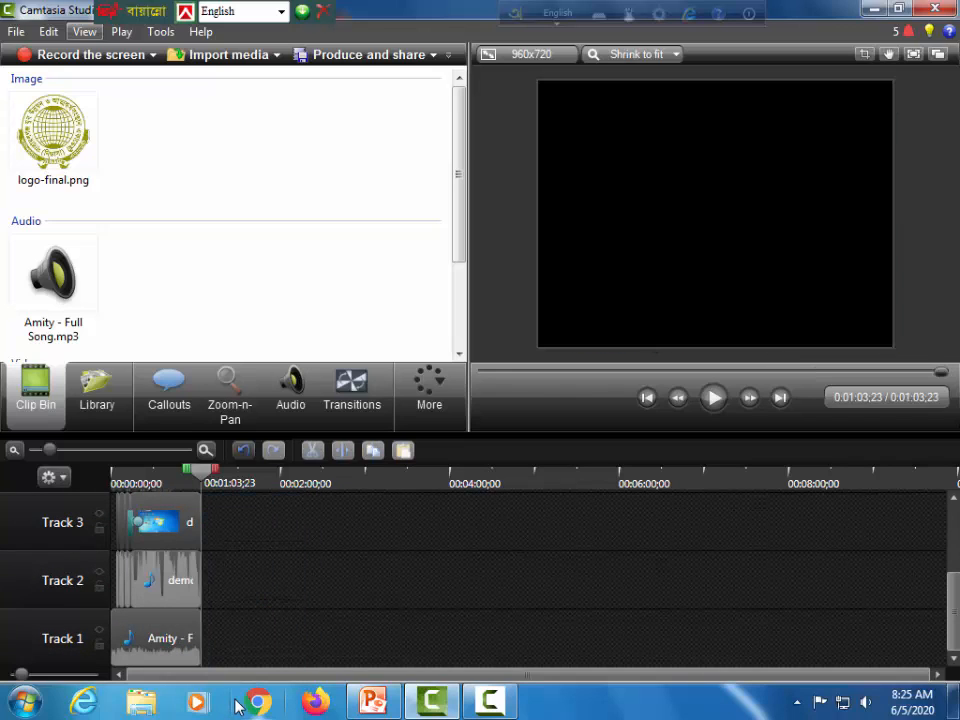
{"action": "scroll", "coordinate": [264, 596], "scroll_direction": "up", "scroll_amount": 2}
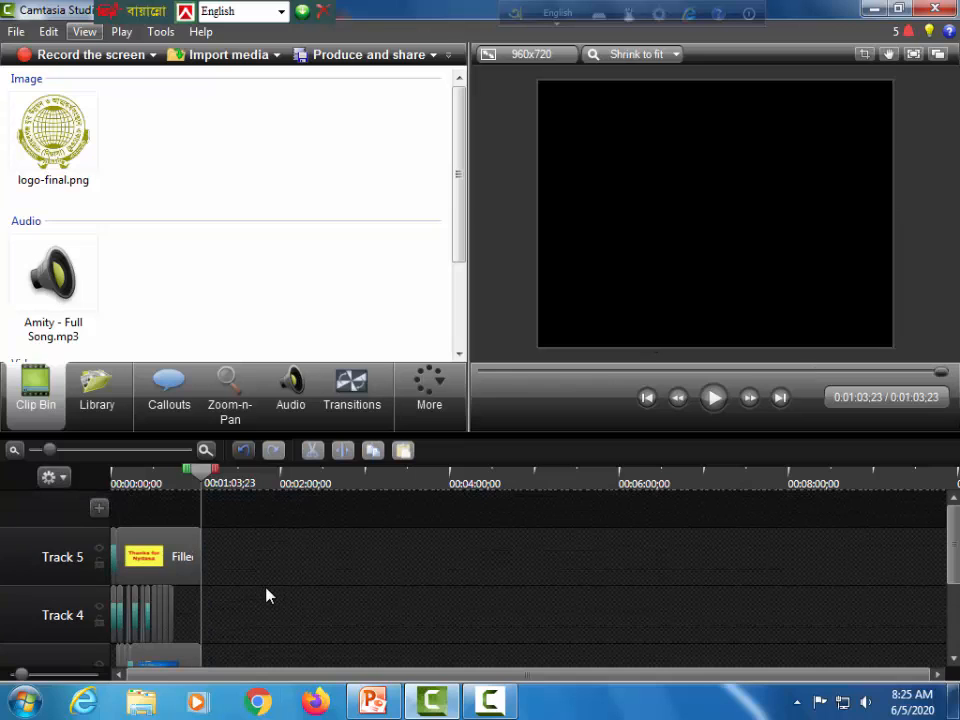
{"action": "scroll", "coordinate": [268, 596], "scroll_direction": "down", "scroll_amount": 3}
{"action": "scroll", "coordinate": [268, 596], "scroll_direction": "up", "scroll_amount": 3}
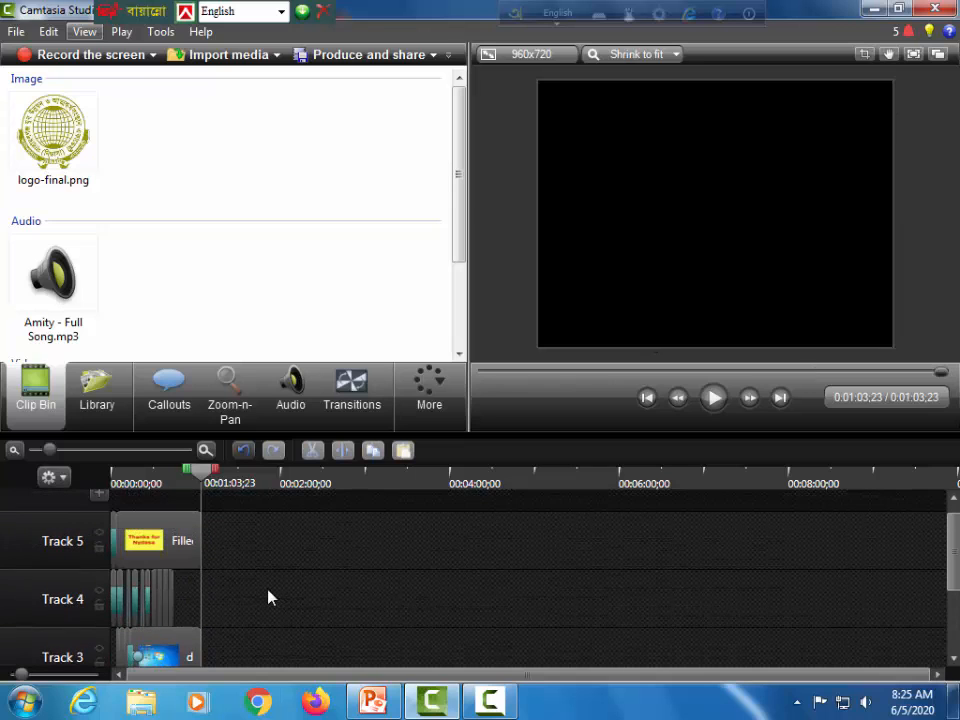
{"action": "left_click_drag", "start_coordinate": [202, 472], "coordinate": [153, 505]}
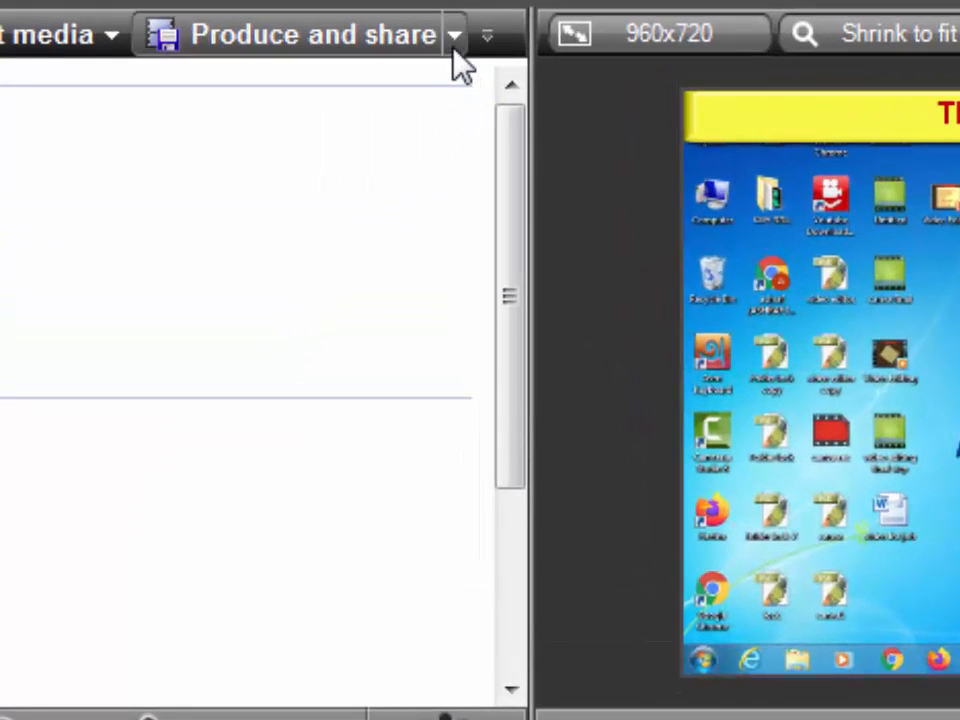
Produce the video with the MP4 only (up to 720p) preset under the production name vvv.
{"action": "left_click", "coordinate": [452, 38]}
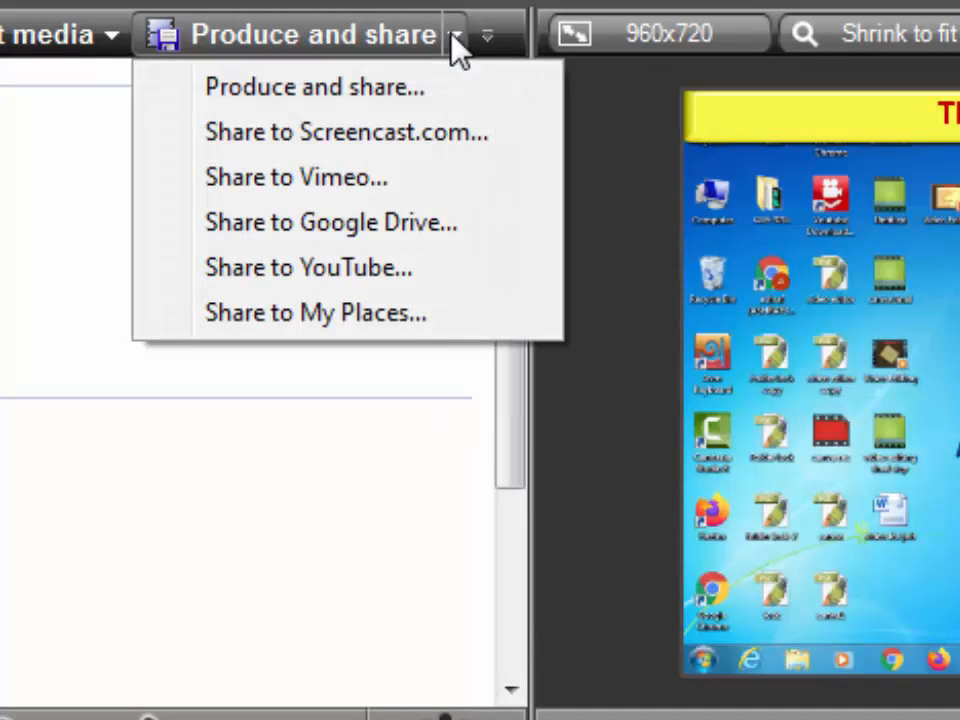
{"action": "left_click", "coordinate": [381, 87]}
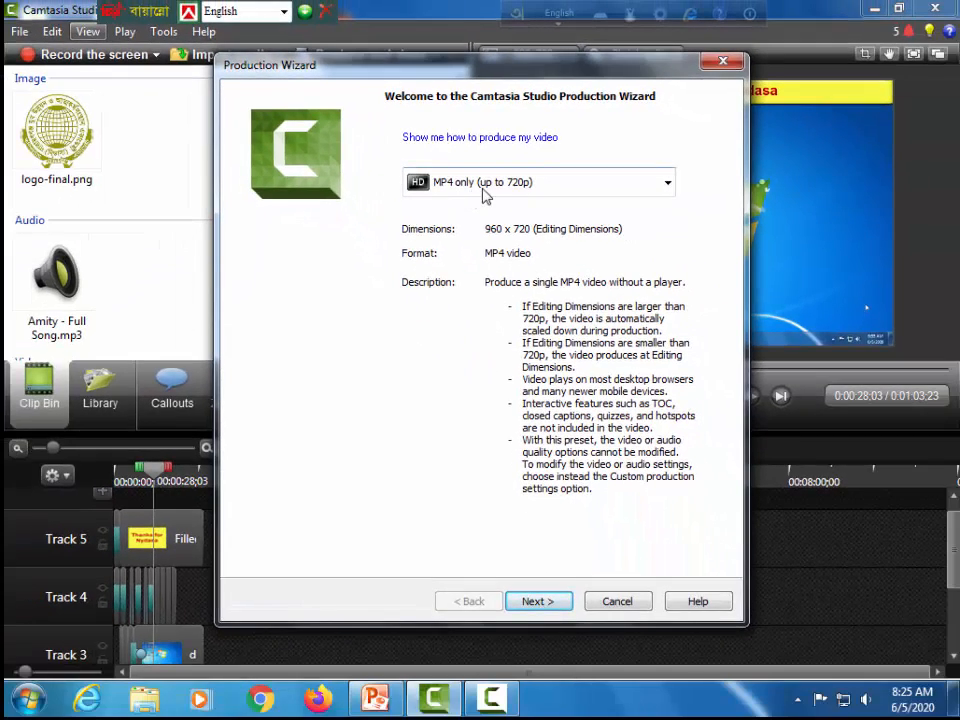
{"action": "left_click", "coordinate": [540, 601]}
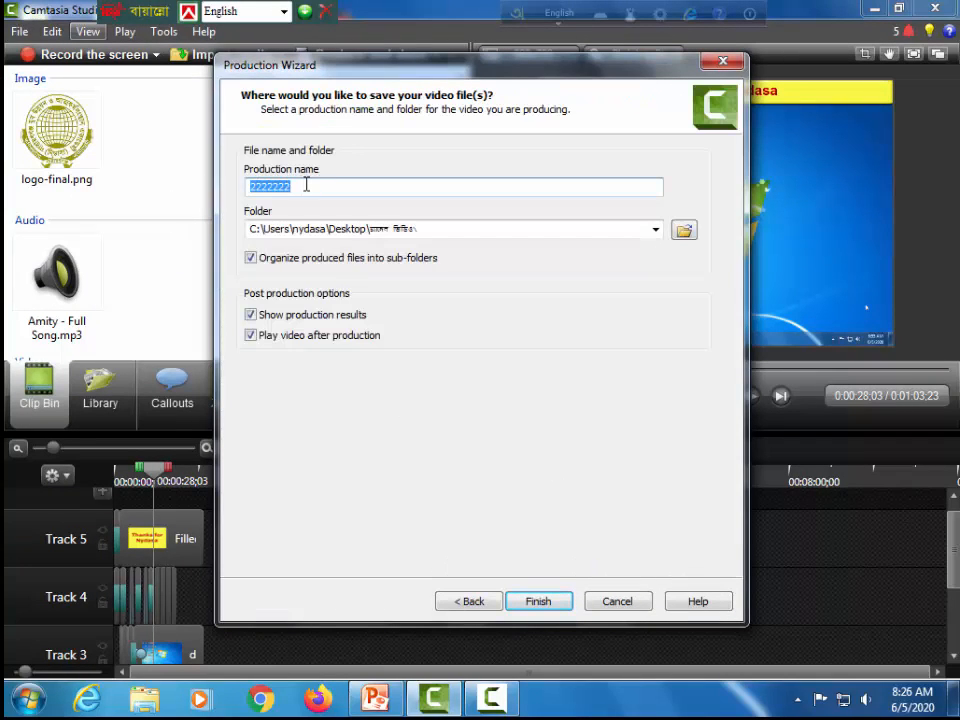
{"action": "left_click_drag", "start_coordinate": [302, 186], "coordinate": [251, 186]}
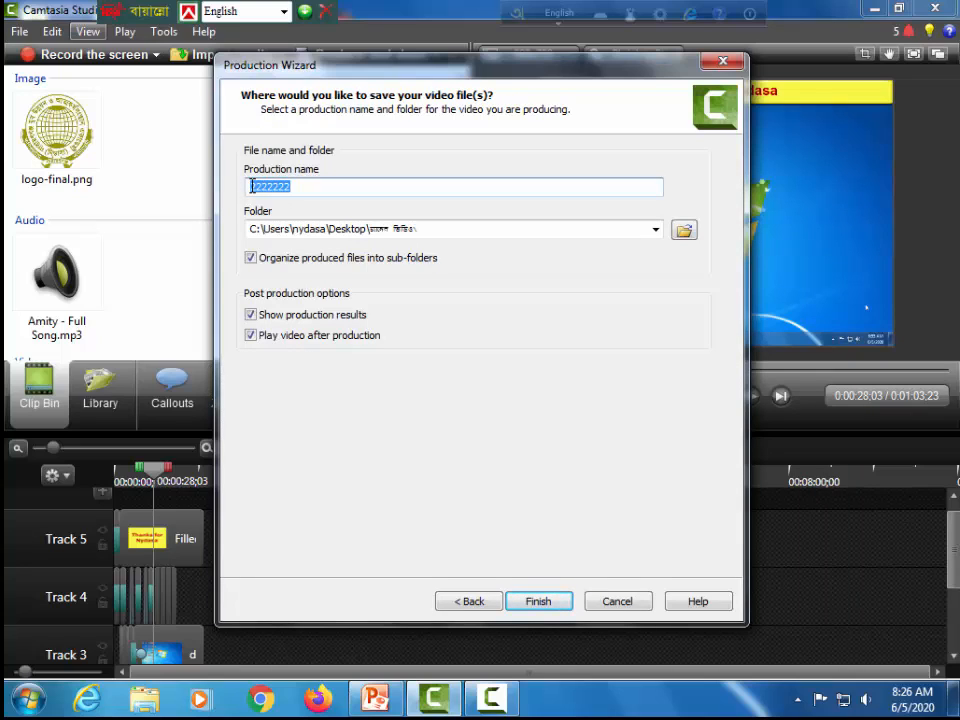
{"action": "type", "text": "yv"}
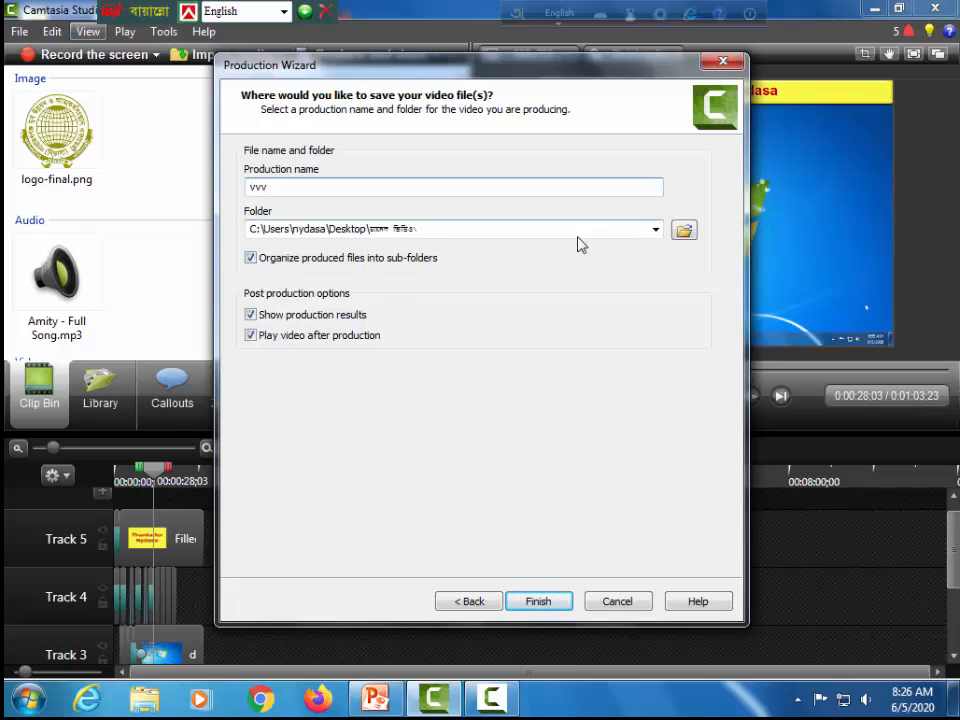
{"action": "left_click", "coordinate": [538, 602]}
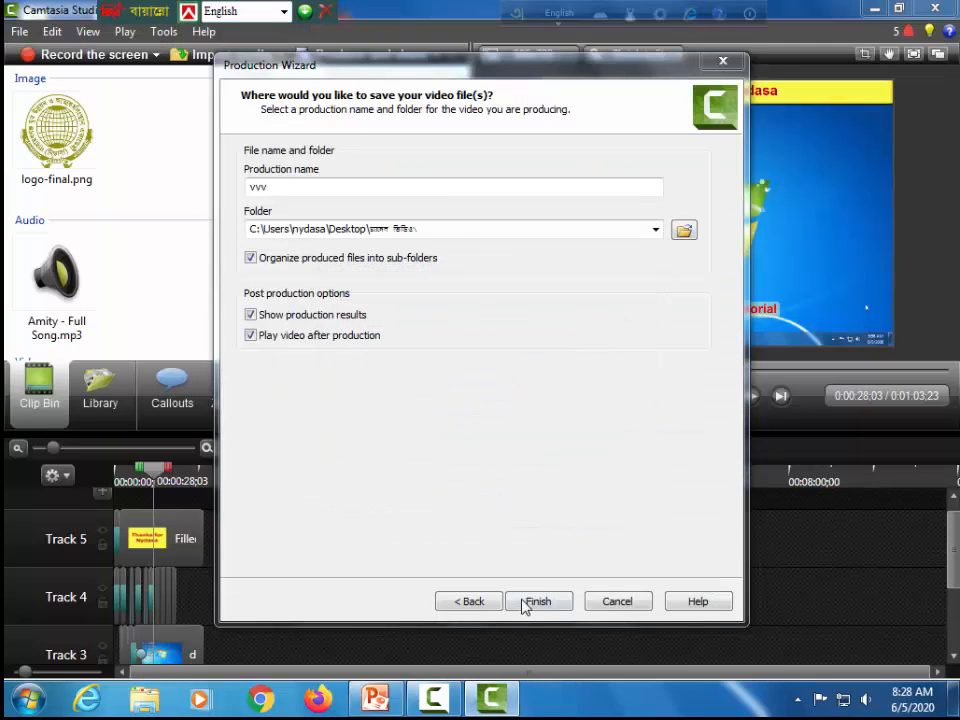
Decline overwriting the existing vvv.mp4 and finish the production.
{"action": "left_click", "coordinate": [541, 606]}
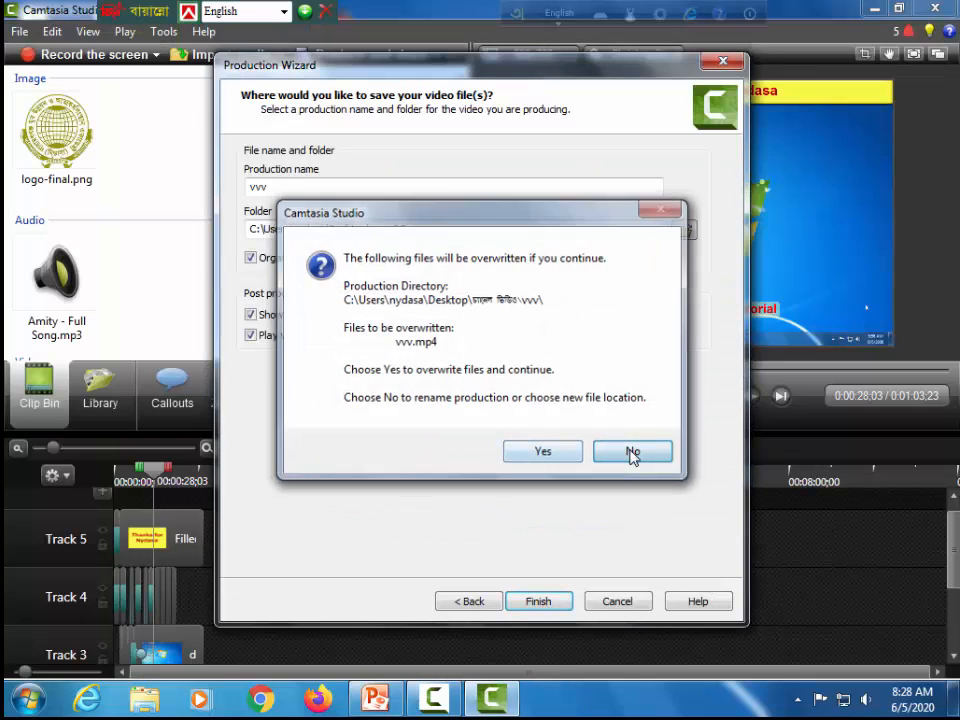
{"action": "left_click", "coordinate": [632, 454]}
{"action": "left_click", "coordinate": [538, 602]}
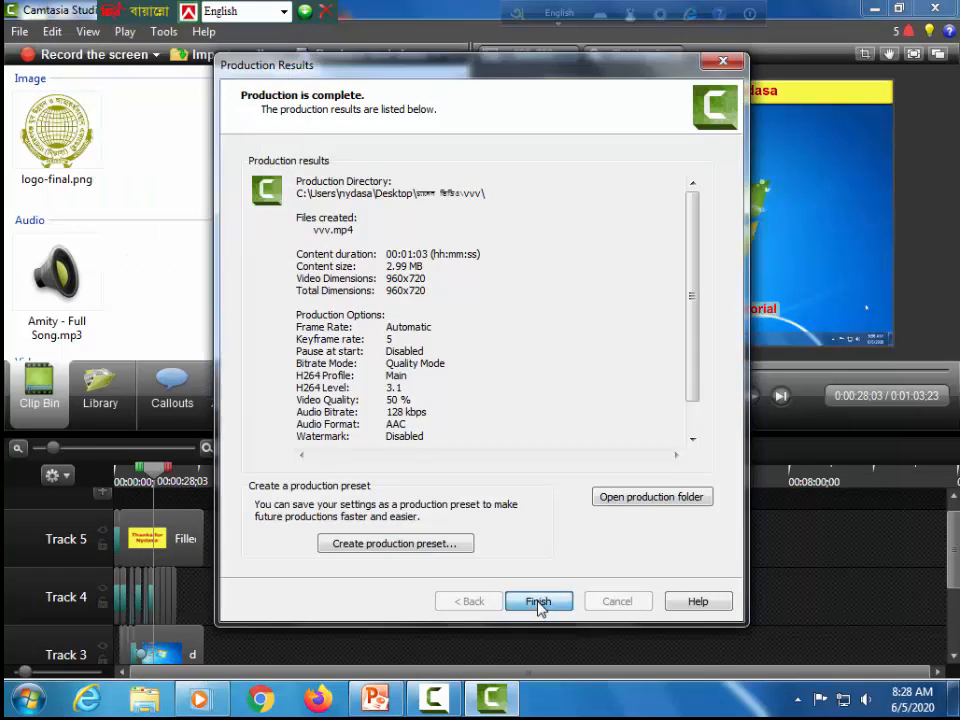
Dismiss the production results and clear the editor and the vvv video player off the desktop.
{"action": "left_click", "coordinate": [538, 603]}
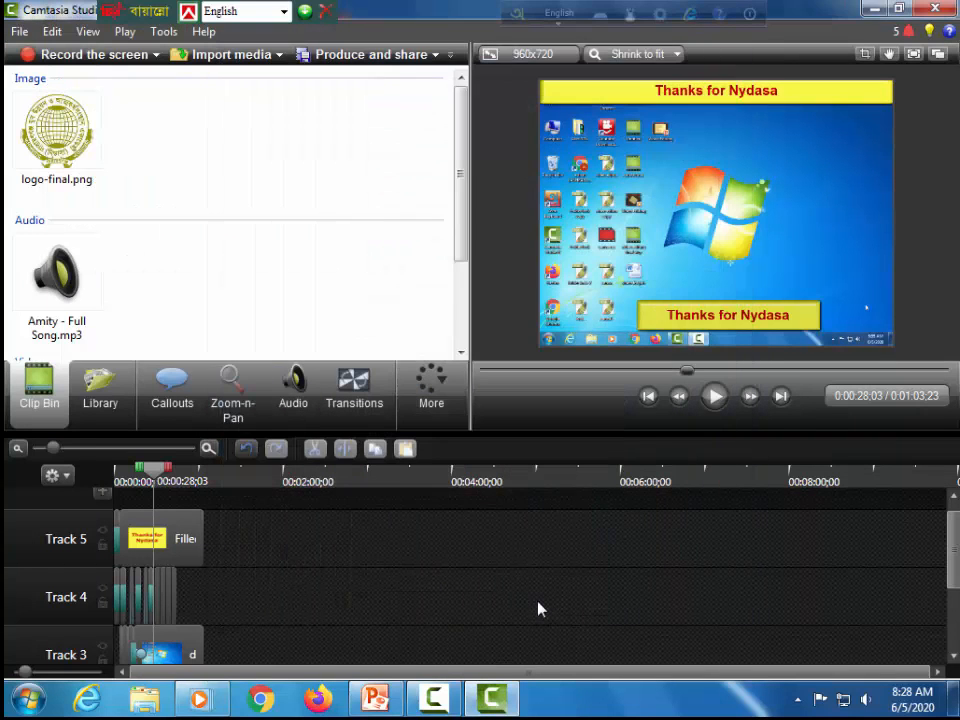
{"action": "left_click", "coordinate": [873, 10]}
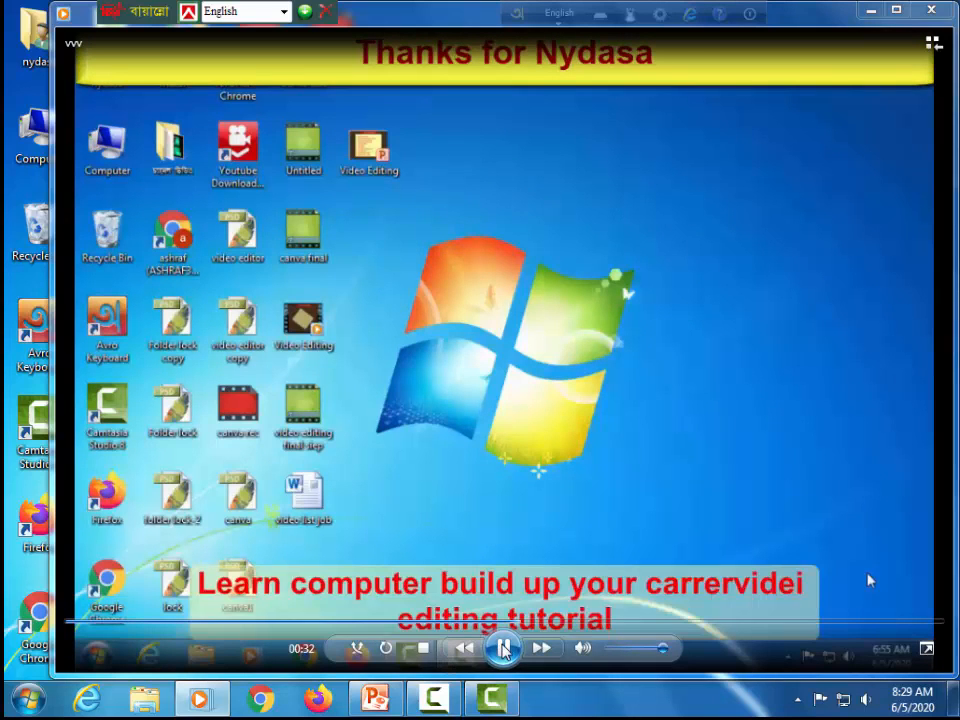
{"action": "left_click", "coordinate": [932, 12]}
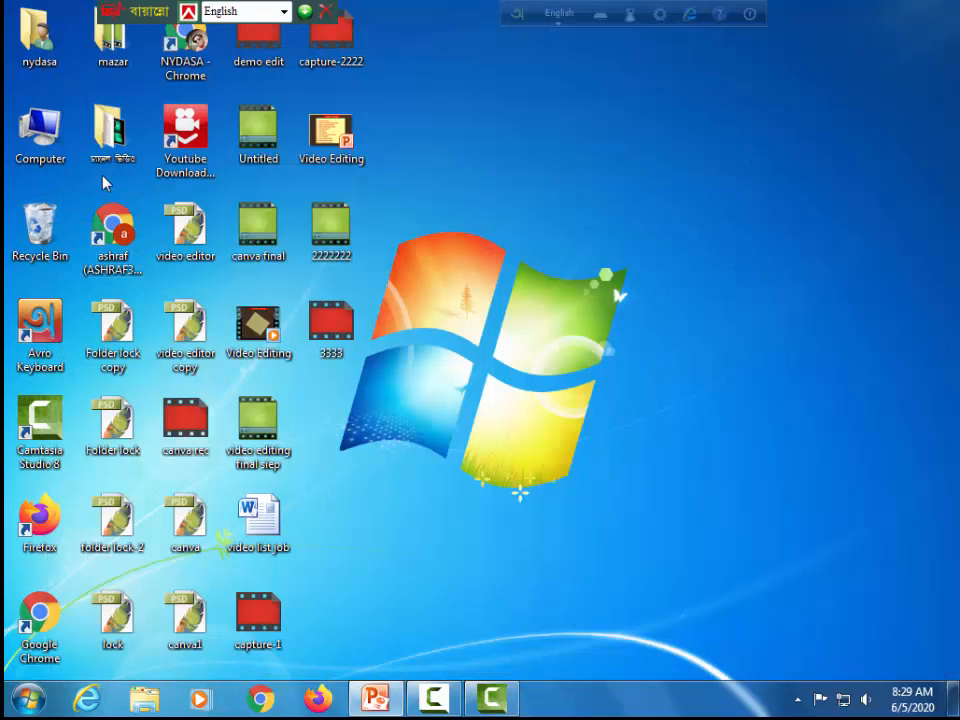
Check the produced vvv video in the vvv subfolder of the desktop folder চ্যানেল ভিডিও and close the folder window.
{"action": "double_click", "coordinate": [109, 131]}
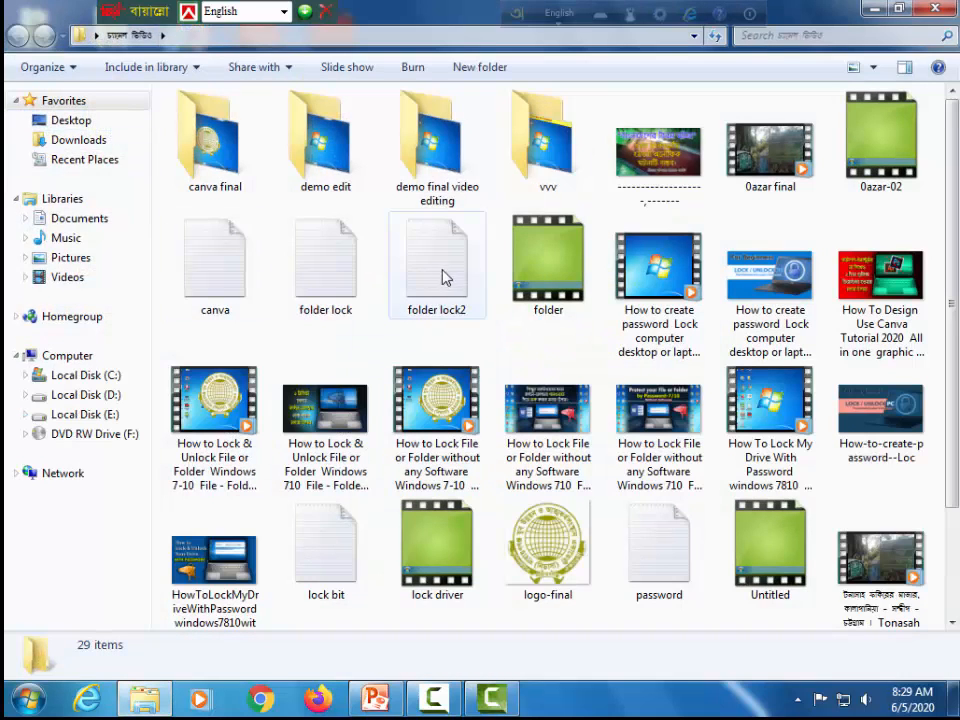
{"action": "double_click", "coordinate": [538, 166]}
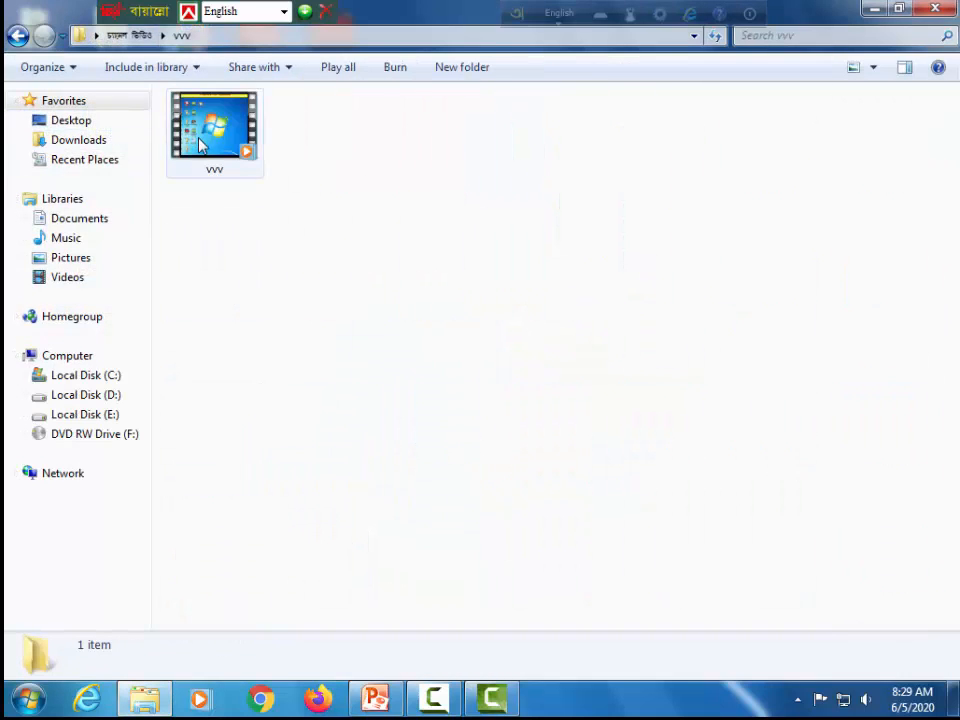
{"action": "left_click", "coordinate": [200, 145]}
{"action": "double_click", "coordinate": [200, 145]}
{"action": "left_click", "coordinate": [940, 12]}
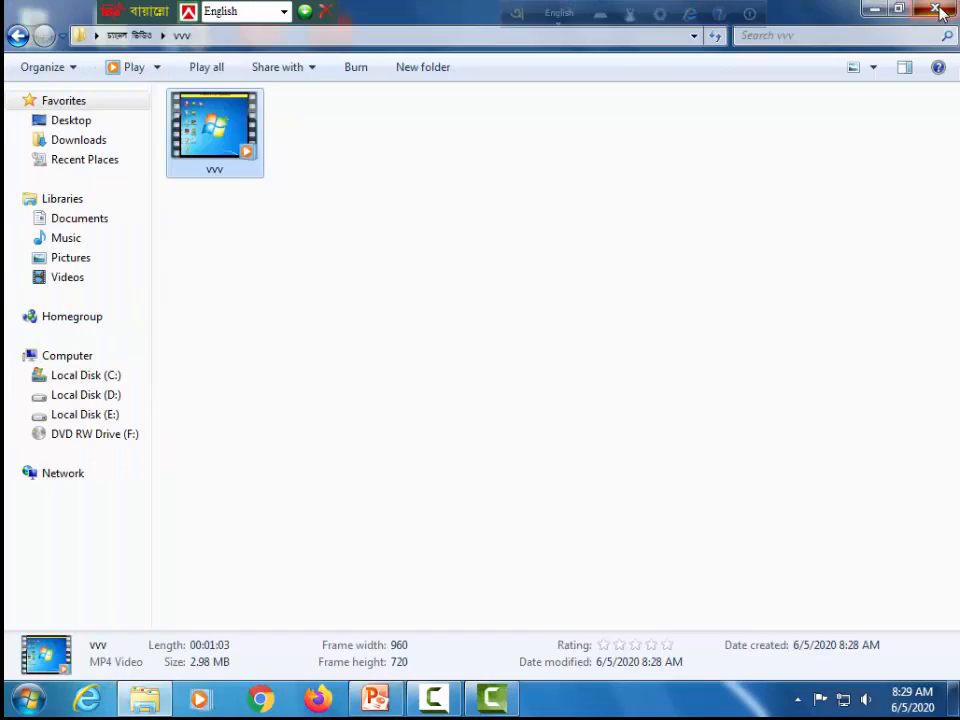
{"action": "left_click", "coordinate": [940, 12]}
{"action": "right_click", "coordinate": [476, 196]}
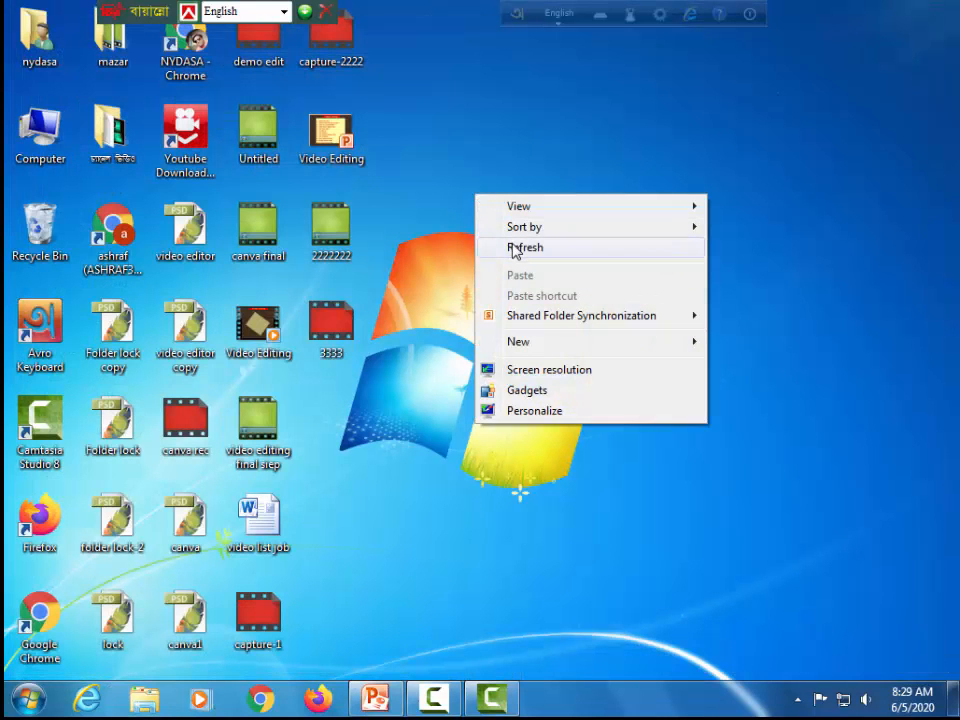
{"action": "left_click", "coordinate": [517, 257]}
{"action": "right_click", "coordinate": [519, 195]}
{"action": "left_click", "coordinate": [550, 243]}
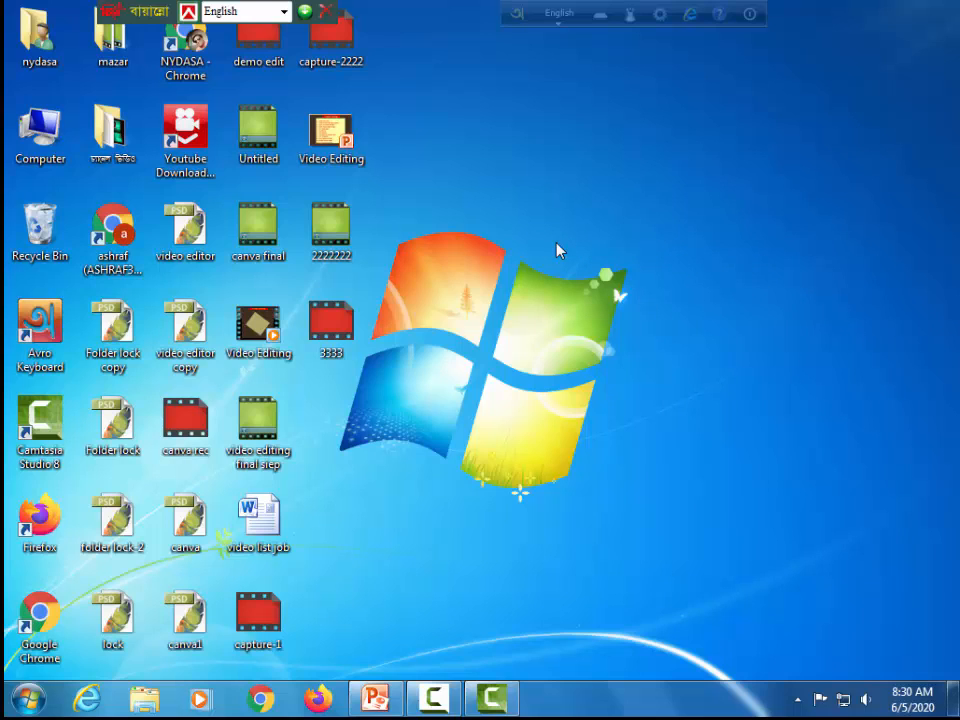
{"action": "right_click", "coordinate": [551, 157]}
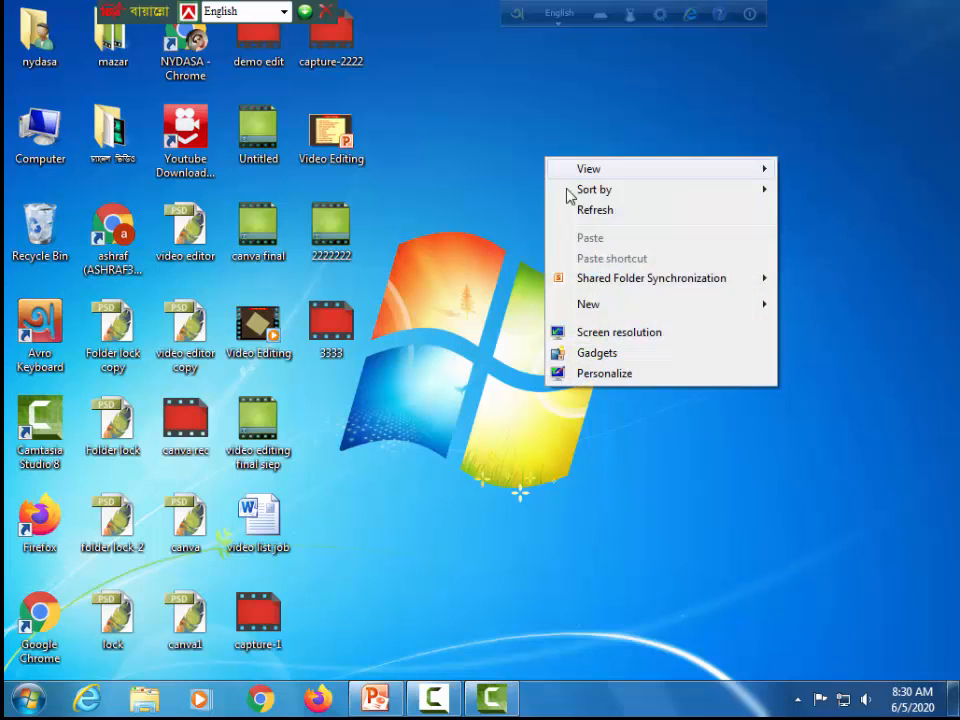
{"action": "left_click", "coordinate": [589, 212]}
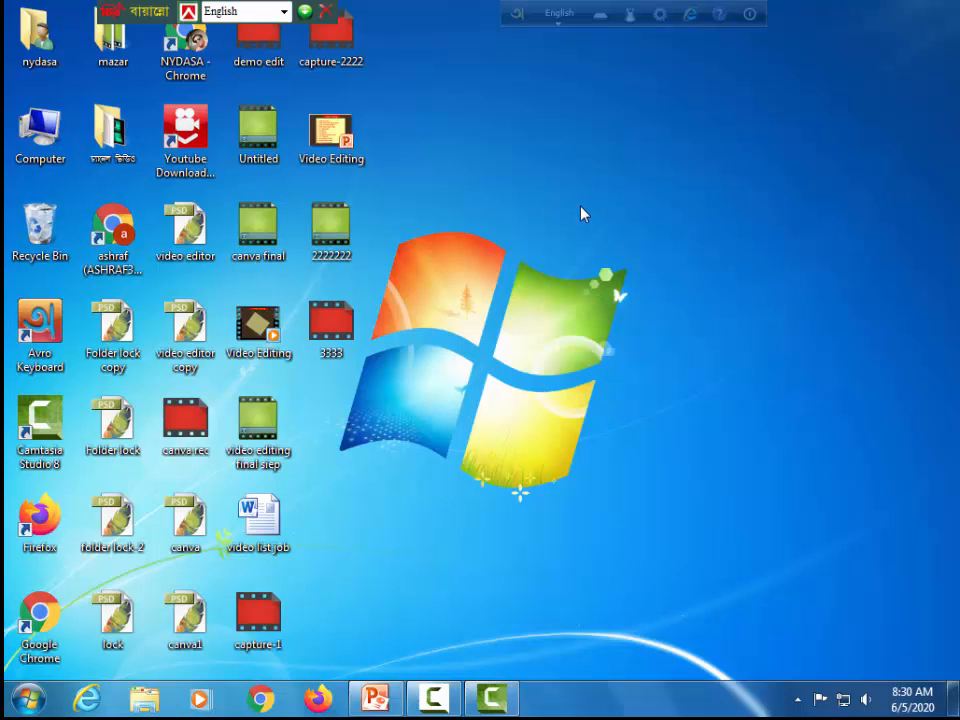